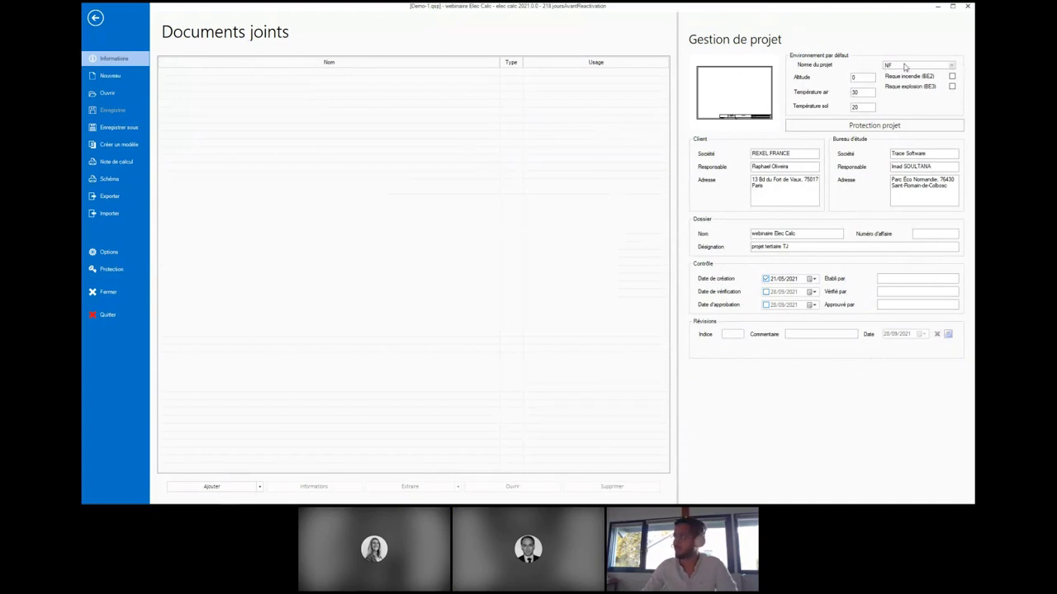
- Review the standards available for the project, keep NF, and return to the schematic page
click(895, 66)
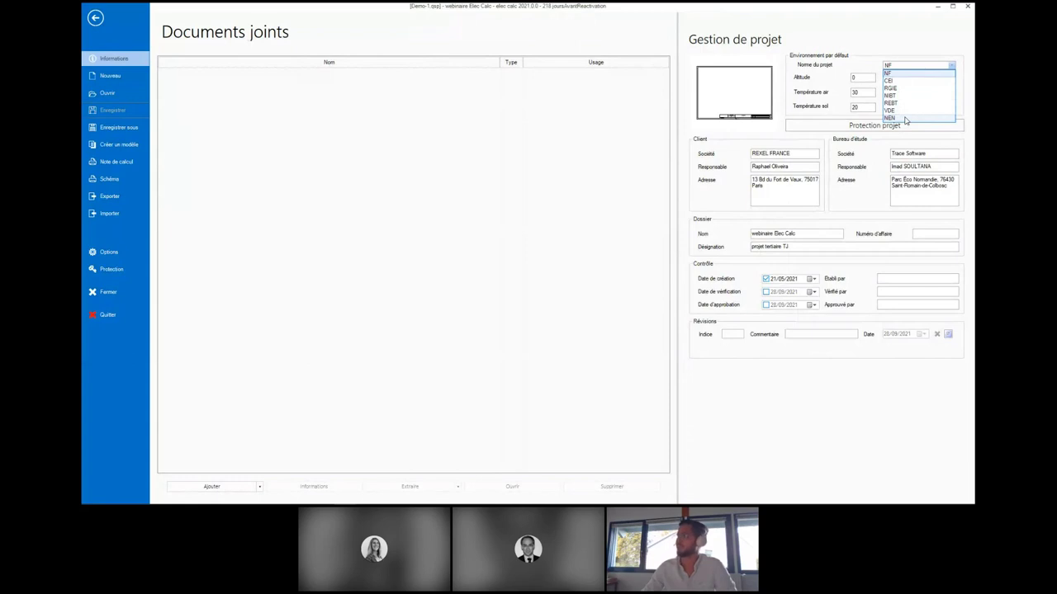
click(874, 66)
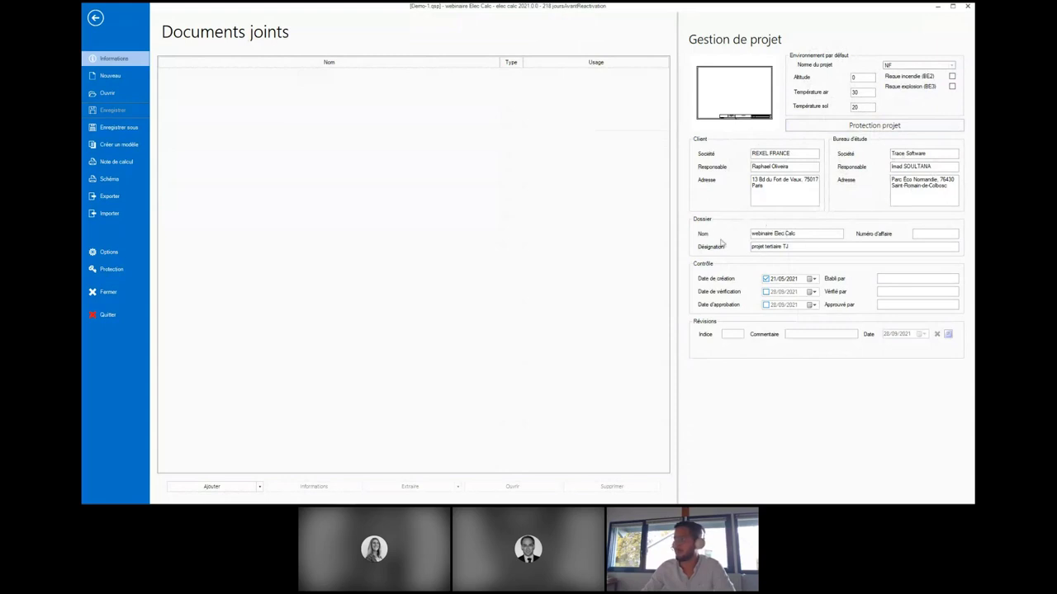
click(96, 17)
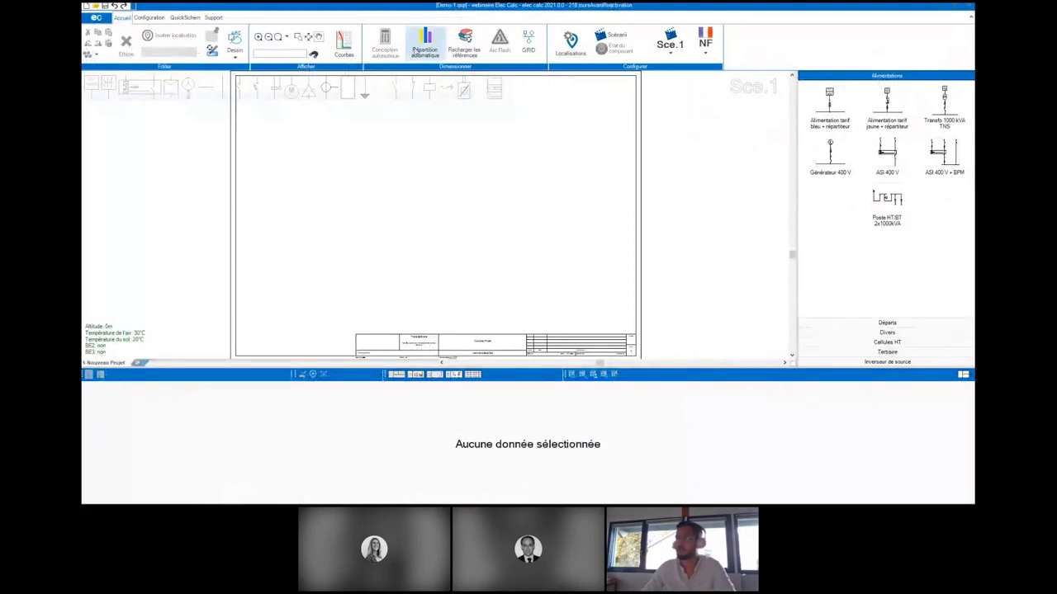
- Look through the commands offered for project configuration, QuickSchem and support
click(151, 18)
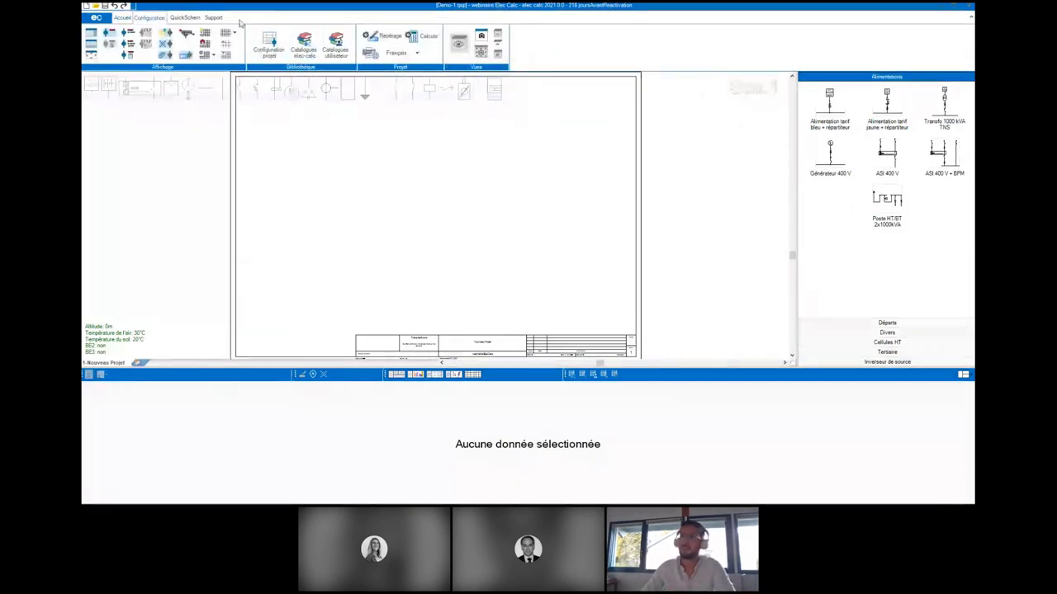
click(185, 17)
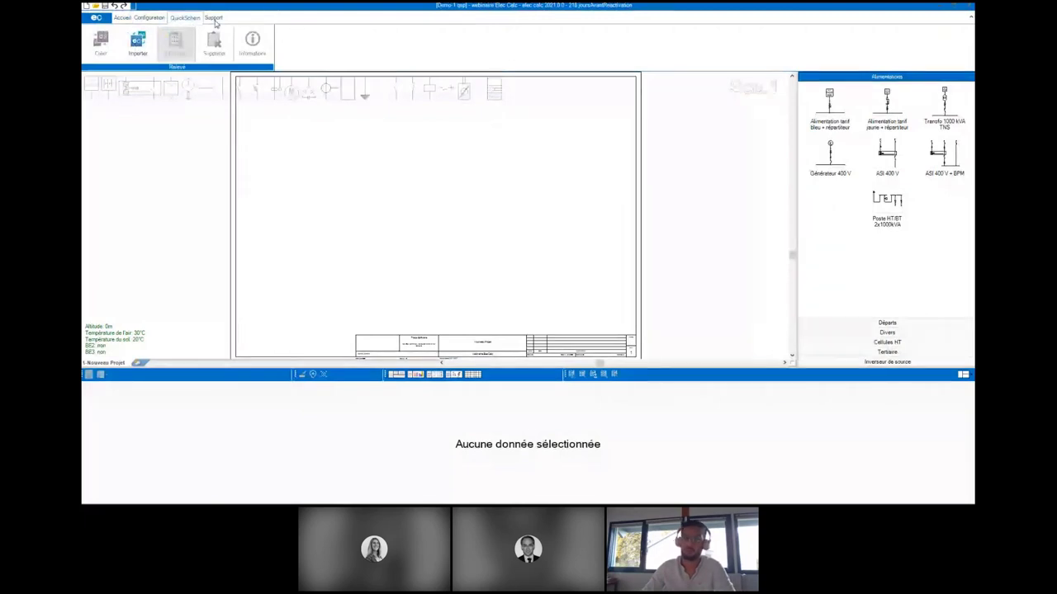
click(214, 19)
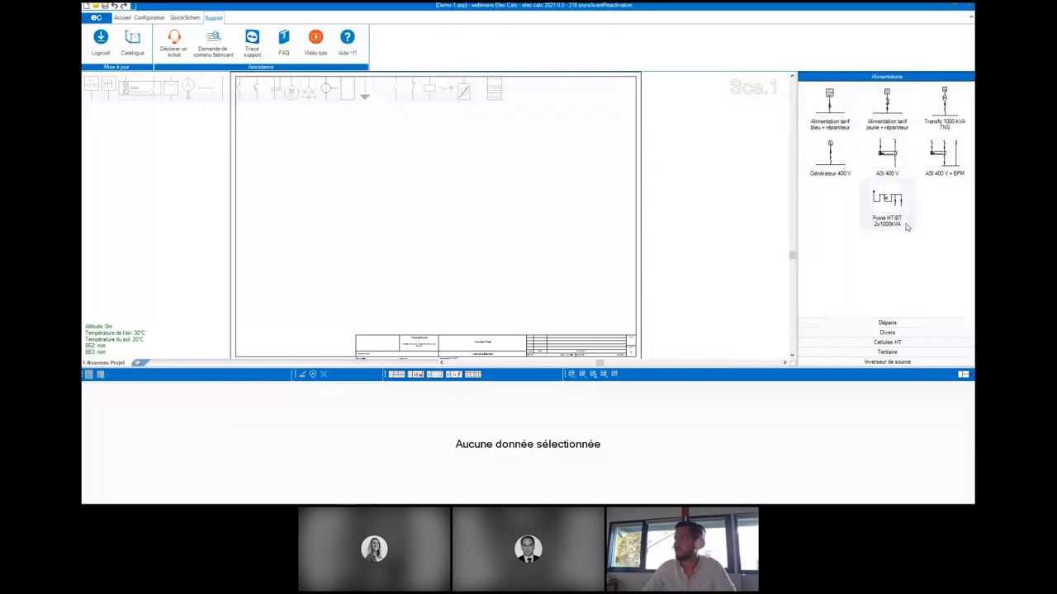
- Browse the predefined circuit blocks for Départs, Divers, Cellules HT, Tertiaire and Inverseur de source
click(887, 323)
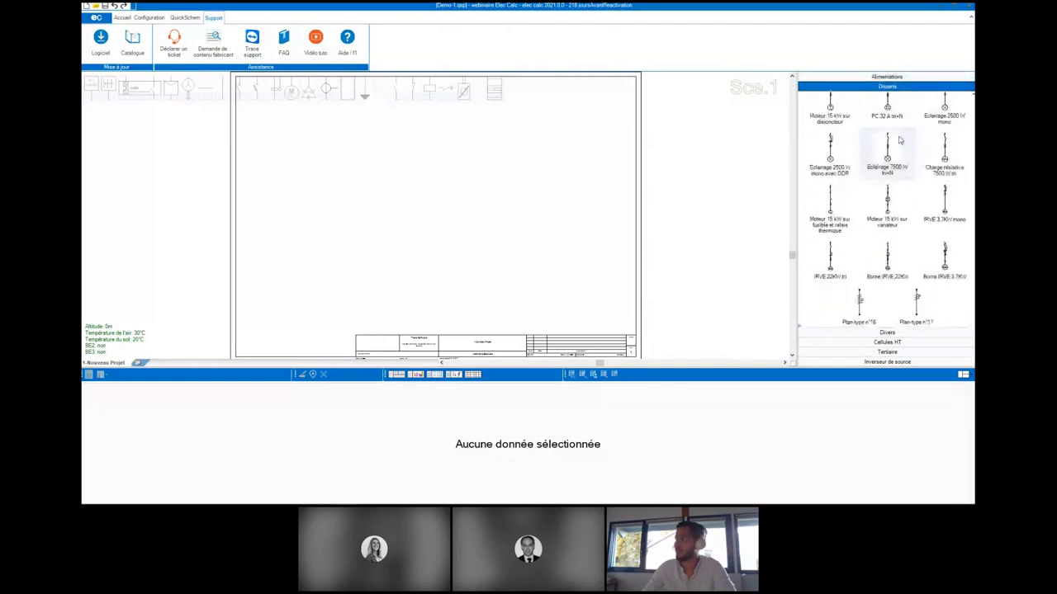
click(887, 332)
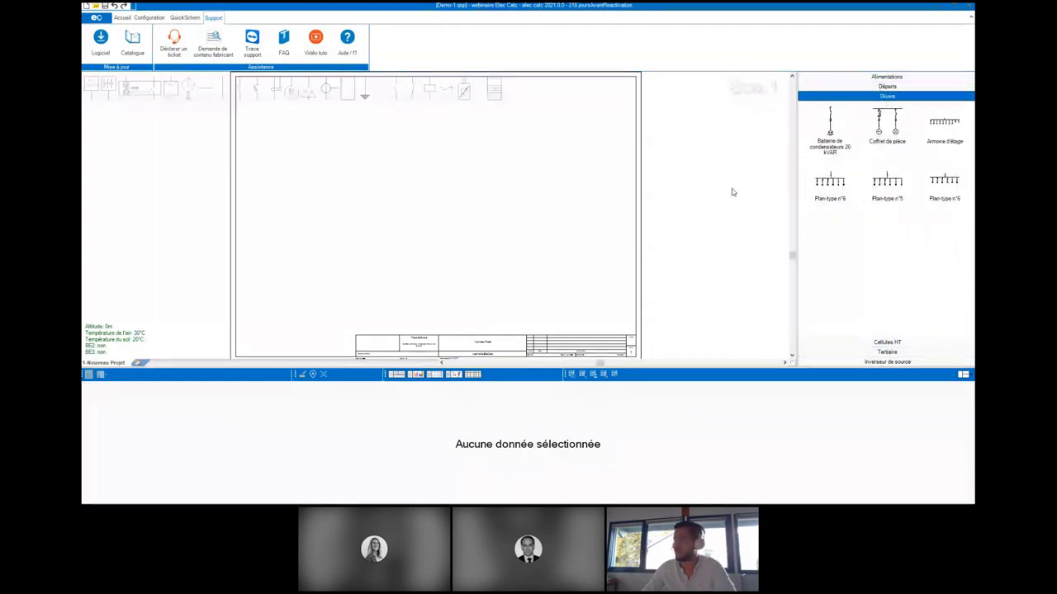
click(887, 343)
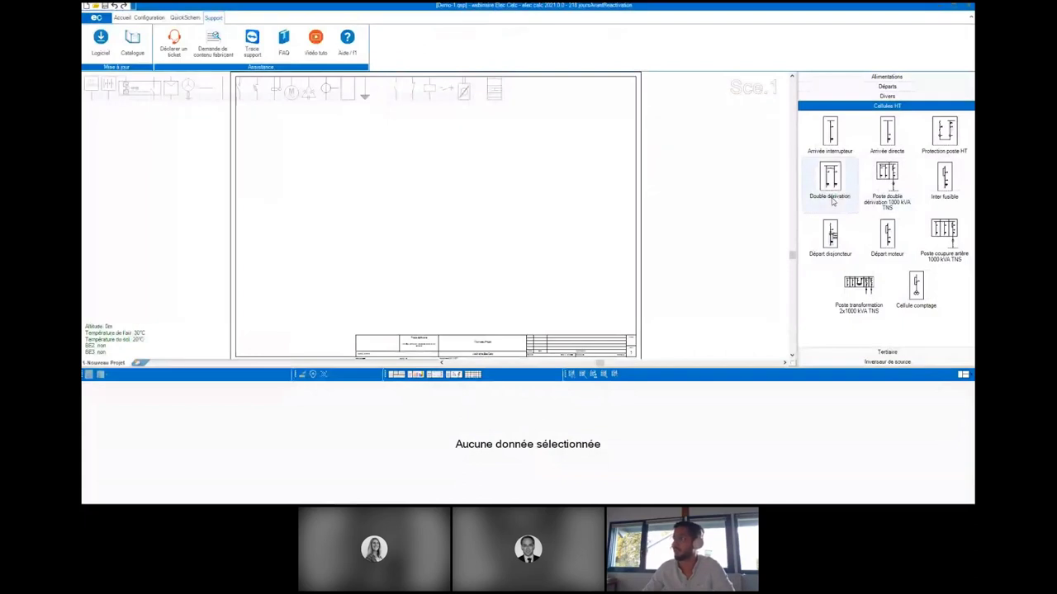
click(887, 352)
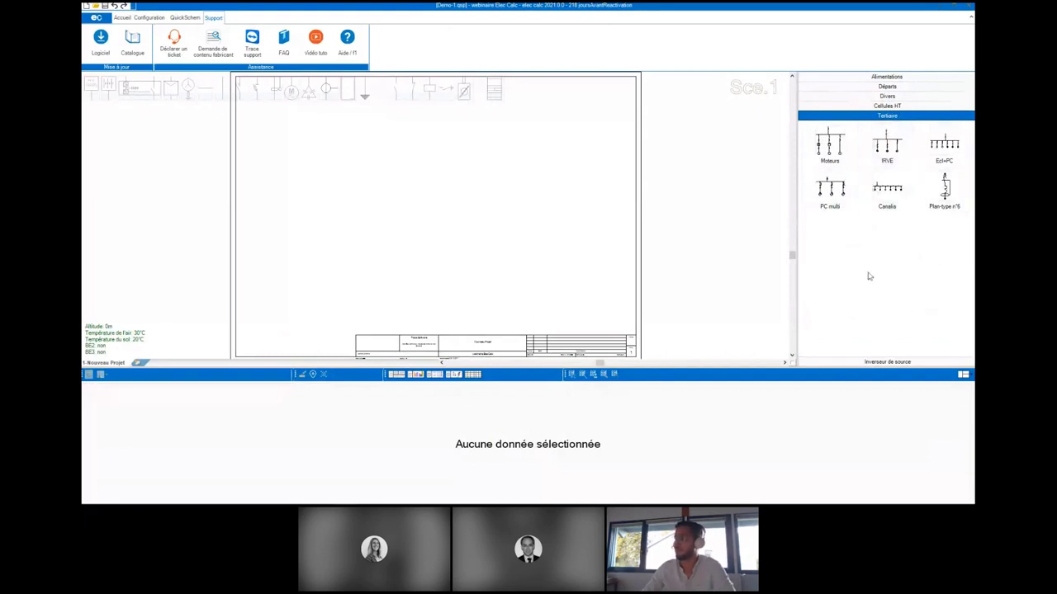
click(867, 360)
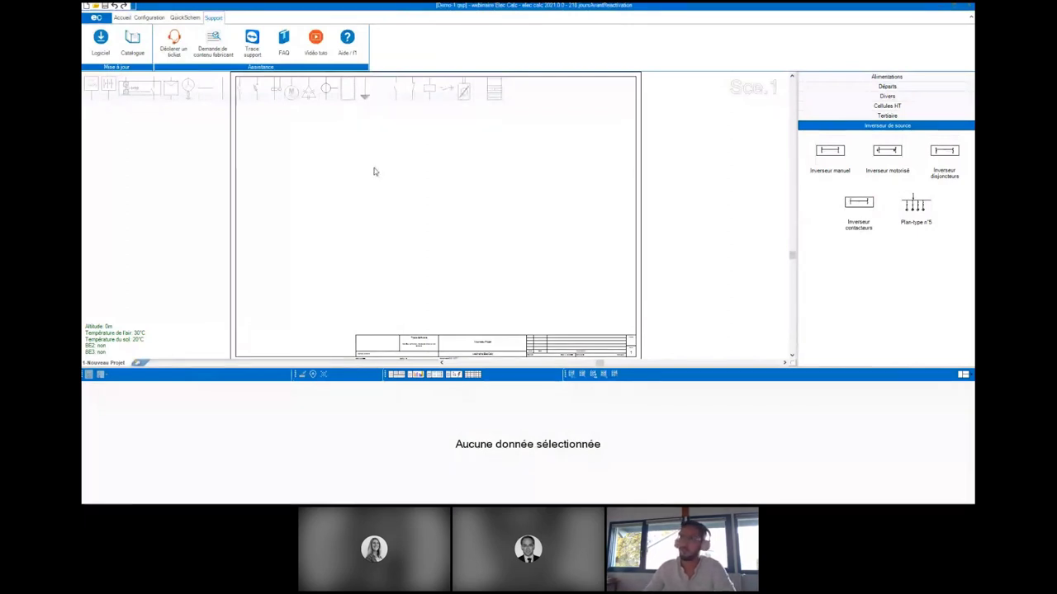
- Examine the title block of the empty schematic page up close
scroll(426, 267, down, 1)
scroll(426, 266, up, 1)
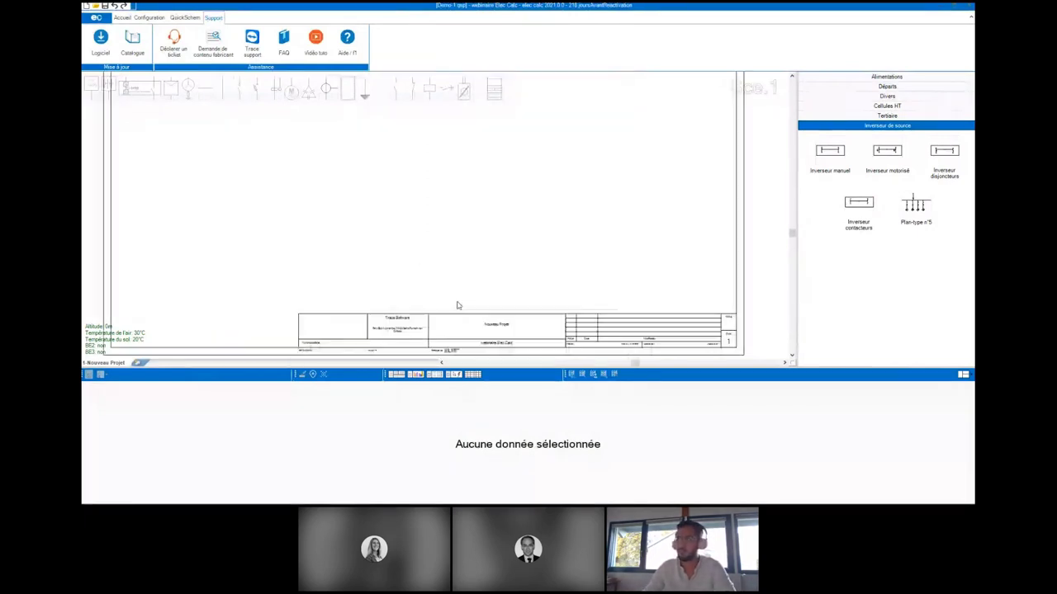
scroll(438, 252, up, 2)
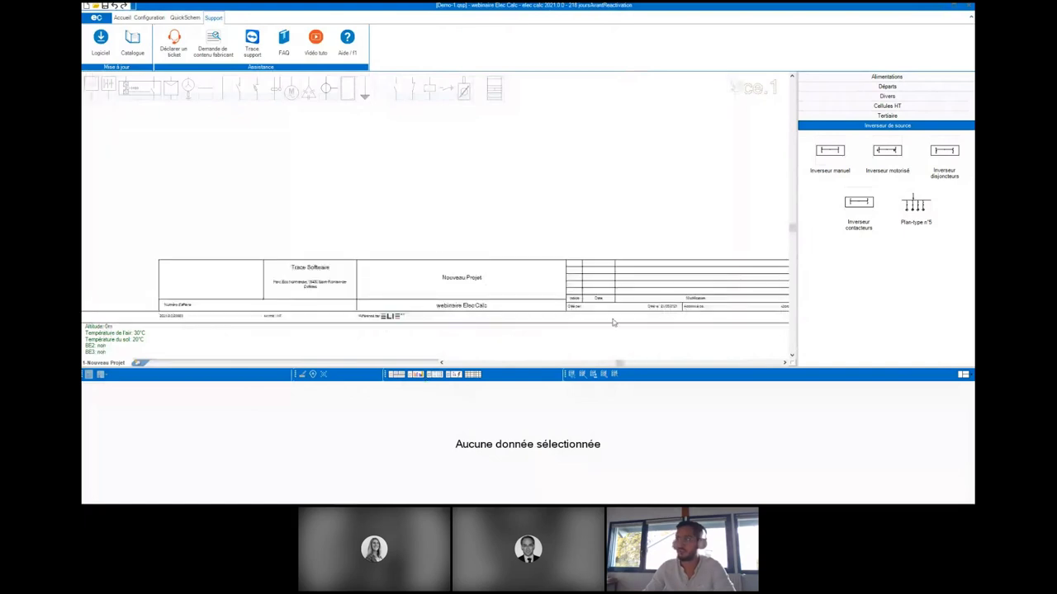
scroll(618, 285, down, 1)
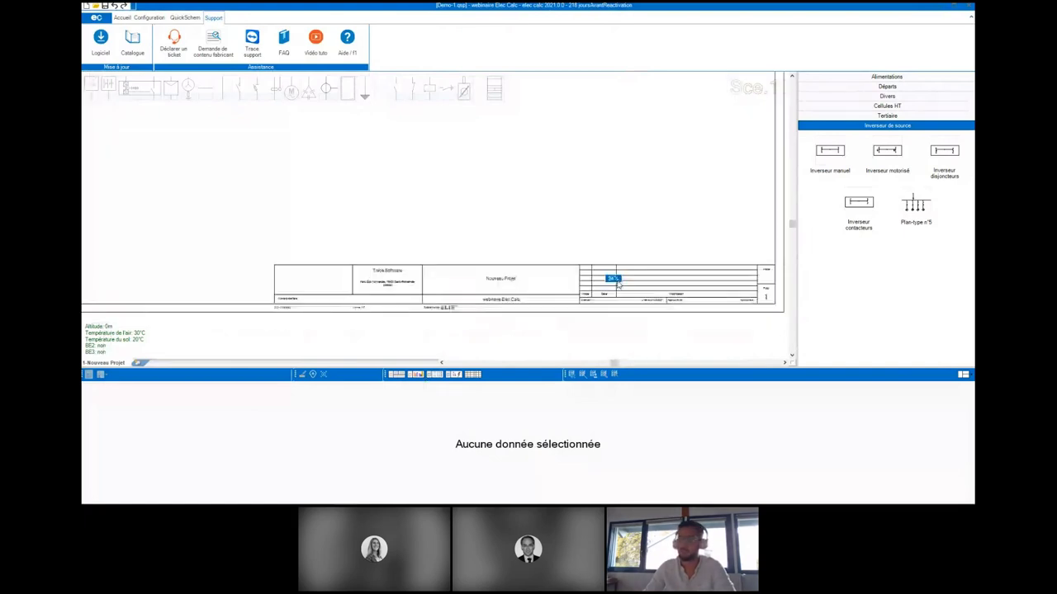
scroll(524, 207, down, 1)
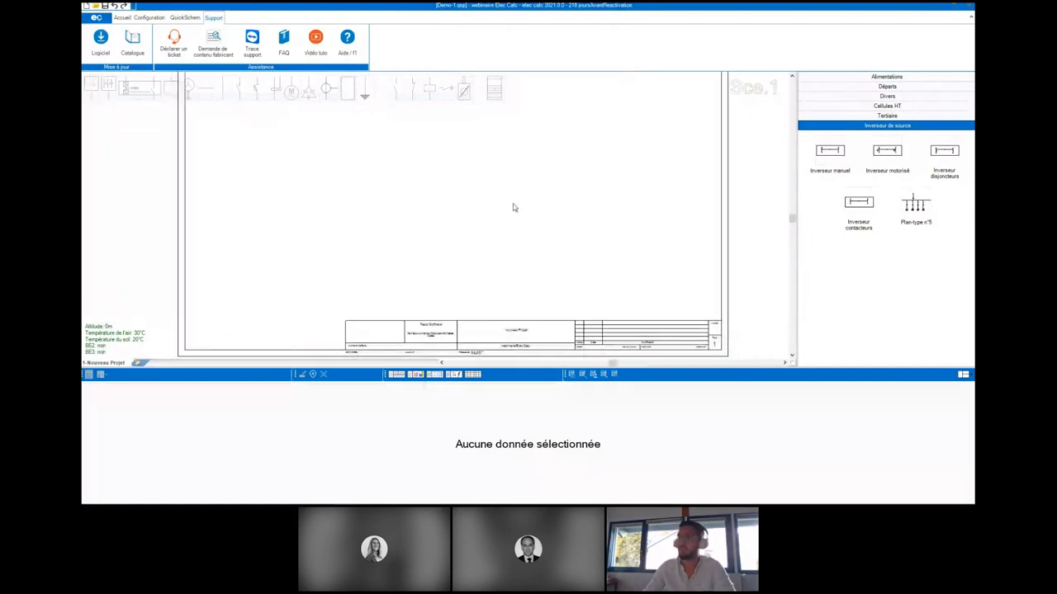
scroll(512, 206, down, 1)
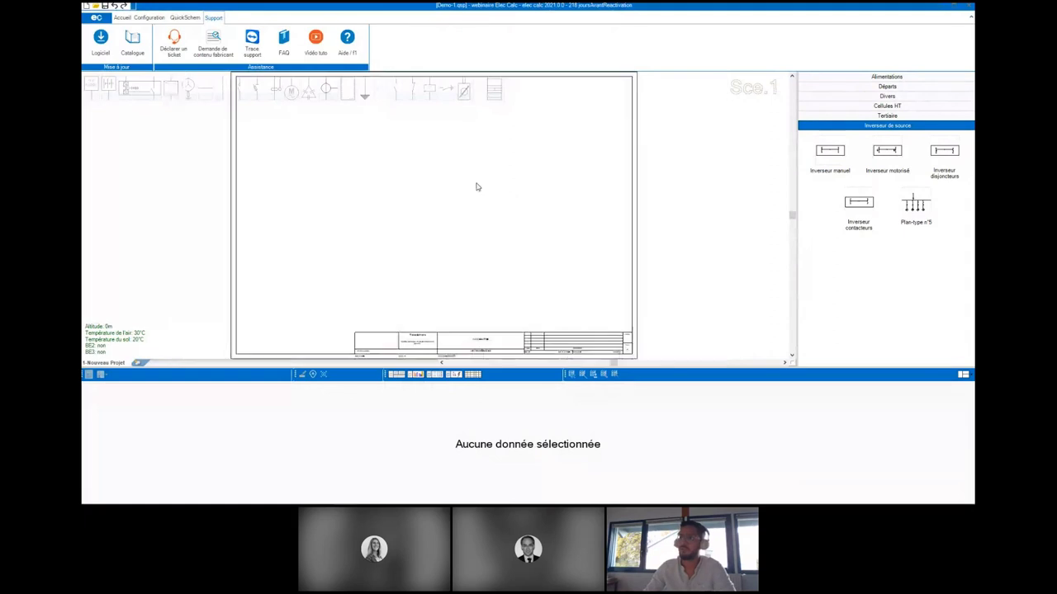
- Check which page backgrounds are available for the schematic without changing the current one
right_click(388, 188)
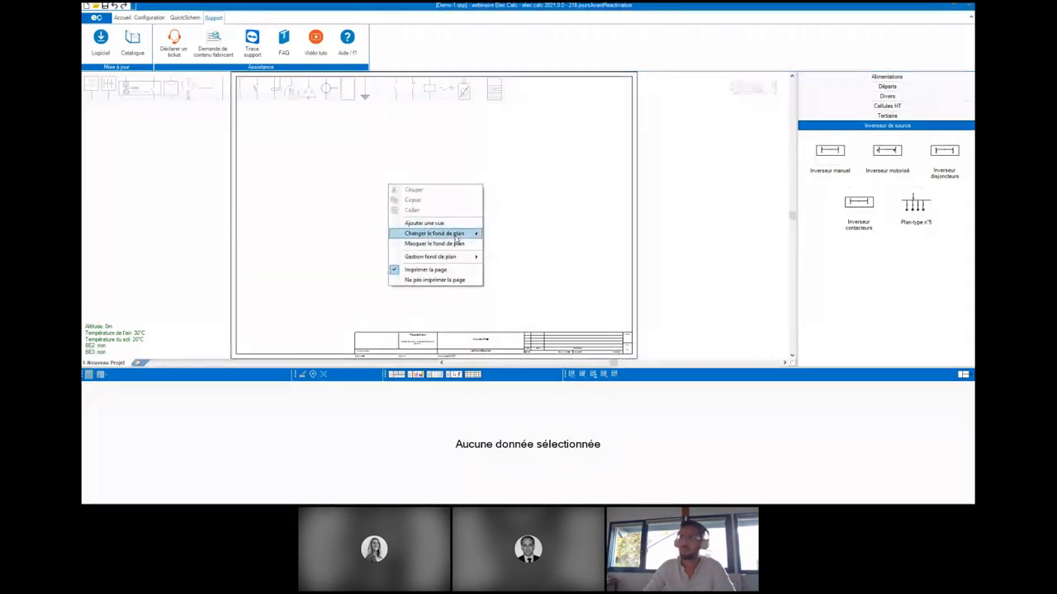
mouse_move(457, 235)
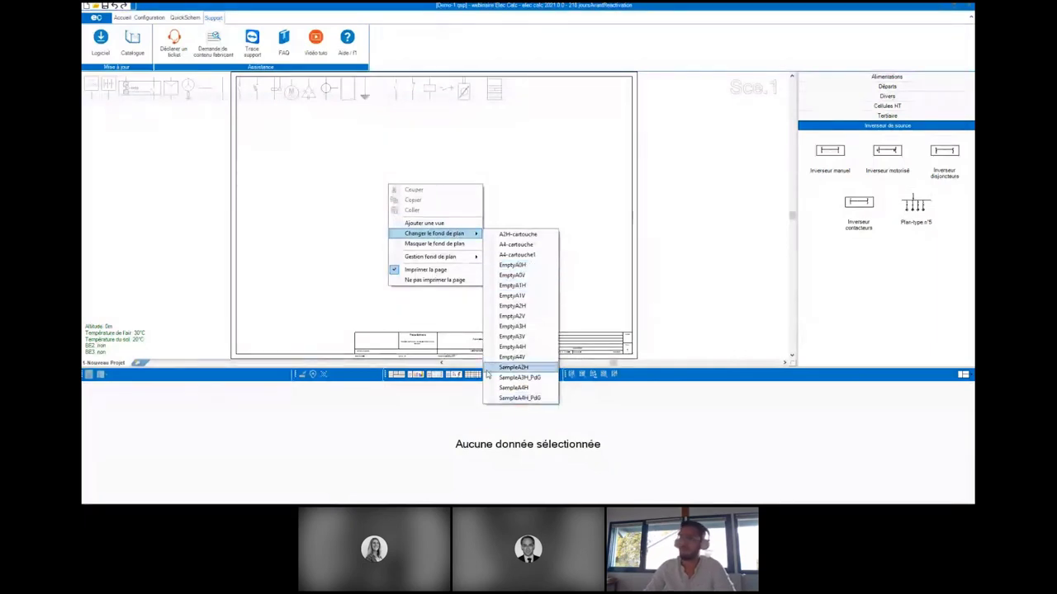
click(323, 173)
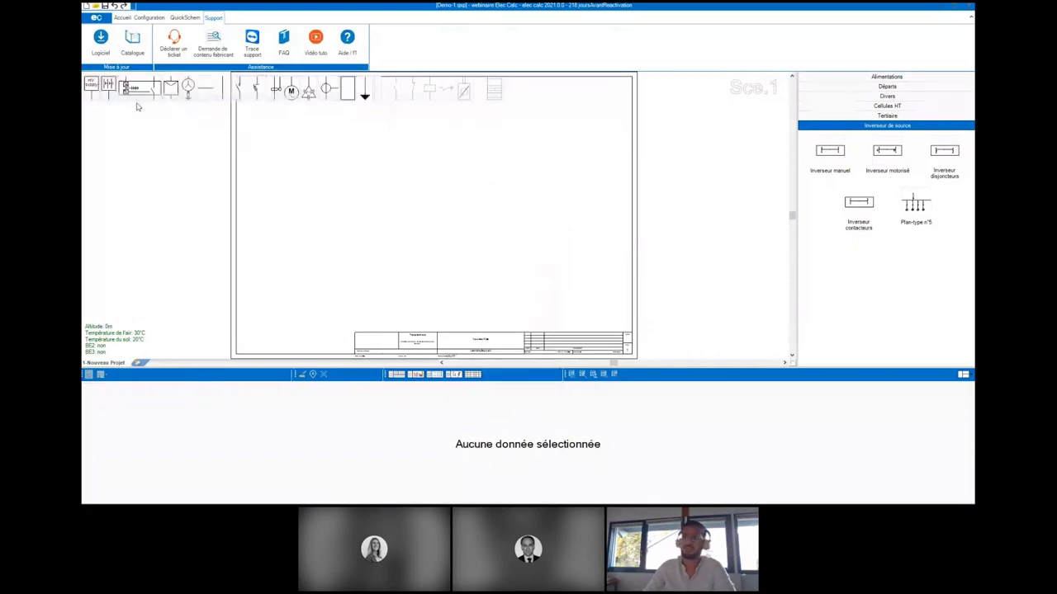
- Examine the component symbol families, from power supplies and UPS units to NO contacts, coils, miscellaneous symbols and locks
click(92, 95)
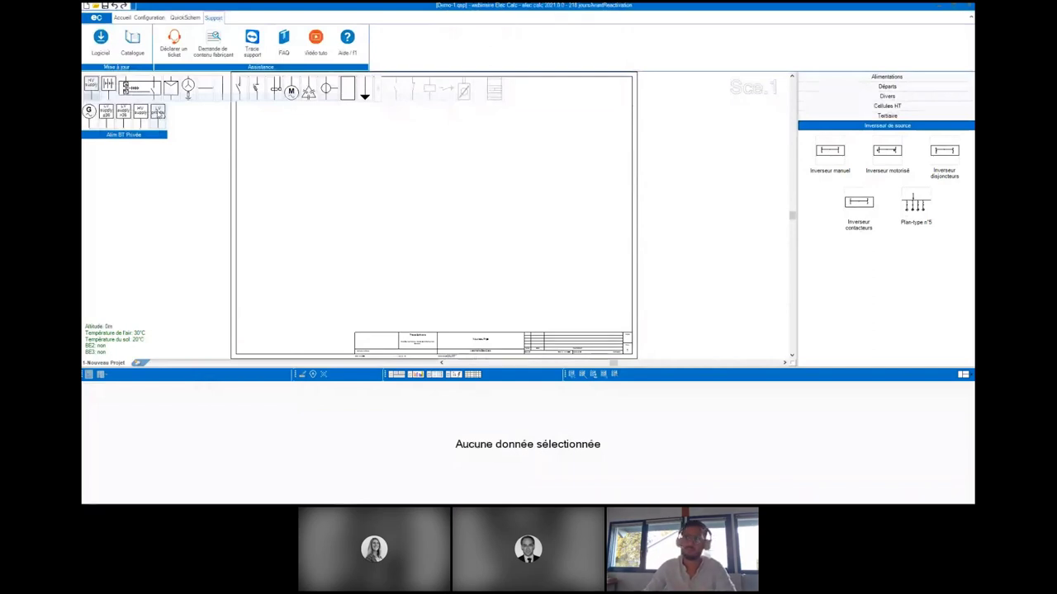
mouse_move(114, 102)
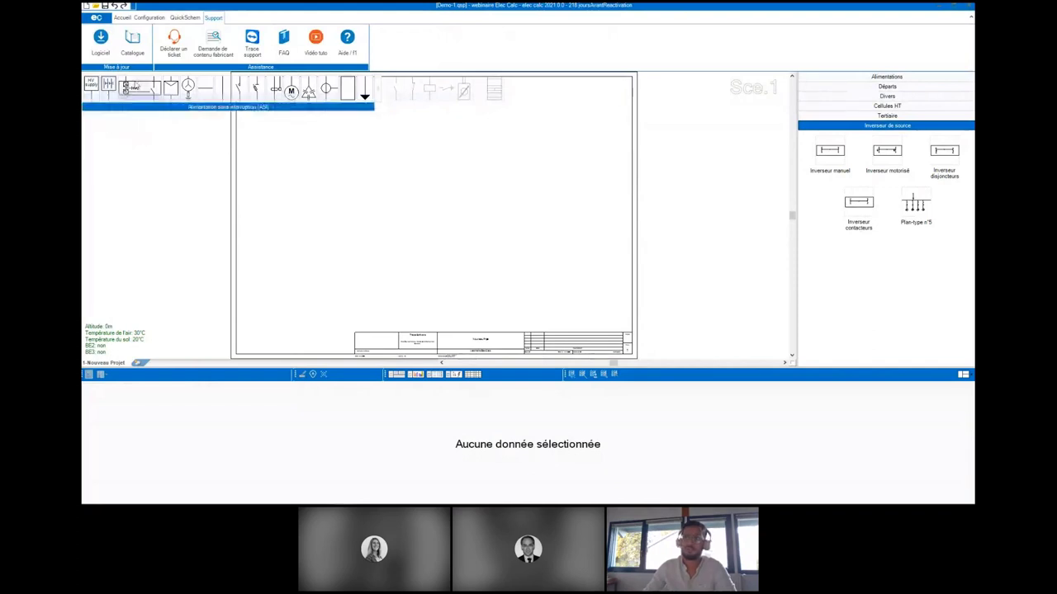
mouse_move(136, 89)
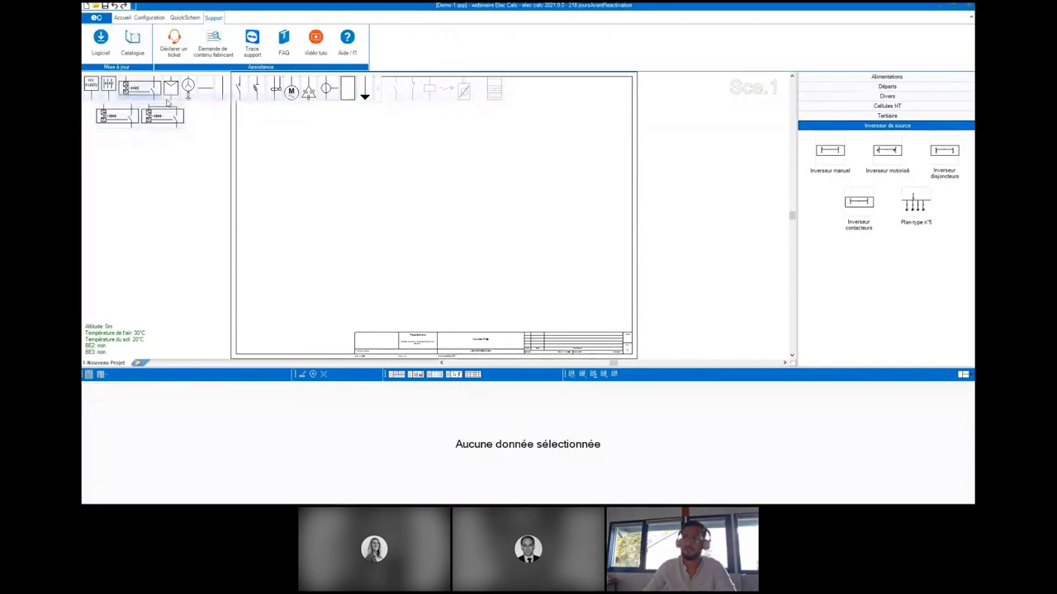
mouse_move(170, 87)
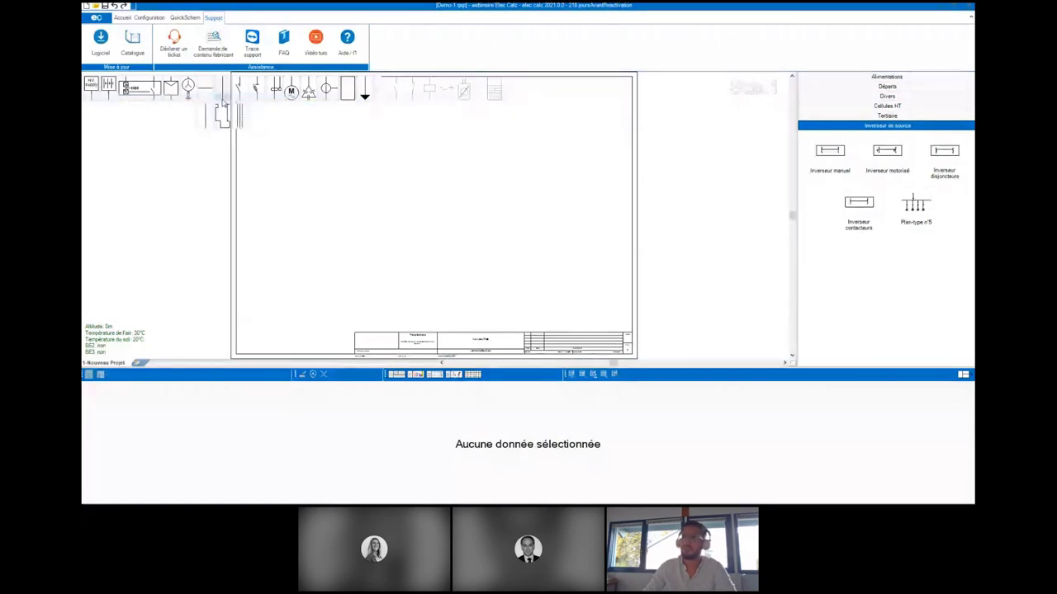
mouse_move(252, 116)
mouse_move(270, 99)
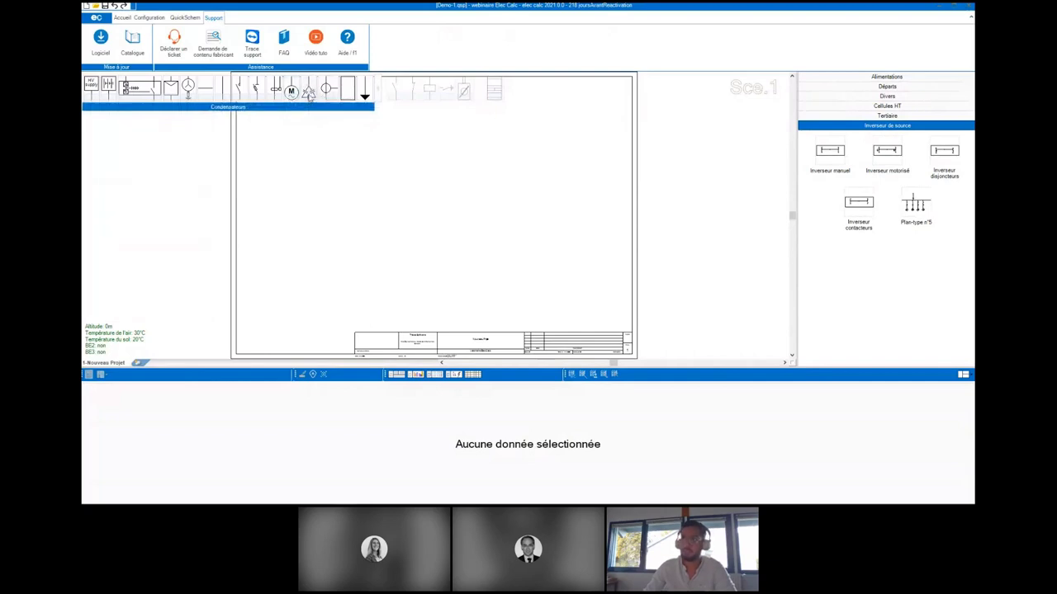
mouse_move(328, 89)
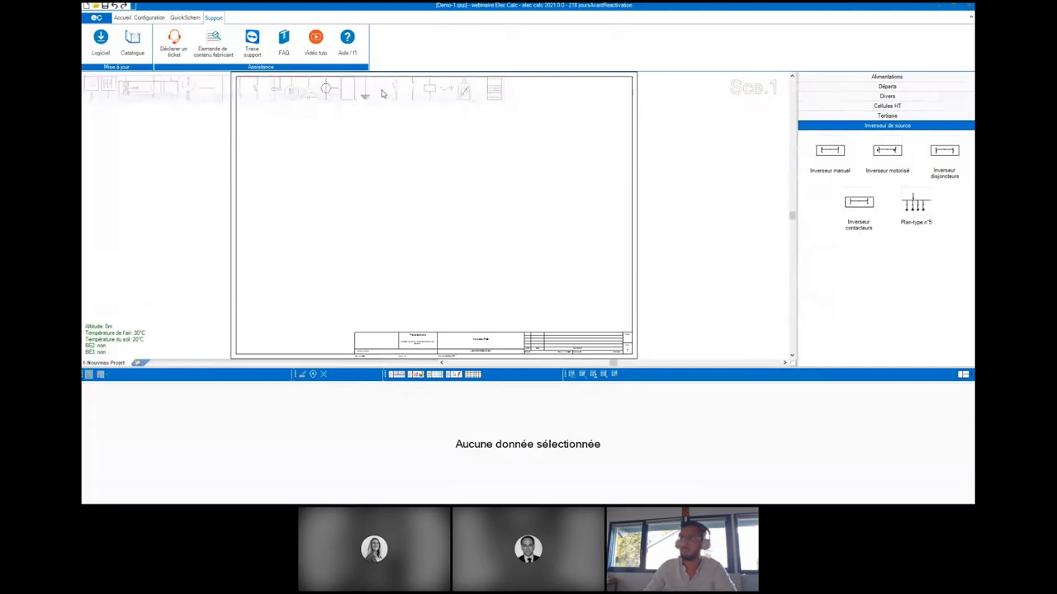
click(397, 94)
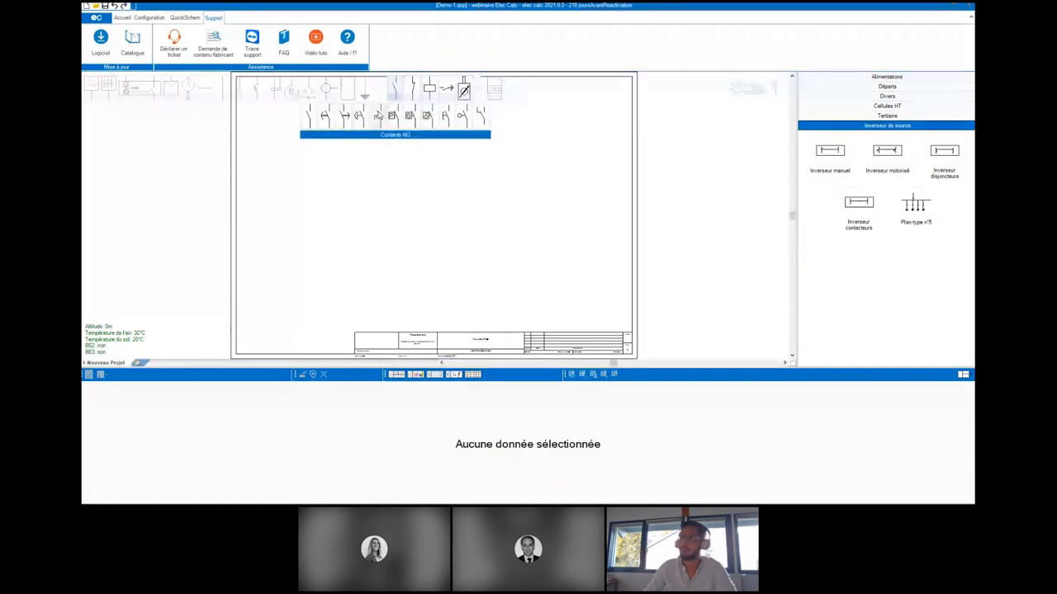
click(429, 88)
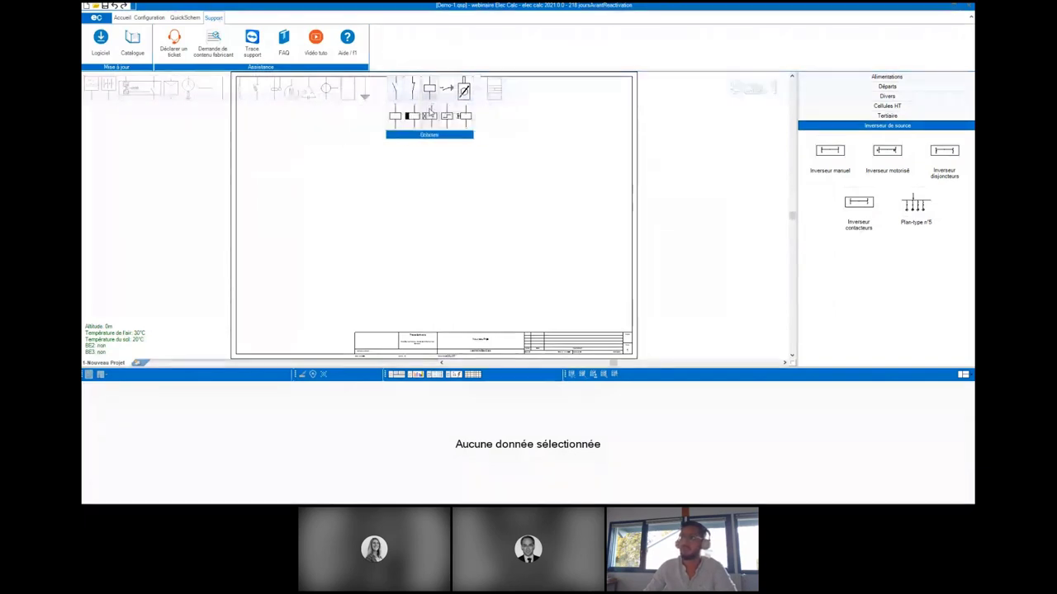
click(447, 88)
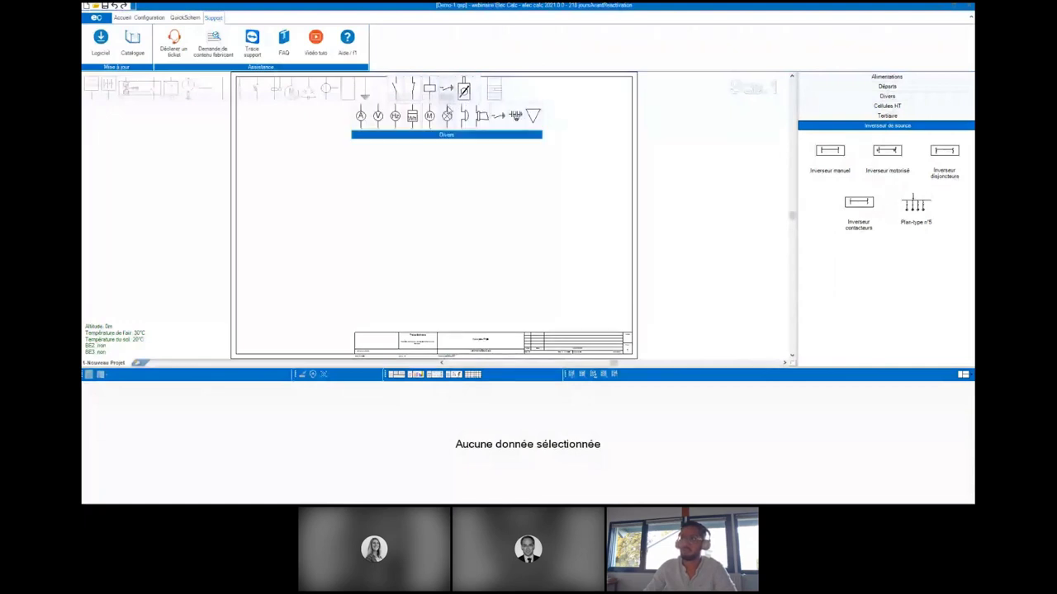
click(464, 89)
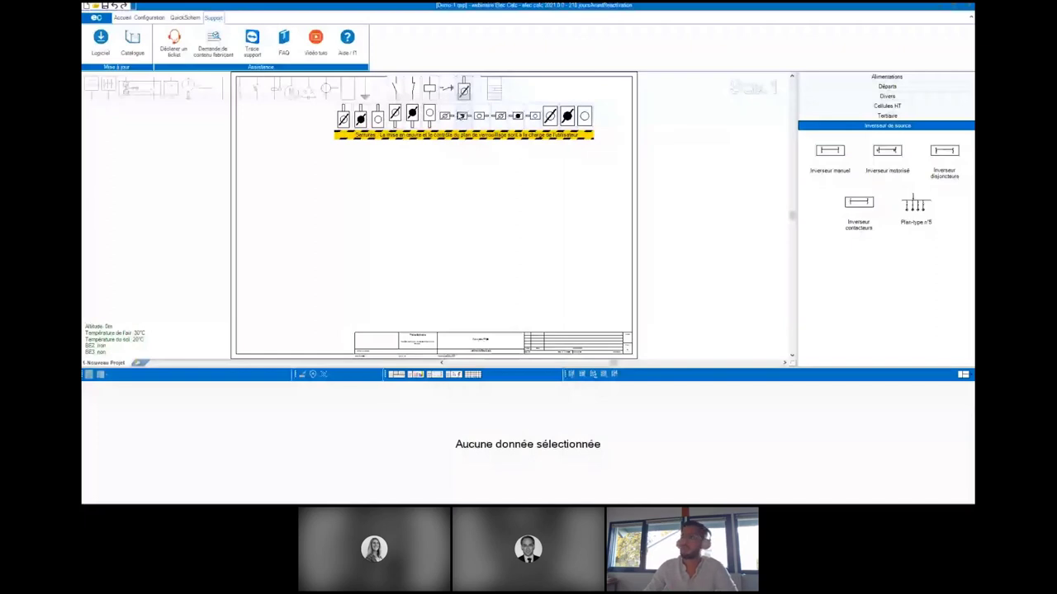
click(494, 88)
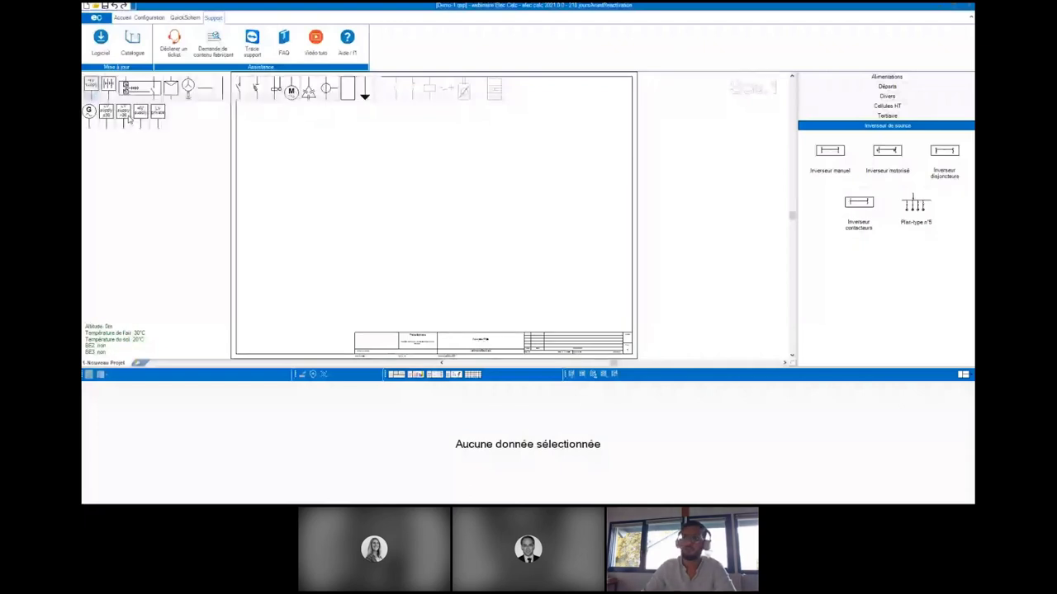
- Place a low-voltage Tarif jaune supply near the top centre of the schematic page
click(141, 135)
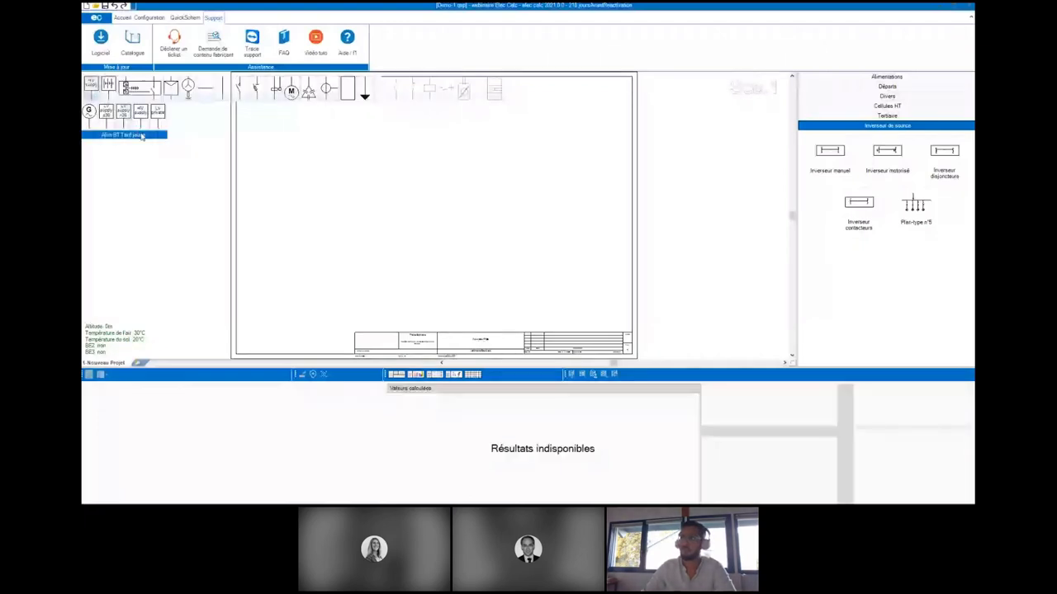
click(537, 149)
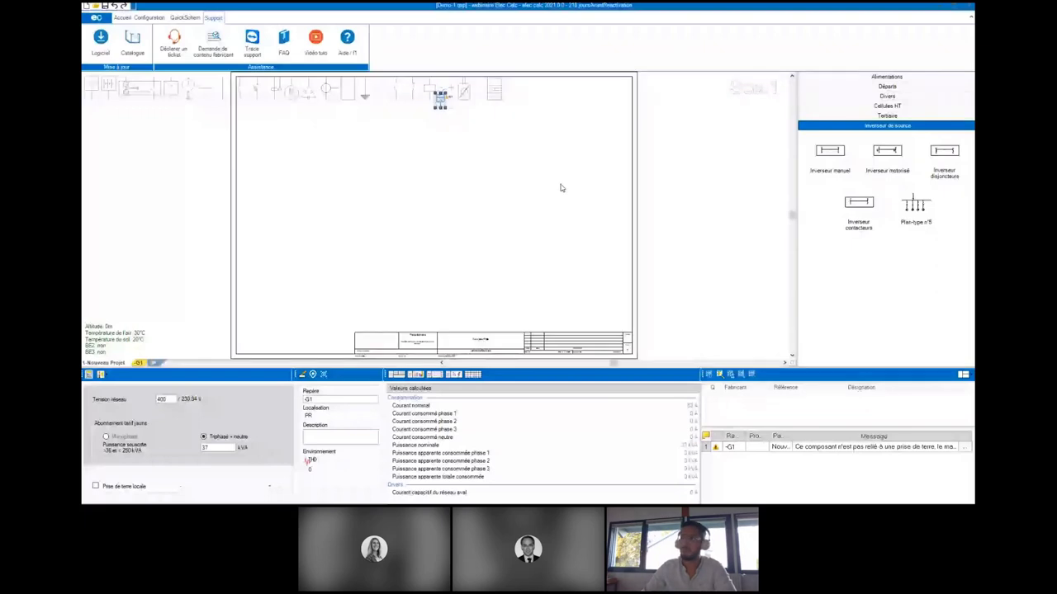
- Add a circuit breaker with residual-current protection at the output of the Tarif jaune supply
scroll(475, 152, up, 2)
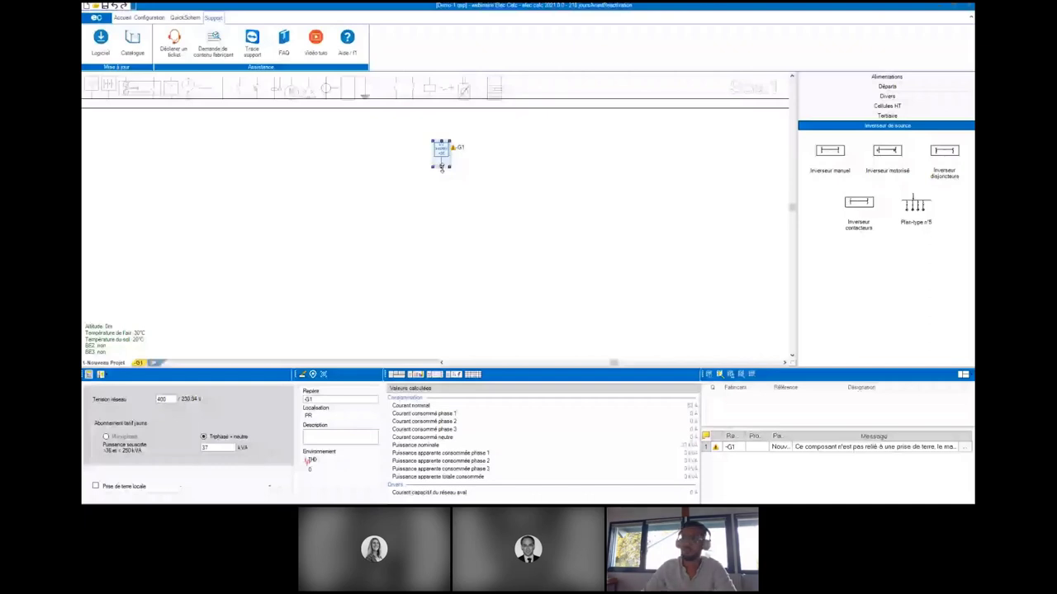
click(441, 168)
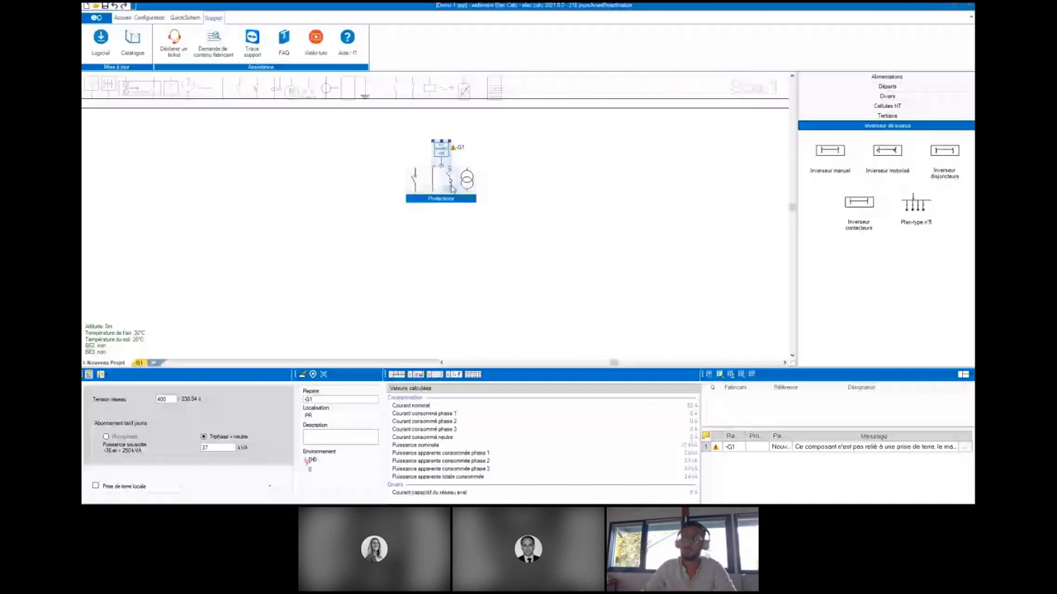
click(451, 189)
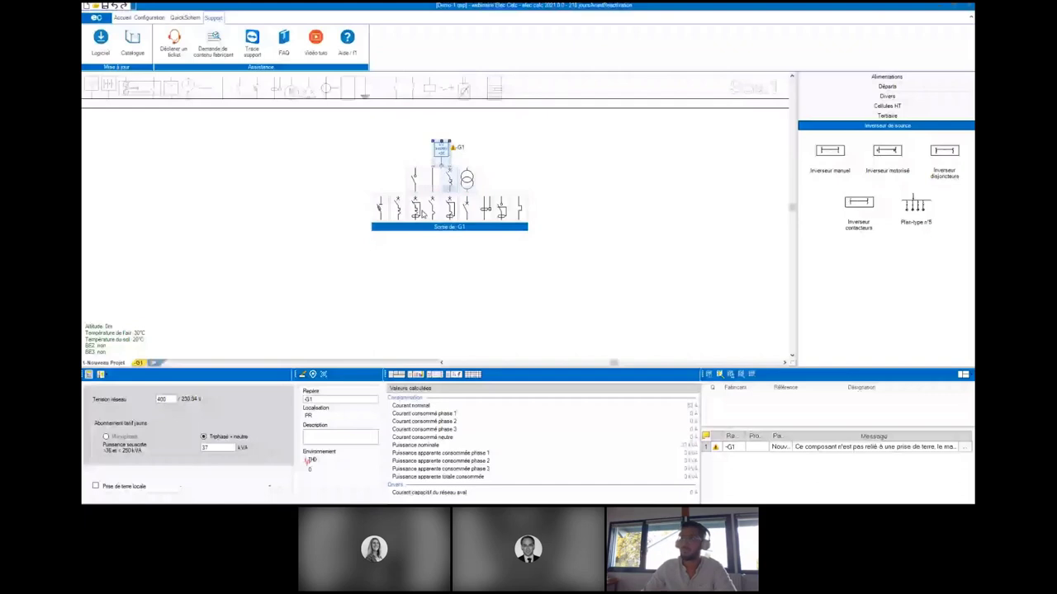
click(422, 213)
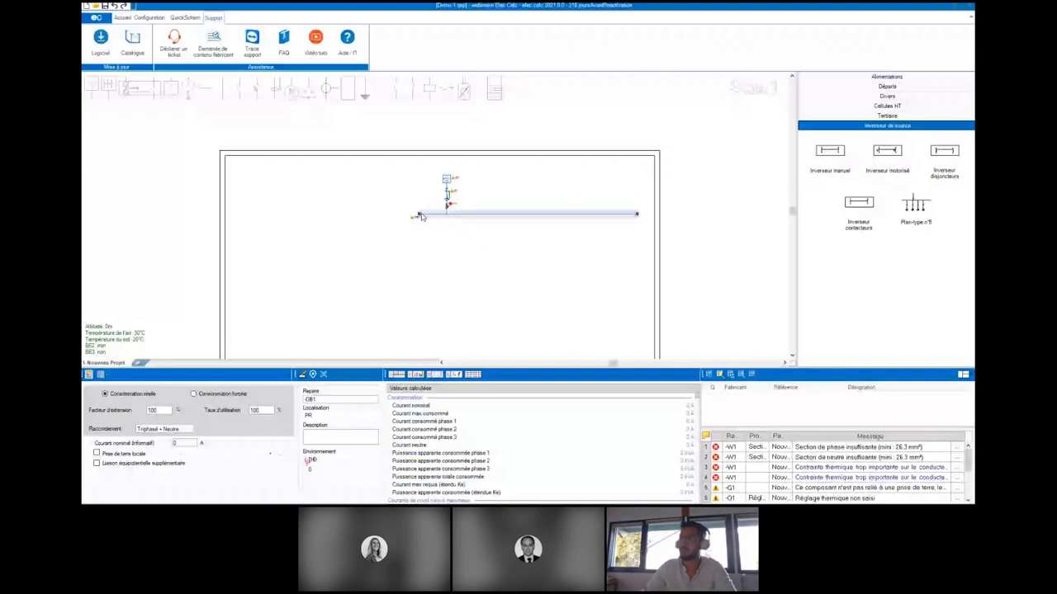
- Extend the main distribution busbar below the supply until its left end reaches the page margin
drag(421, 216, 325, 215)
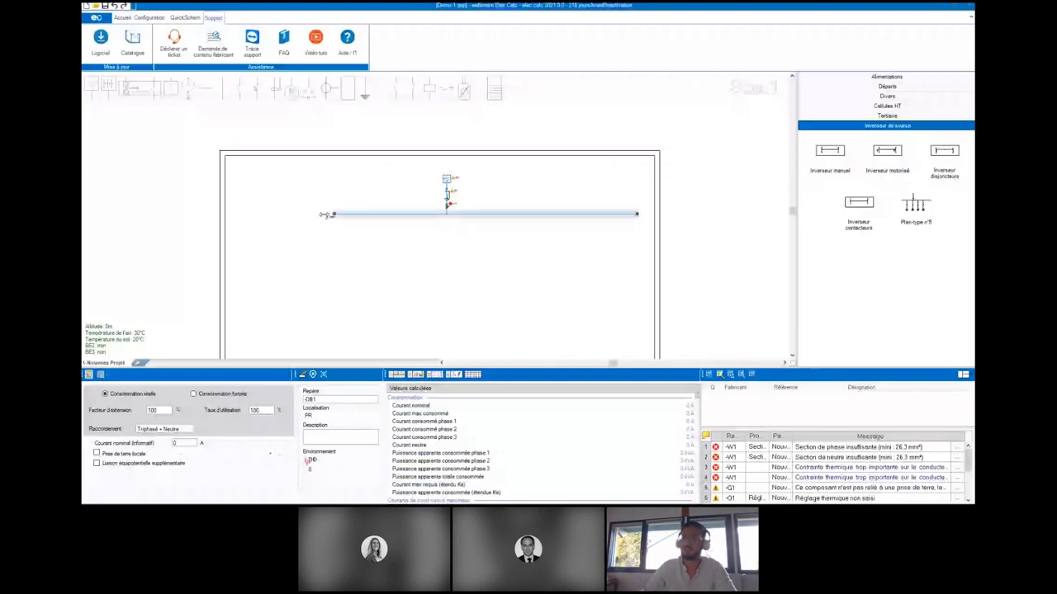
drag(326, 215, 234, 215)
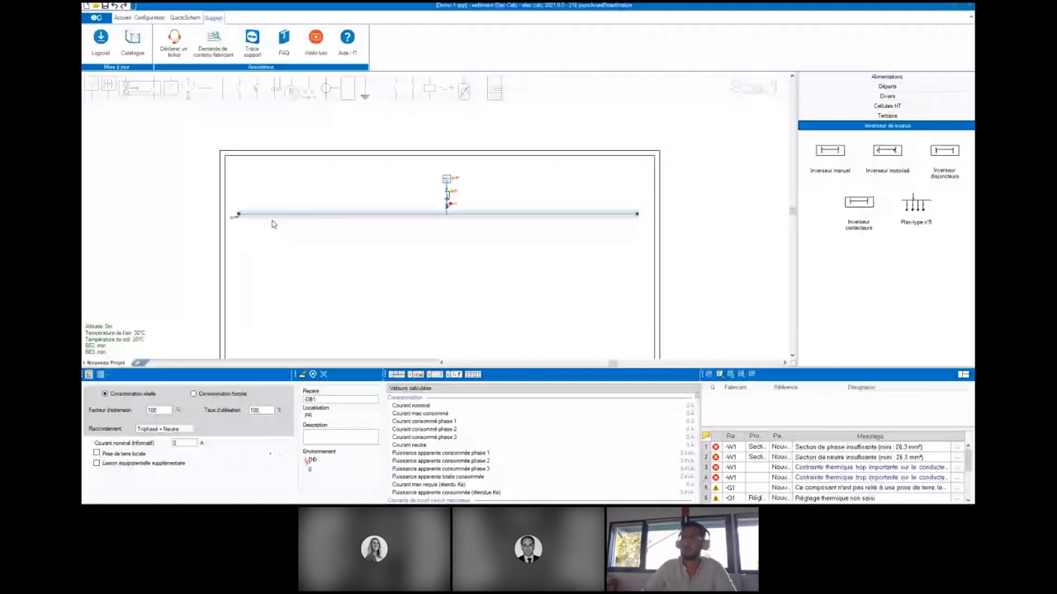
mouse_move(321, 191)
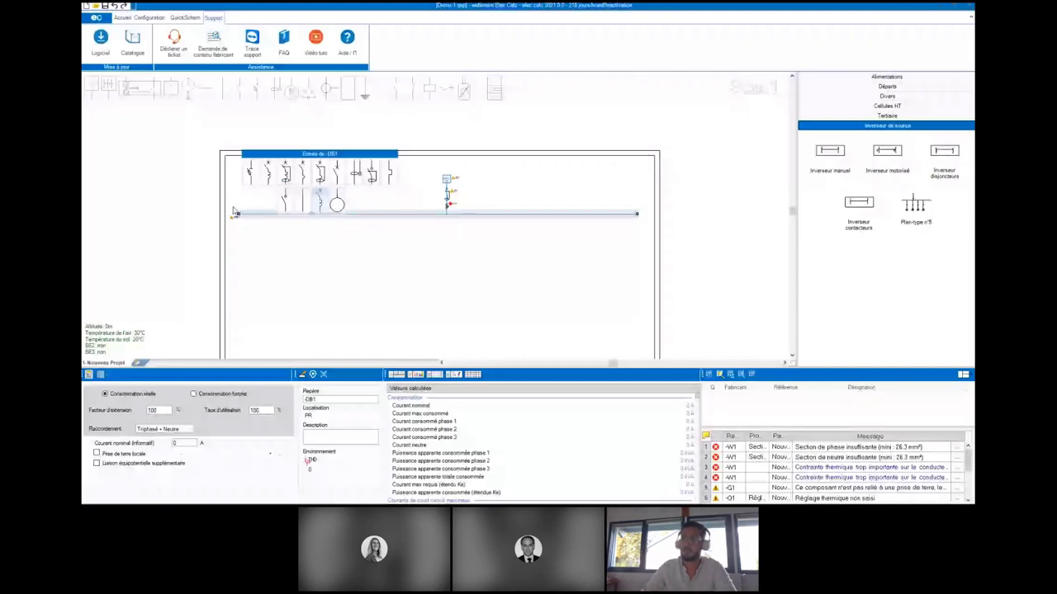
click(235, 212)
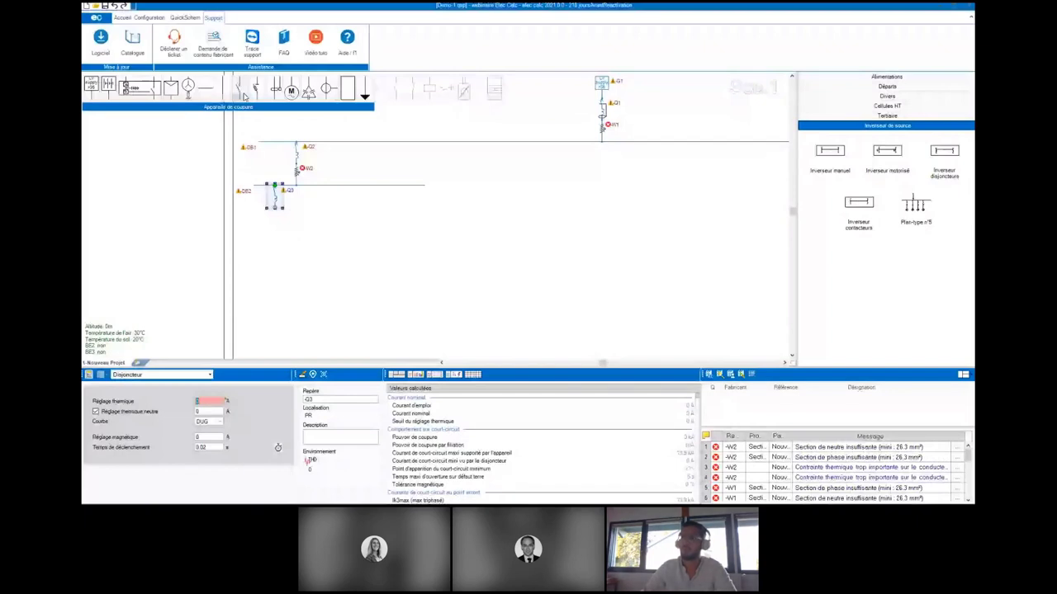
- Place a starter with an outgoing cable below breaker Q3 and link it to the breaker through another cable
drag(244, 97, 278, 238)
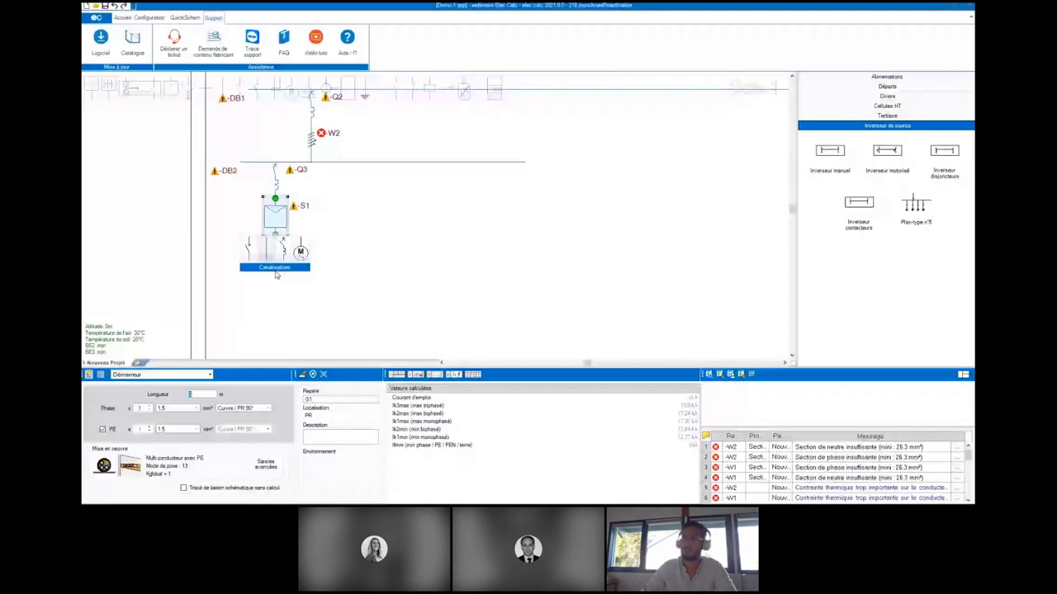
click(276, 275)
click(275, 188)
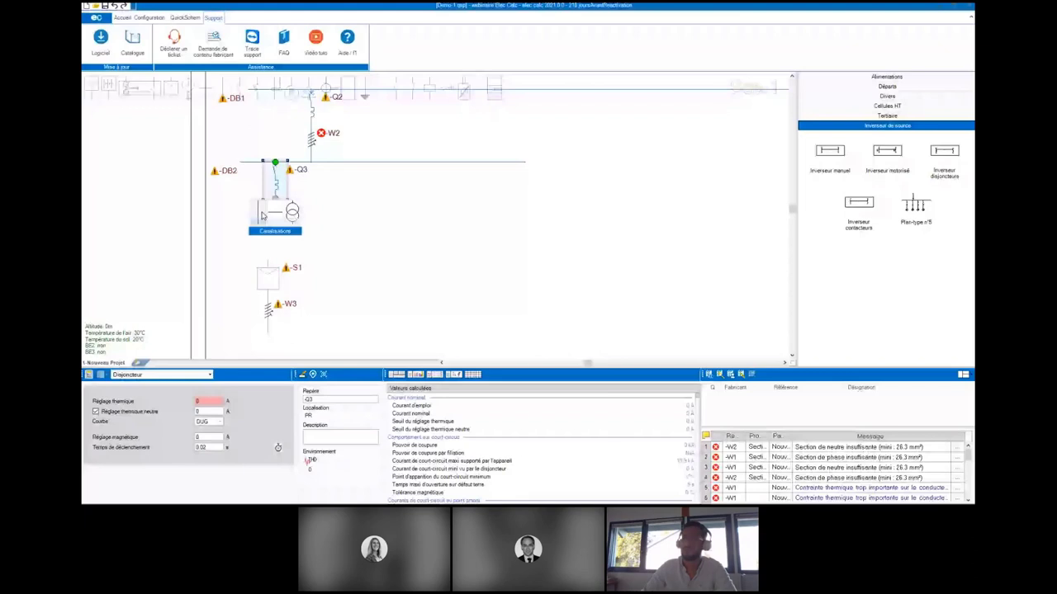
click(262, 215)
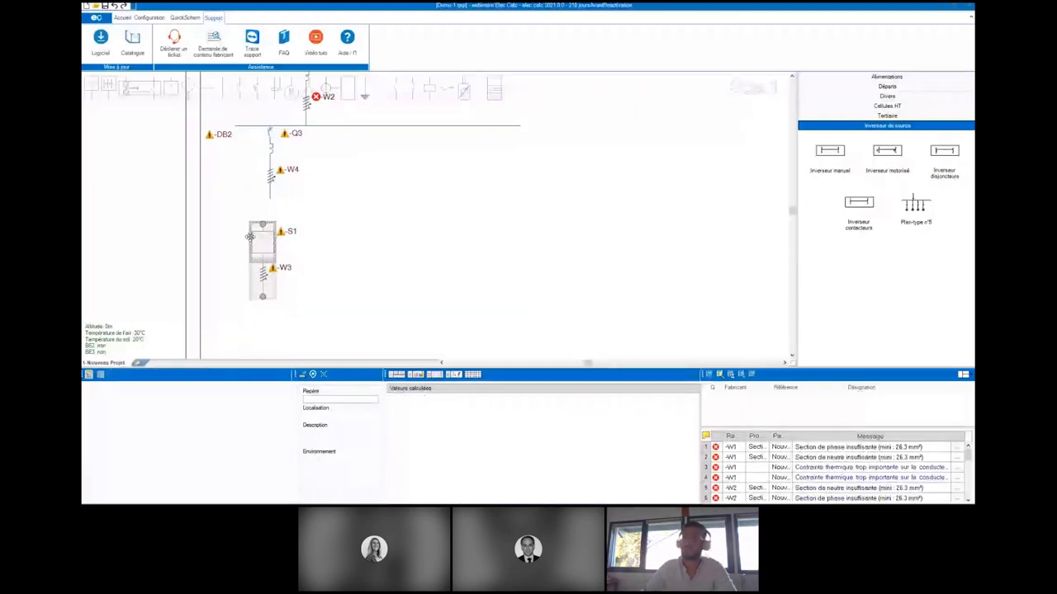
drag(249, 237, 270, 272)
- Complete the starter feeder with a motor and paste a copy of the whole feeder beside it on busbar DB2
click(270, 273)
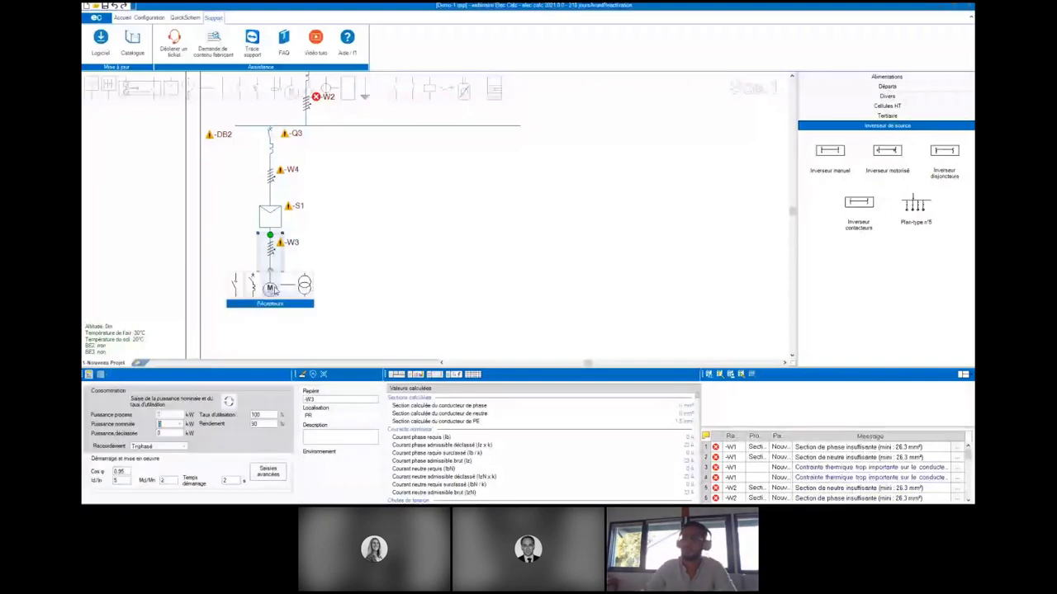
click(272, 289)
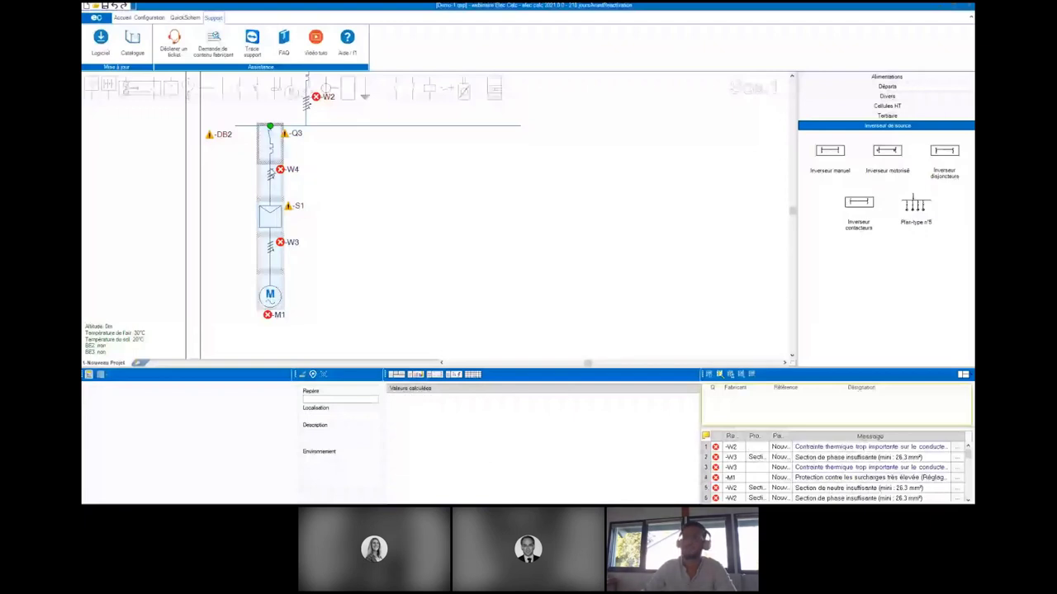
key(ctrl+v)
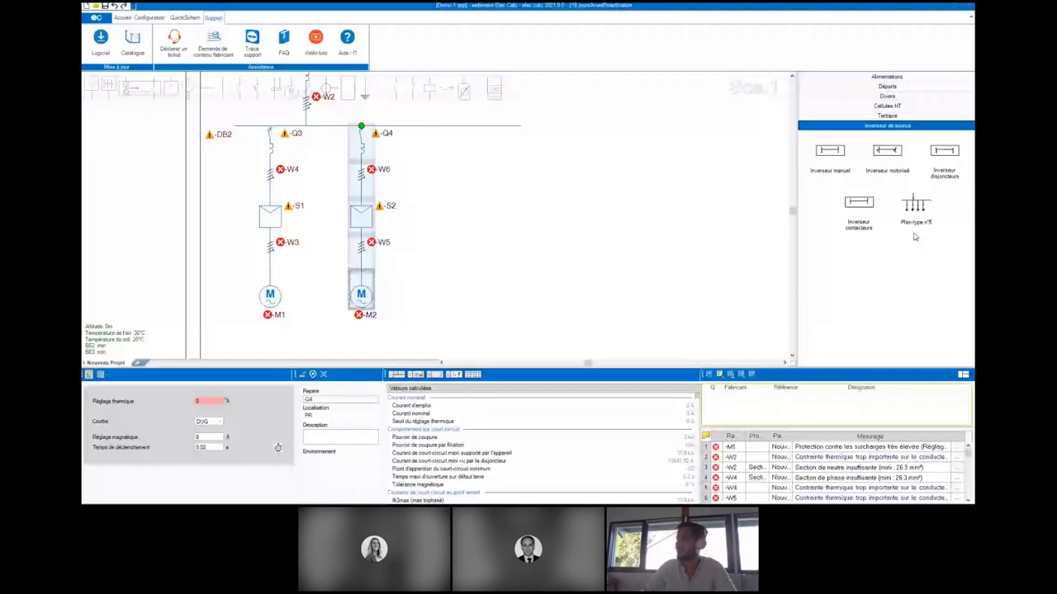
- Place the predefined feeder "Moteur 15 kW sur variateur" on busbar DB2 beside the two starter feeders
click(886, 86)
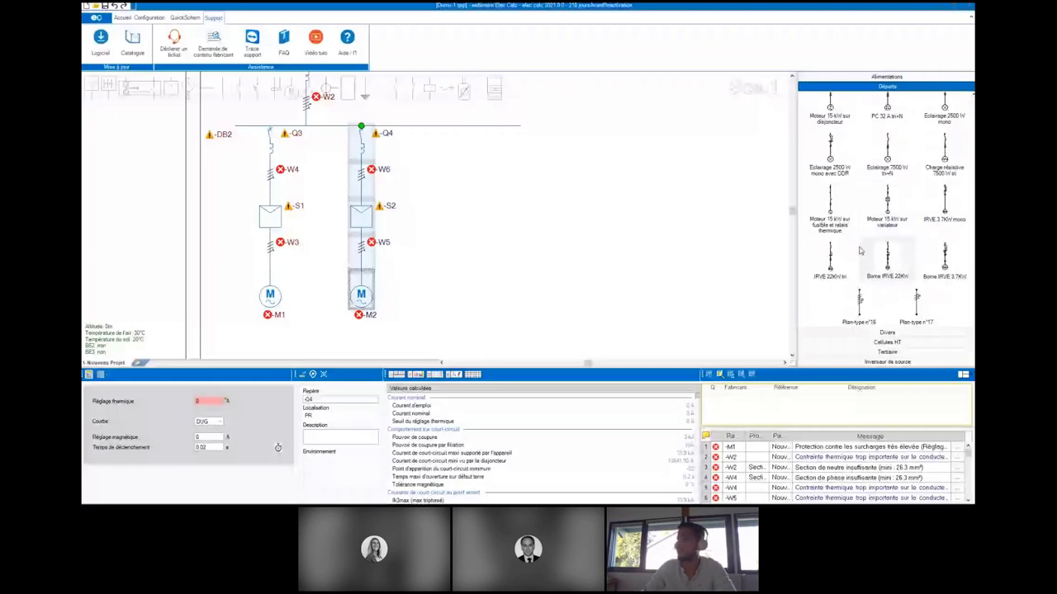
drag(886, 208, 438, 221)
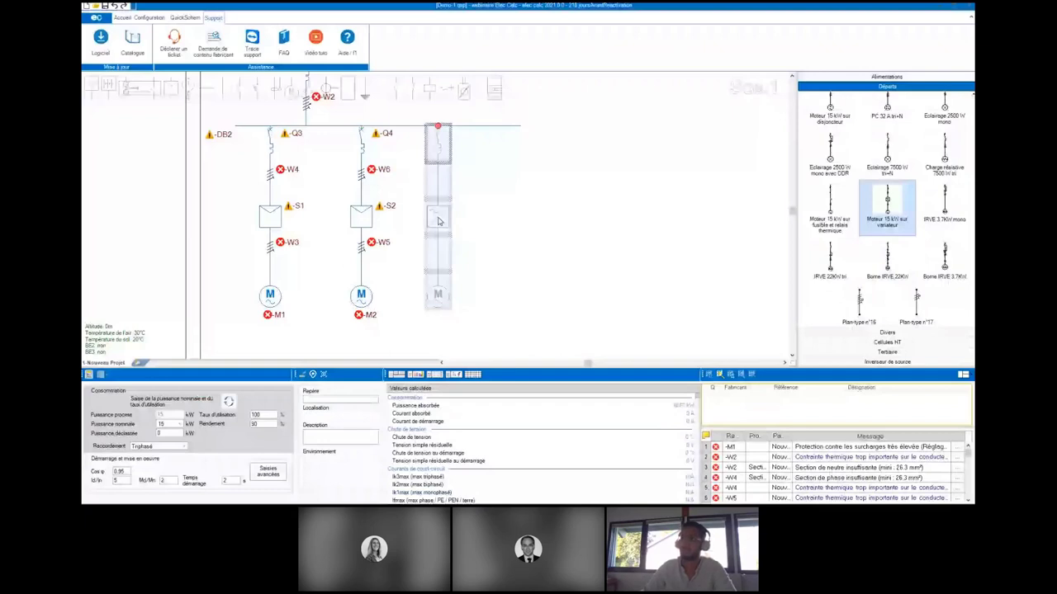
drag(439, 221, 438, 221)
- Replicate the variable-speed-drive motor feeder 2 times along busbar DB2
right_click(412, 183)
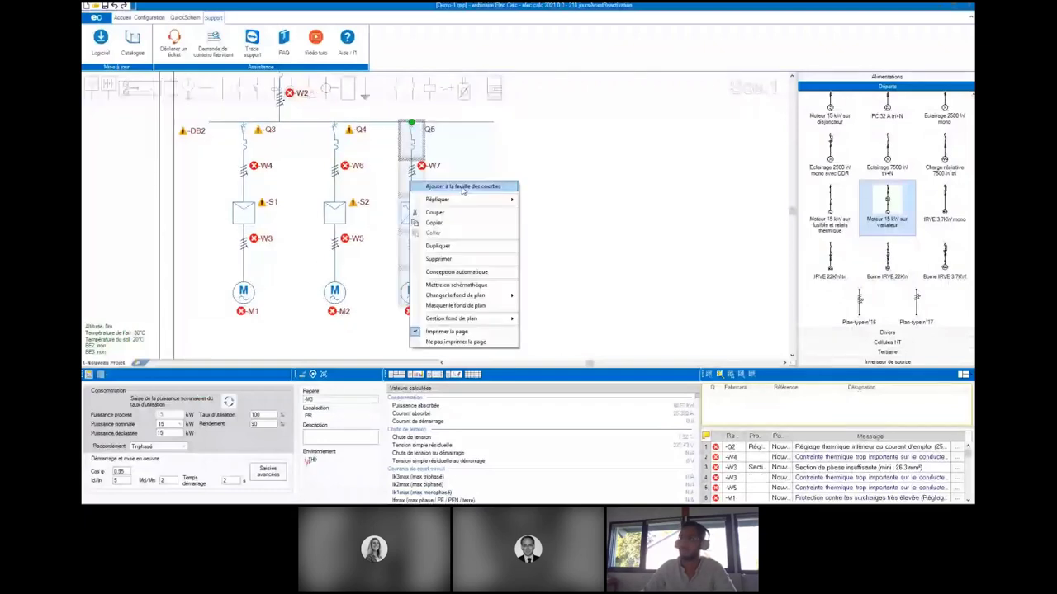
mouse_move(463, 188)
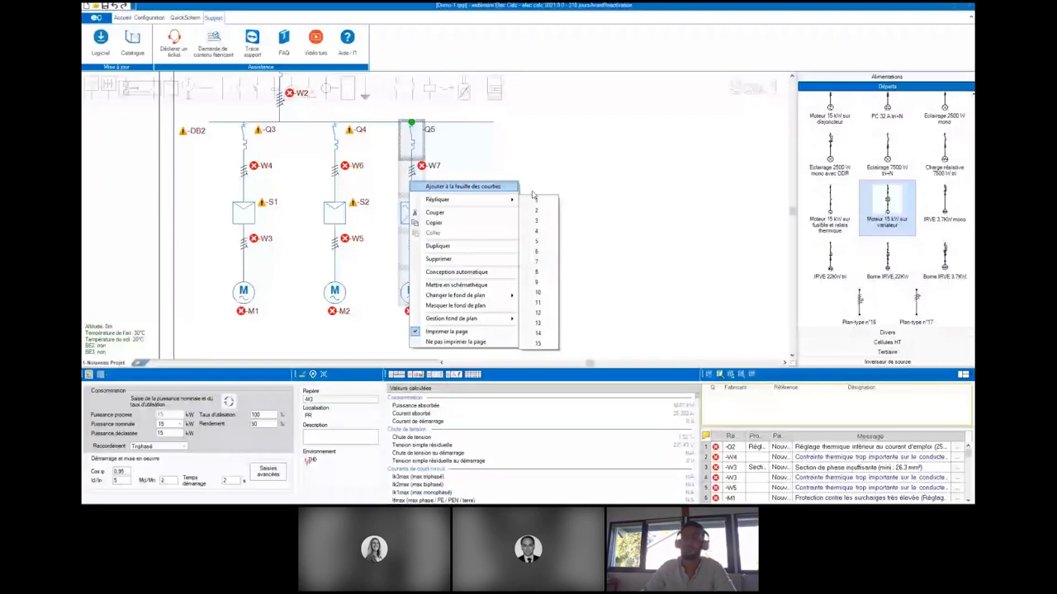
click(536, 210)
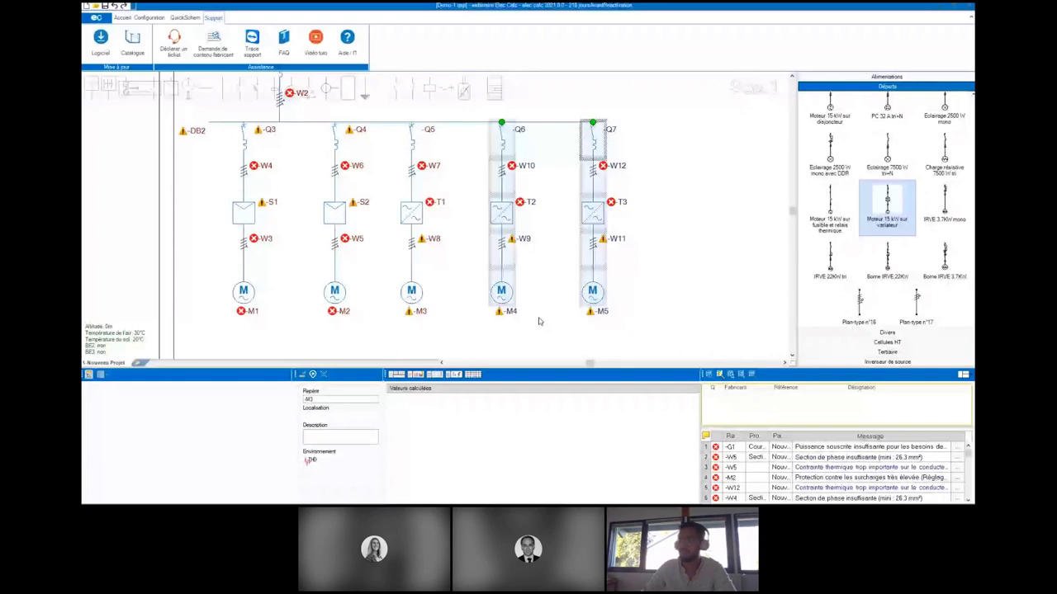
- Space the five motor feeders evenly and closer together on busbar DB2
drag(636, 335, 206, 151)
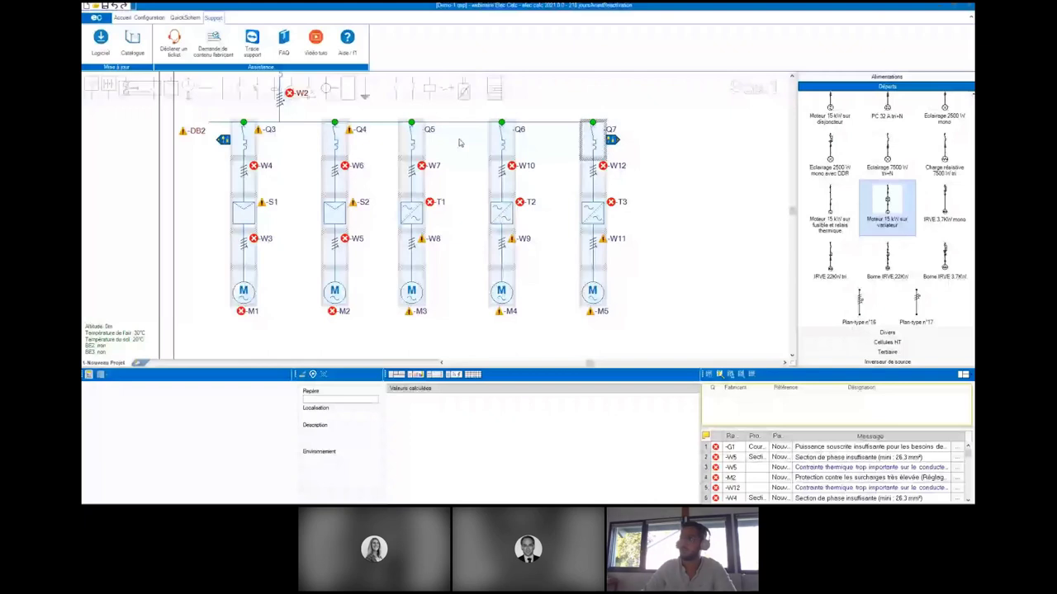
drag(641, 154, 537, 153)
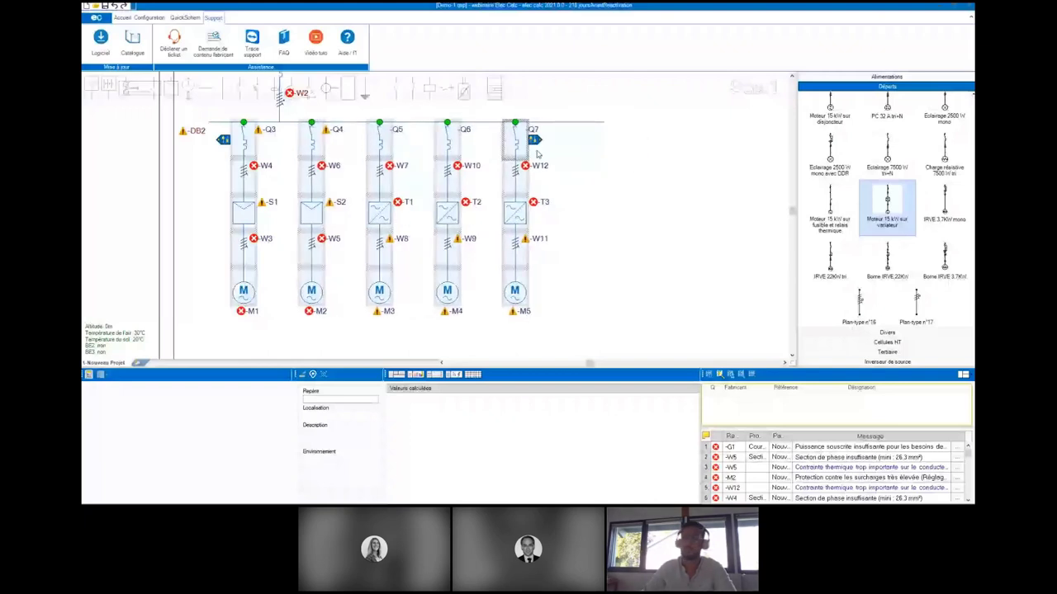
- Lengthen the right end of busbar DB2 to make room for another feeder beyond the fifth motor
scroll(560, 207, down, 2)
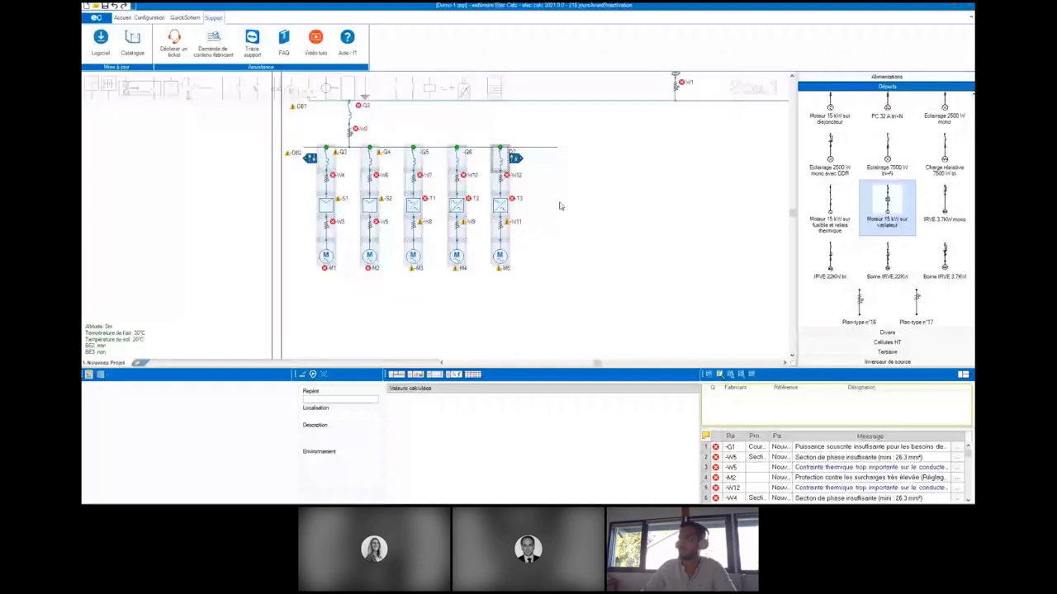
click(557, 150)
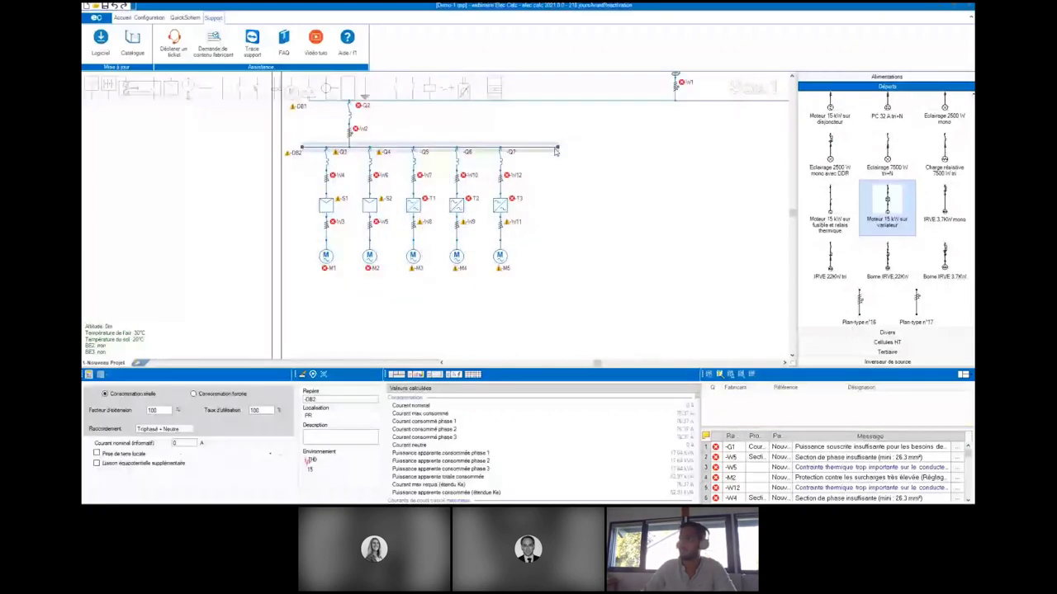
scroll(528, 155, down, 1)
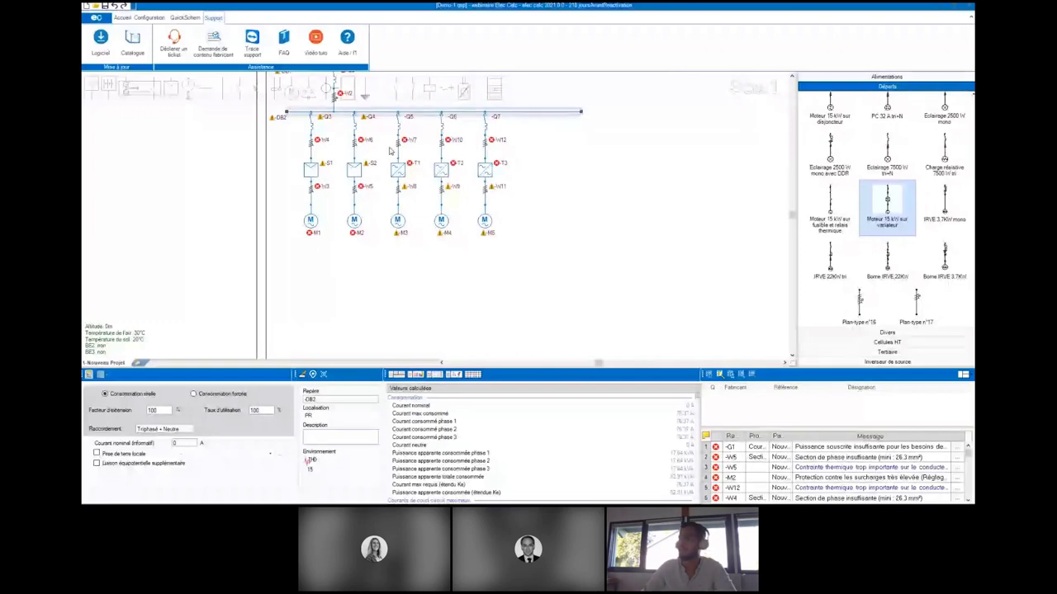
- Add a feeder with a circuit breaker, a cable and an outgoing link arrow at the right end of busbar DB2
click(535, 154)
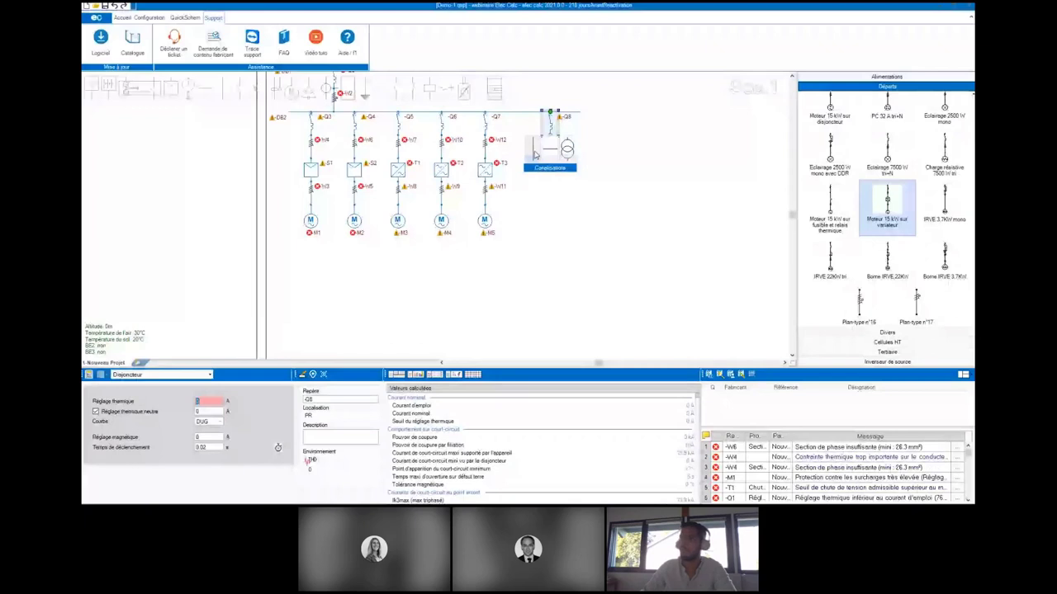
click(554, 192)
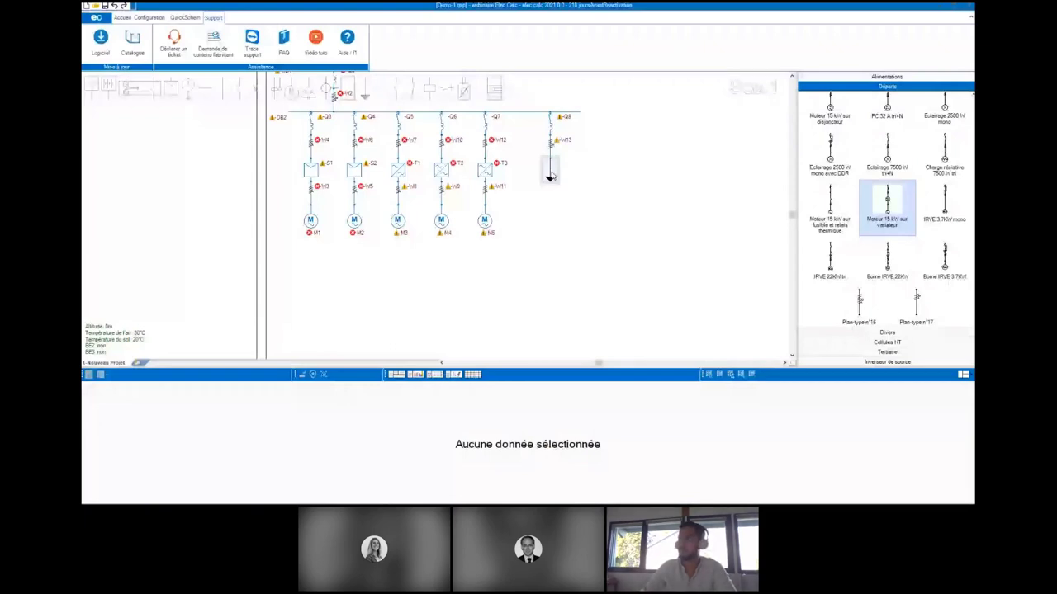
scroll(550, 175, down, 2)
- Continue the outgoing link below the motor feeders on the same page and attach a lengthened distribution busbar to it
right_click(550, 175)
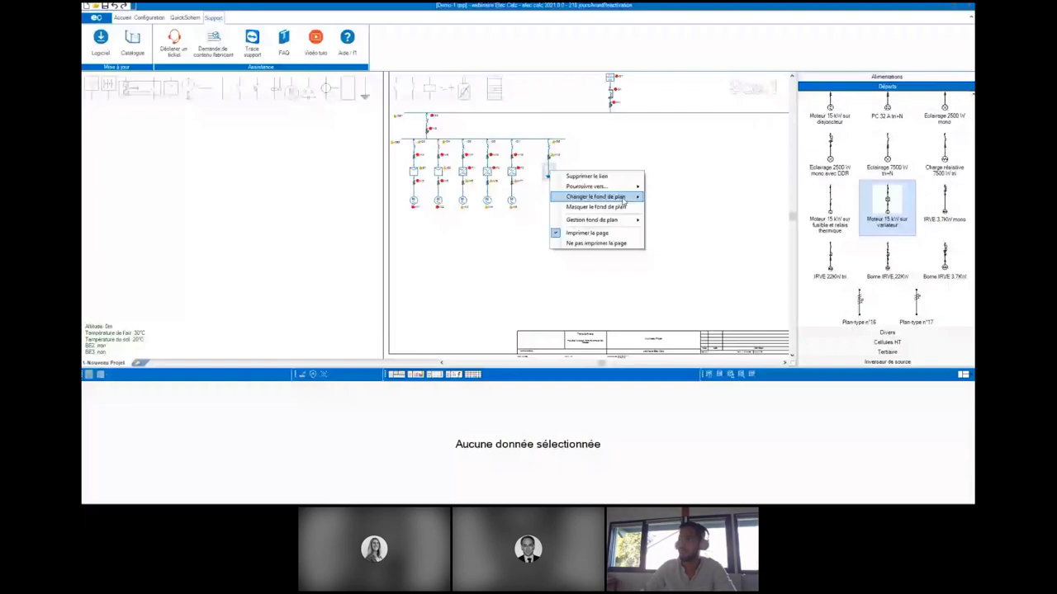
drag(548, 174, 444, 237)
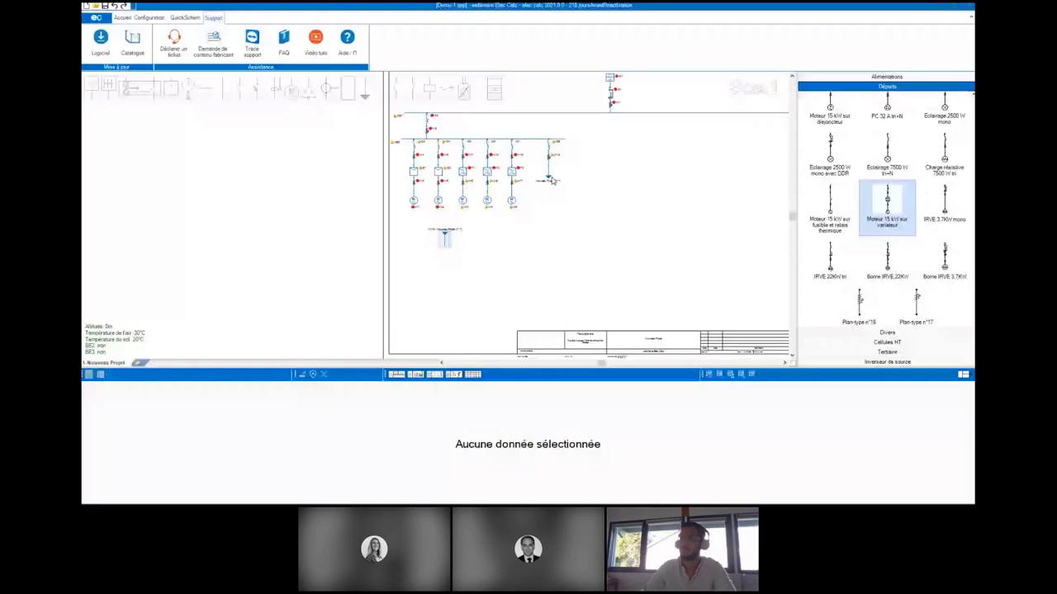
click(487, 243)
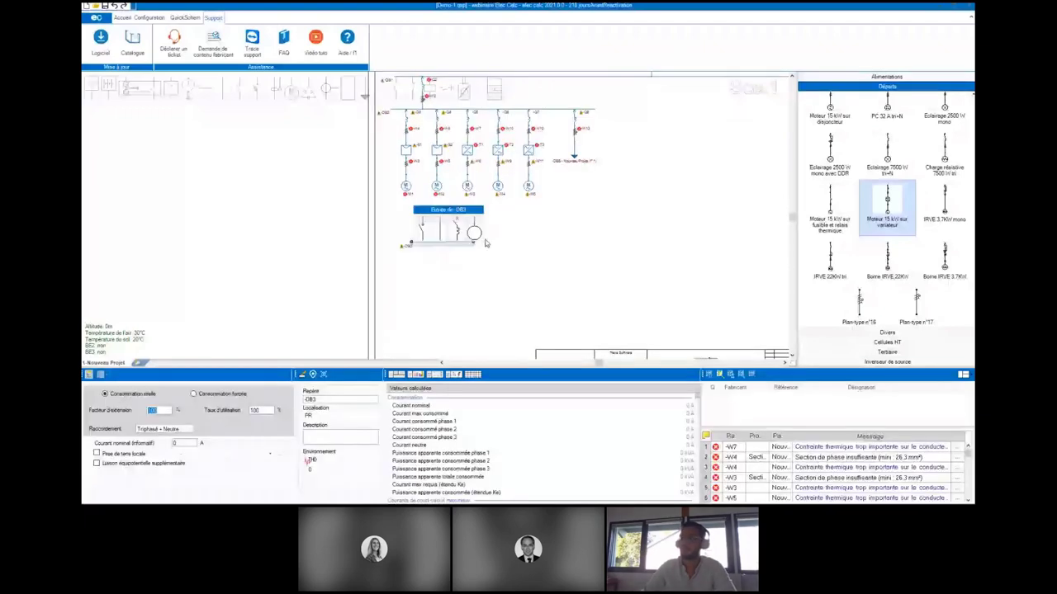
scroll(618, 217, down, 3)
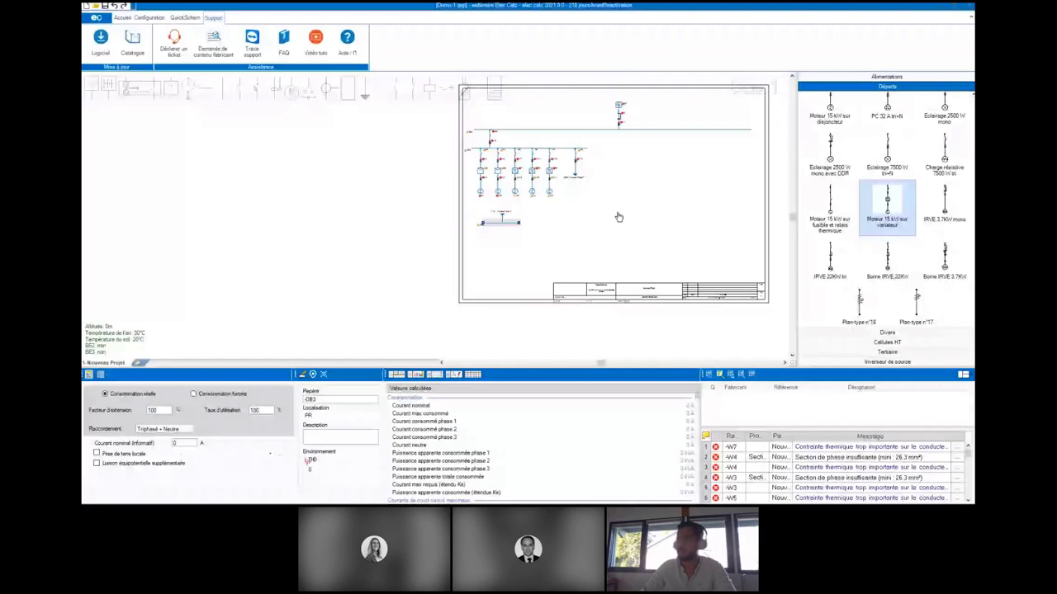
scroll(618, 217, up, 3)
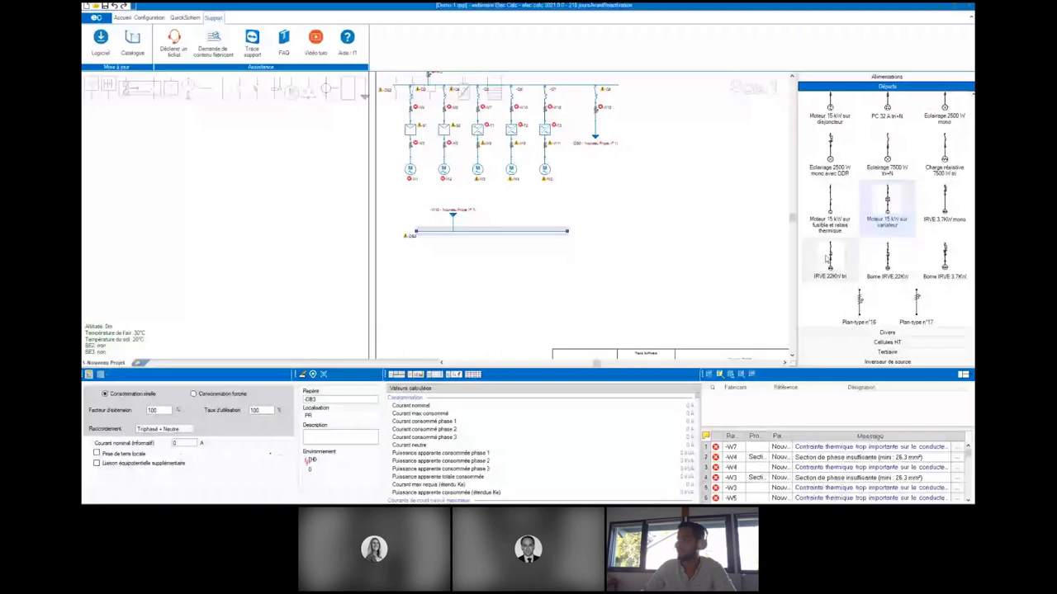
- Place the predefined "IRVE 22KW tri" charging-station feeder on the lower busbar DB3 and replicate it once
drag(827, 259, 796, 285)
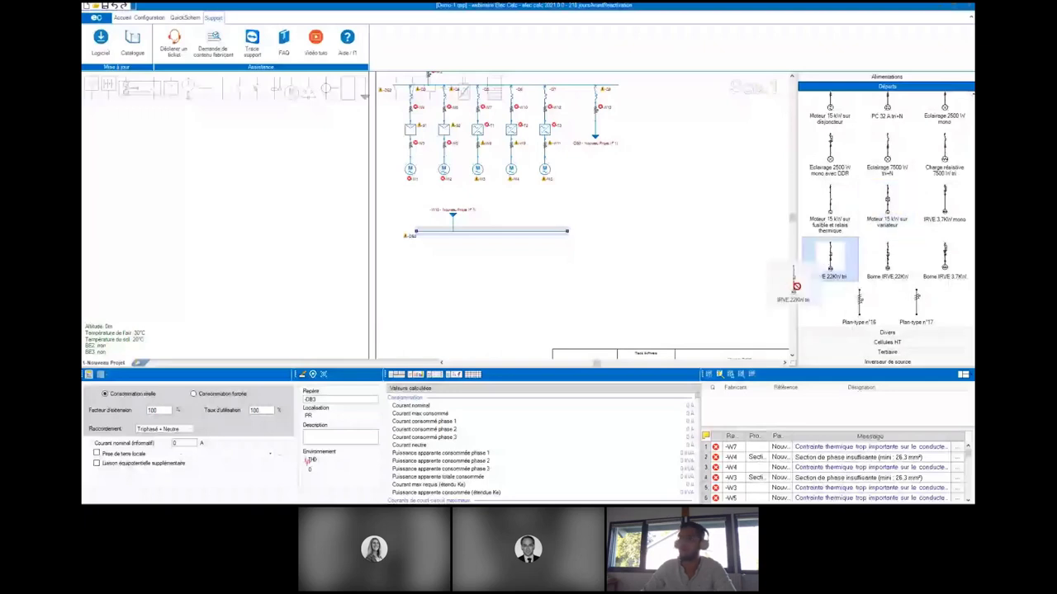
drag(796, 285, 430, 248)
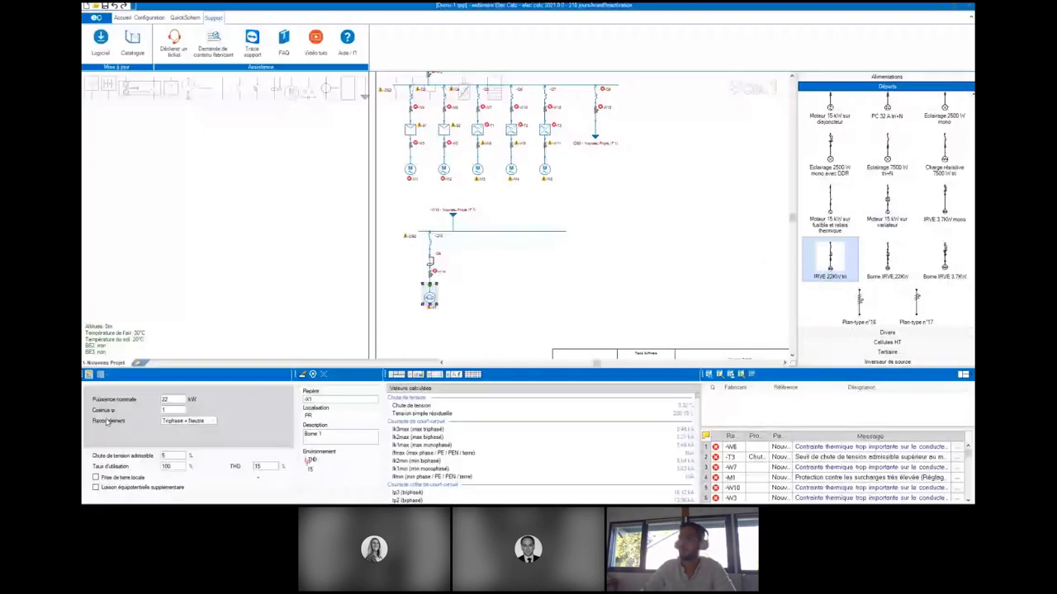
right_click(428, 245)
mouse_move(520, 265)
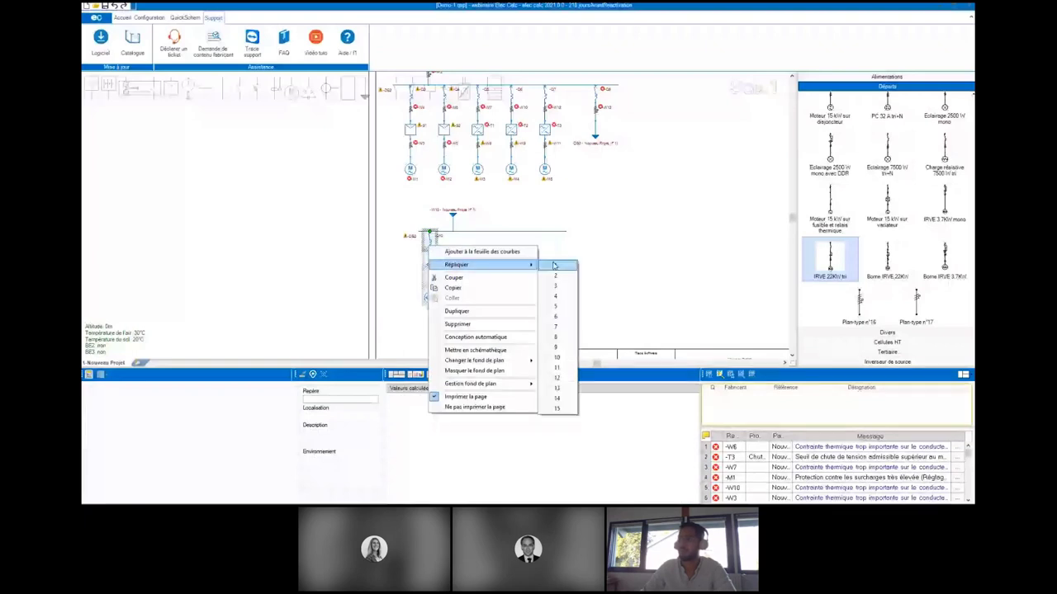
click(554, 265)
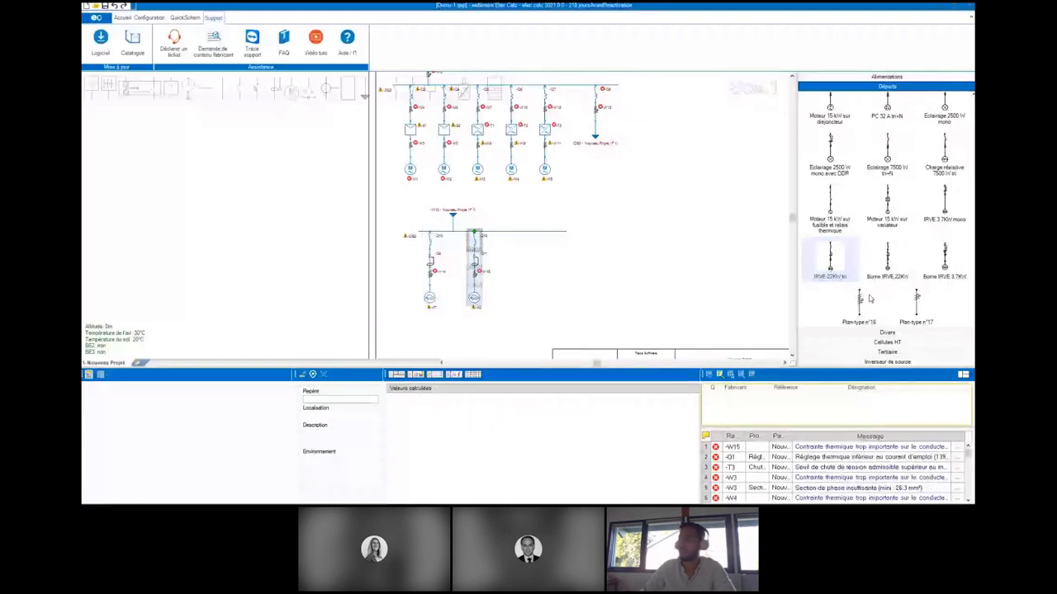
- Place the predefined "Borne IRVE 3,7KW" charging feeder on busbar DB3, after the two 22 kW charging feeders
click(944, 256)
drag(944, 256, 526, 278)
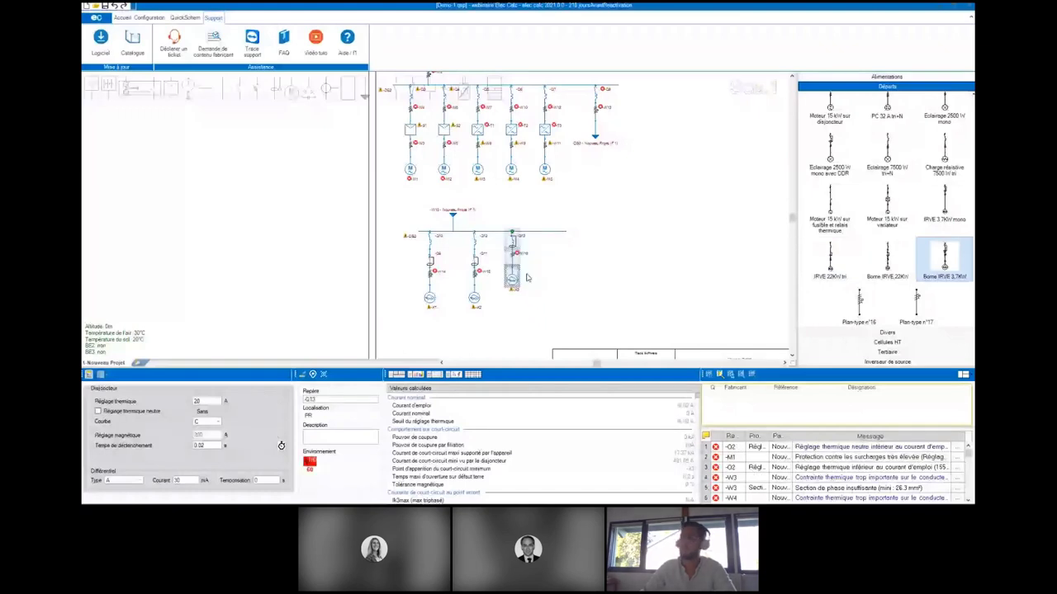
click(527, 278)
scroll(581, 237, down, 3)
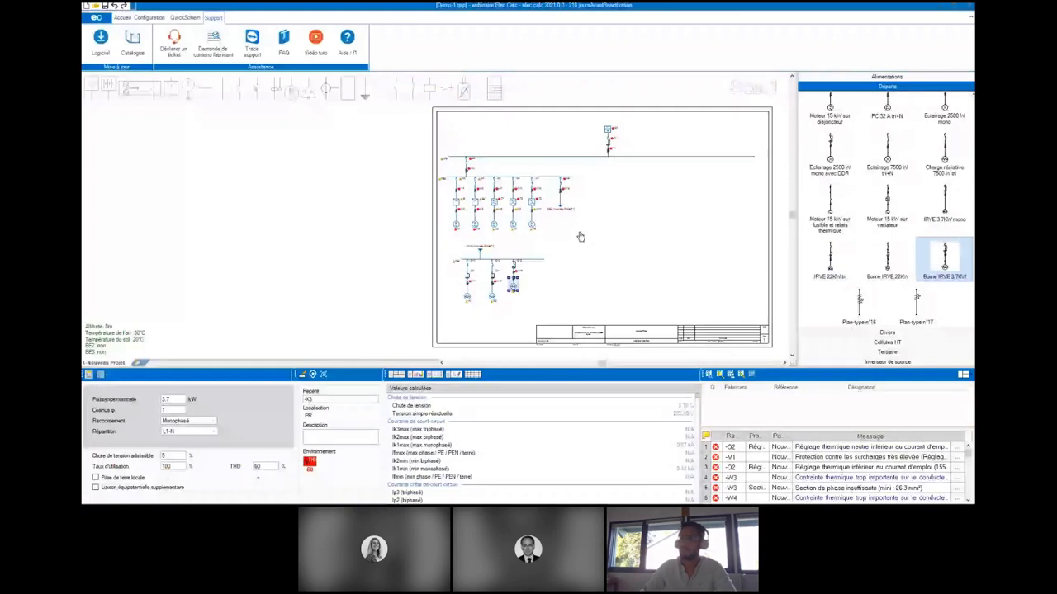
- Continue busbar DB2 on a new page and lengthen its continuation across most of the page width
scroll(433, 215, up, 3)
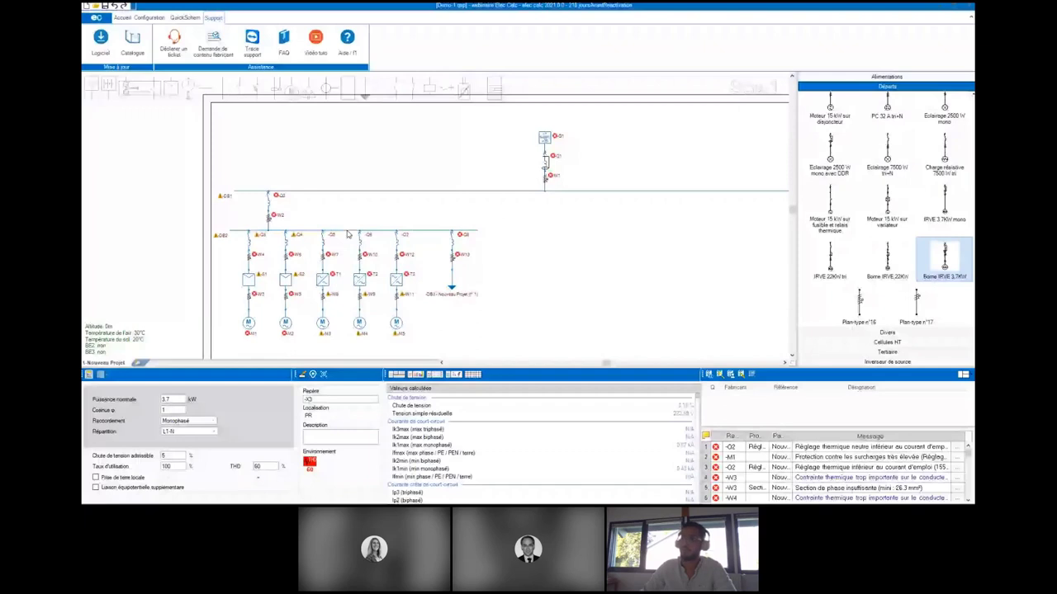
scroll(396, 234, up, 1)
click(445, 232)
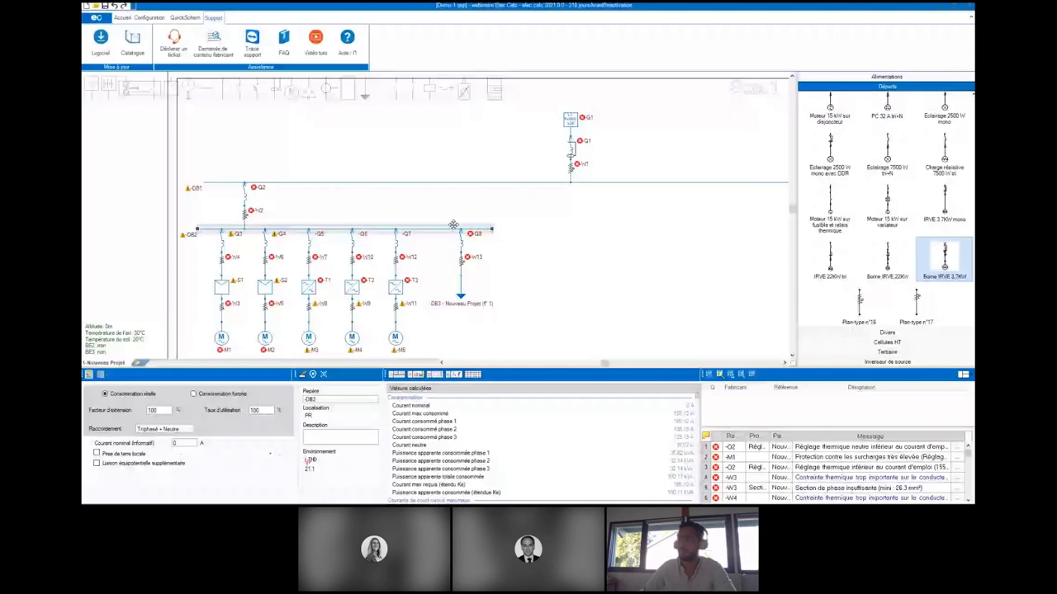
right_click(454, 225)
mouse_move(508, 400)
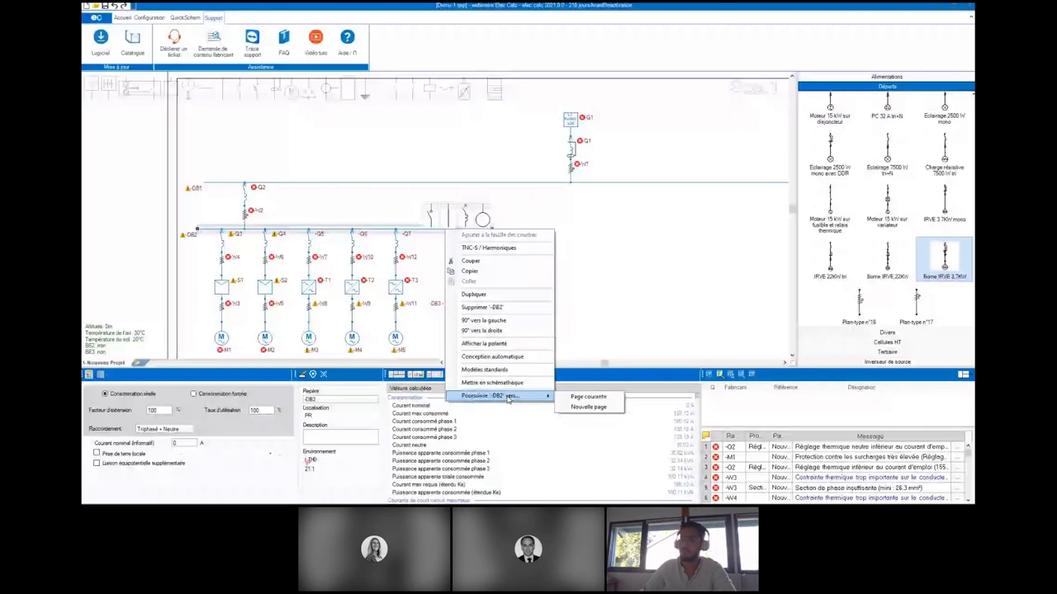
click(588, 406)
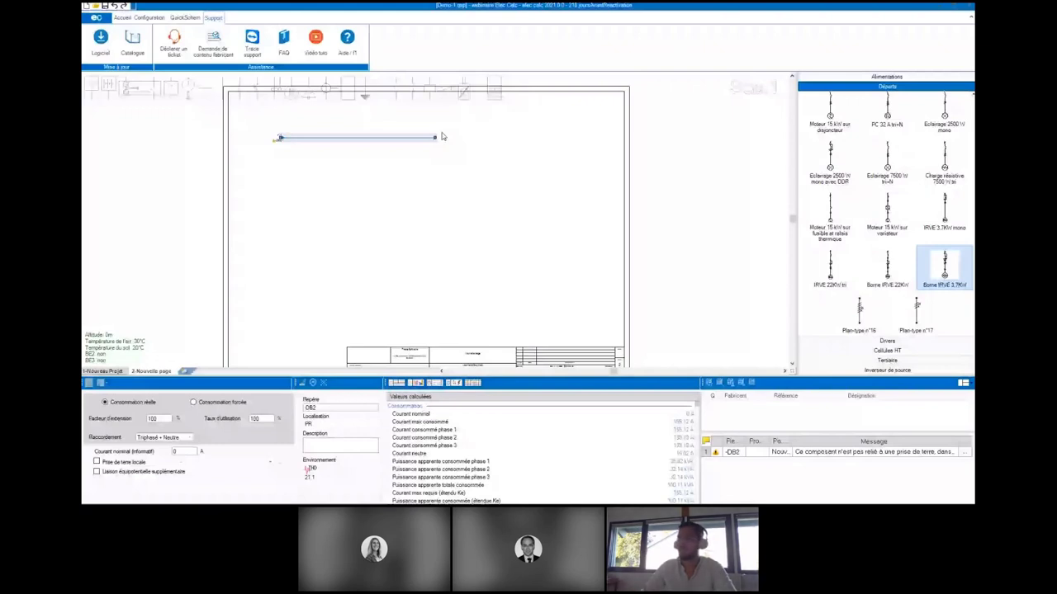
click(442, 136)
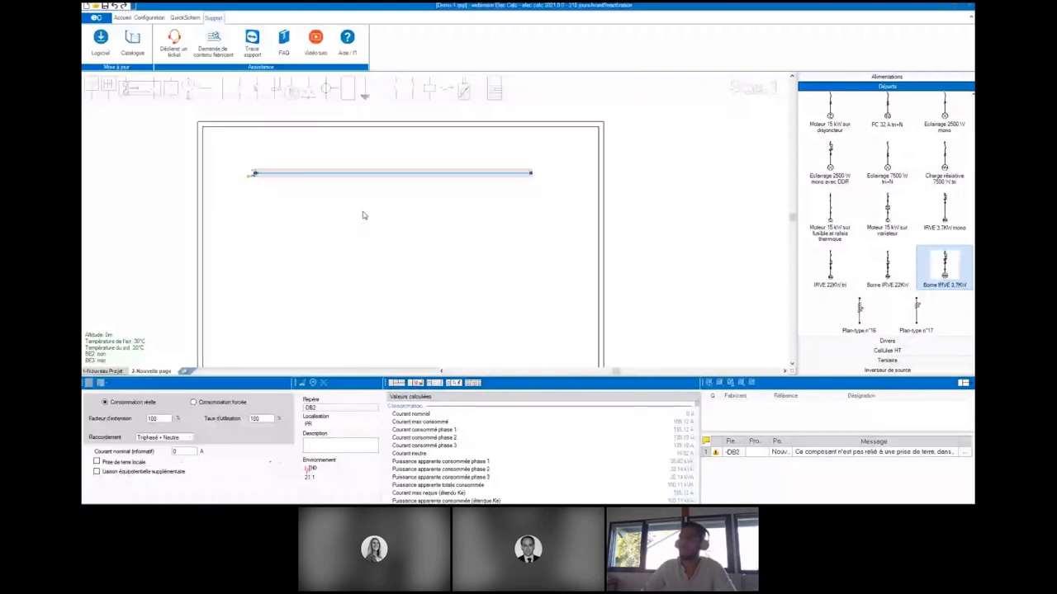
- Add a feeder with a circuit breaker, a cable and a busbar trunking under the continued DB2, and lengthen the trunking
scroll(383, 176, up, 1)
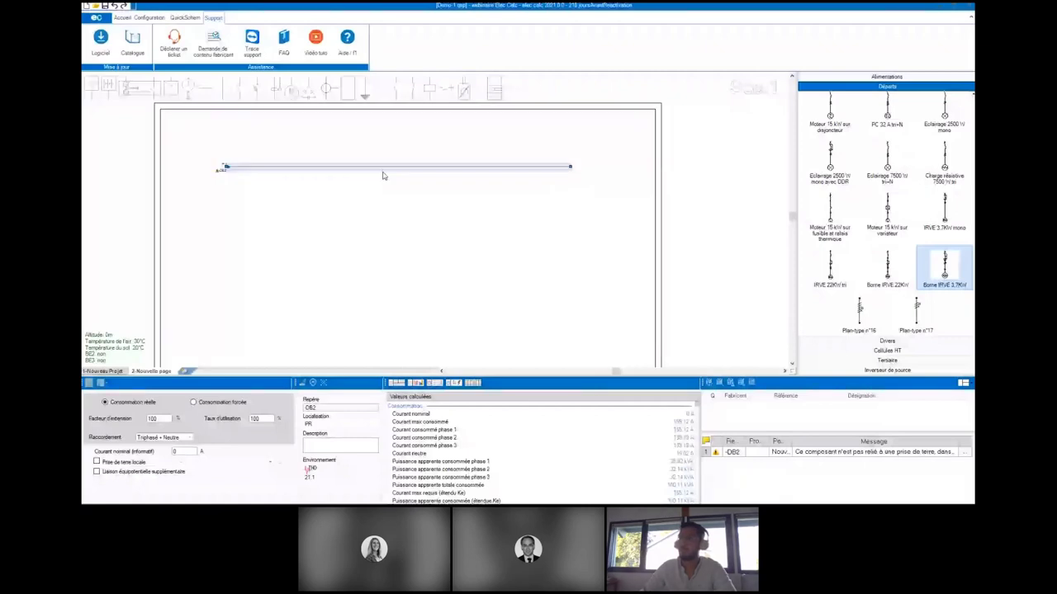
click(439, 173)
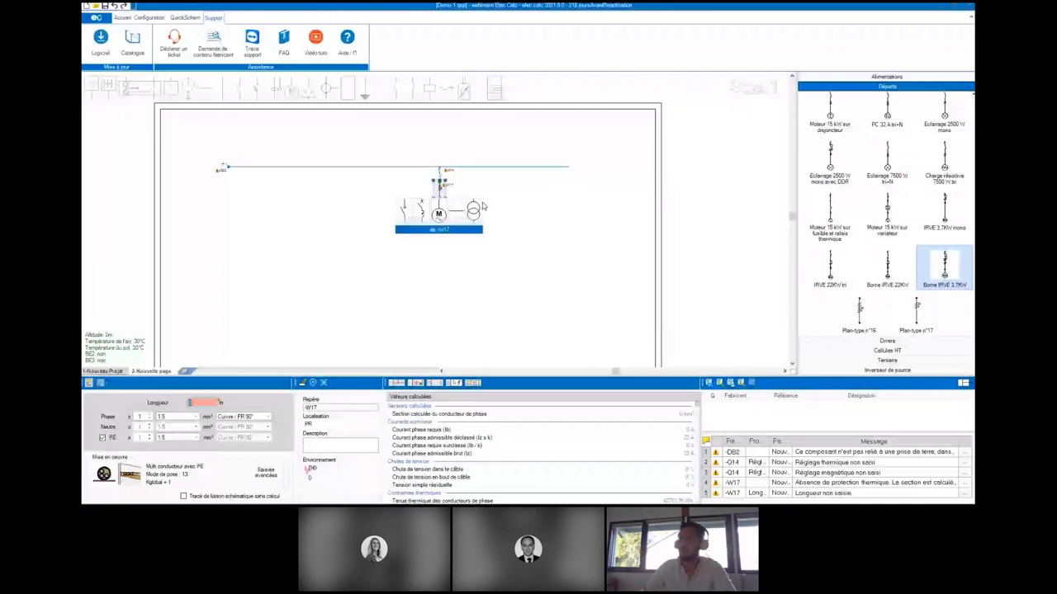
click(468, 236)
scroll(445, 218, up, 1)
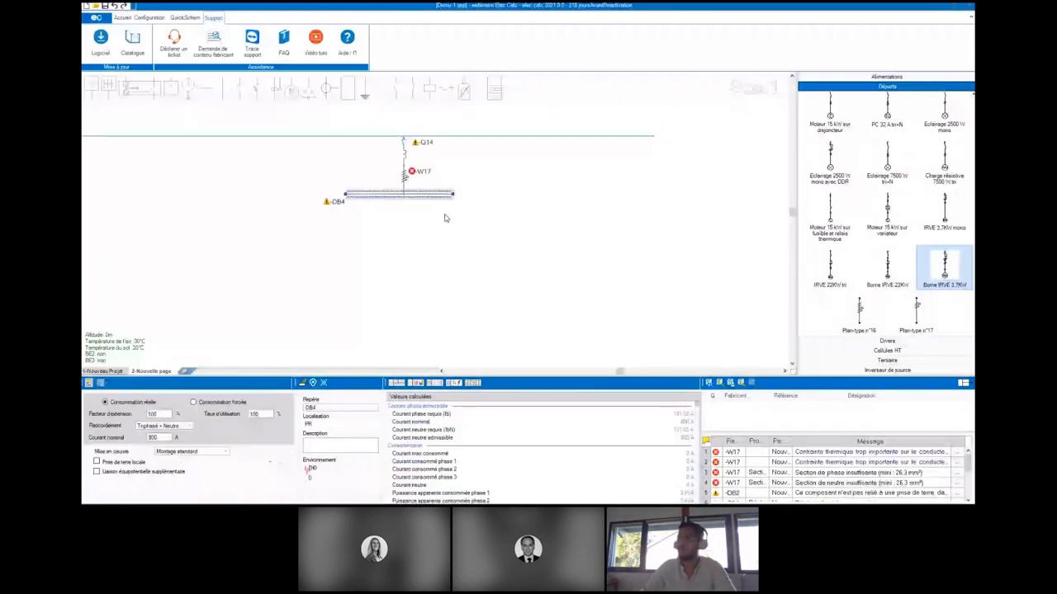
scroll(445, 218, up, 1)
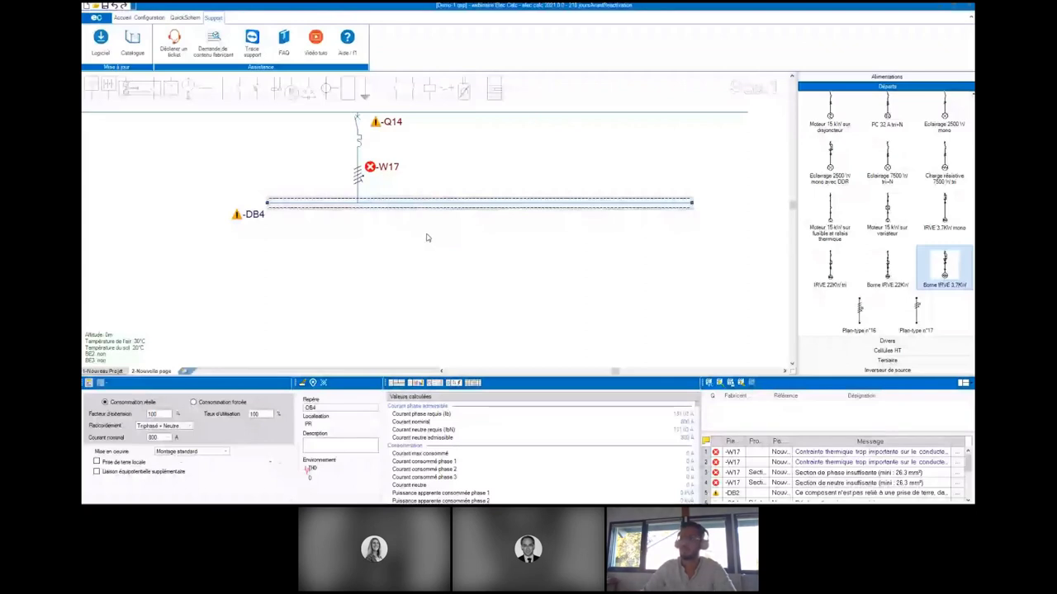
- Tap two lighting loads off trunking DB4, one through a circuit breaker and cable, one through a cable only, and set both section lengths to 3 m
click(431, 259)
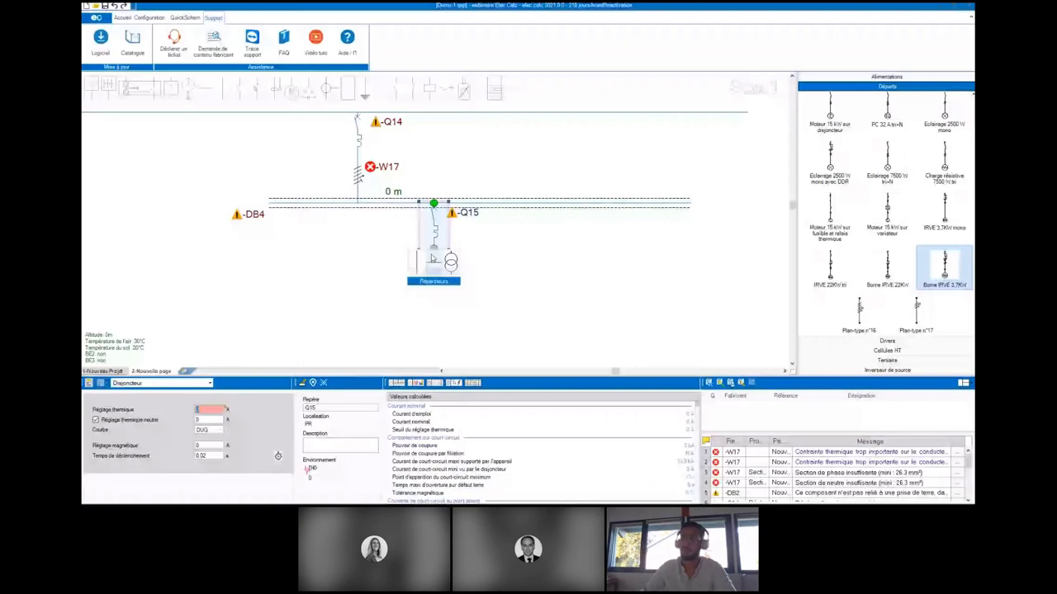
click(431, 259)
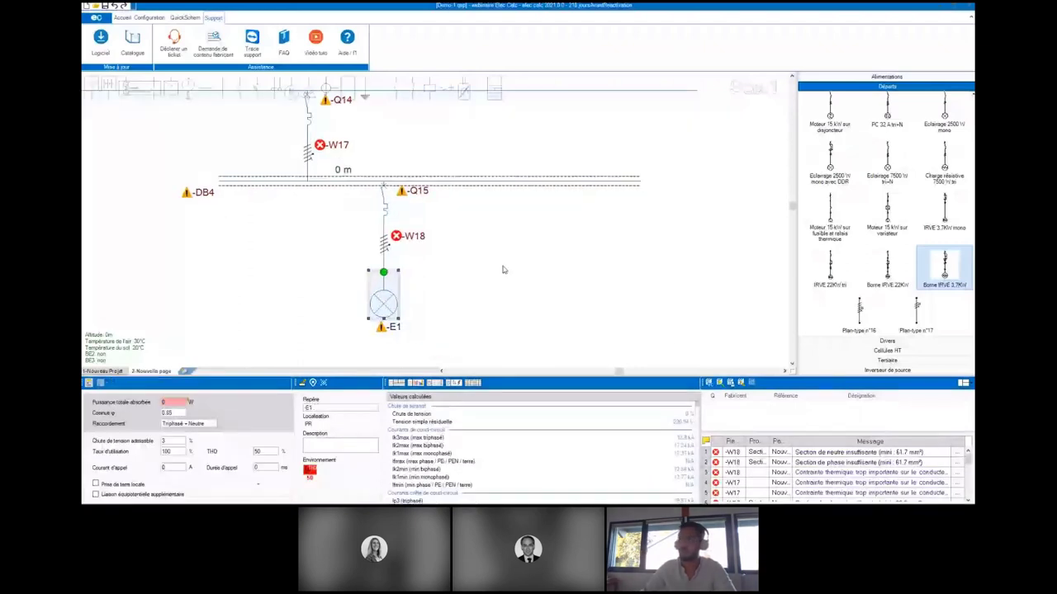
click(501, 235)
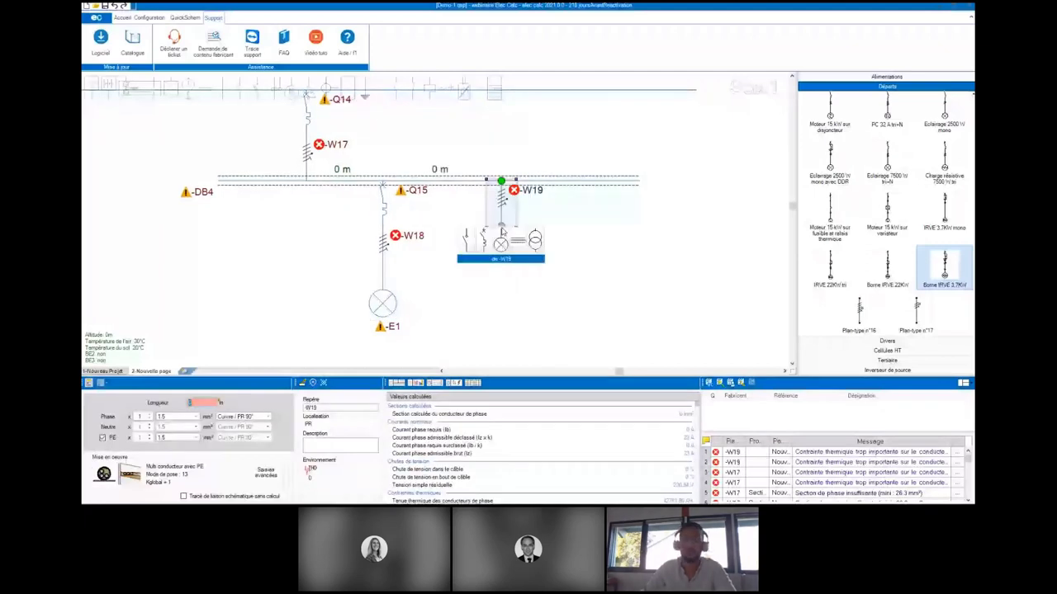
drag(502, 234, 501, 235)
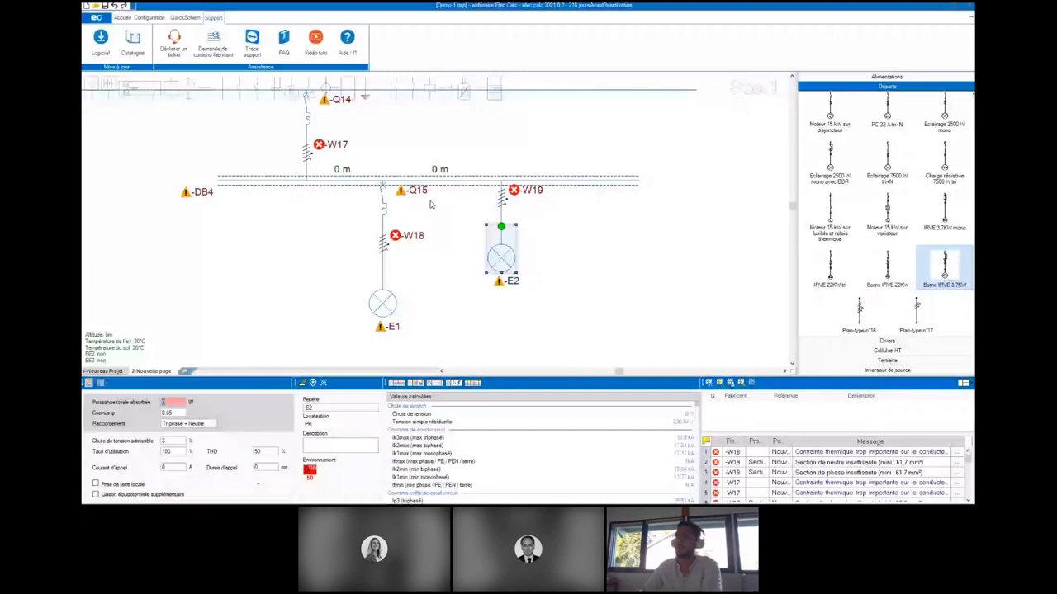
click(425, 179)
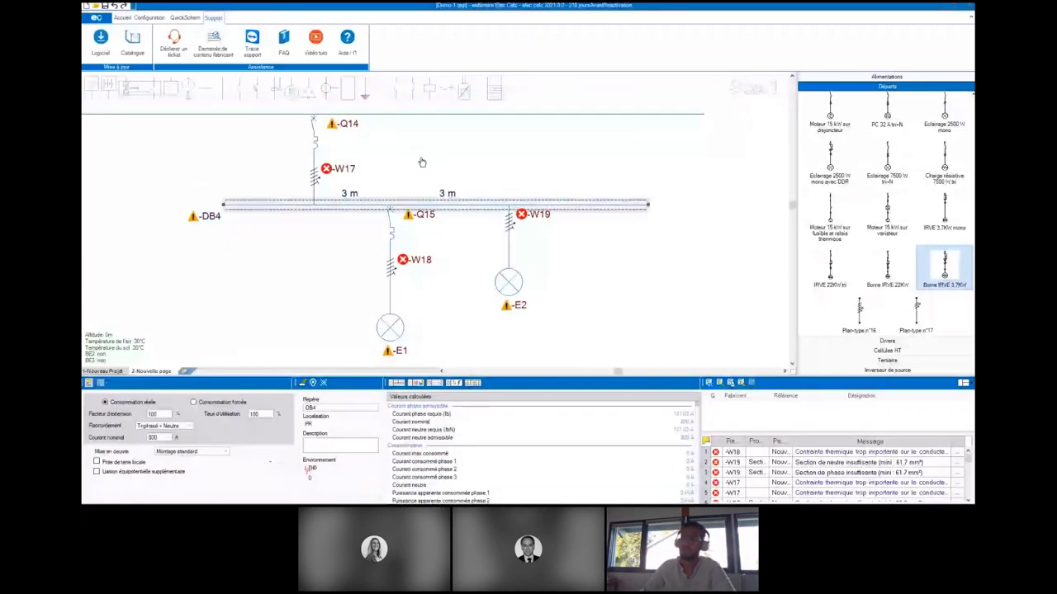
mouse_move(376, 183)
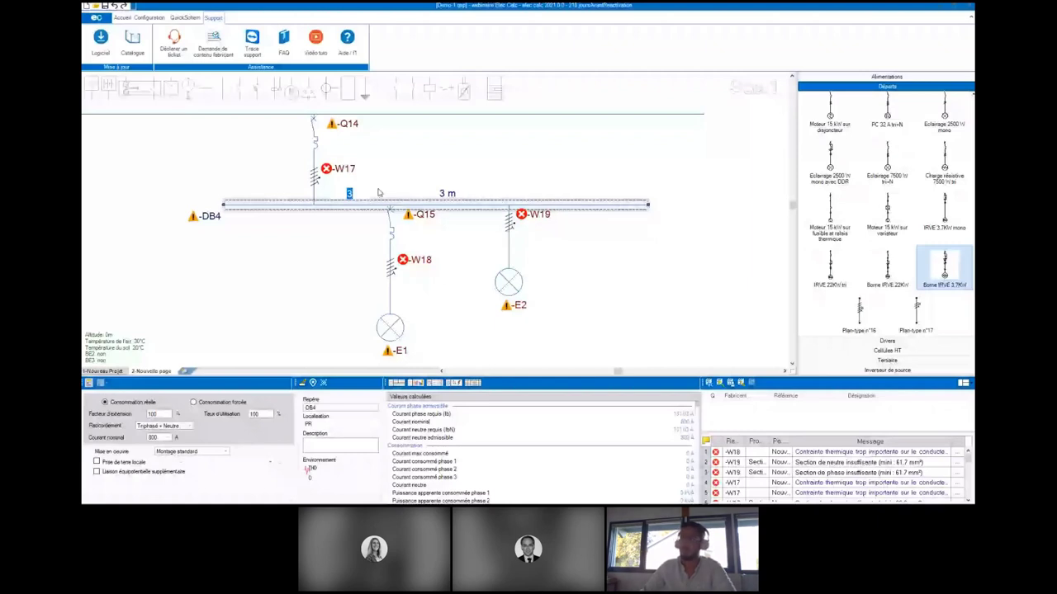
- Rename the new page "Eclairage" and the first page "TGBT"
scroll(379, 193, down, 5)
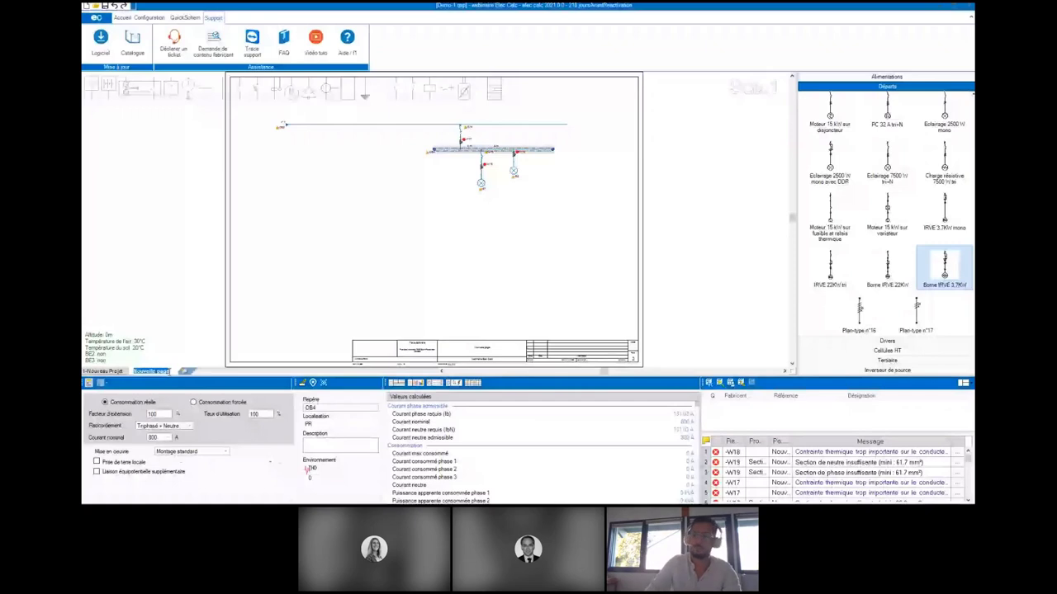
text(Eclairage)
key(Return)
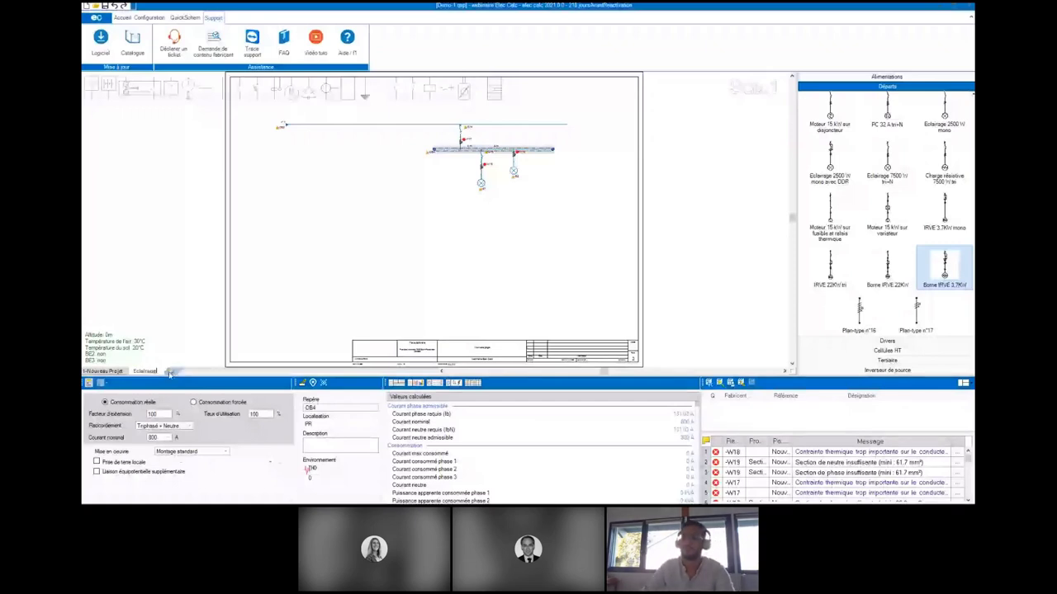
click(106, 371)
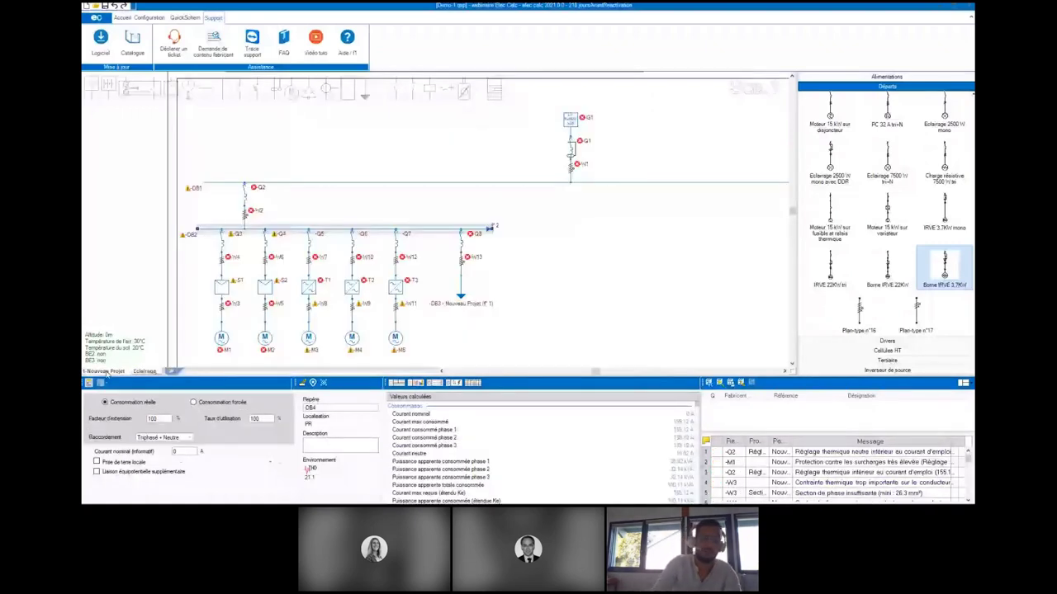
- Open the Eclairage page and go from its busbar DB2 back to the busbar's previous representation on the TGBT page
click(120, 371)
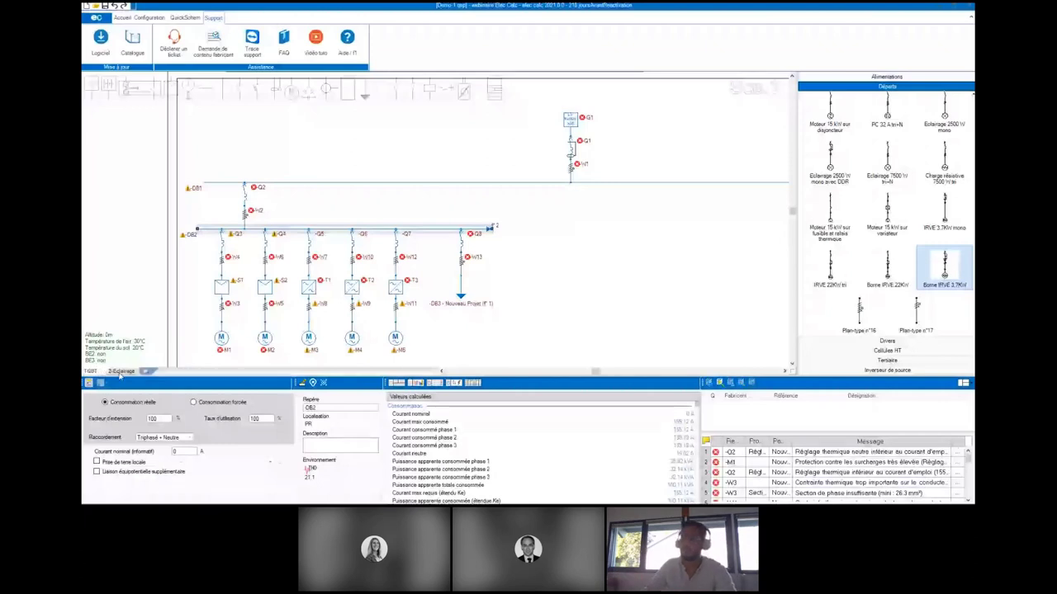
click(121, 370)
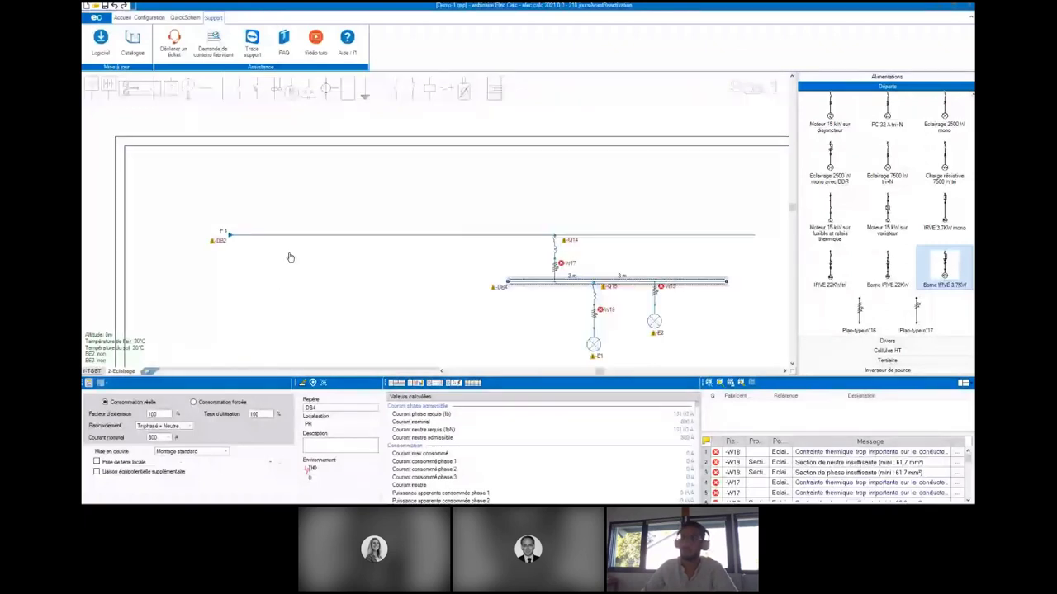
click(256, 247)
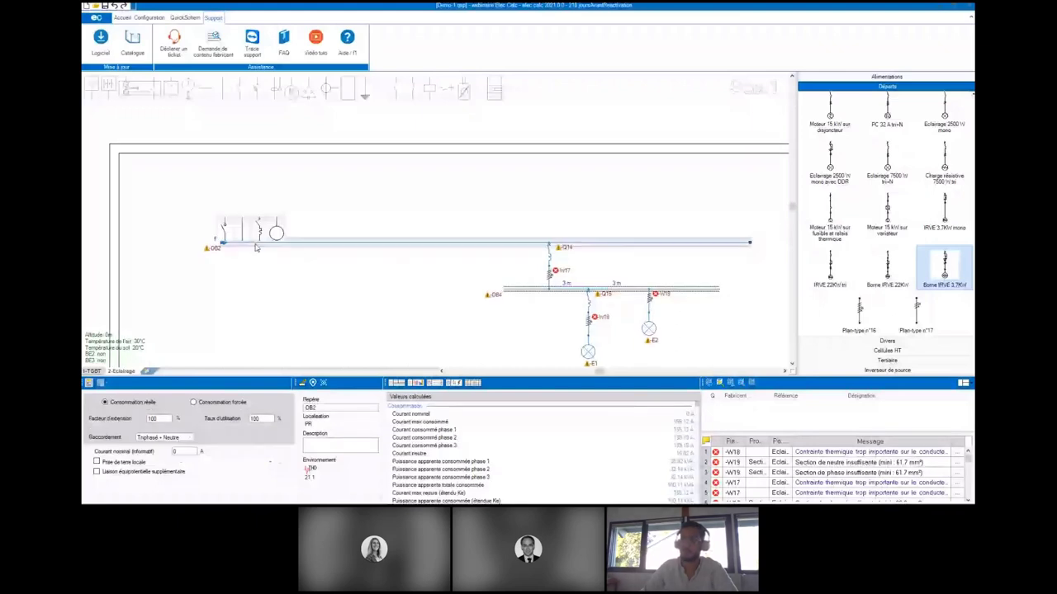
right_click(256, 248)
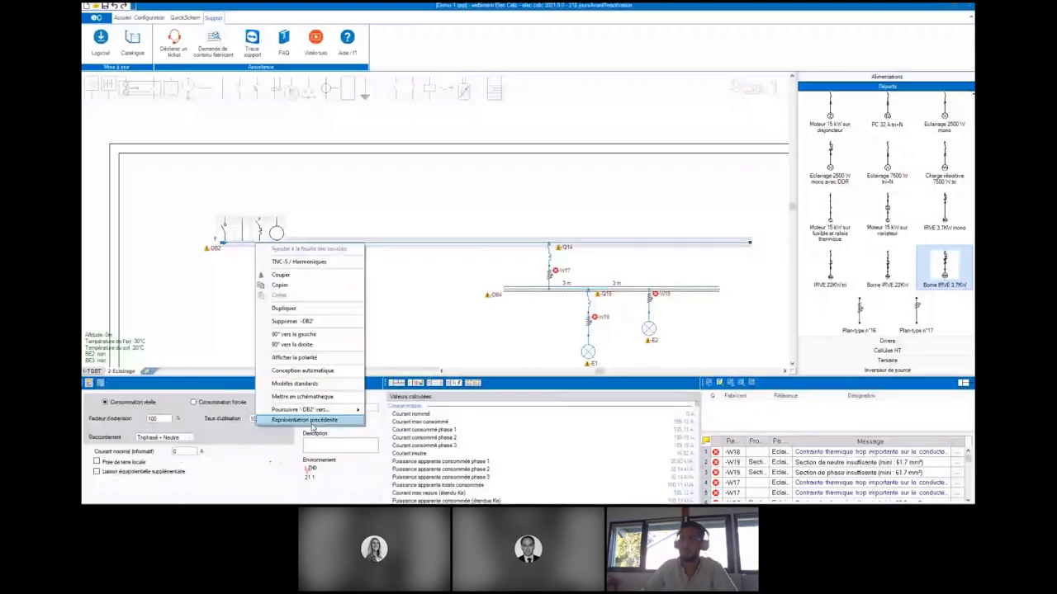
click(313, 420)
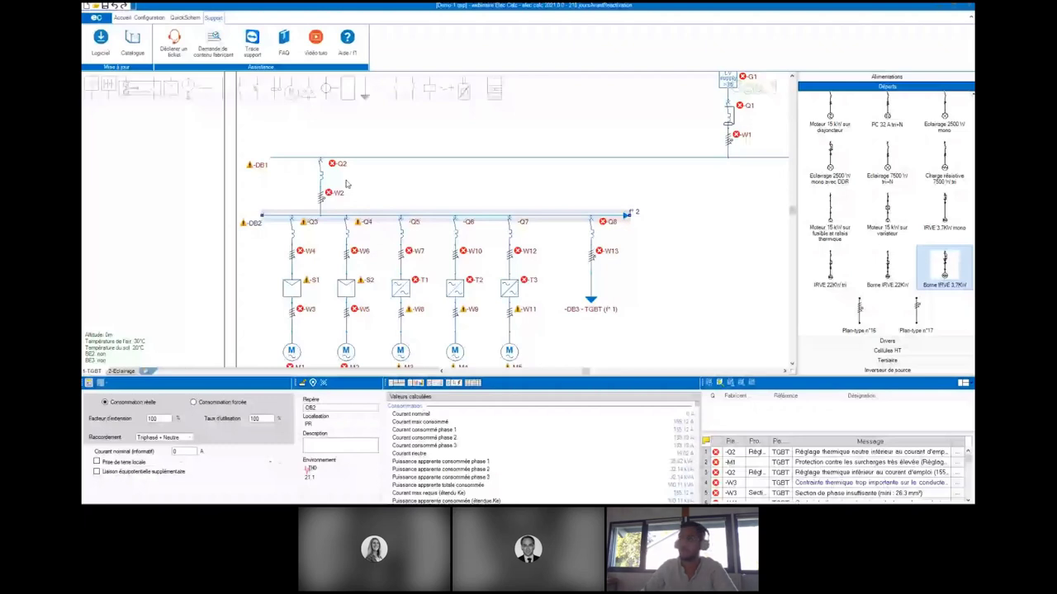
- Follow the outgoing link below cable W13 to its continuation above busbar DB3 and view the whole TGBT page
scroll(496, 181, down, 3)
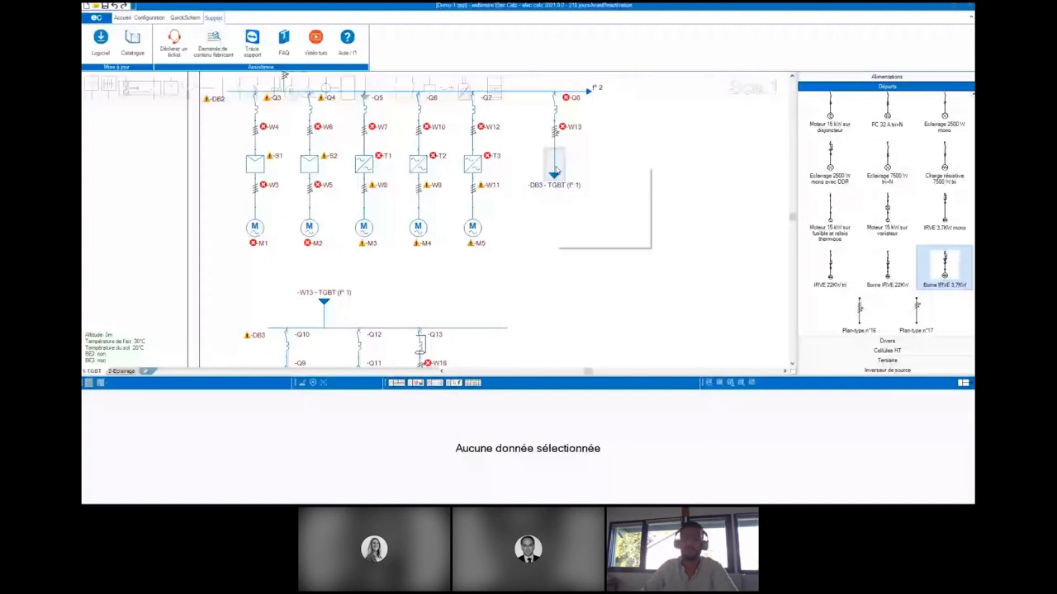
scroll(555, 171, down, 2)
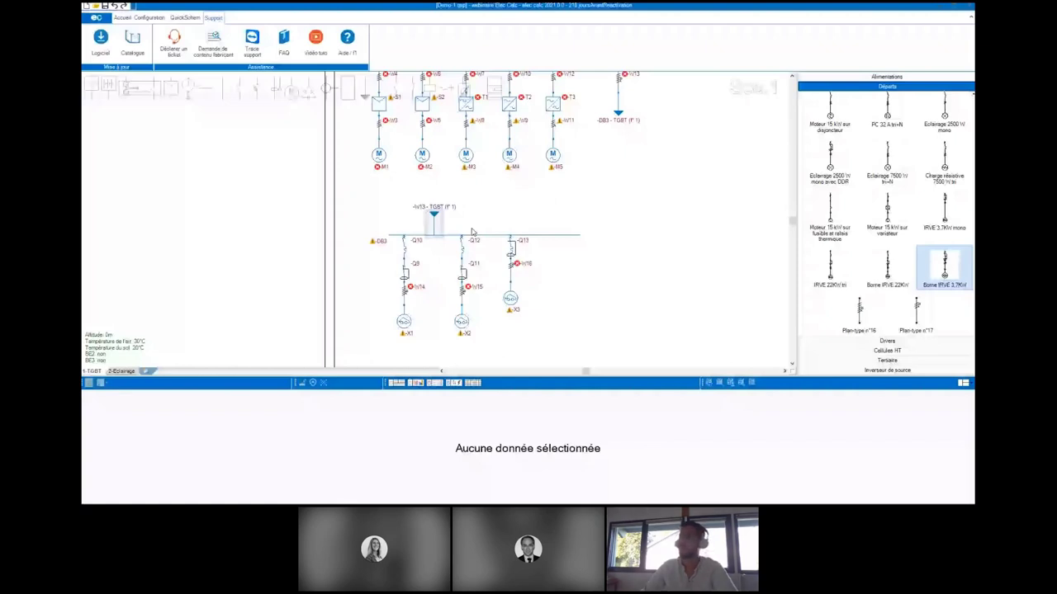
scroll(552, 199, down, 3)
drag(553, 199, 431, 235)
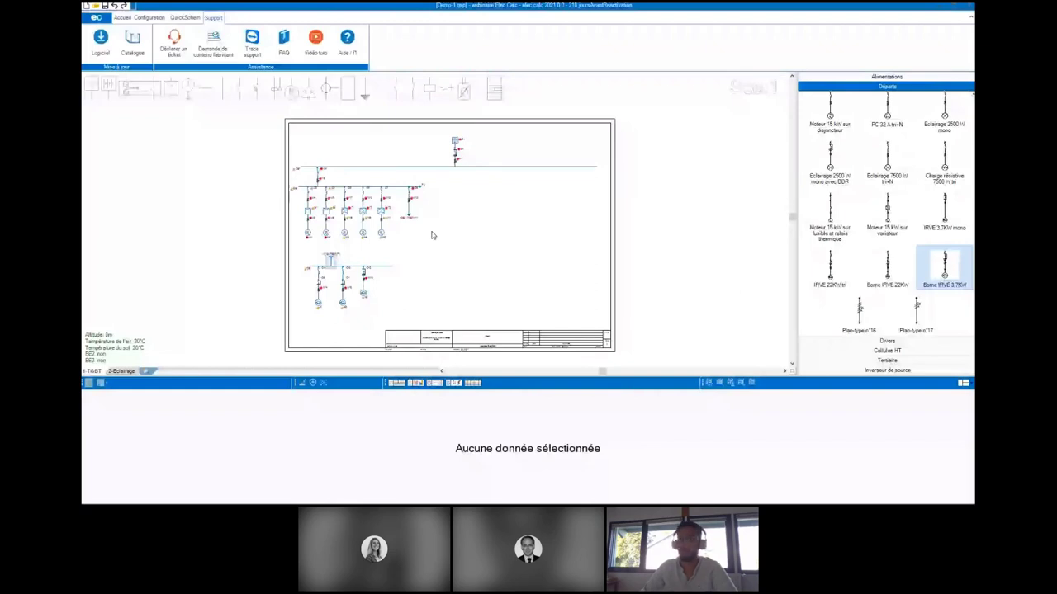
- Add a feeder with a circuit breaker, a cable and a UPS on main busbar DB1 beyond the supply, and widen the UPS symbol
scroll(443, 178, up, 2)
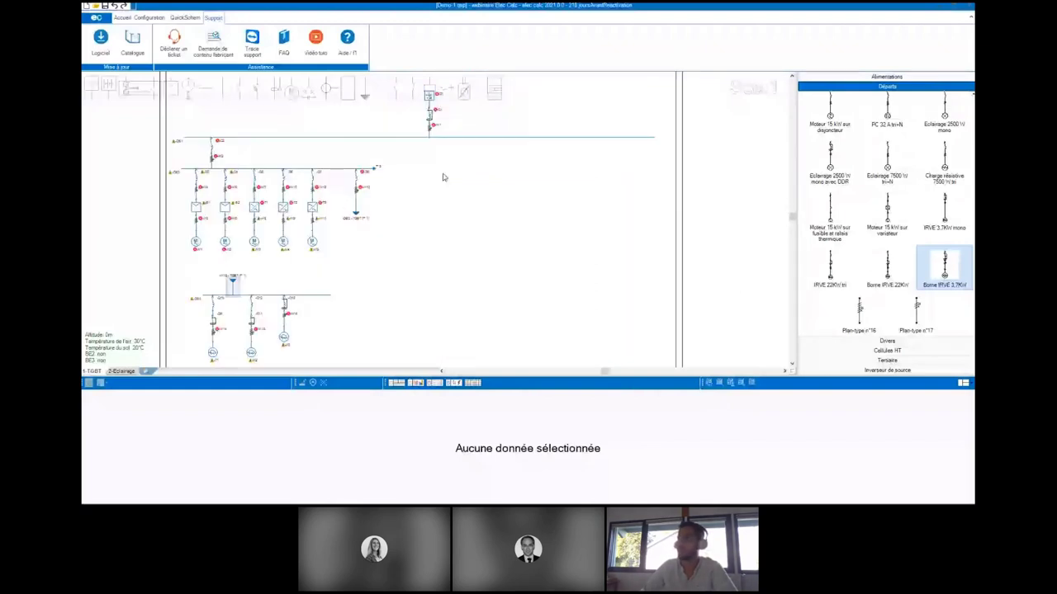
scroll(471, 171, up, 1)
click(471, 171)
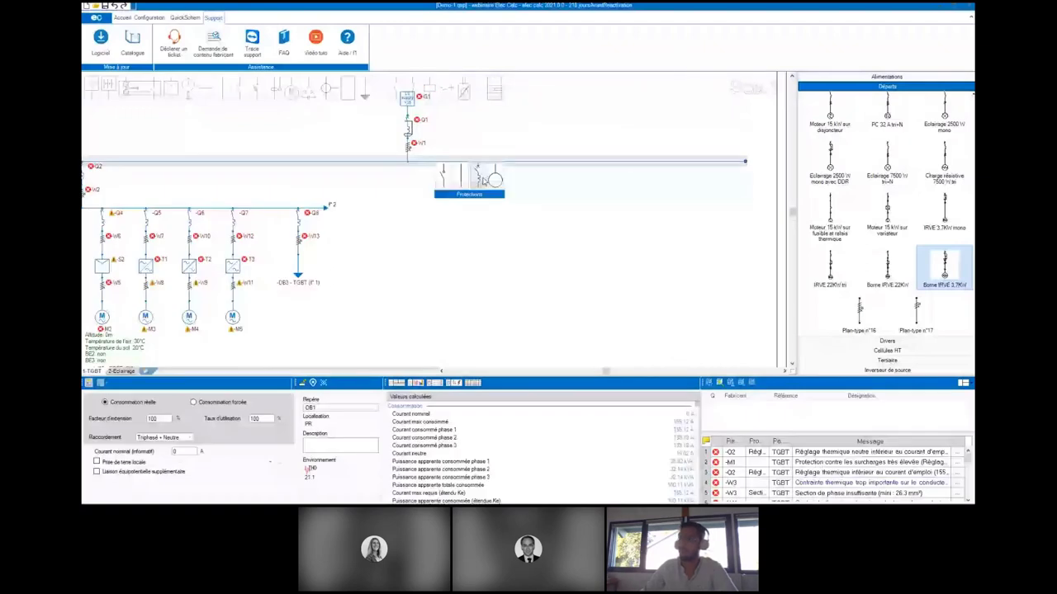
click(484, 180)
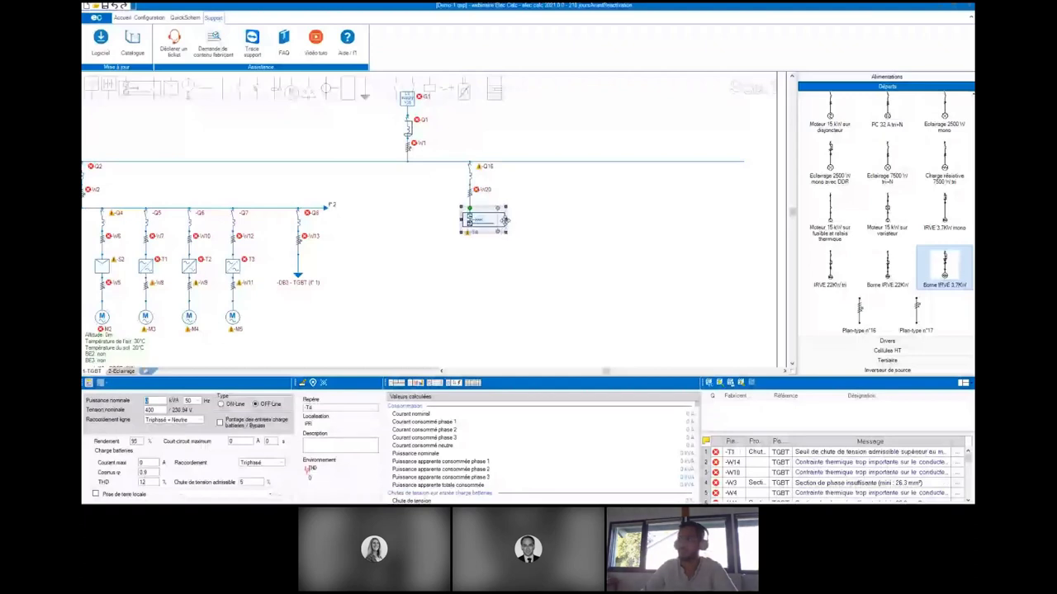
drag(505, 220, 553, 220)
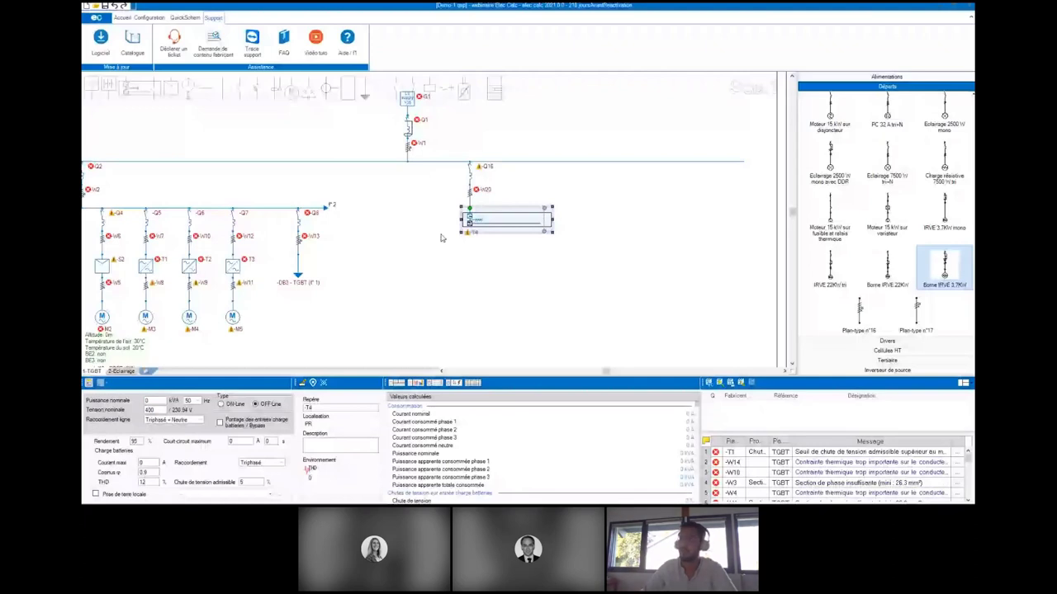
- Duplicate the UPS feeder's breaker Q16 and cable W20 onto the UPS's second input, and duplicate that pair below the UPS output
click(441, 238)
right_click(469, 175)
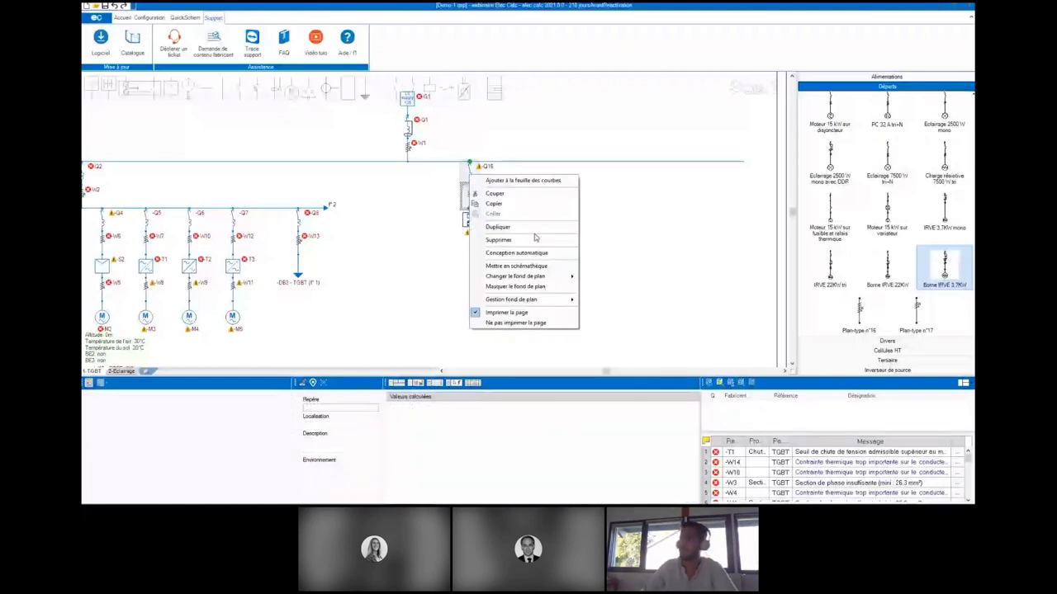
click(534, 227)
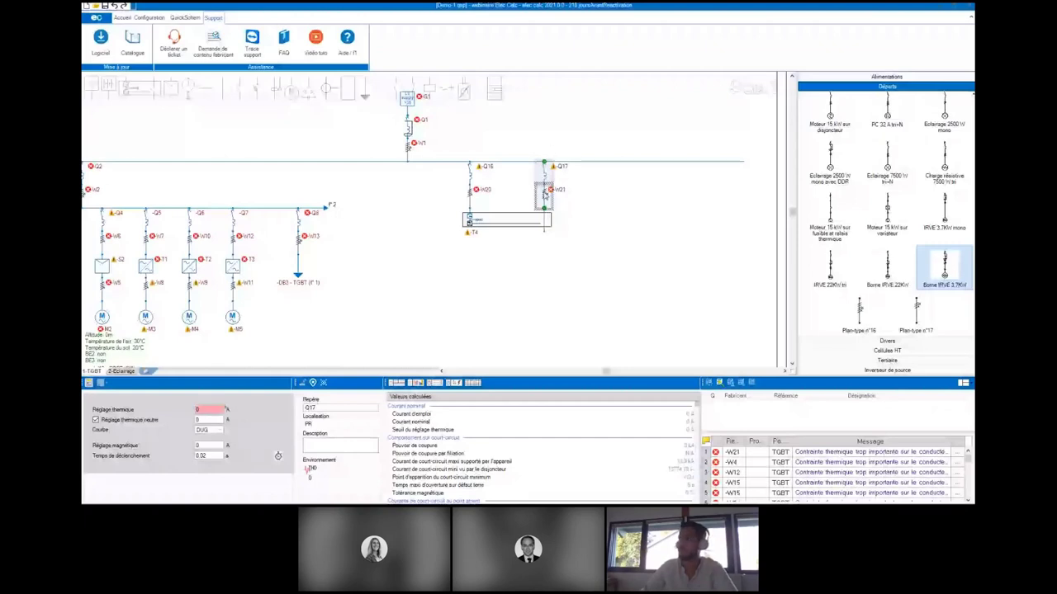
right_click(545, 195)
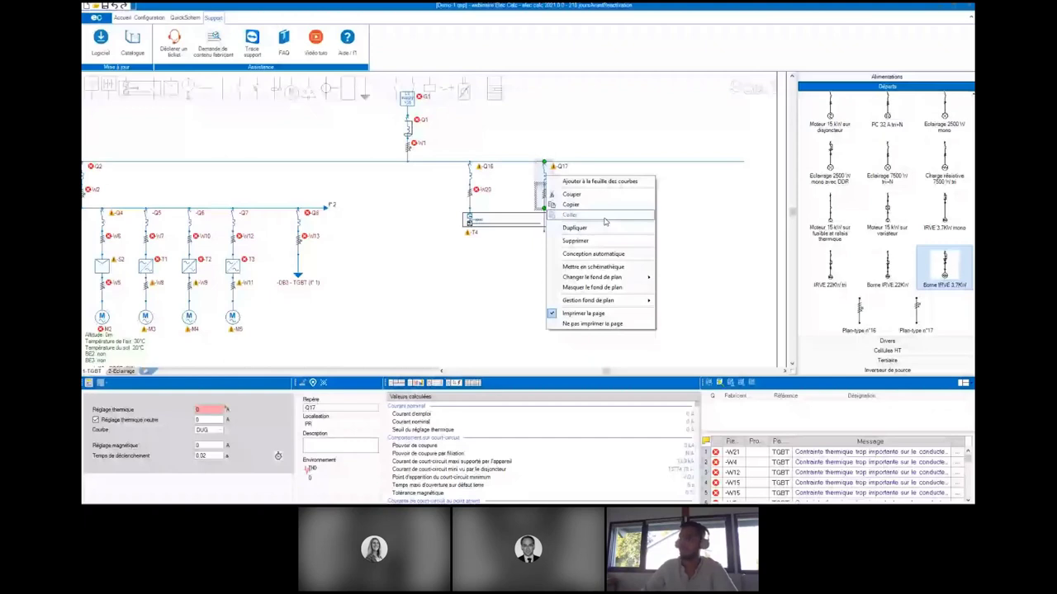
click(603, 227)
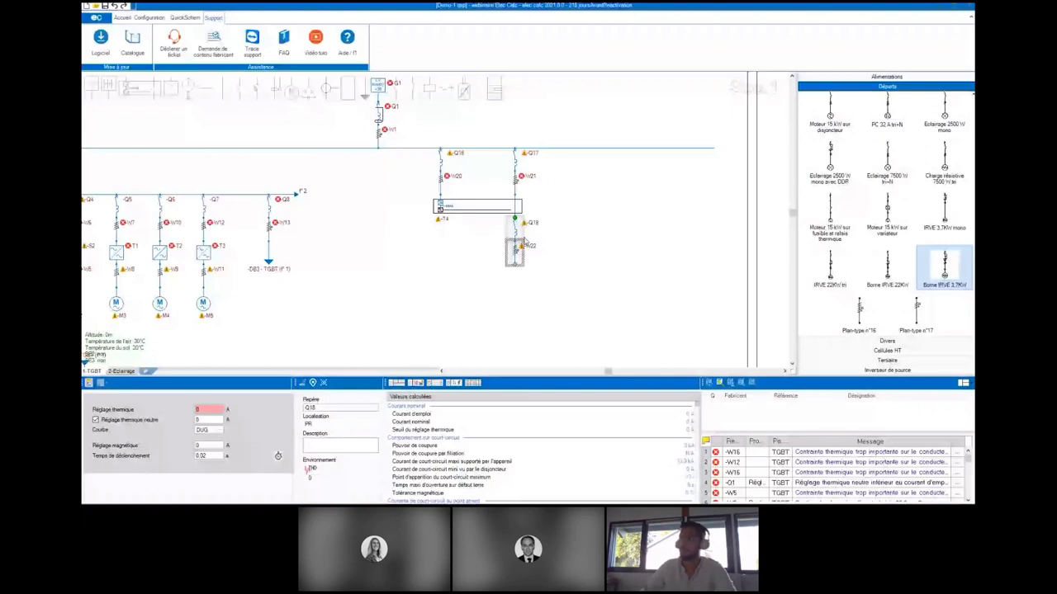
- Place another breaker and cable copy on busbar DB1 beyond the UPS feeders, and add a busbar below the UPS output cable W22
drag(521, 242, 576, 175)
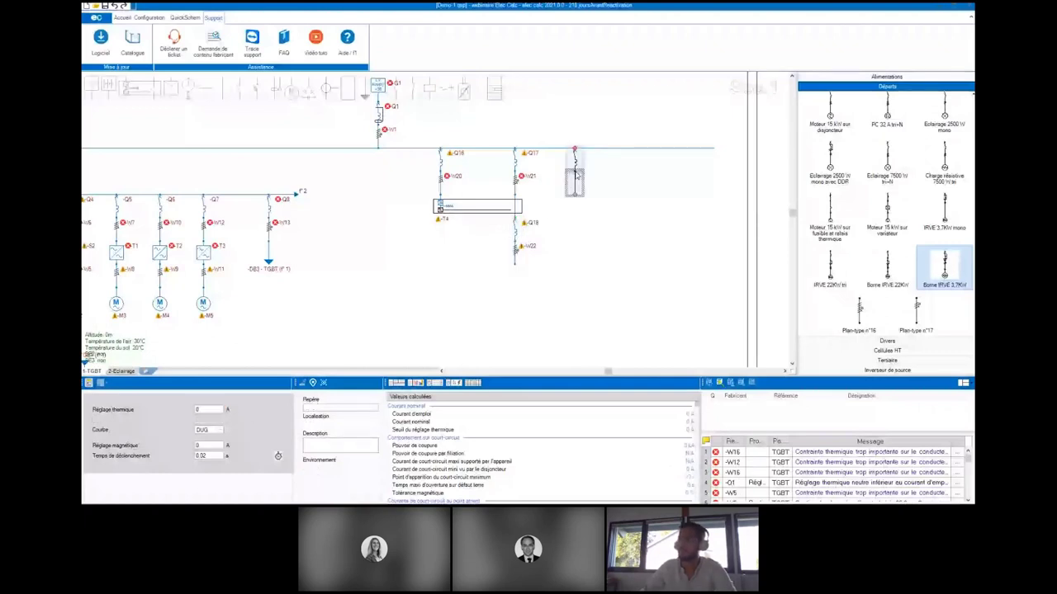
drag(576, 175, 576, 175)
click(515, 247)
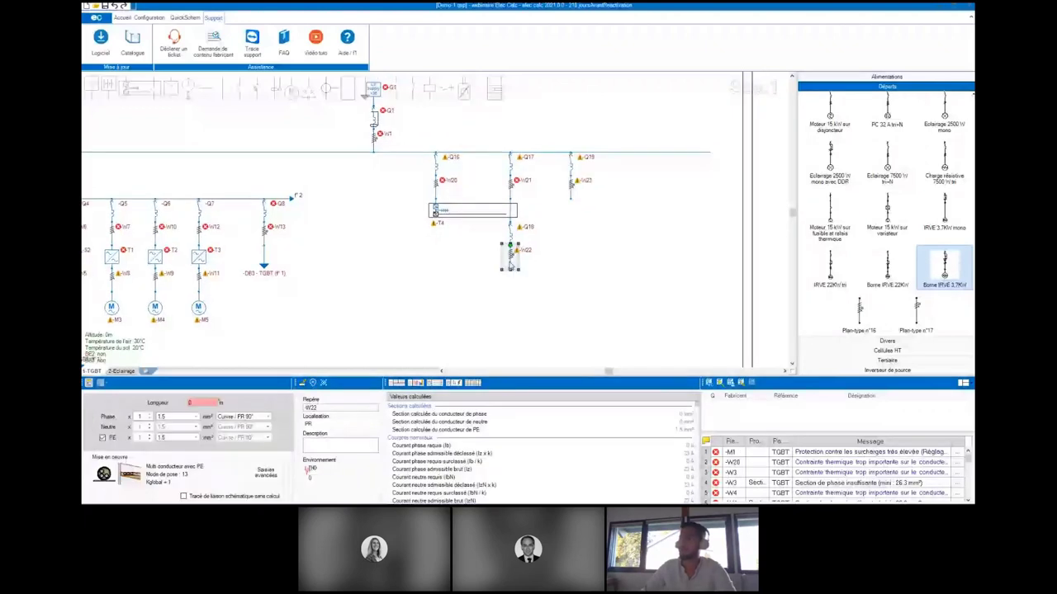
click(511, 266)
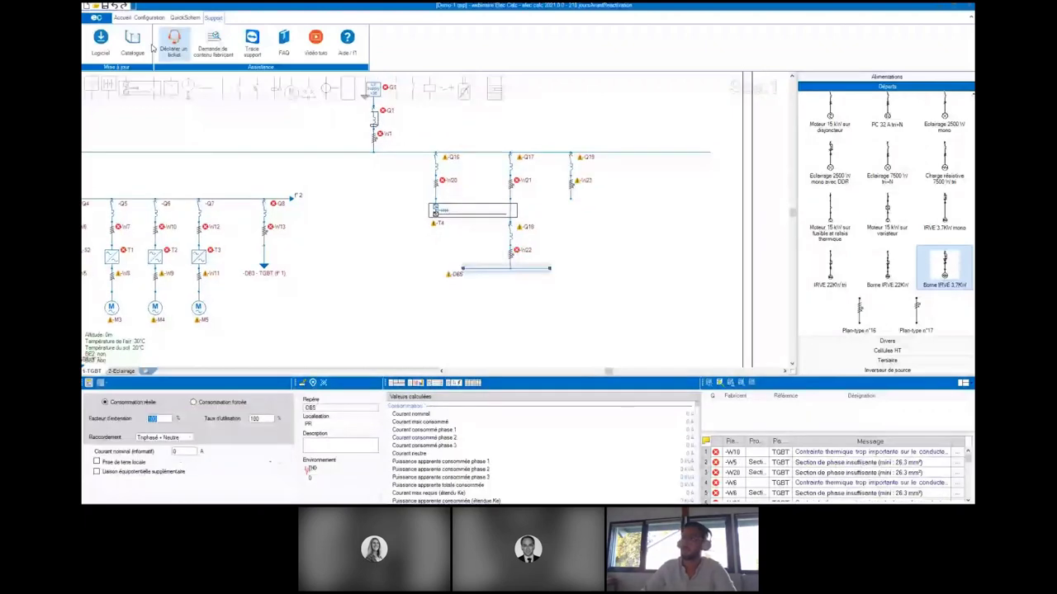
- Open breaker Q19 on the bypass feeder and extend its cable W23 down to the lengthened busbar DB5
scroll(153, 50, up, 3)
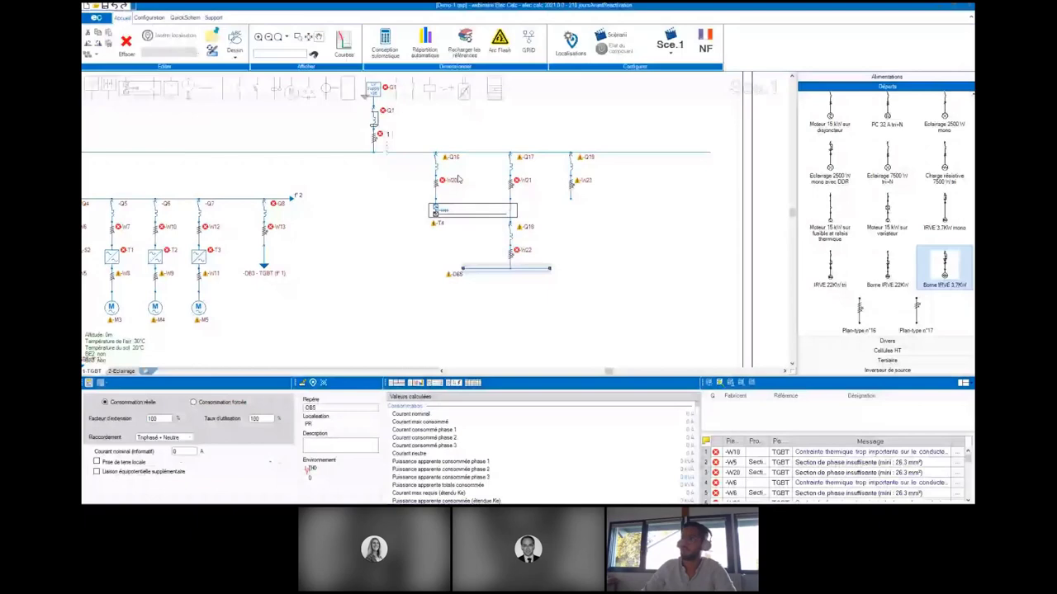
click(570, 163)
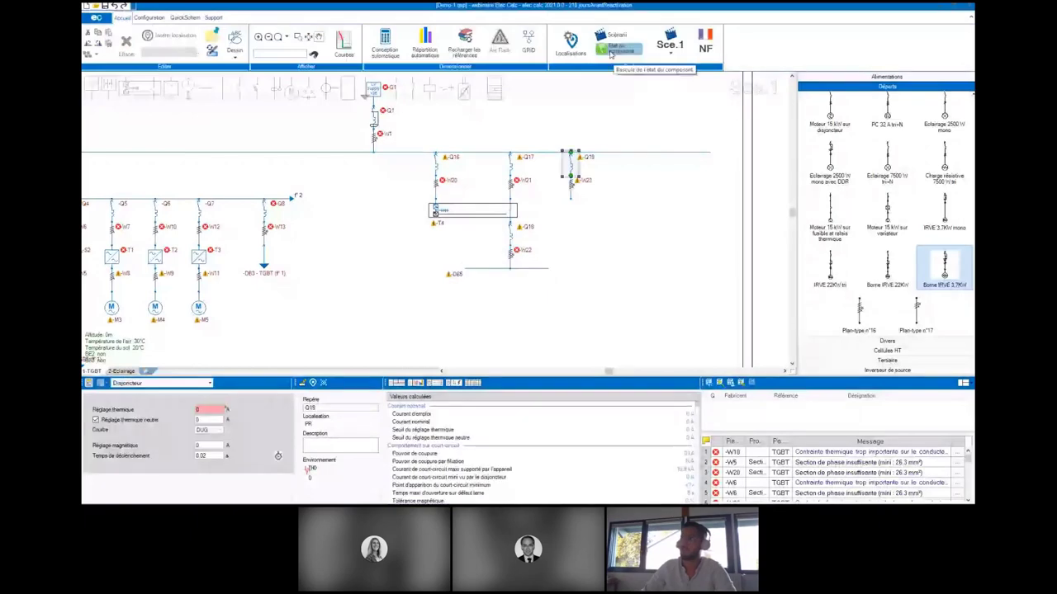
click(572, 188)
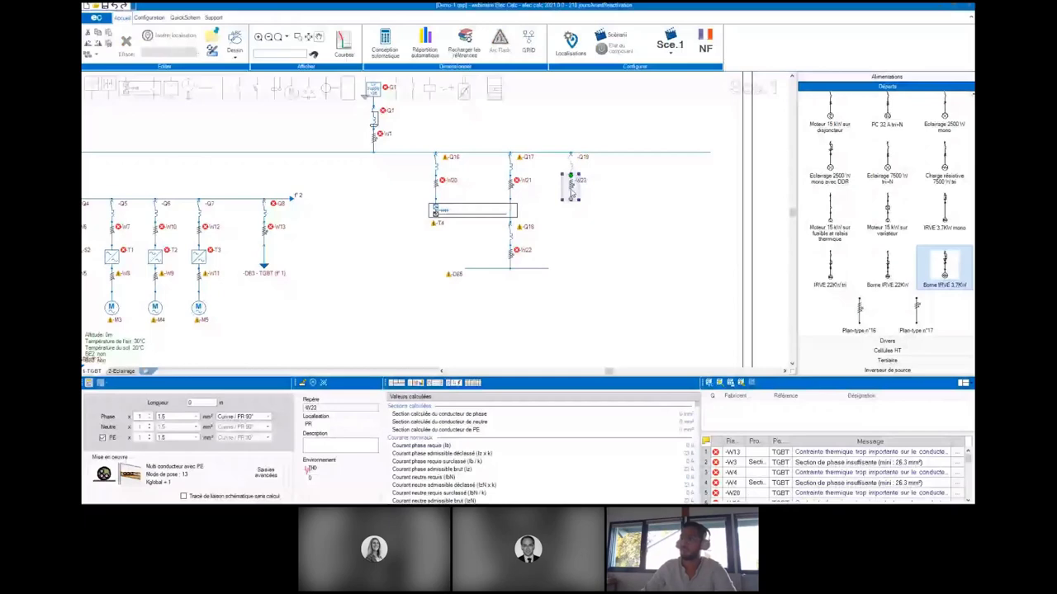
drag(581, 205, 580, 259)
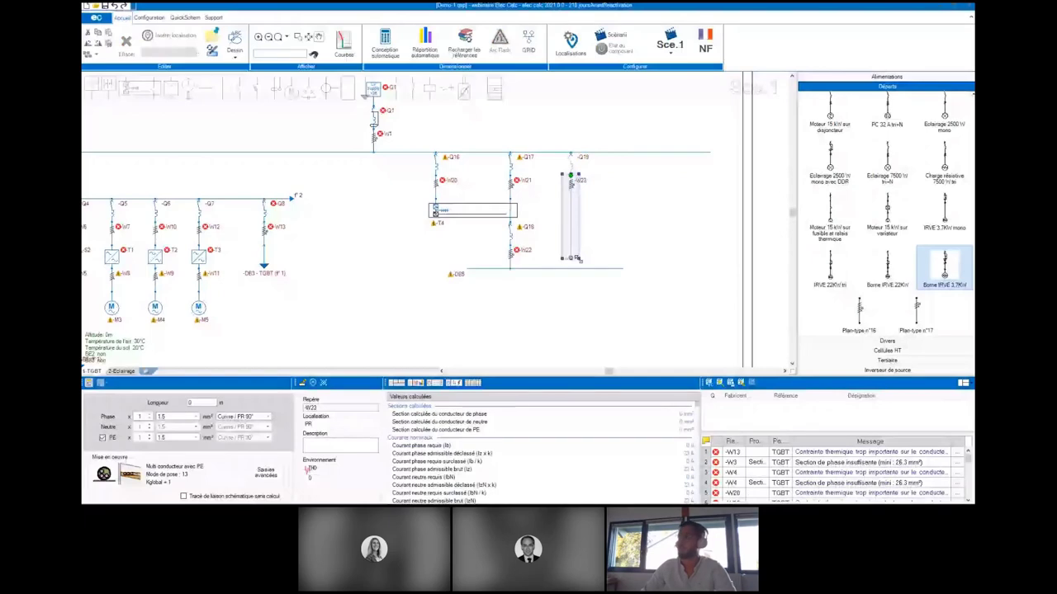
drag(578, 259, 575, 270)
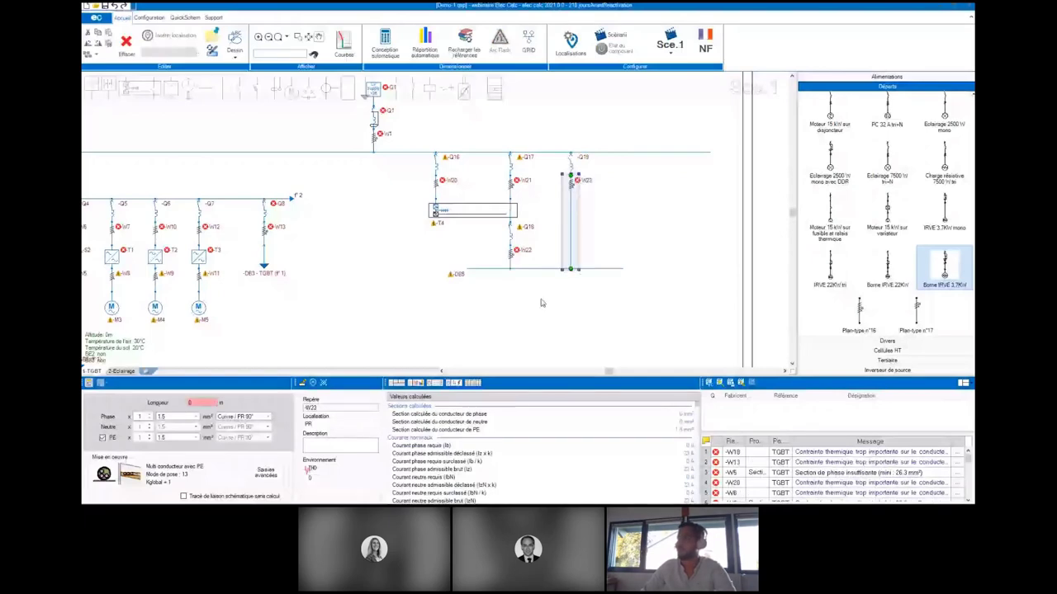
- Insert the Ecl+PC block from the Tertiaire library below busbar DB5 and connect it to that busbar
scroll(540, 303, down, 2)
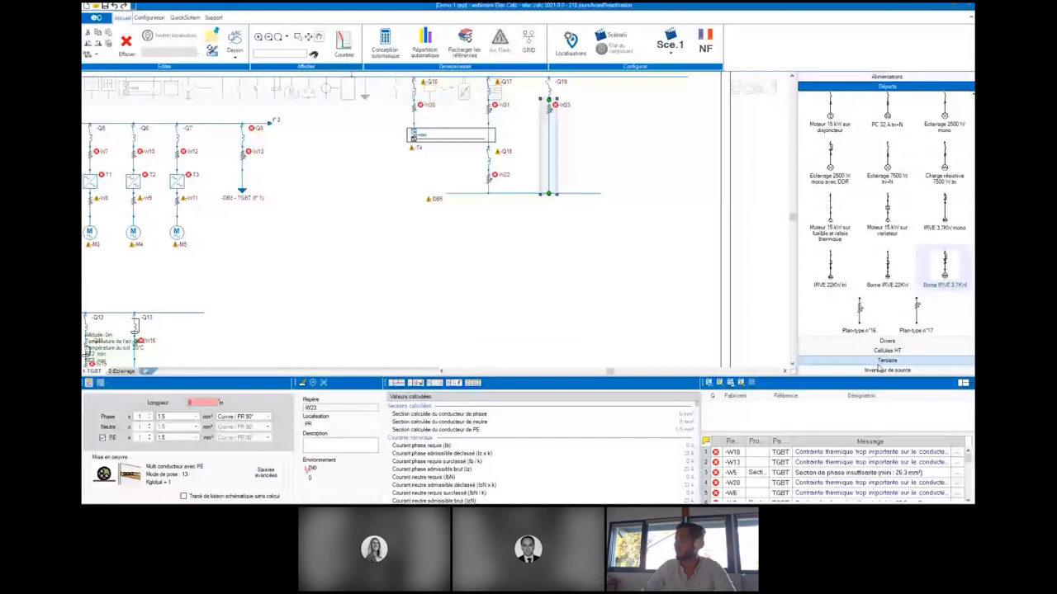
click(879, 361)
click(937, 147)
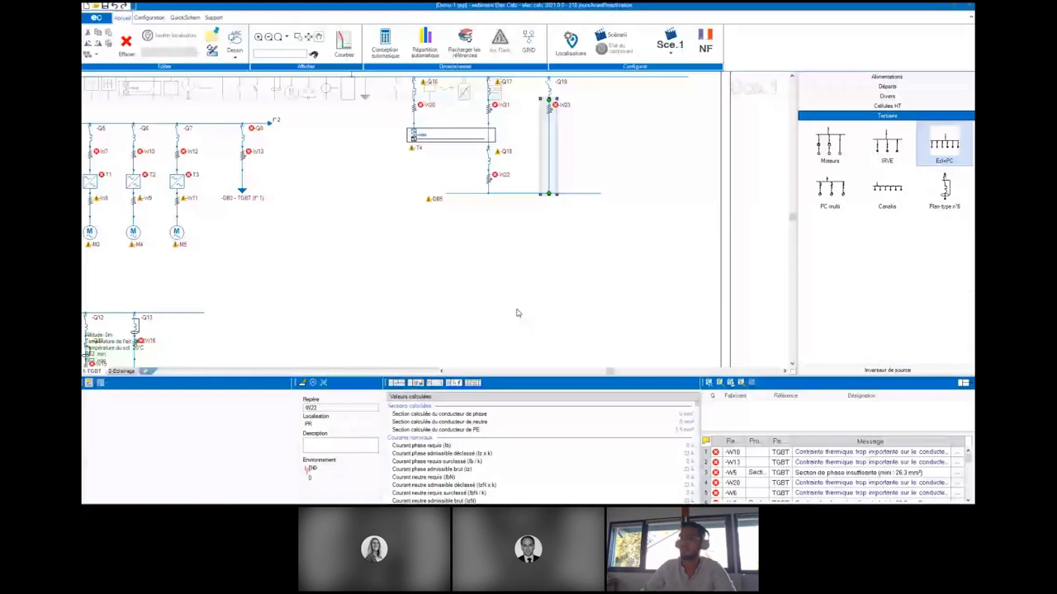
click(517, 313)
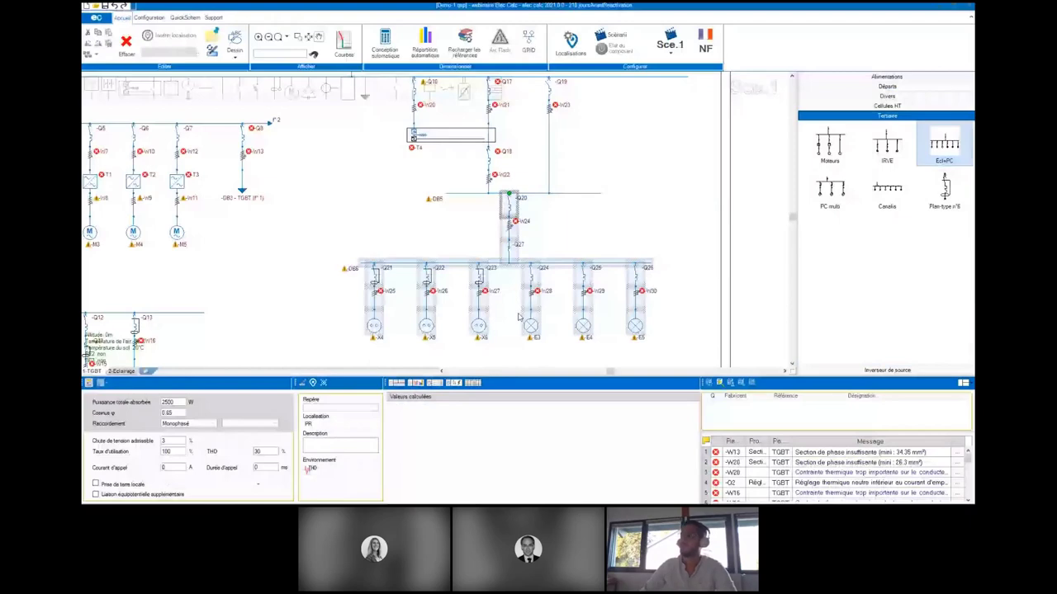
- Rename scenario Sce.1 as R1 and add the scenarios R2 and By pass
scroll(544, 209, up, 2)
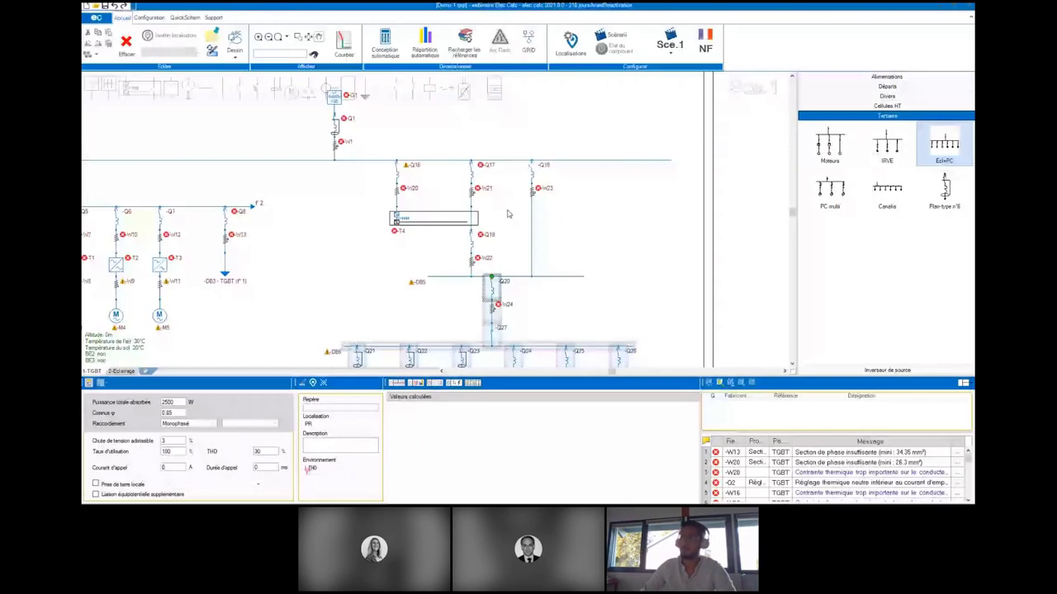
click(619, 35)
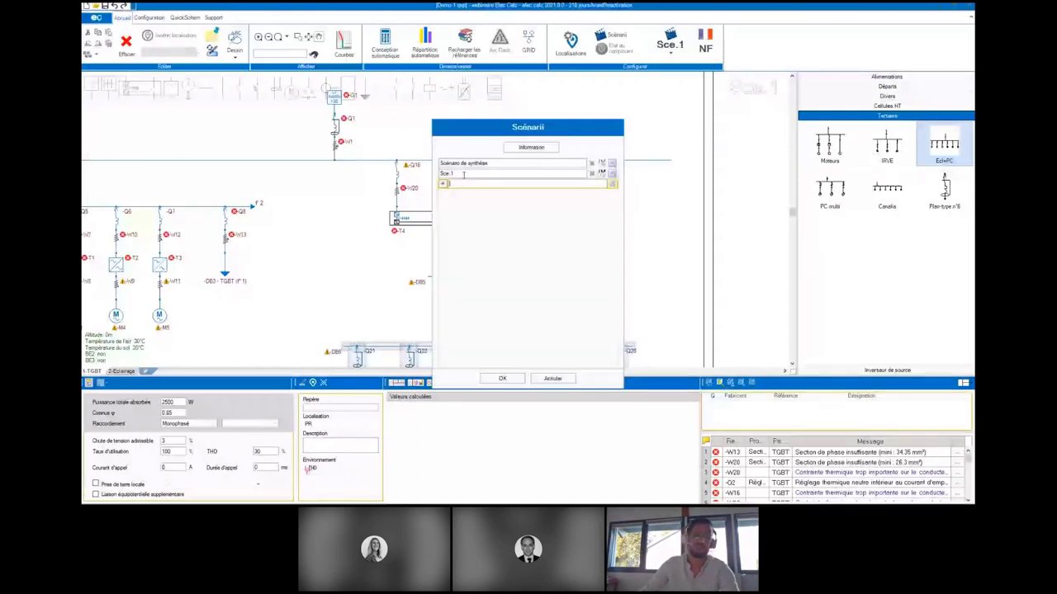
click(463, 175)
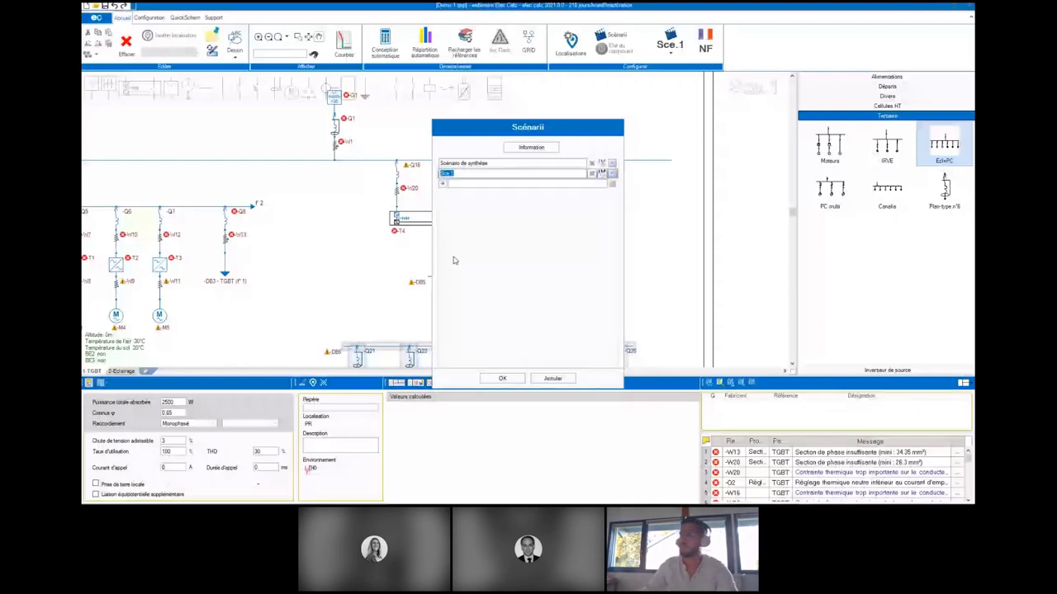
text(RE)
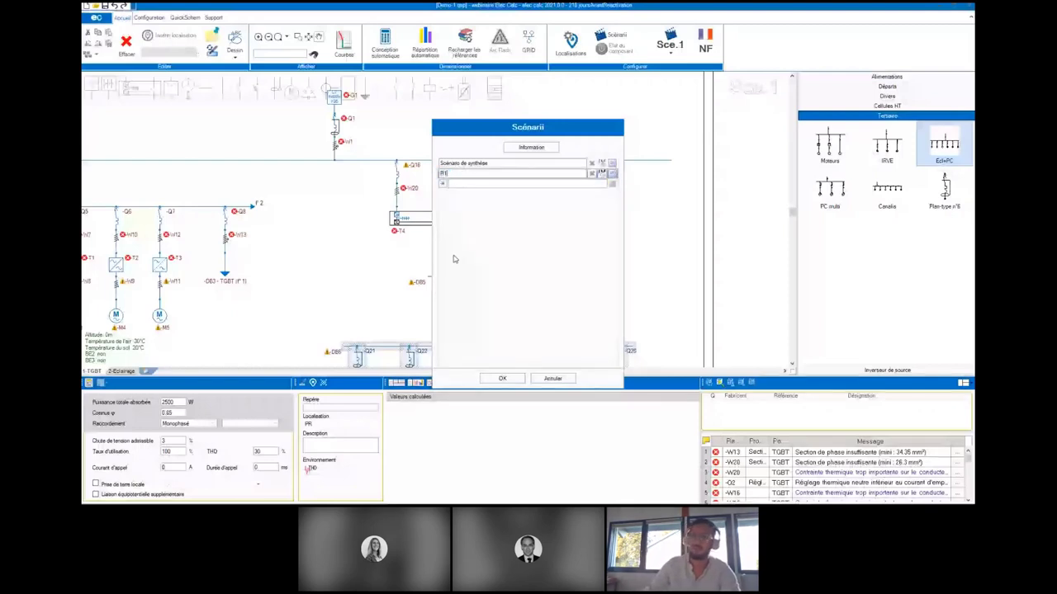
click(480, 183)
text(R2)
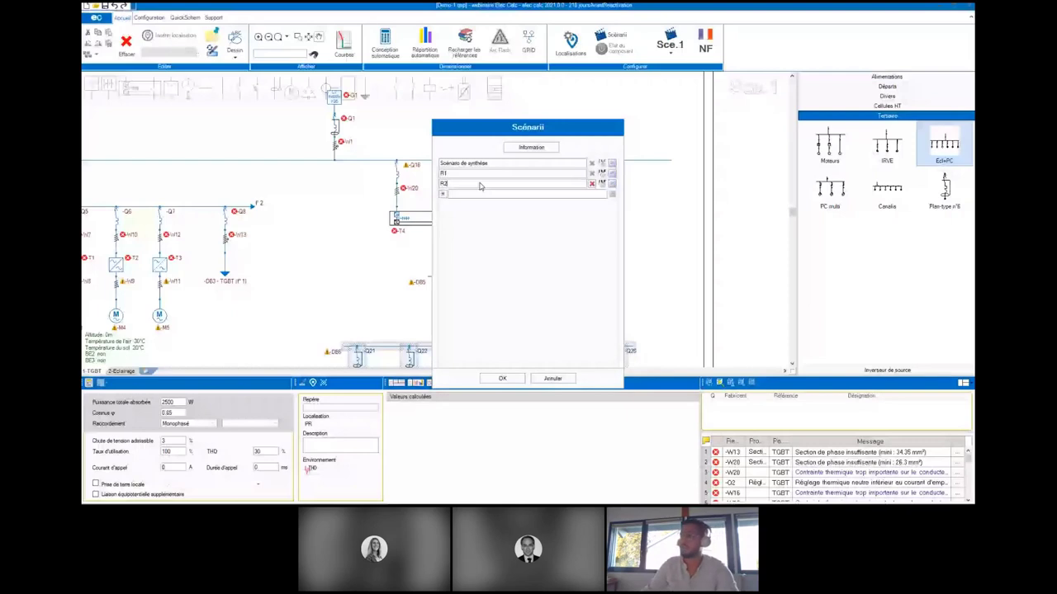
click(483, 194)
text(By pa)
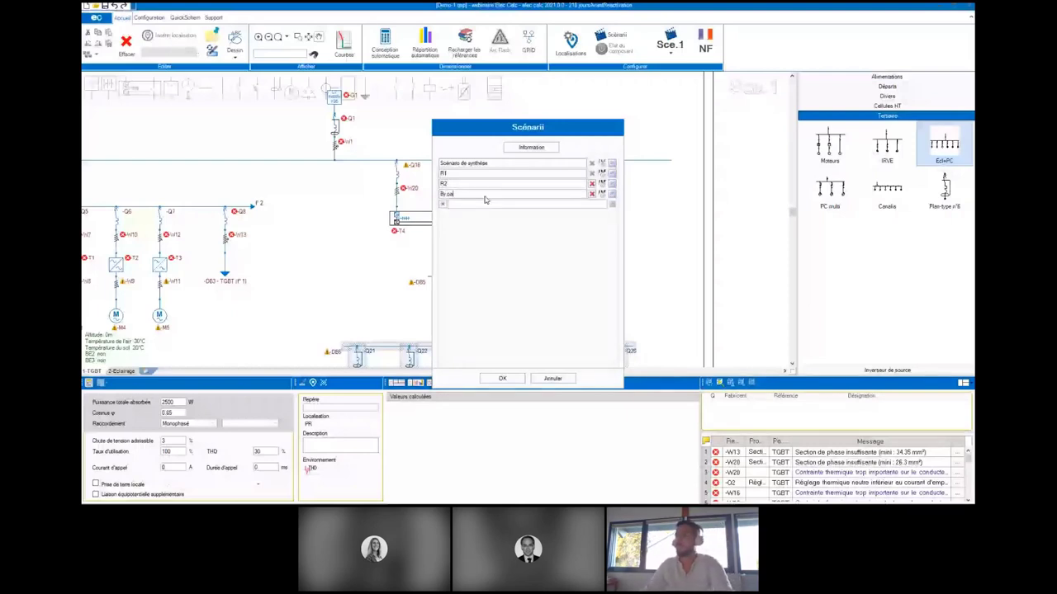
text(ss)
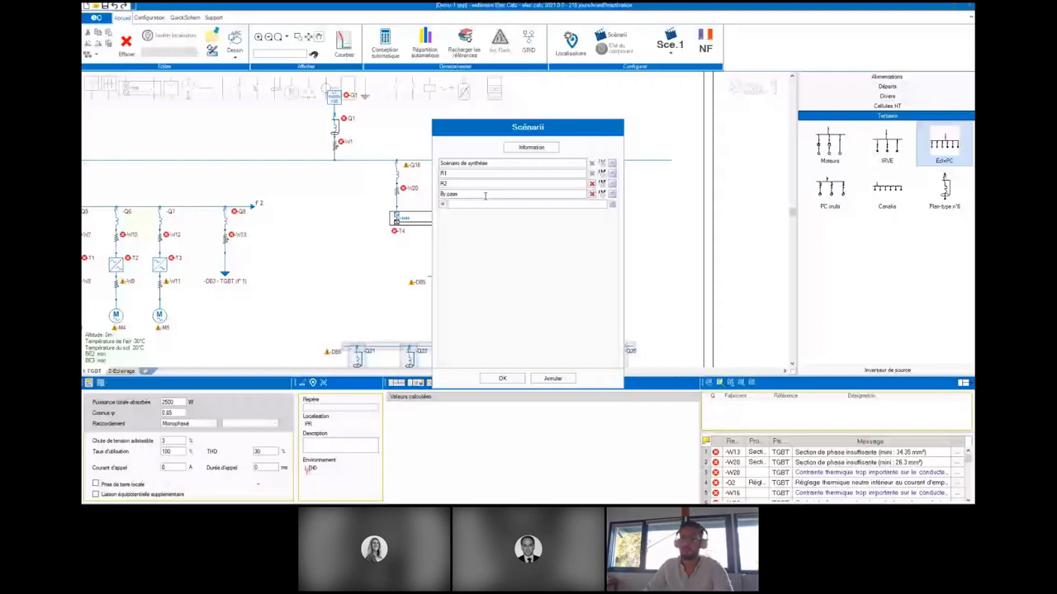
key(Return)
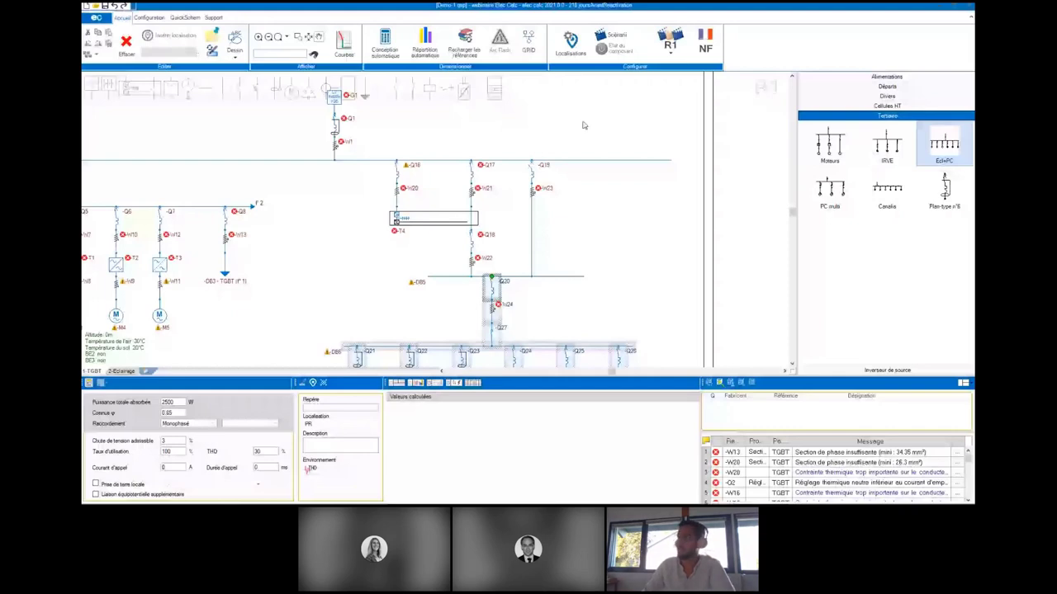
- Set the UPS T4 to state R1 in scenario R1 and switch to scenario R2
click(669, 41)
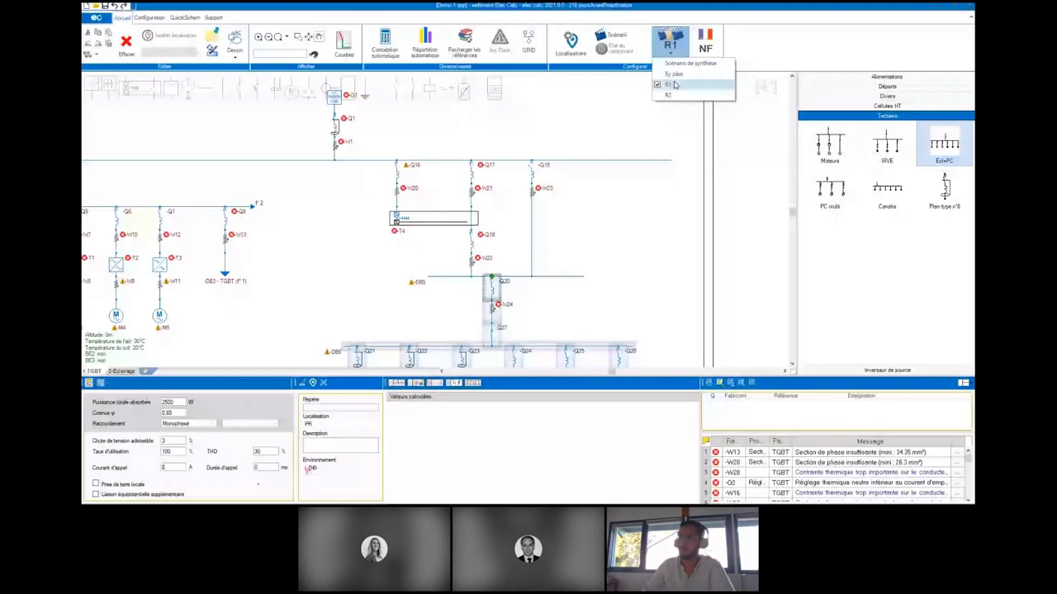
right_click(458, 222)
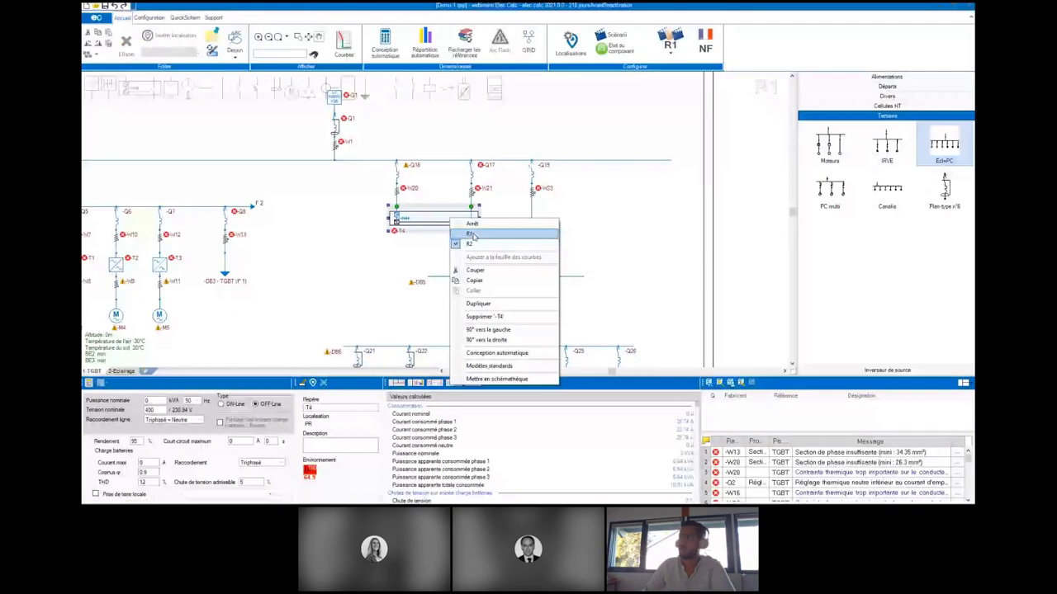
click(472, 235)
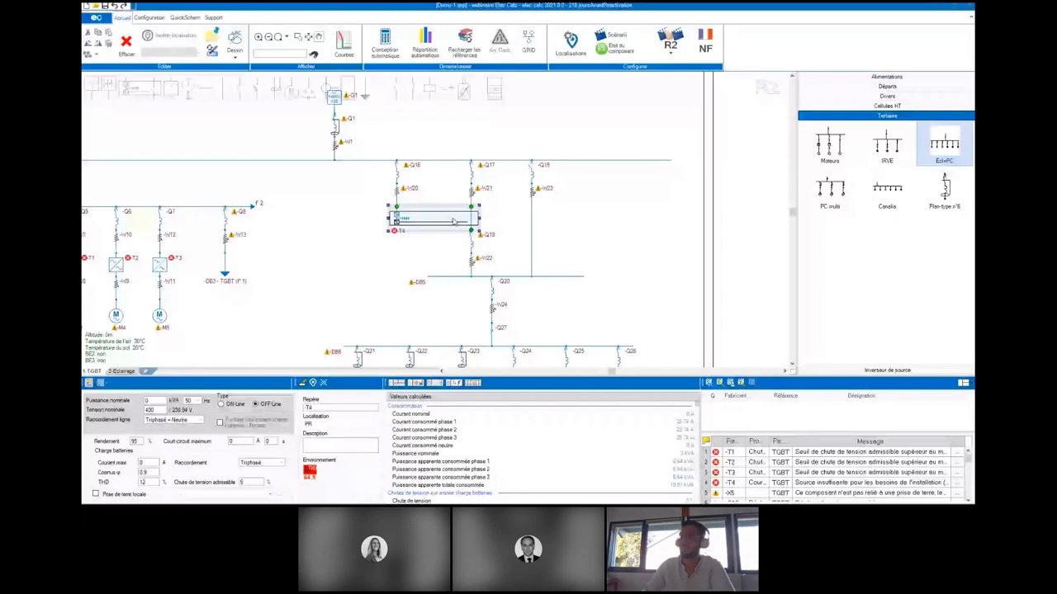
- In the By pass scenario, set the UPS T4 to Arrêt and close the bypass breaker Q19
click(567, 202)
click(670, 42)
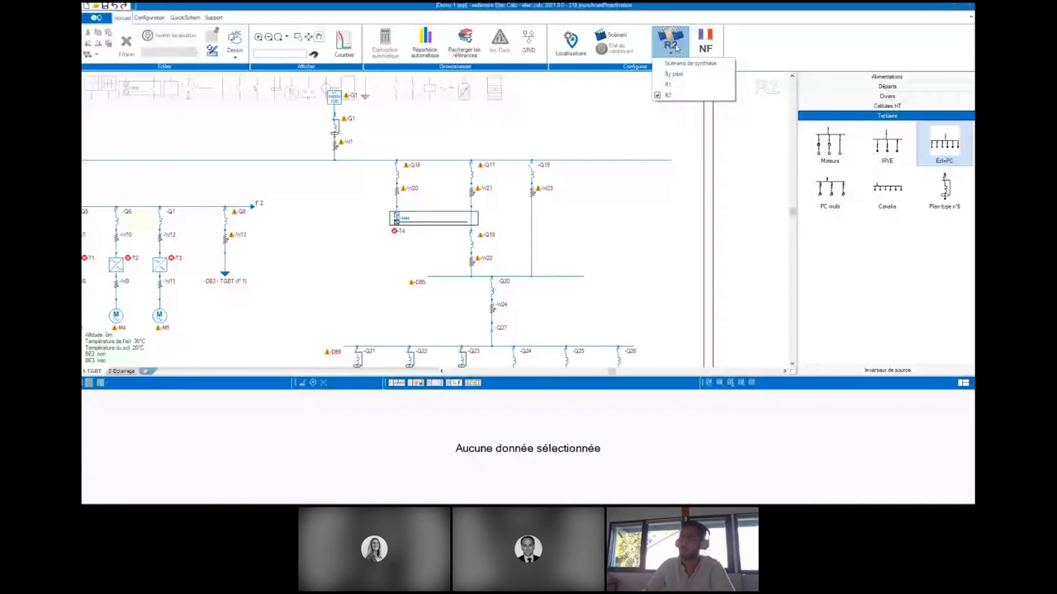
click(673, 73)
right_click(469, 217)
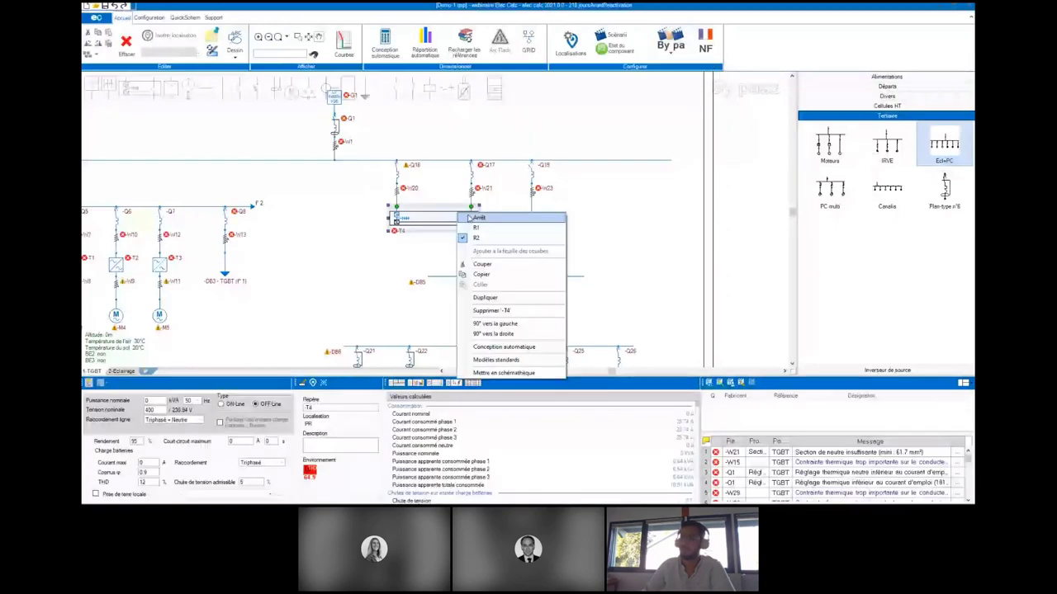
click(476, 218)
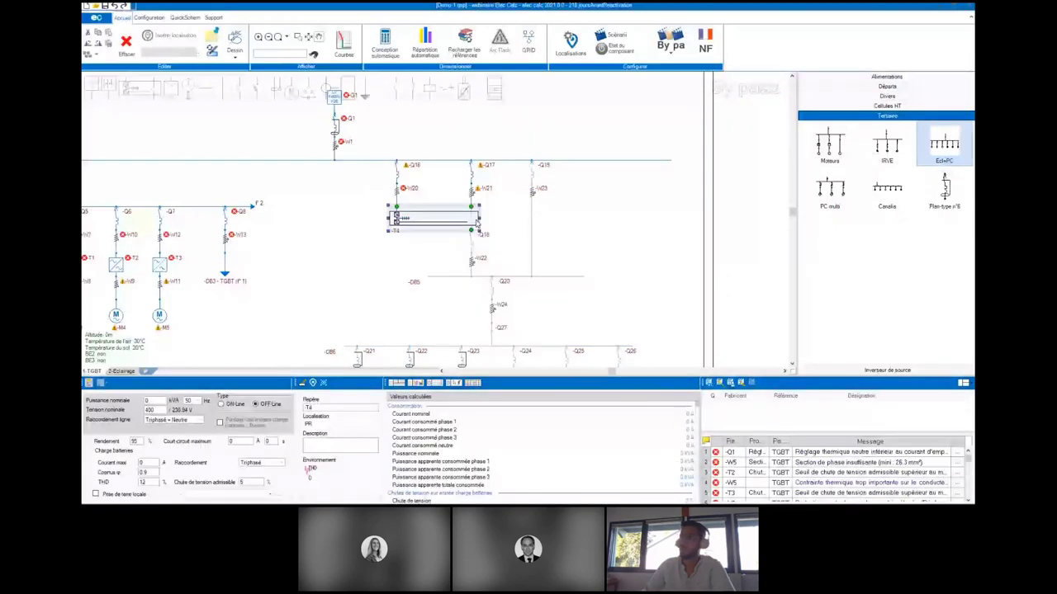
click(533, 175)
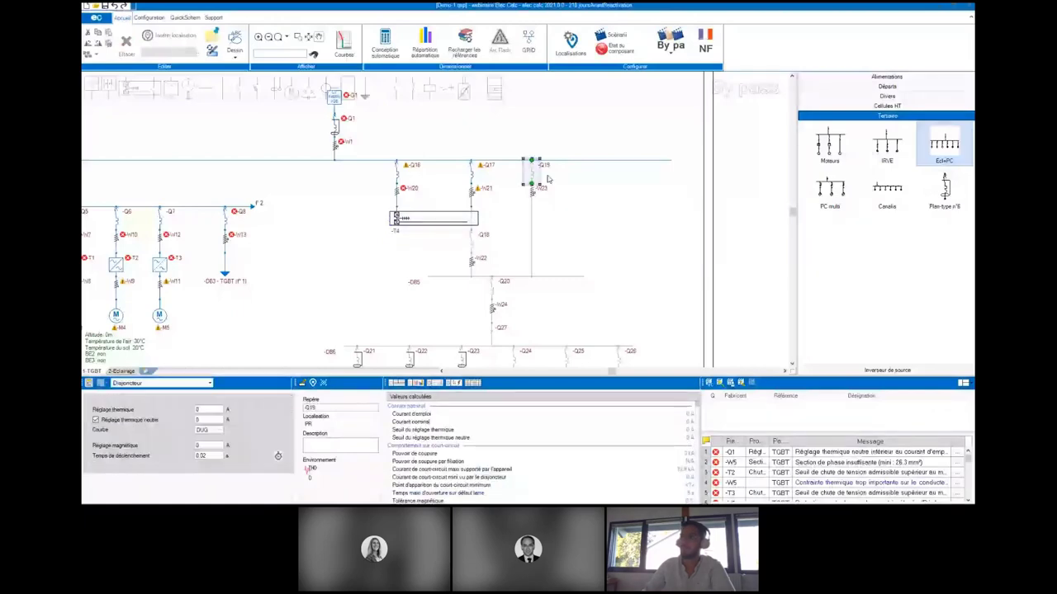
right_click(534, 173)
click(569, 188)
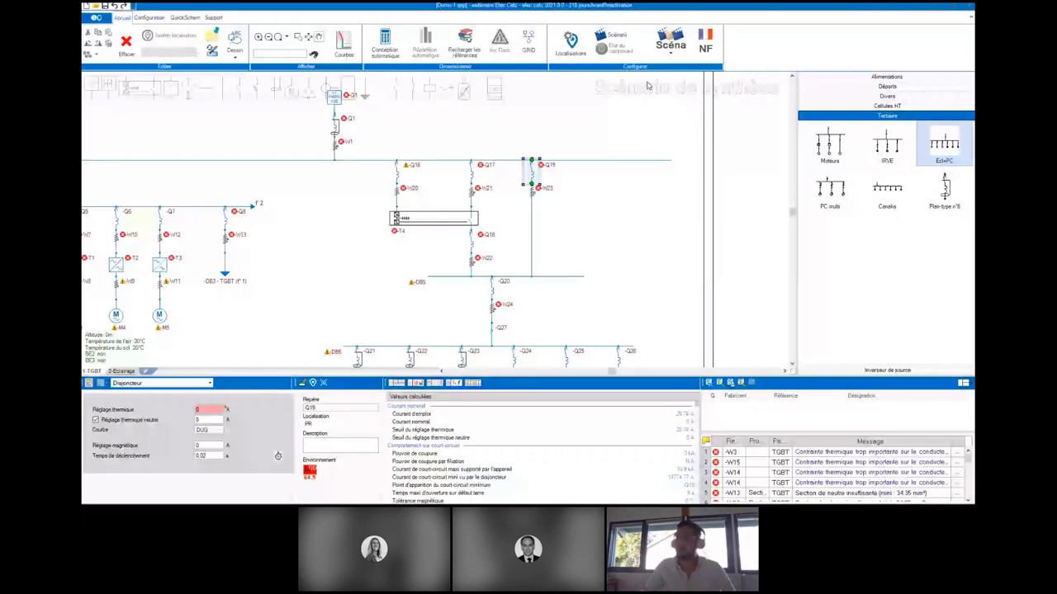
scroll(534, 213, down, 1)
scroll(533, 213, down, 1)
mouse_move(506, 275)
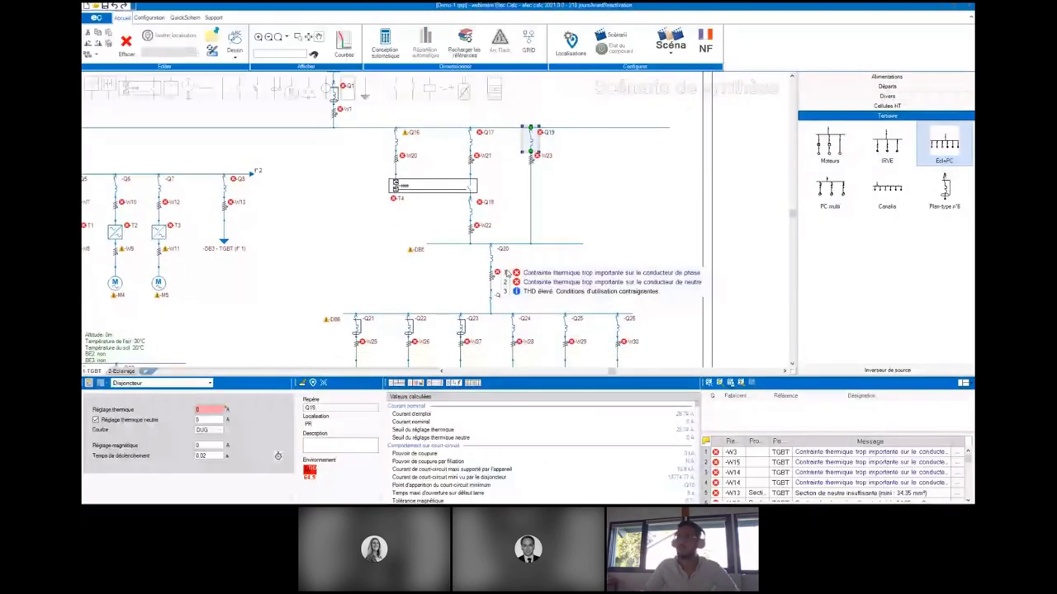
scroll(256, 200, down, 4)
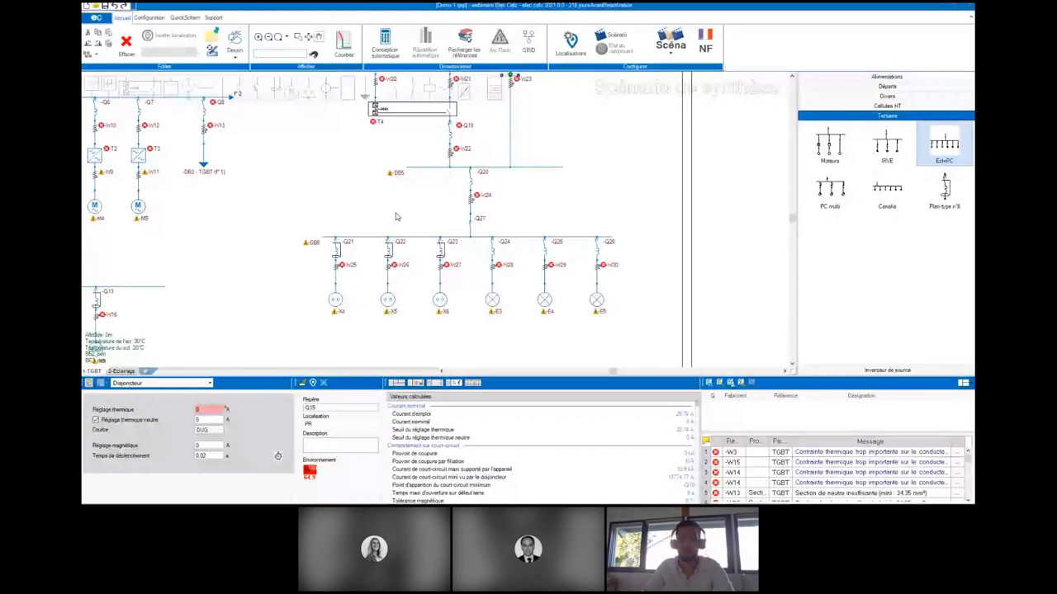
scroll(561, 182, up, 1)
scroll(561, 182, down, 2)
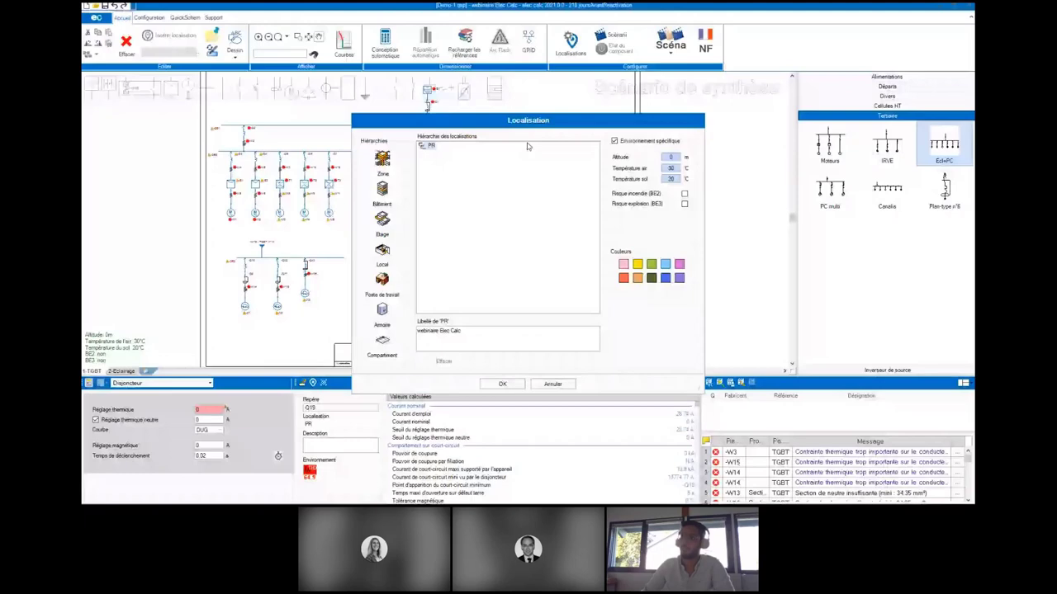
- Add a zone named Alimentation under PR in the location hierarchy and give it the pink colour
click(384, 163)
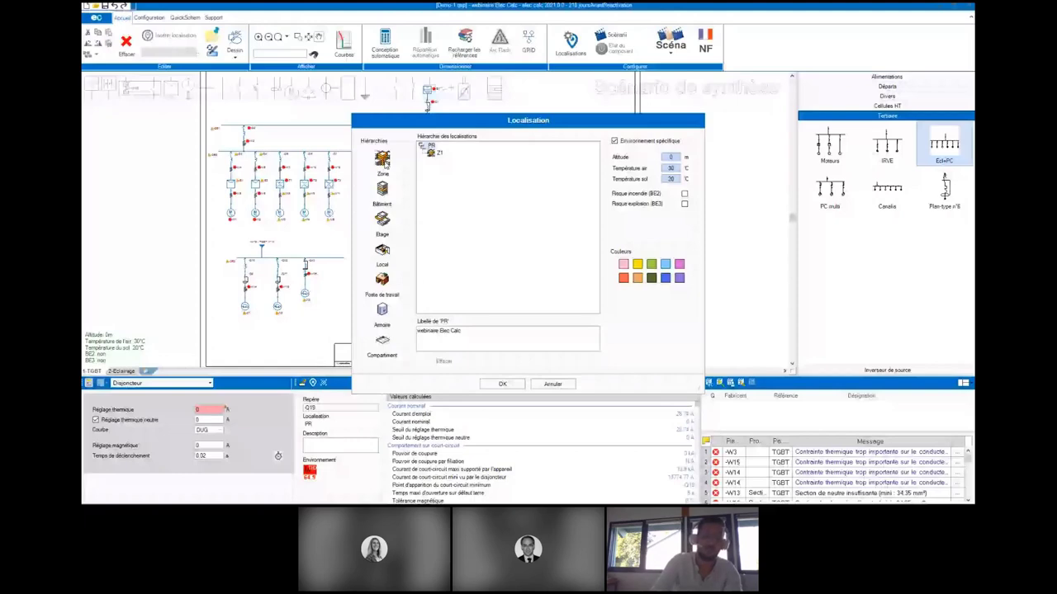
click(439, 153)
text(A)
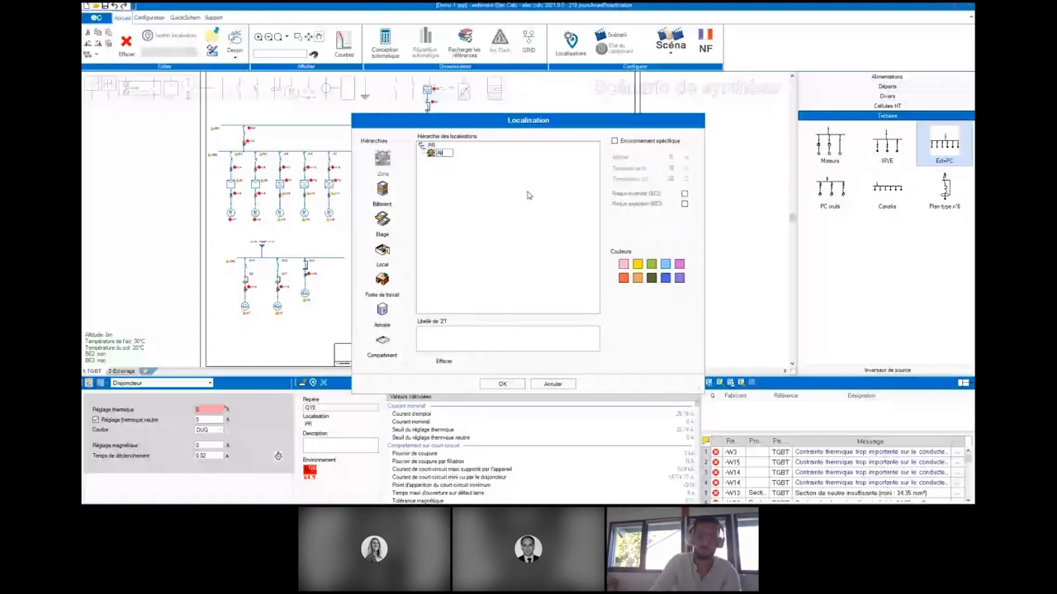
text(liment)
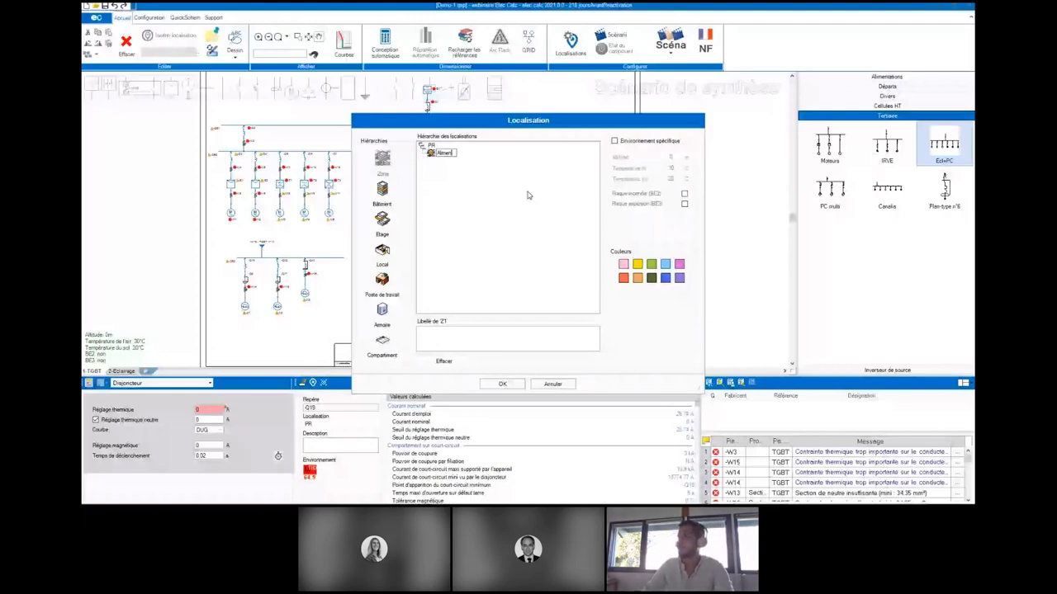
text(ation)
click(623, 263)
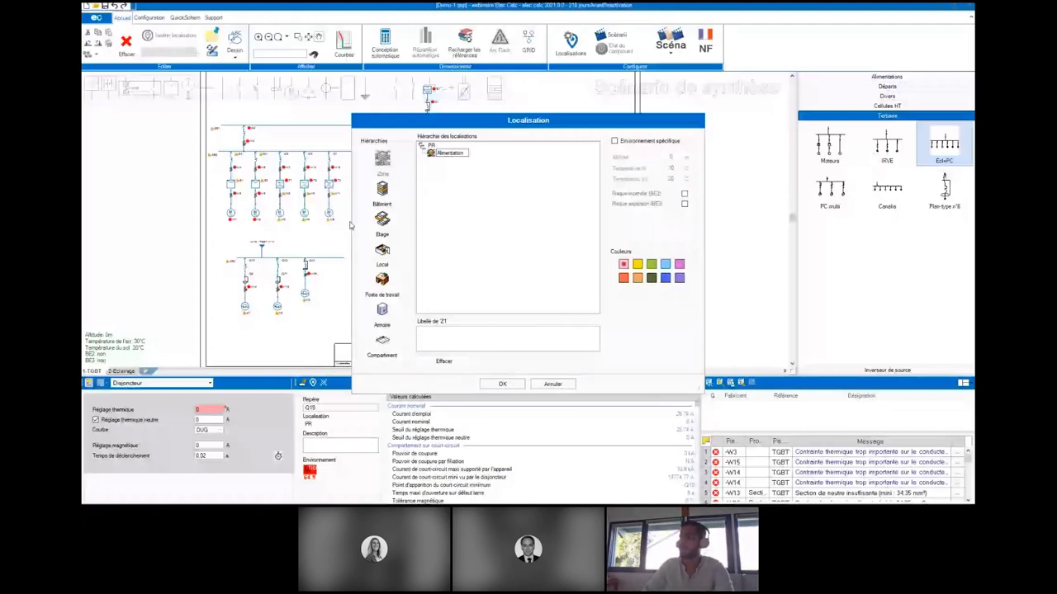
- Add a light blue room named Local Moteur and a cabinet named IRVE under the Alimentation zone
click(437, 160)
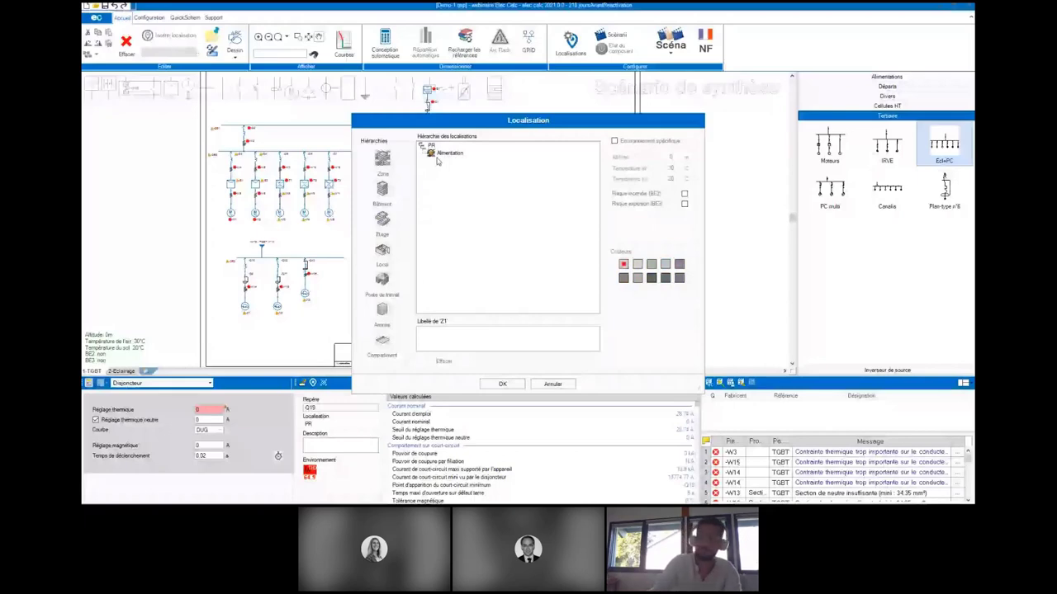
drag(437, 160, 437, 161)
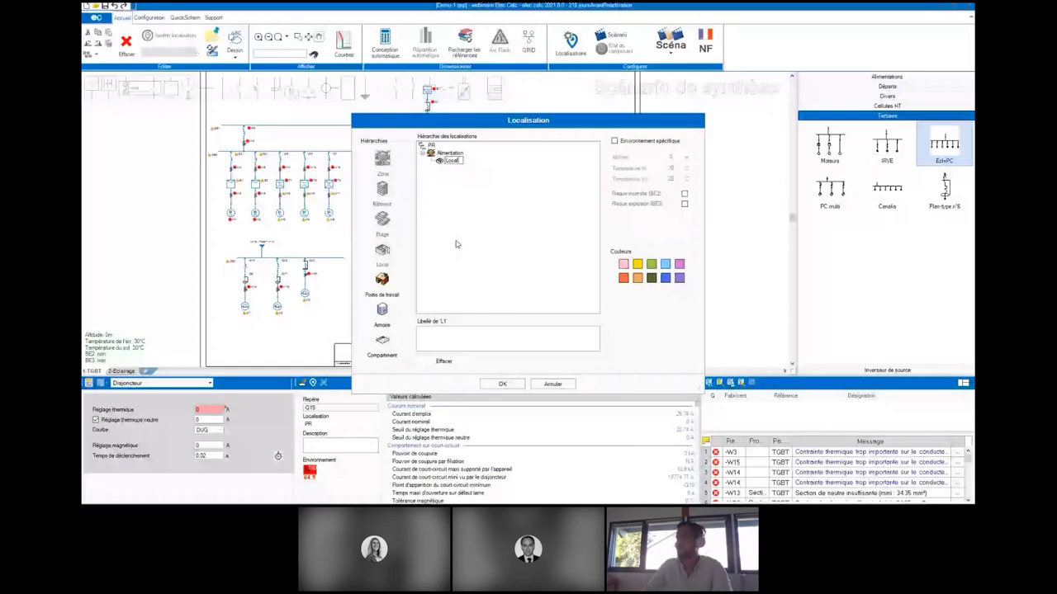
text(Moteur)
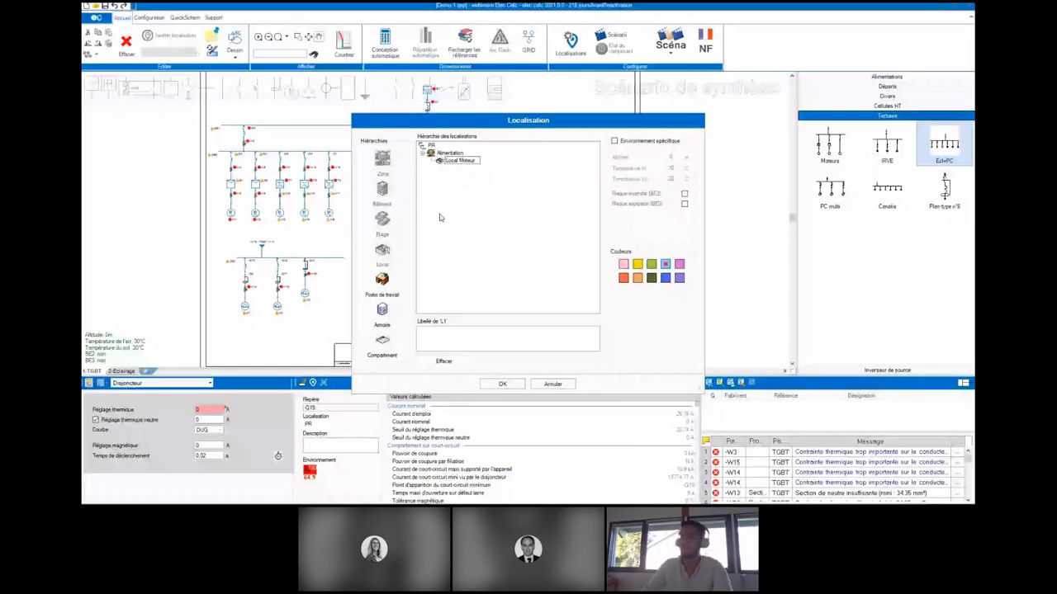
key(Return)
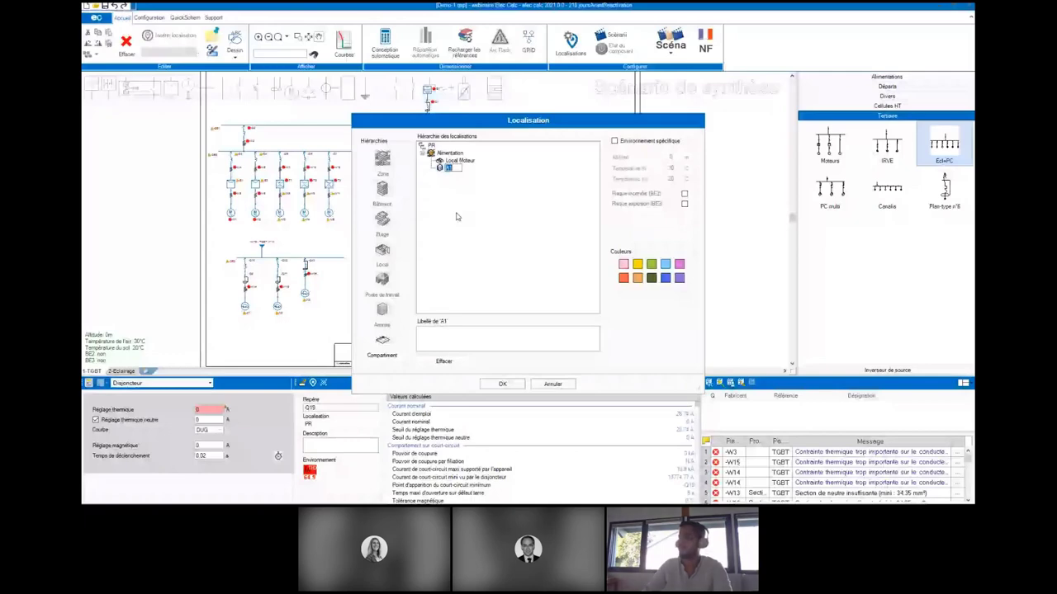
text(IRVE)
- Add a purple room BE2 under Alimentation with a specific environment, 120 m altitude and fire risk (BE2), and confirm the locations
click(438, 154)
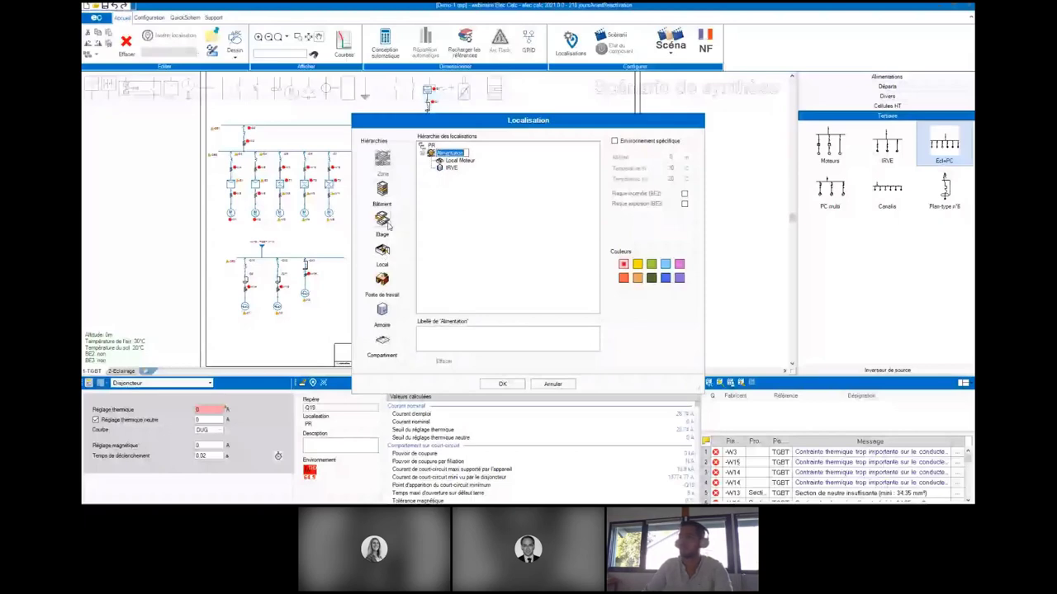
click(382, 252)
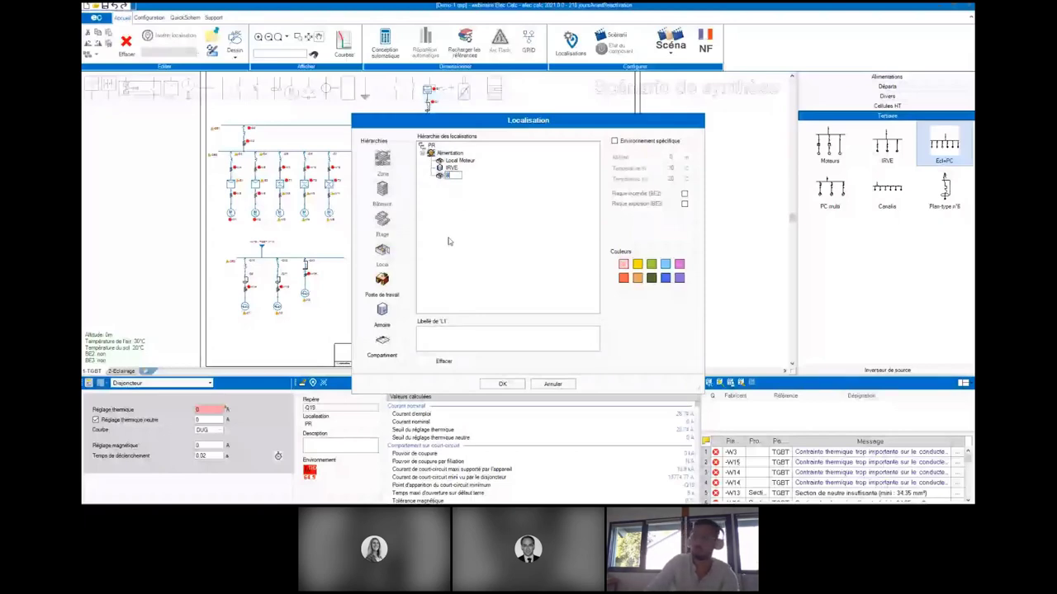
text(B)
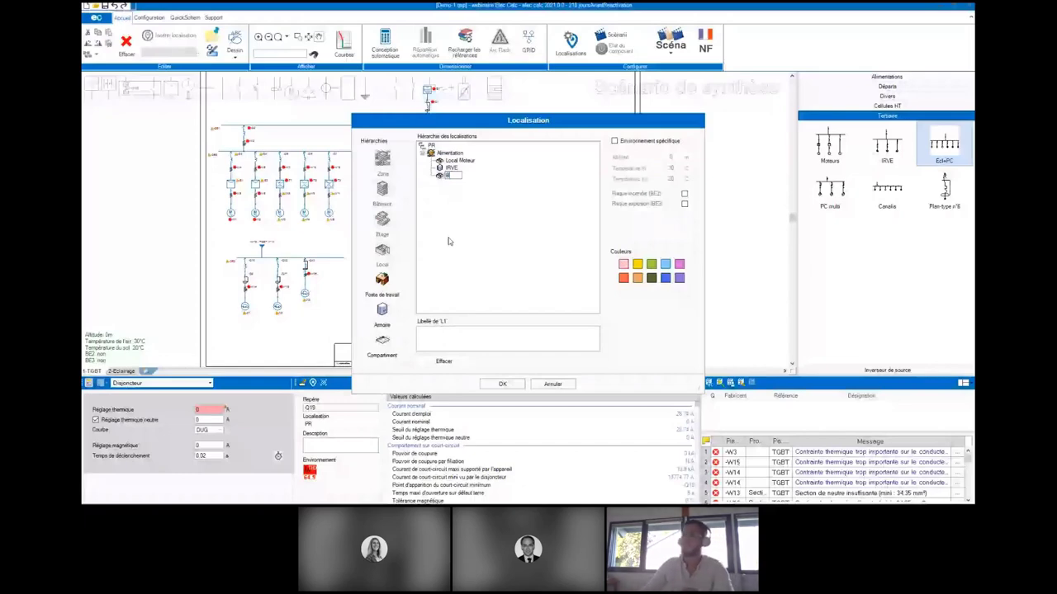
text(E2)
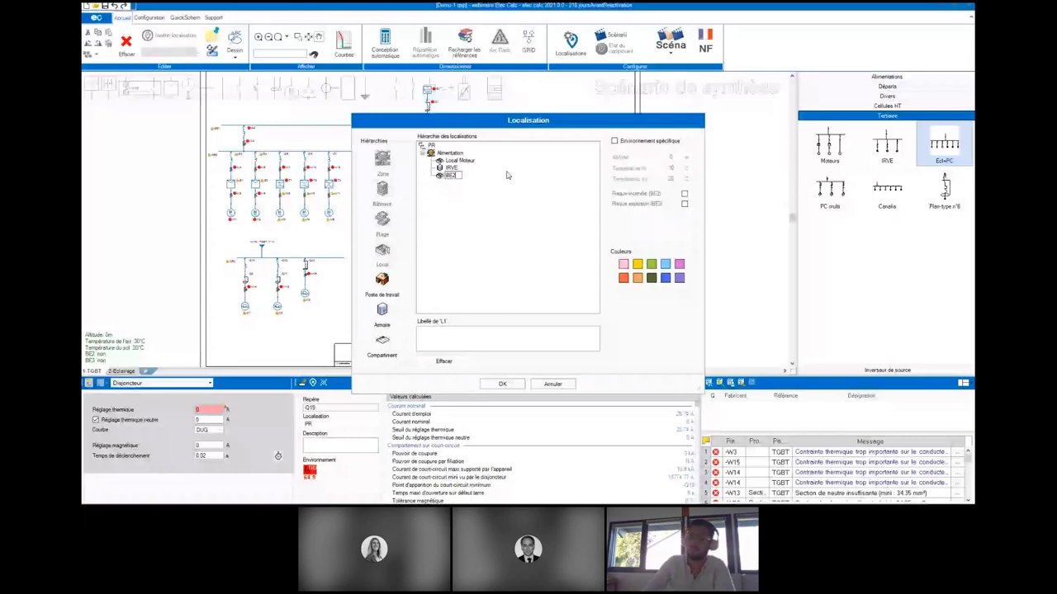
click(614, 141)
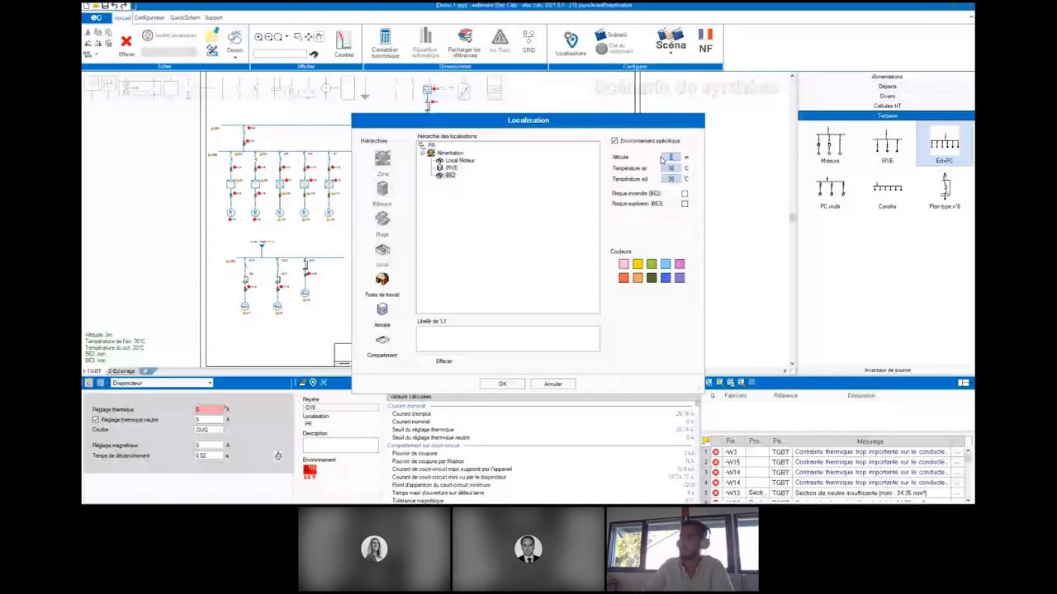
text(120)
click(684, 194)
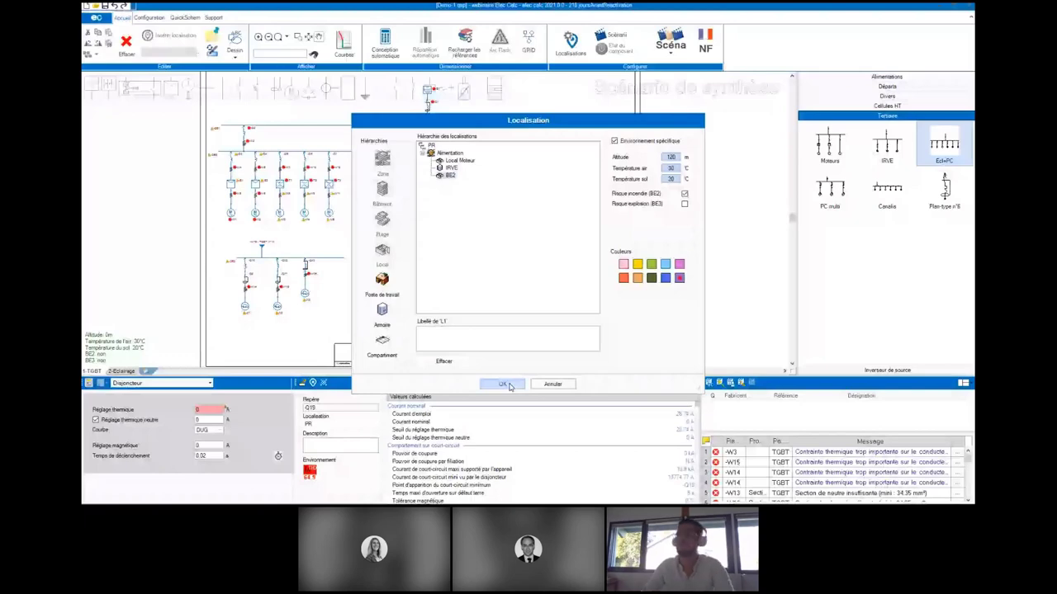
click(505, 385)
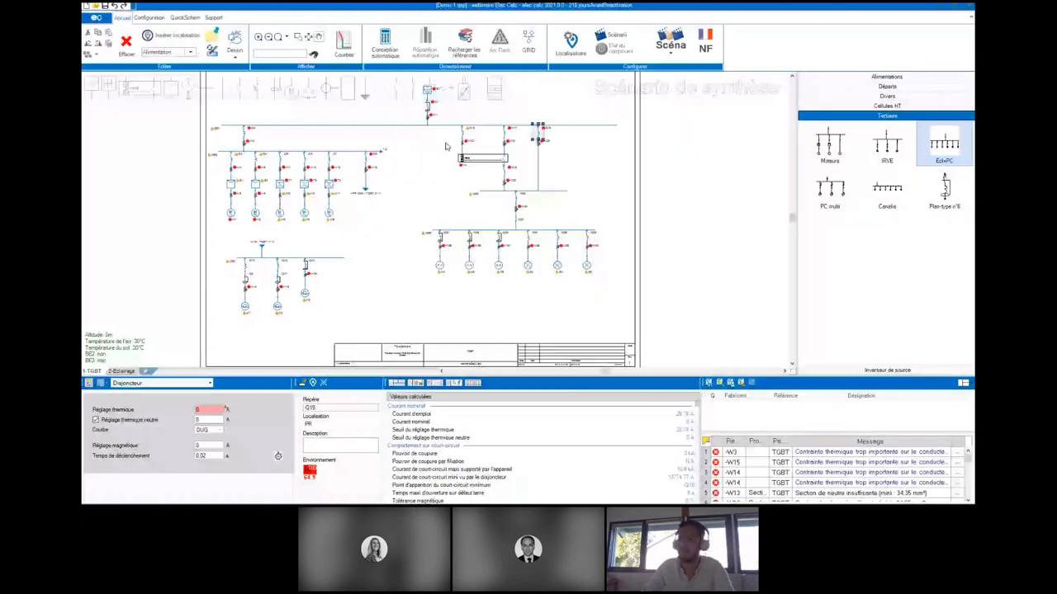
- Insert an Alimentation location frame around the supply, its incoming breaker and the main busbar DB1 on the TGBT page
drag(445, 147, 447, 199)
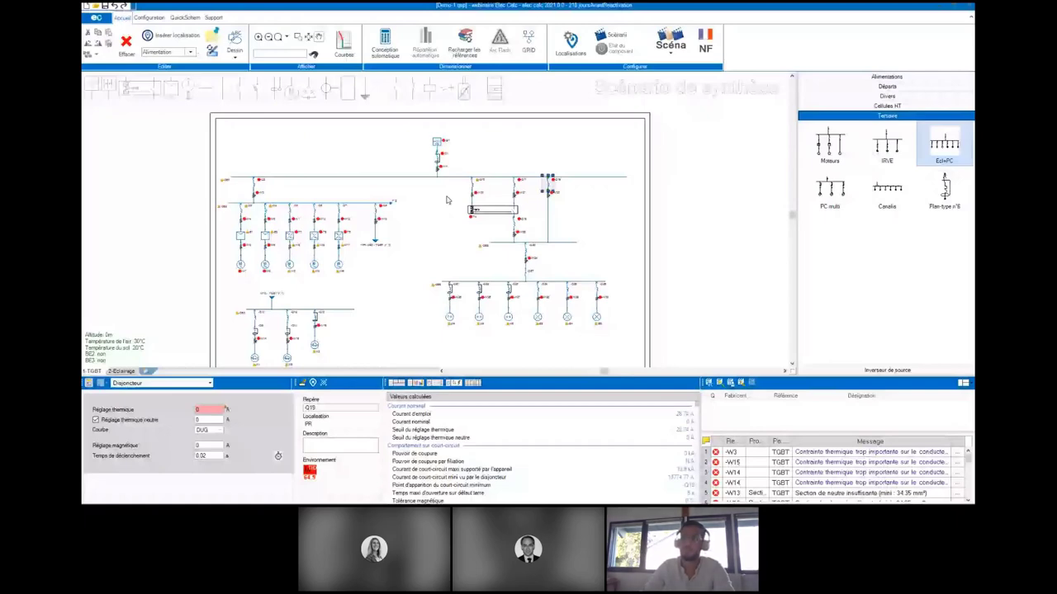
drag(447, 200, 444, 213)
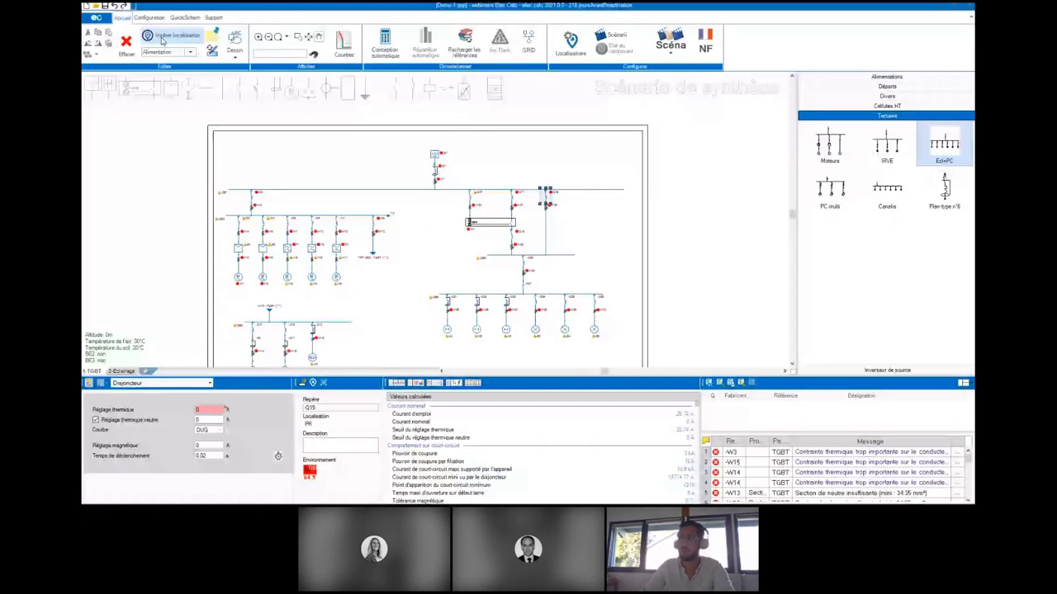
click(162, 39)
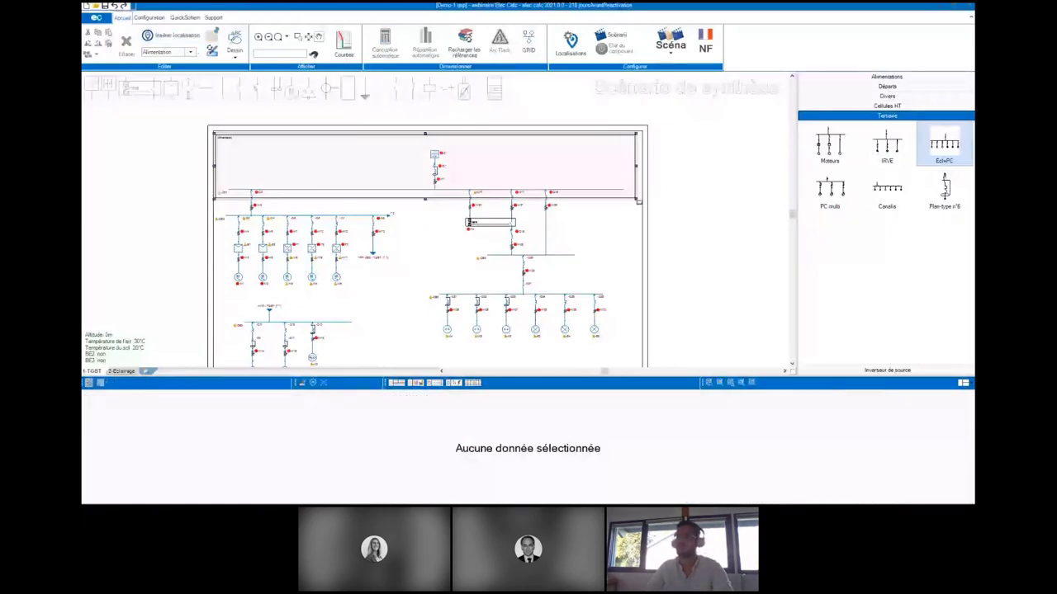
click(498, 166)
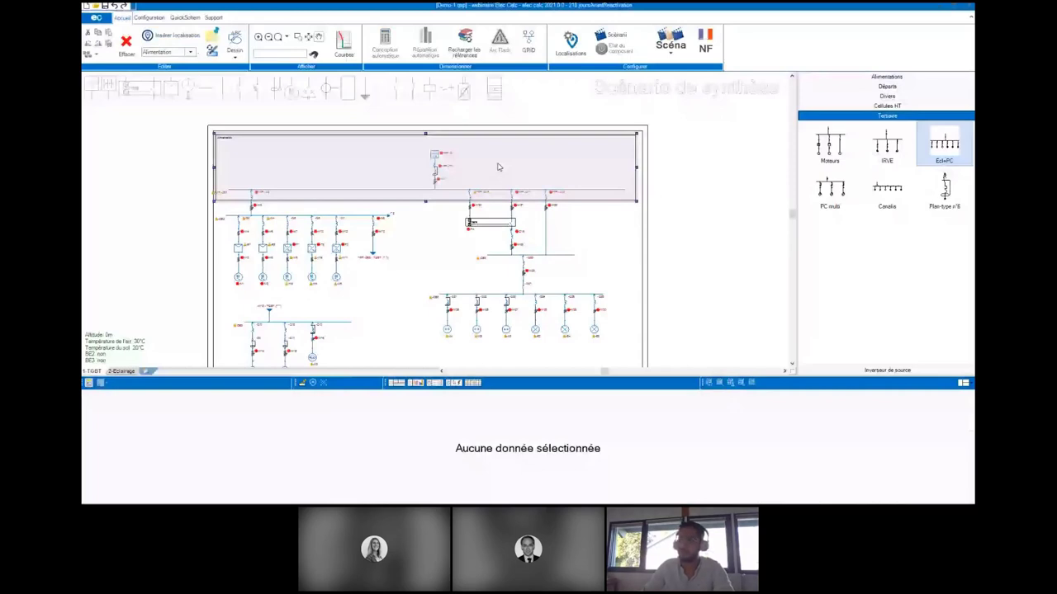
- Select the components inside the Alimentation frame and assign them to the Alimentation location
click(435, 165)
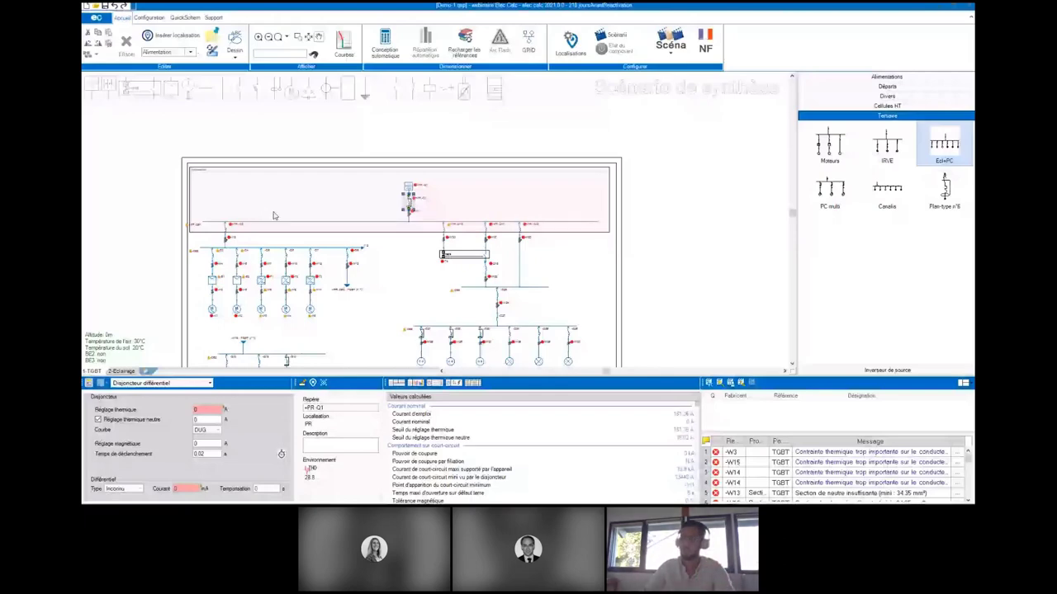
click(538, 233)
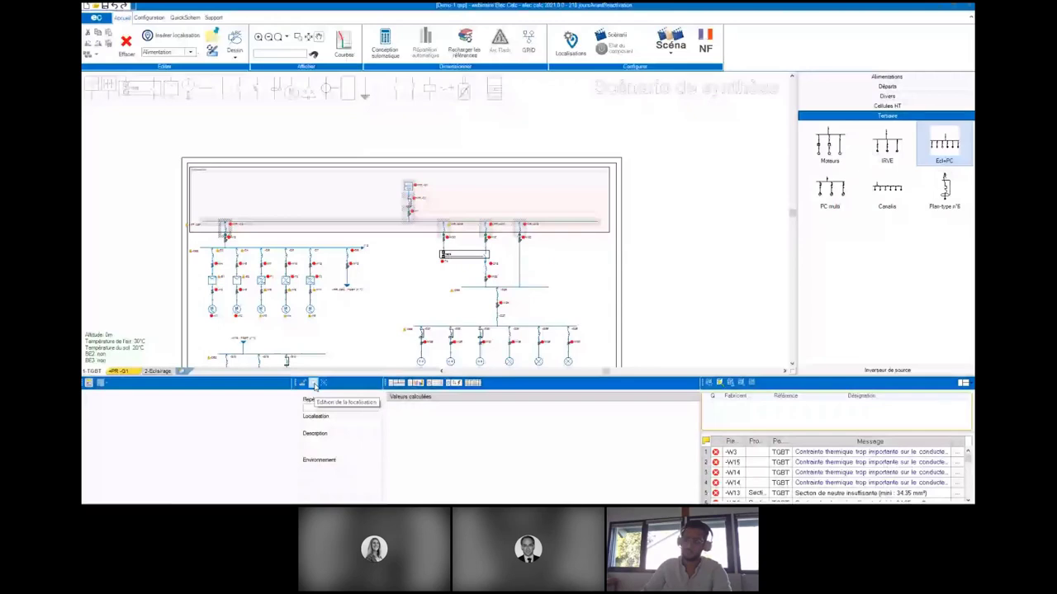
click(314, 384)
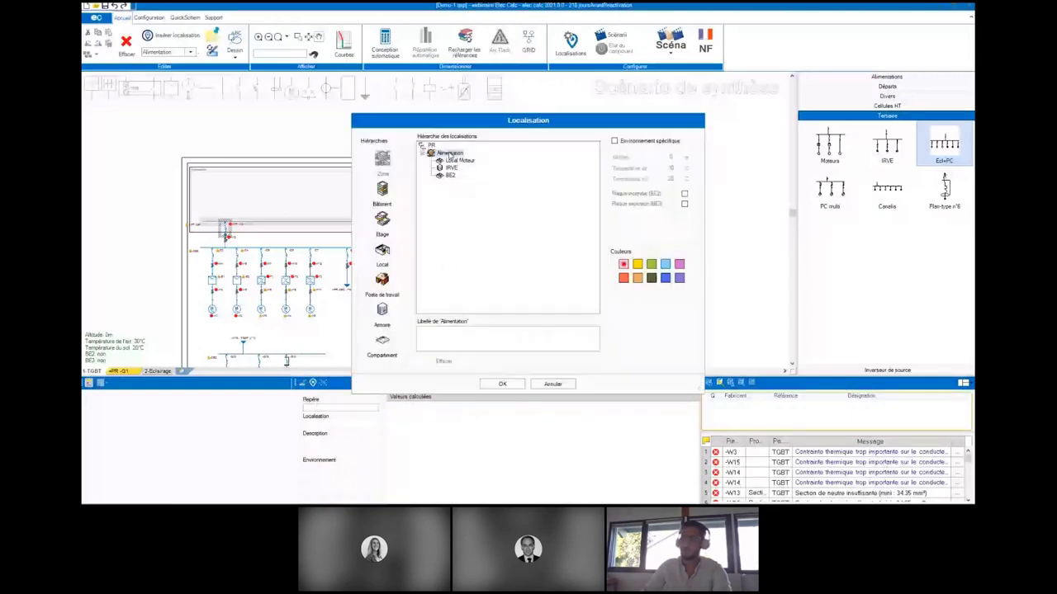
click(501, 384)
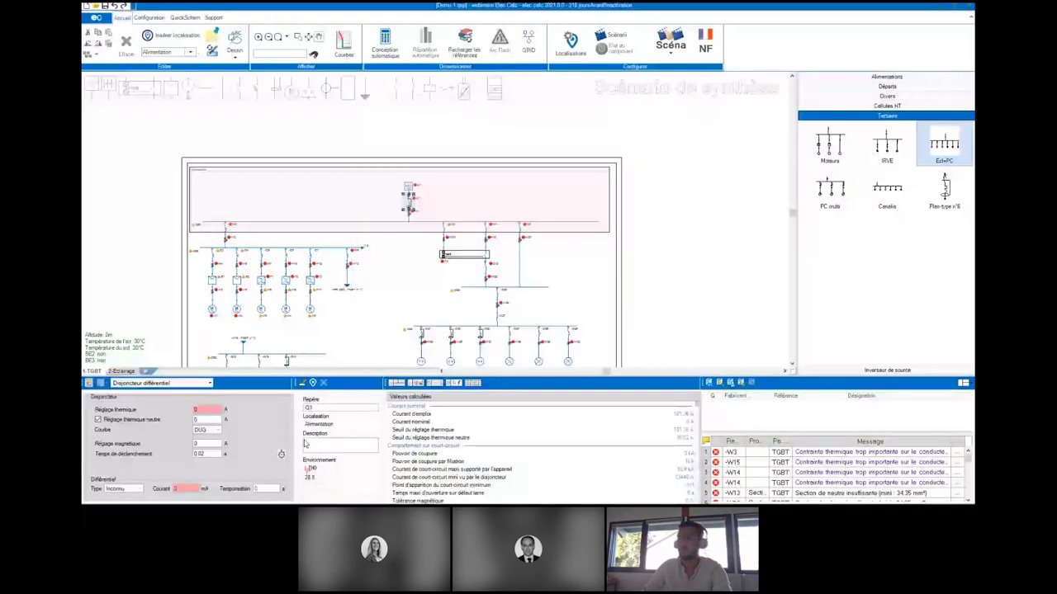
- Place a circuit breaker on busbar DB1 inside the Alimentation frame and delete it
scroll(446, 211, up, 3)
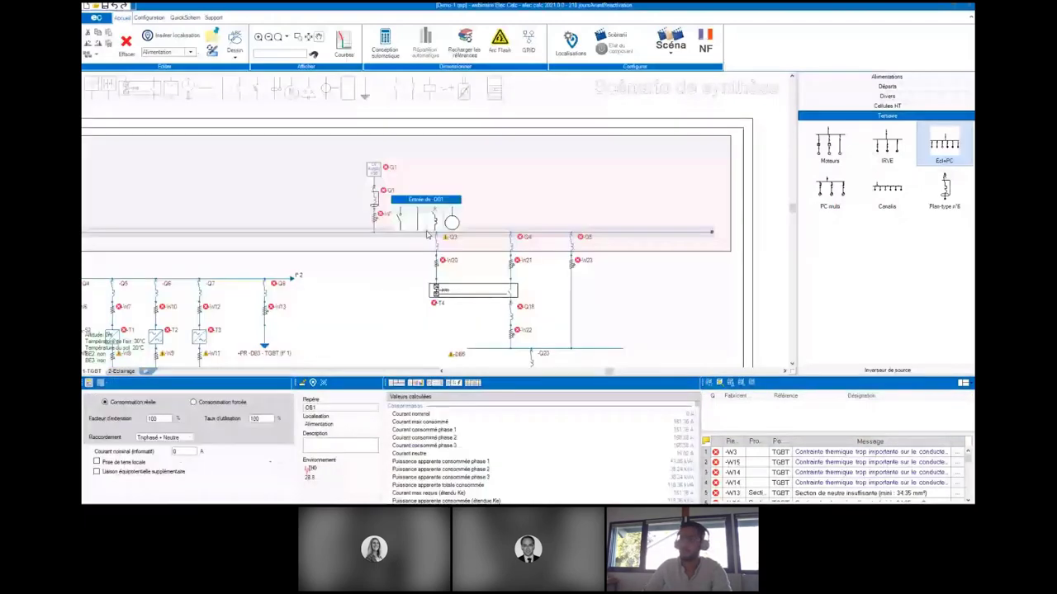
click(426, 216)
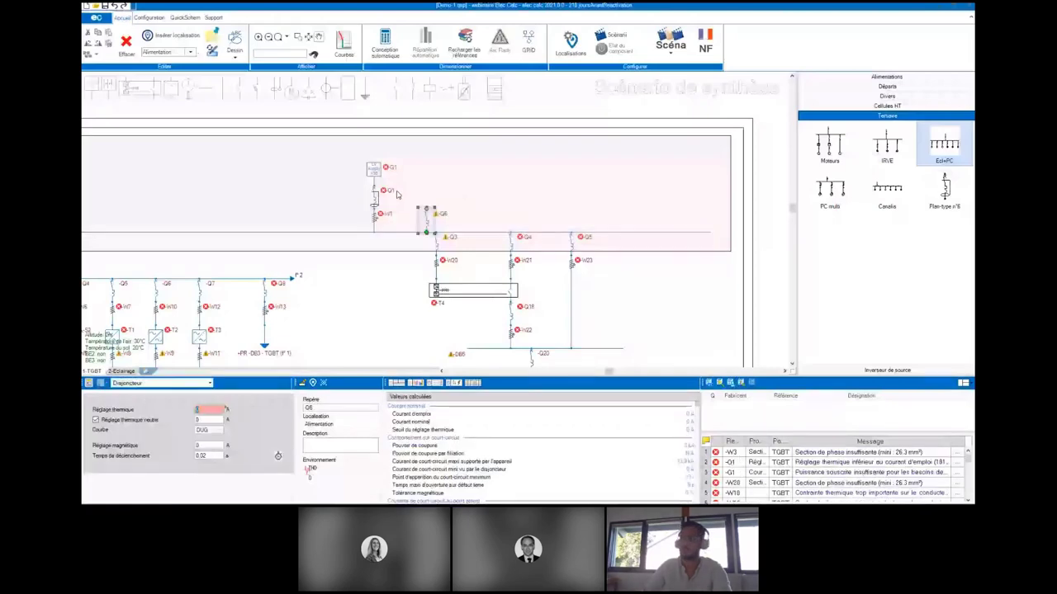
key(Delete)
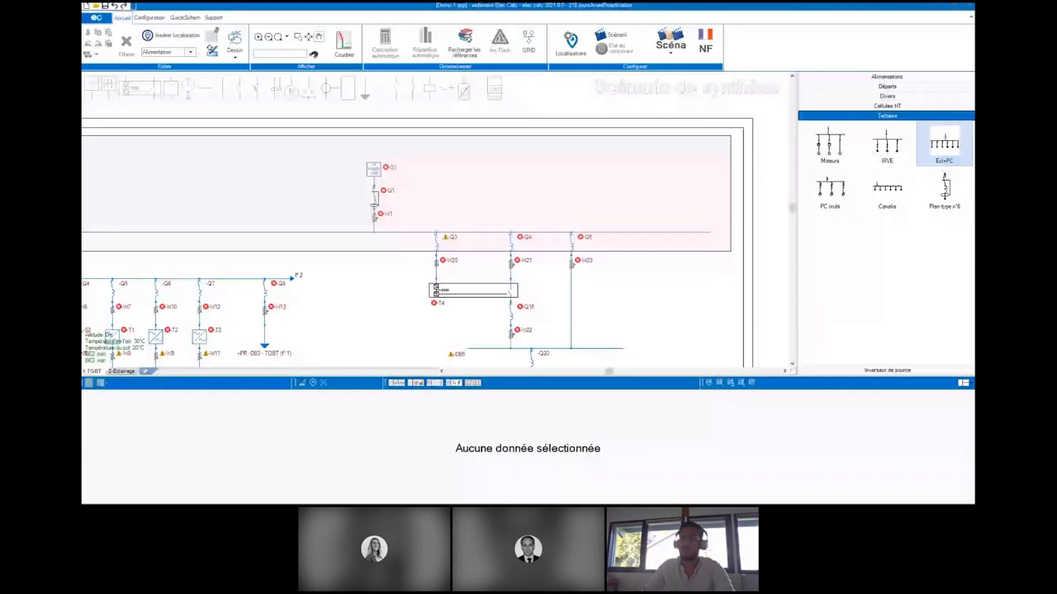
- Insert an IRVE location frame around busbar DB3 and its feeder breakers on the TGBT page
key(ctrl+0)
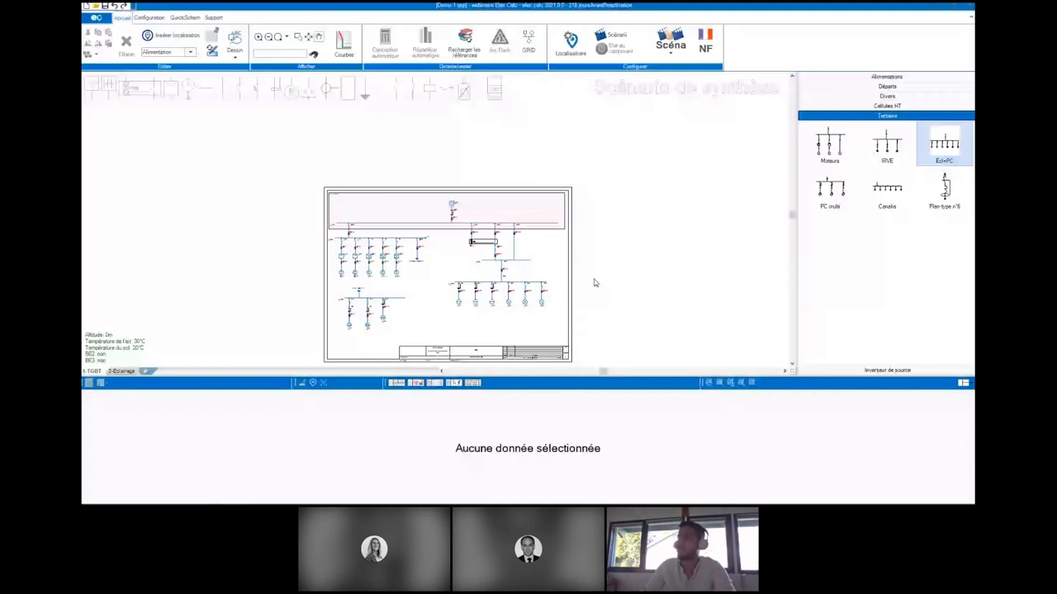
scroll(321, 156, up, 2)
click(189, 52)
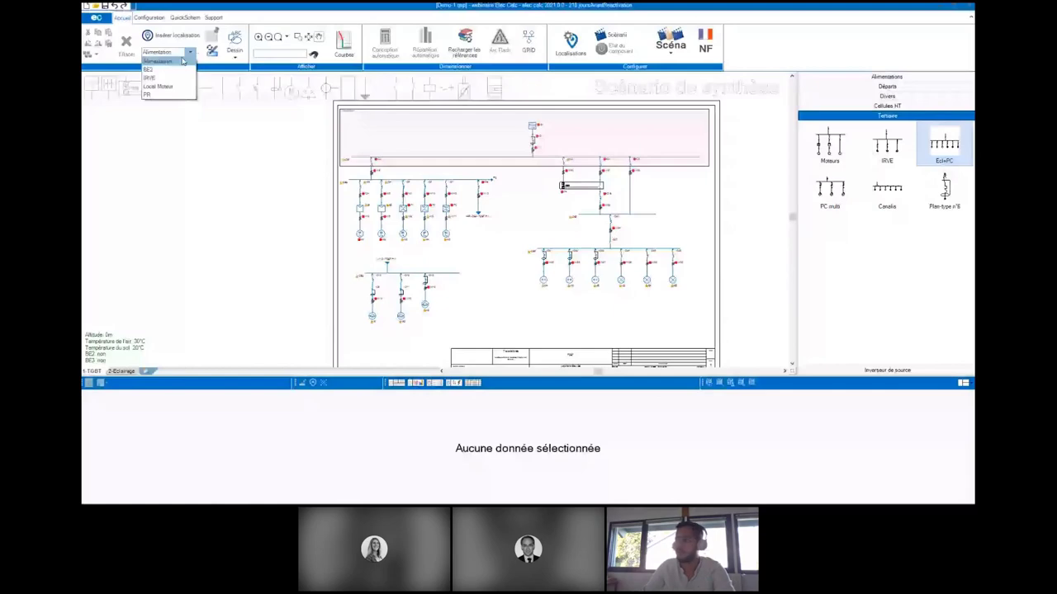
click(150, 78)
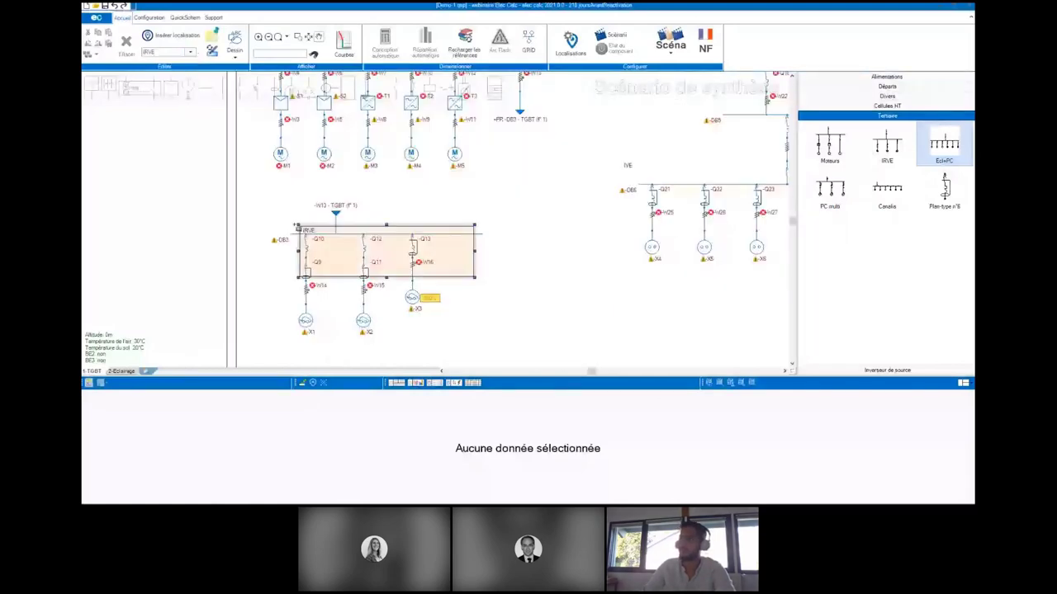
click(372, 276)
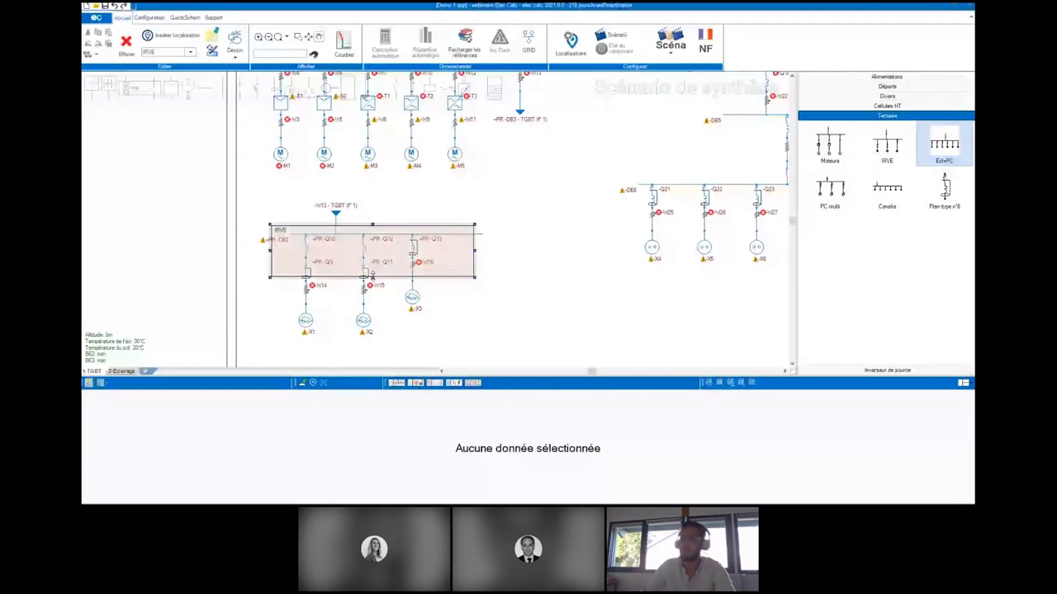
- Select the components inside the IRVE frame and assign them to the IRVE location
drag(371, 276, 315, 239)
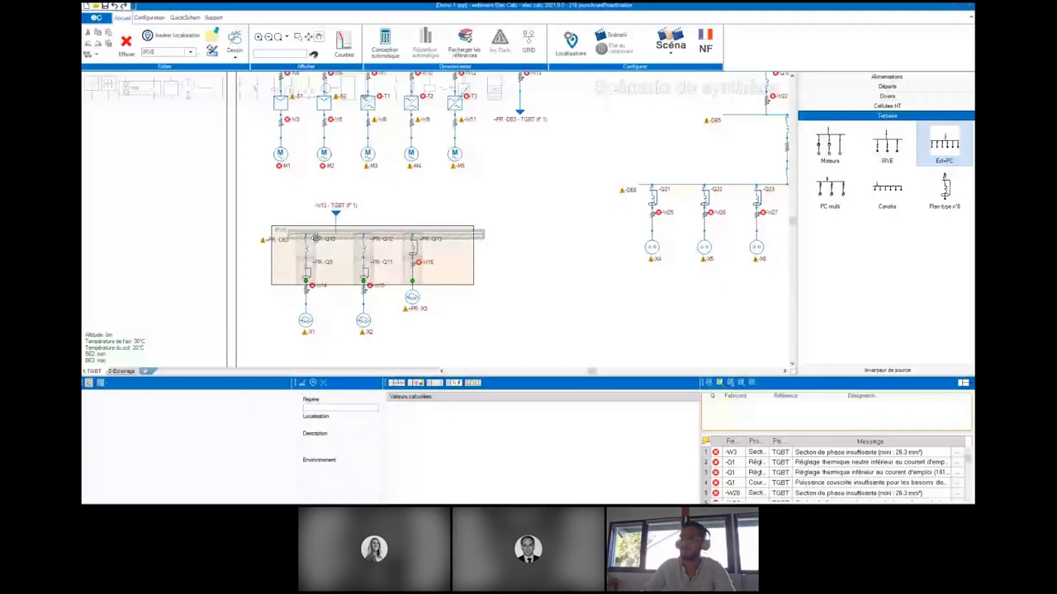
double_click(315, 239)
click(452, 168)
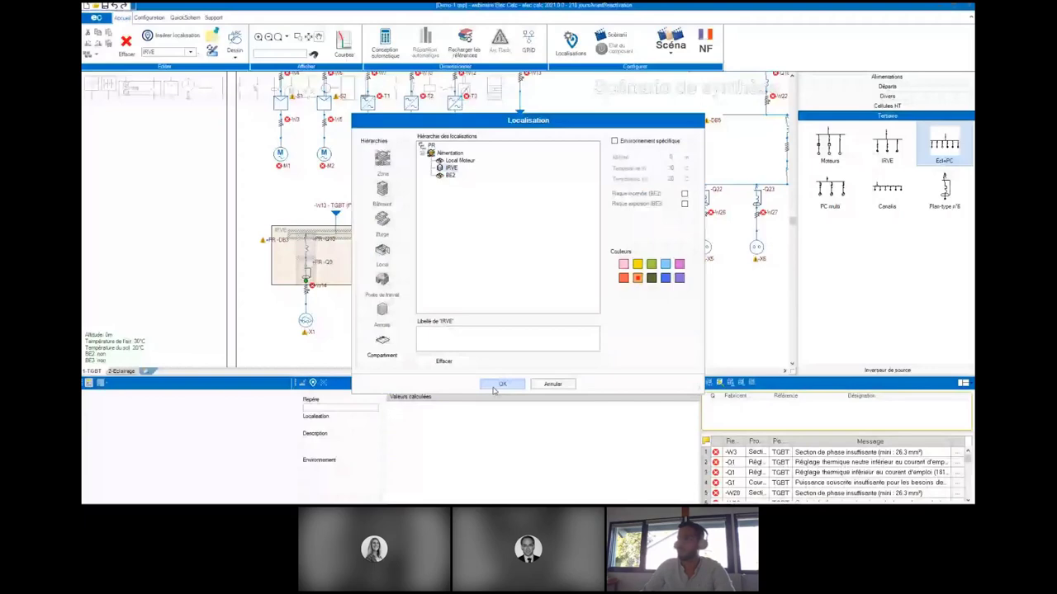
click(501, 384)
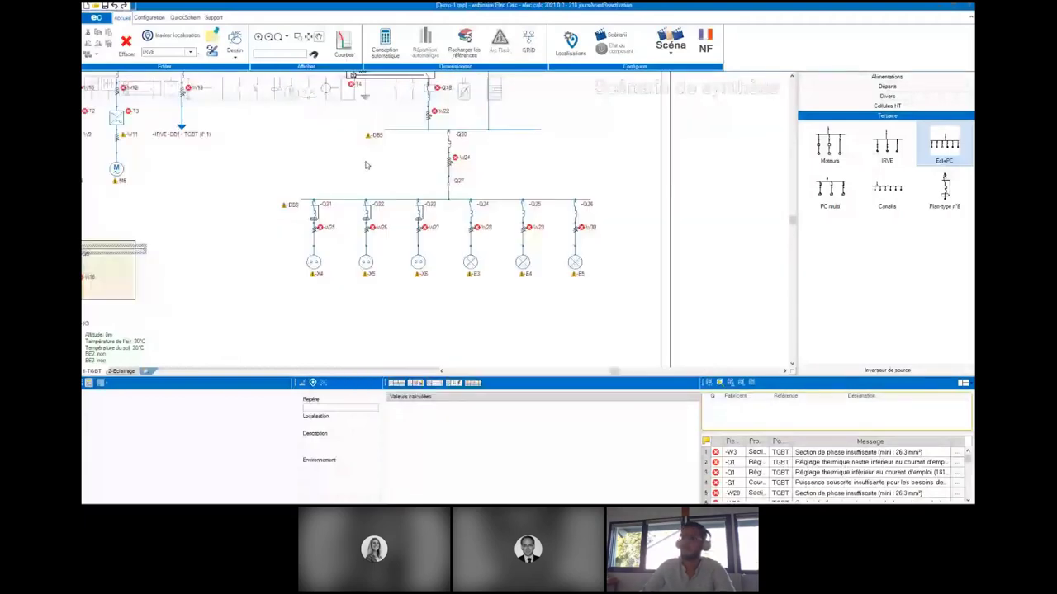
- Insert a BE2 location frame around busbar DB6 and its socket and lighting feeders, and assign the enclosed components to BE2
click(192, 52)
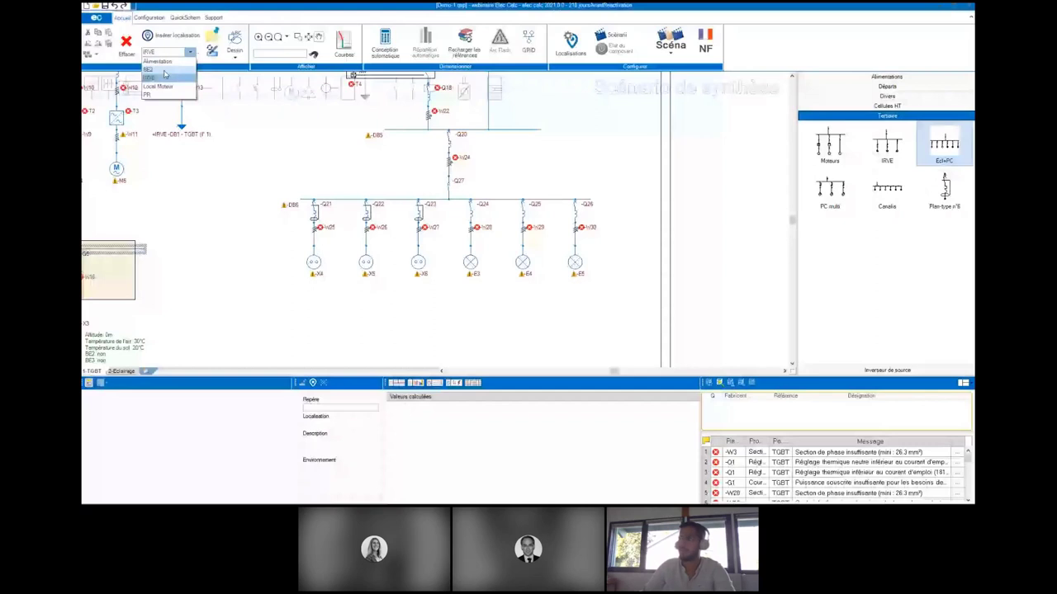
click(163, 71)
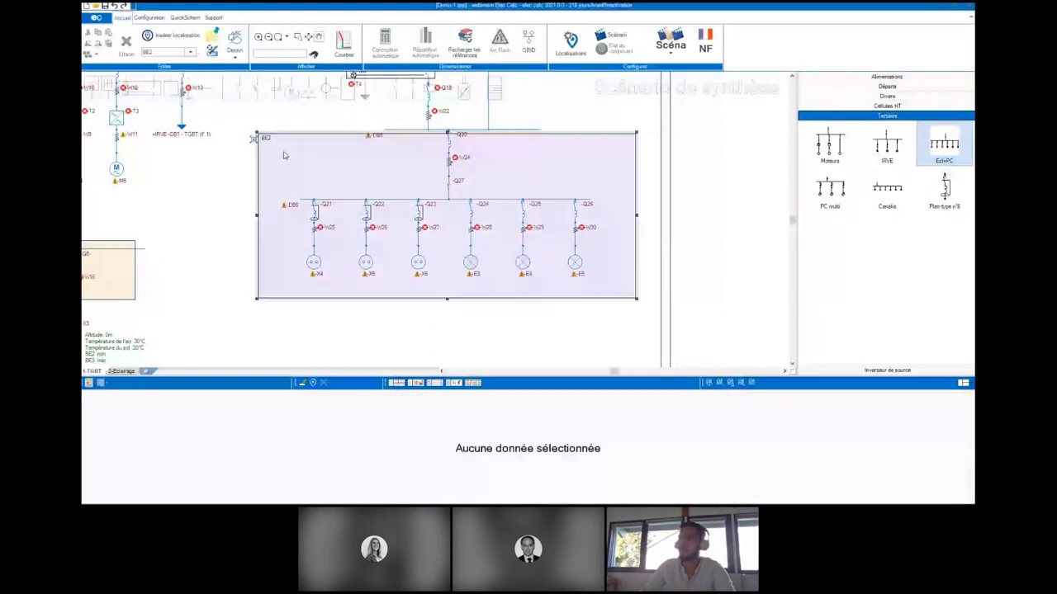
click(312, 381)
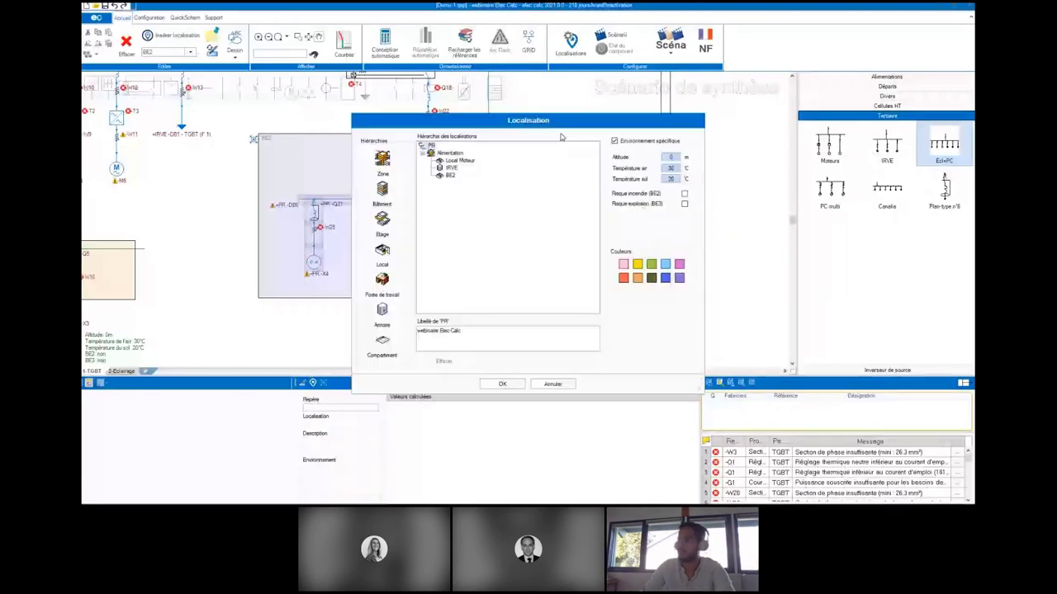
click(450, 176)
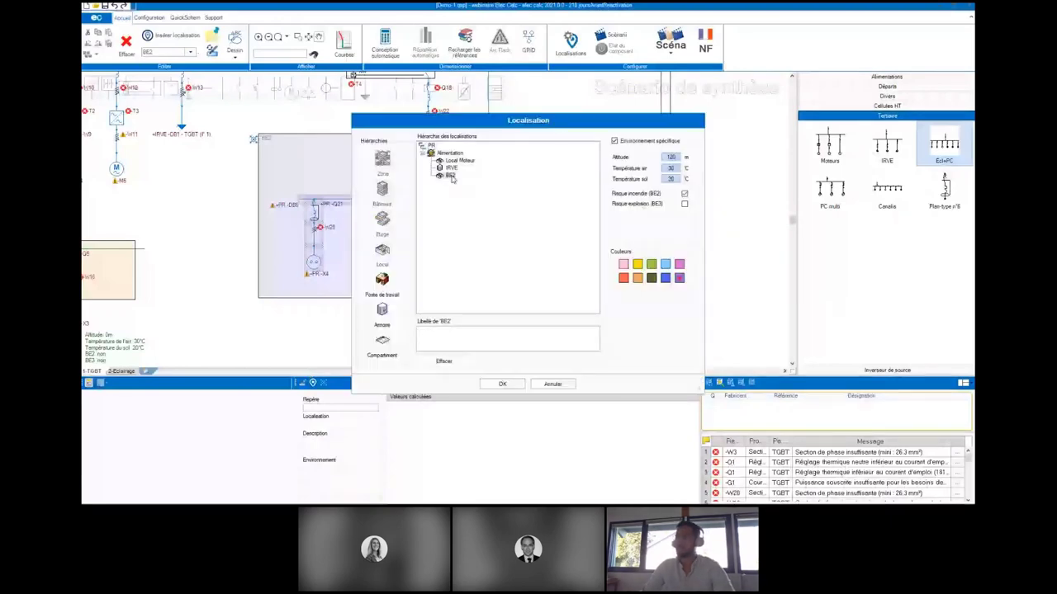
key(Return)
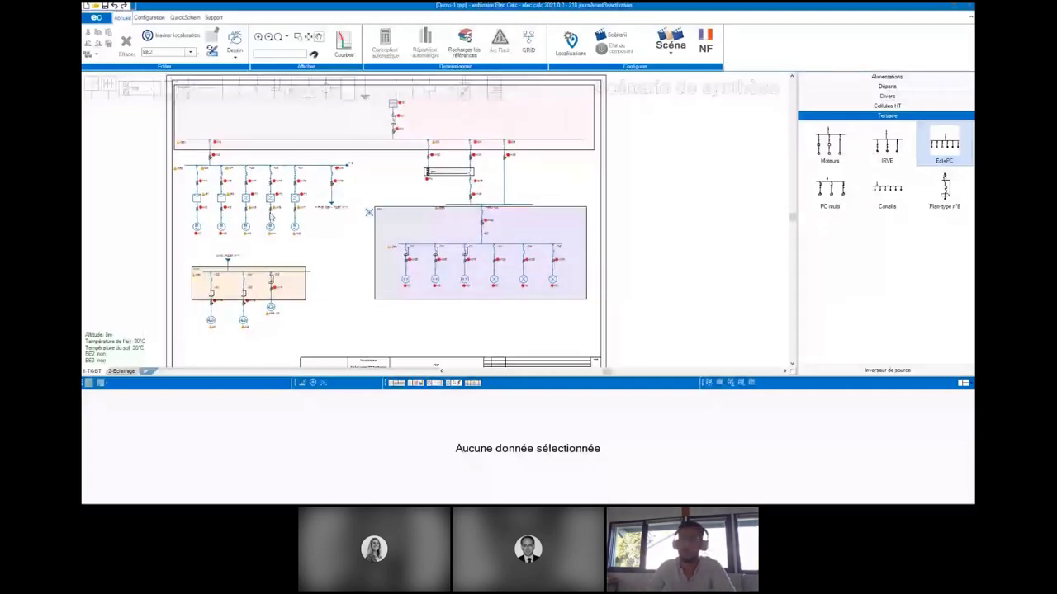
- Select cable W11 between drive T3 and motor M5, limit the message list to the selection, and widen it to read the messages
mouse_move(316, 223)
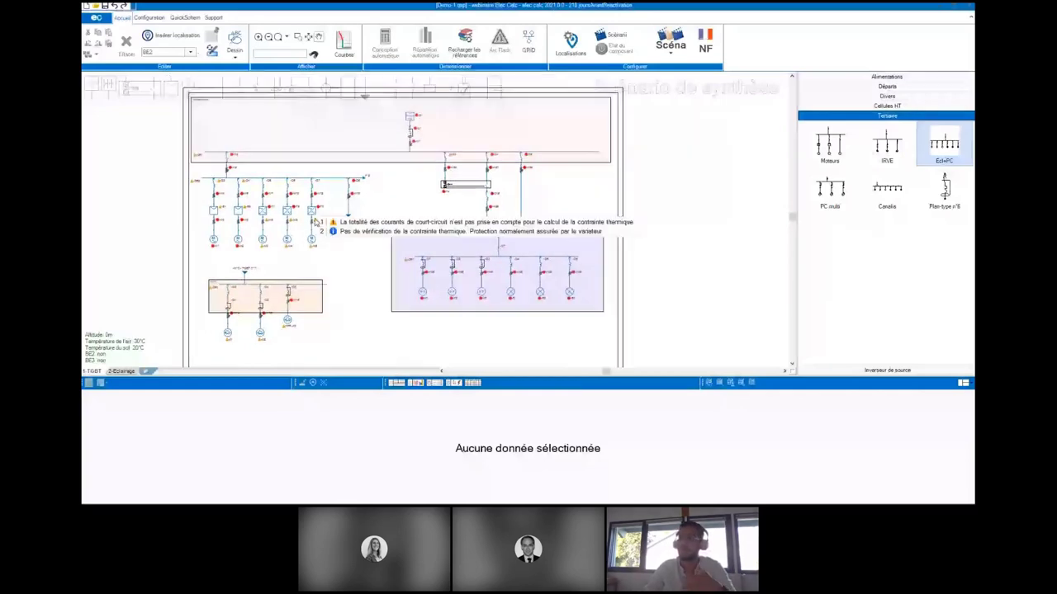
scroll(339, 232, up, 1)
scroll(347, 238, up, 1)
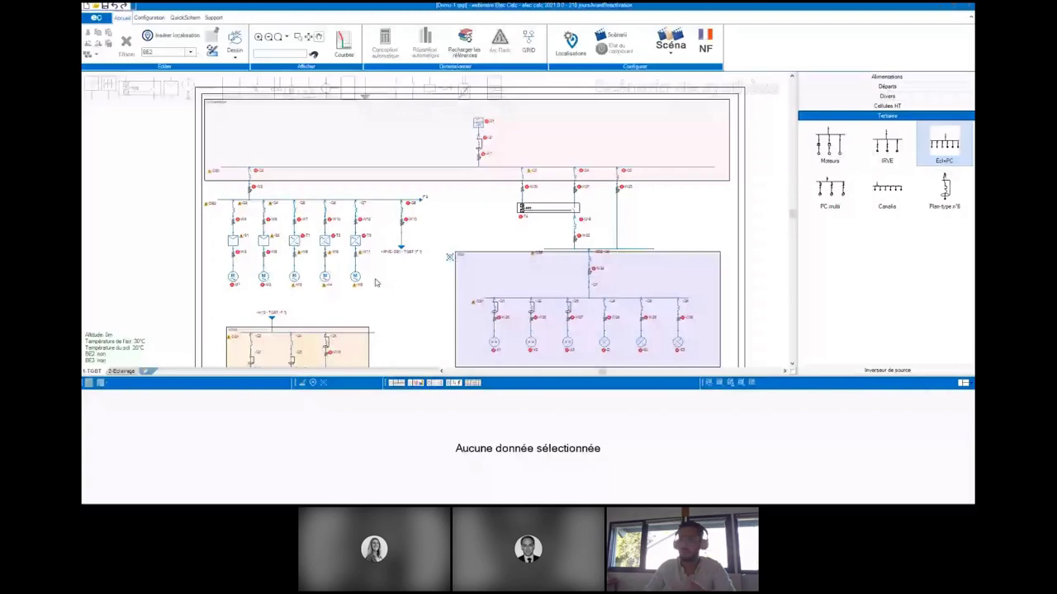
scroll(358, 258, up, 2)
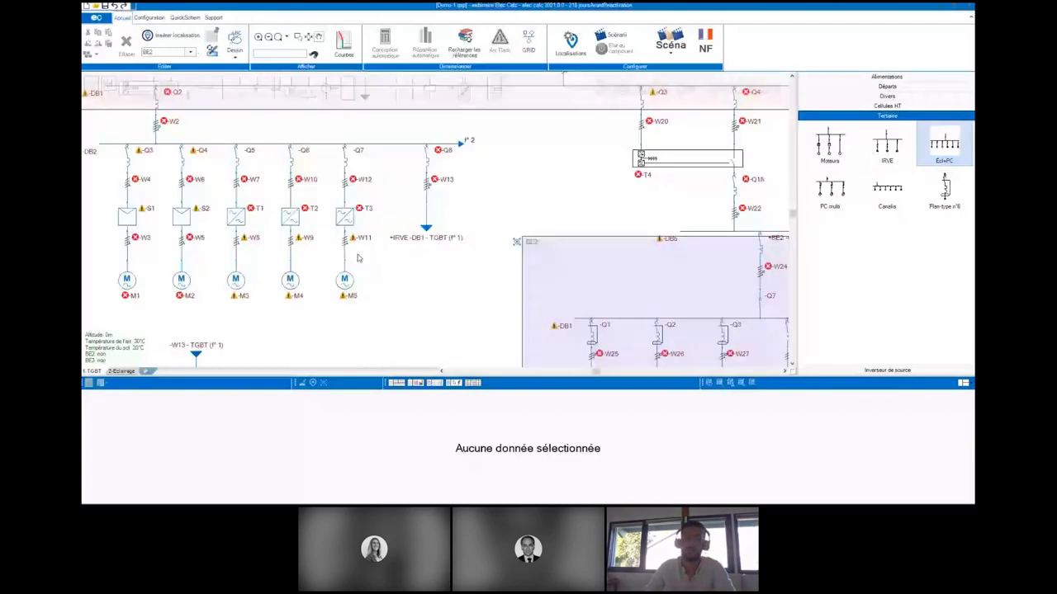
scroll(357, 259, up, 2)
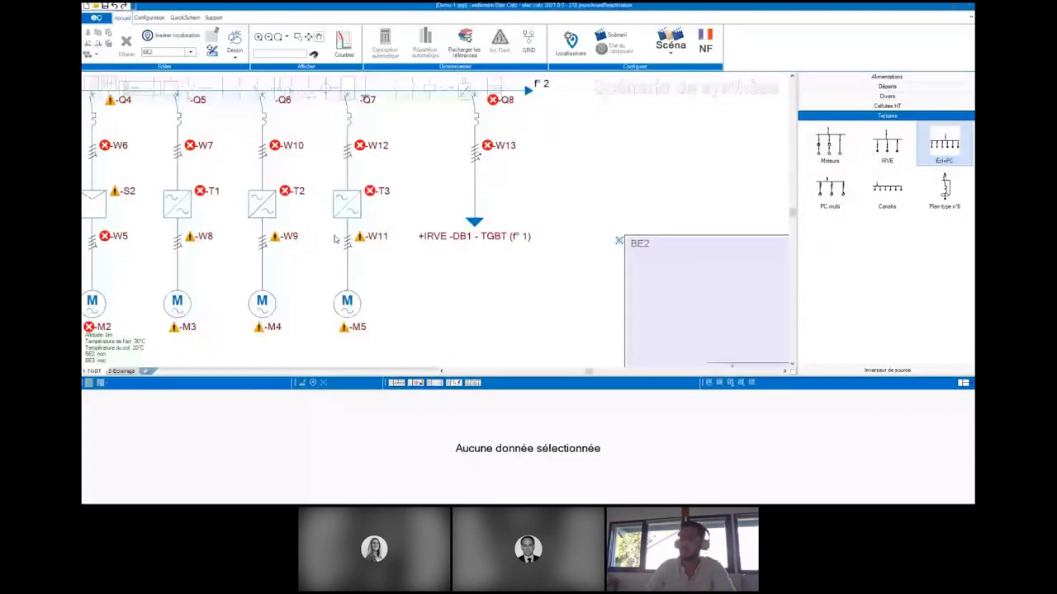
click(347, 244)
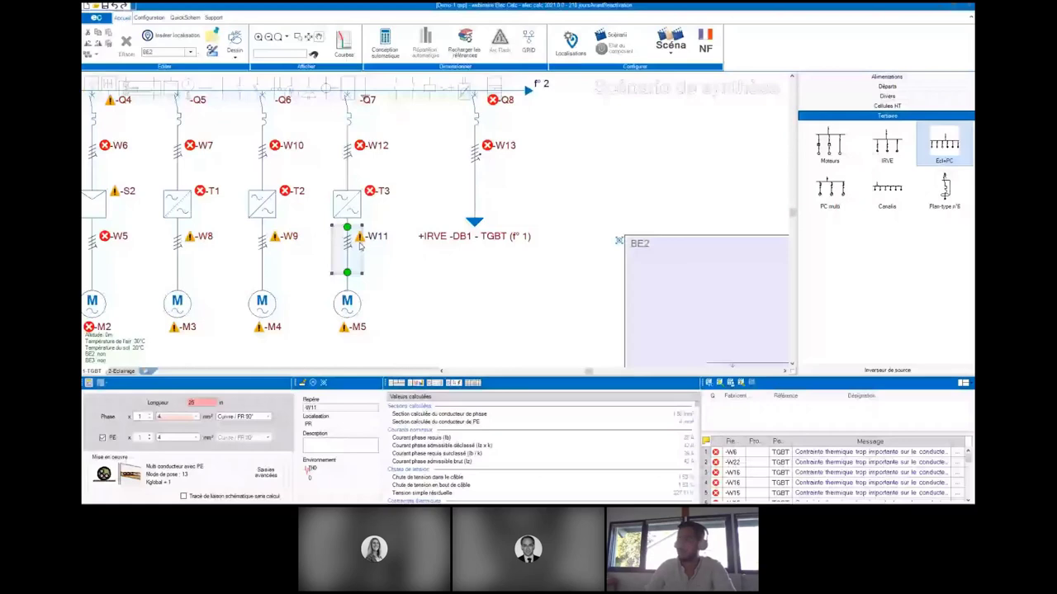
click(706, 442)
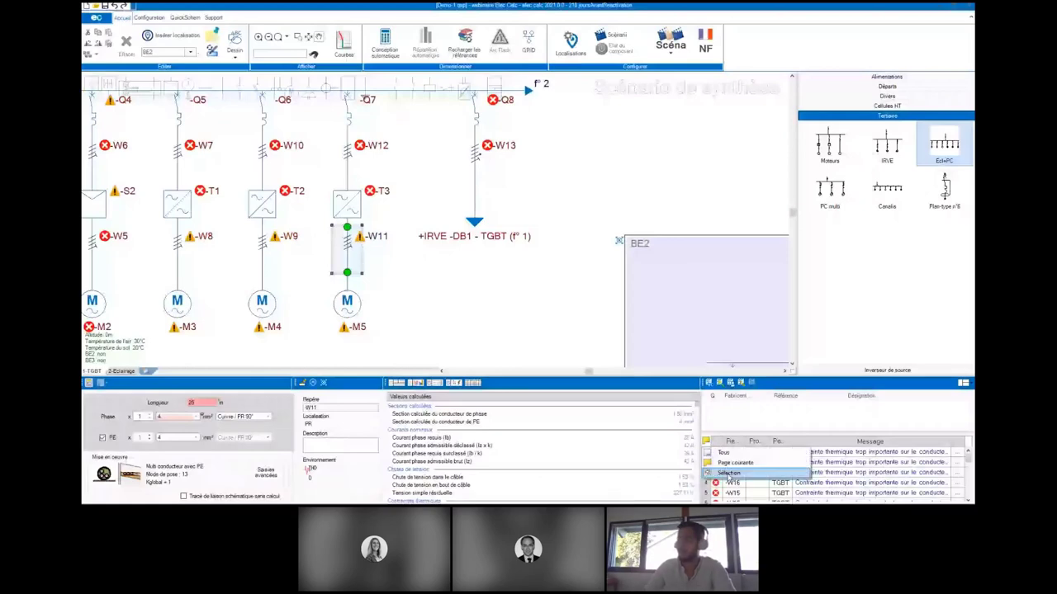
click(728, 473)
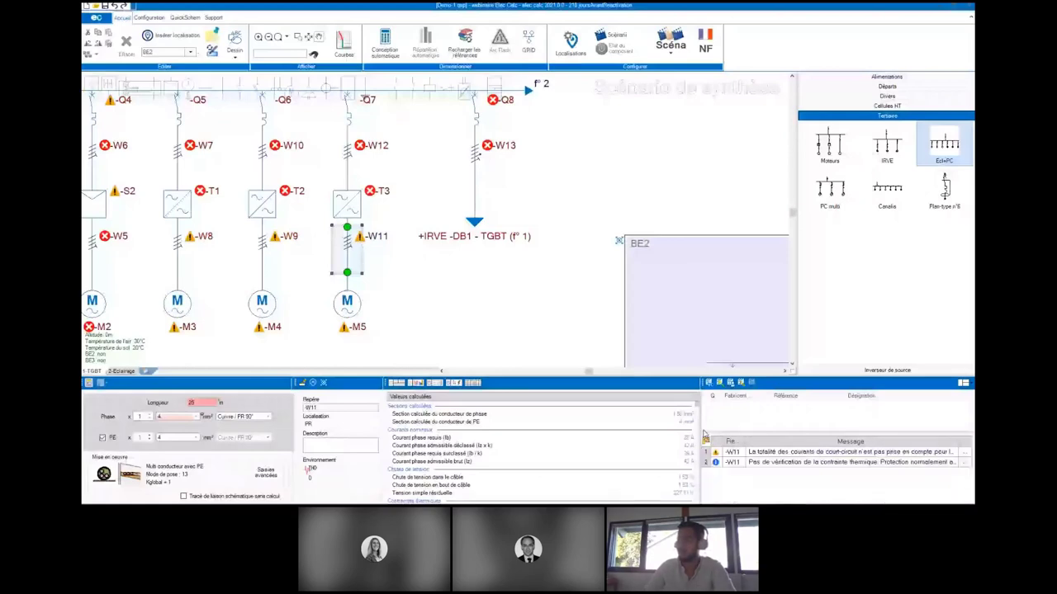
drag(703, 436, 568, 436)
mouse_move(361, 240)
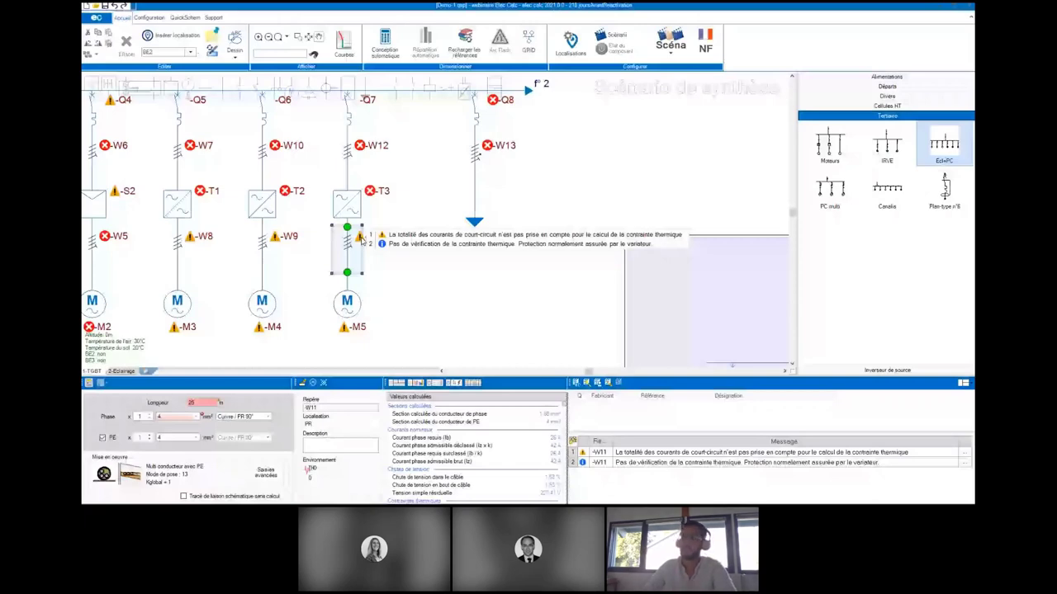
- Examine the messages on breaker Q8 of the IRVE feeder and on cable W27 inside the BE2 frame
scroll(361, 239, down, 3)
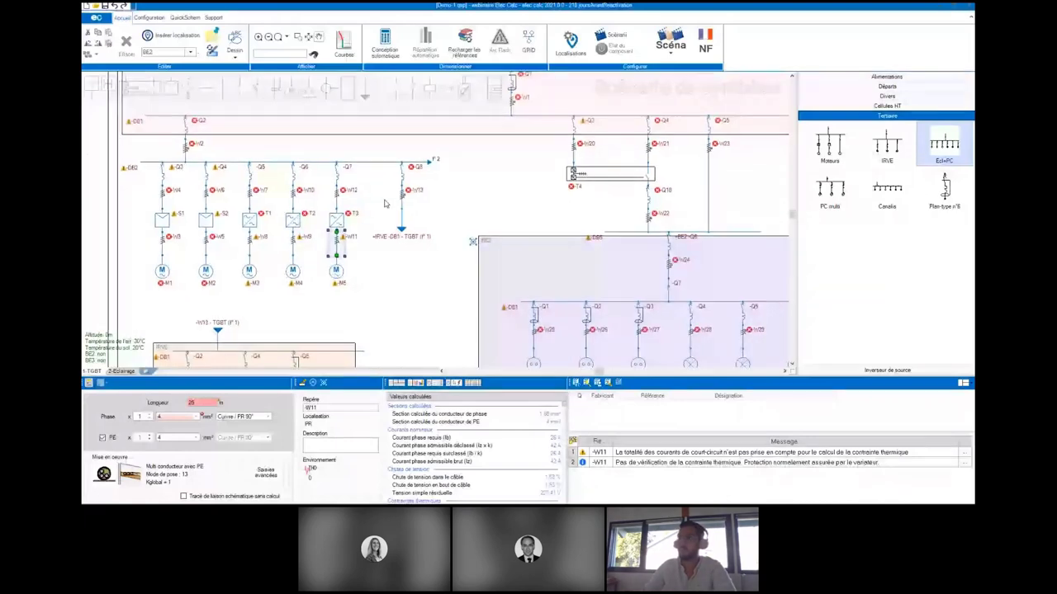
scroll(408, 169, up, 2)
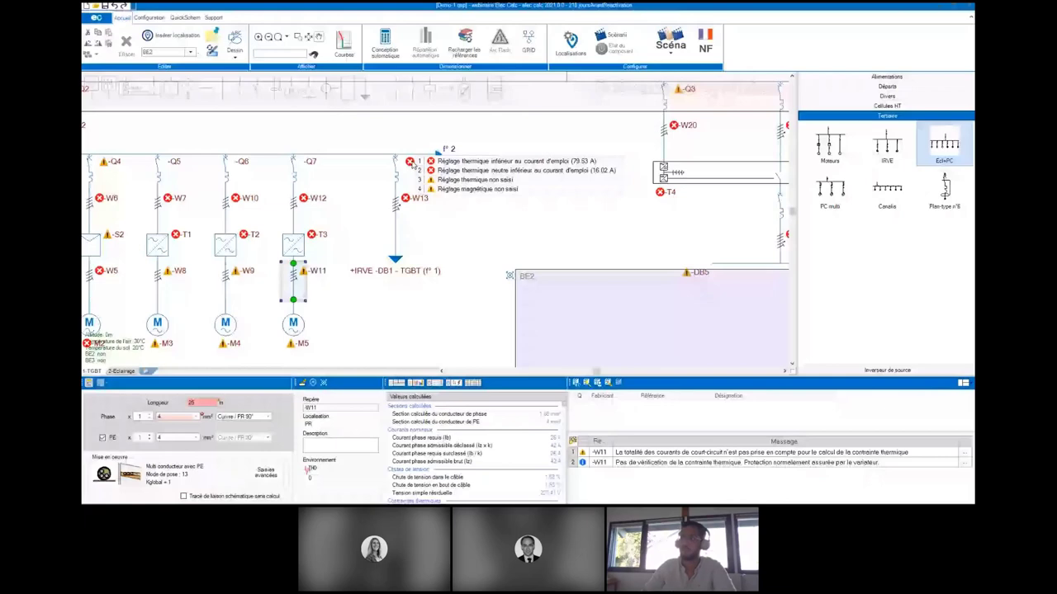
click(412, 166)
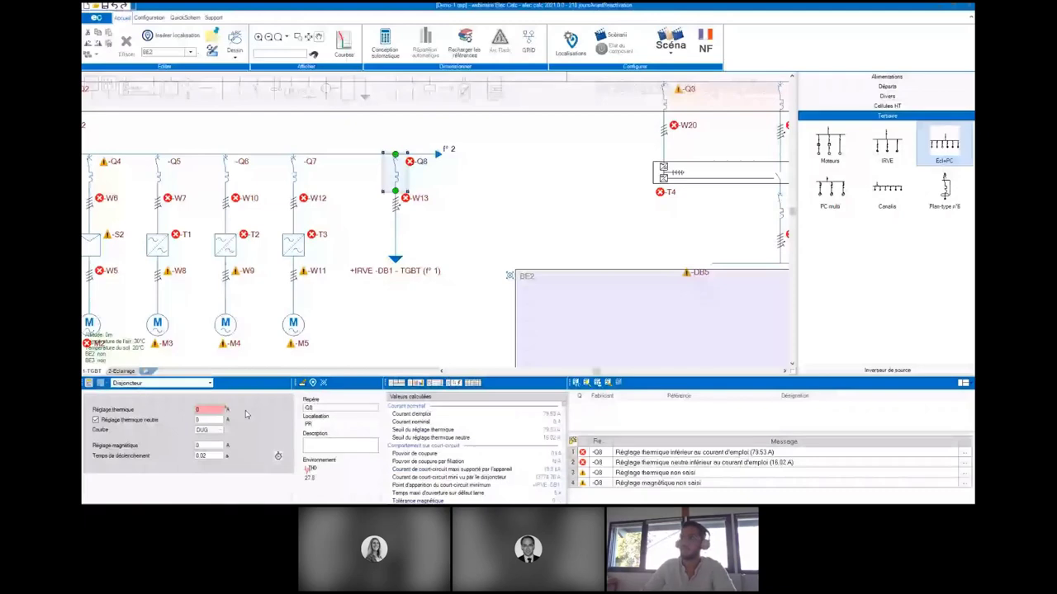
mouse_move(409, 161)
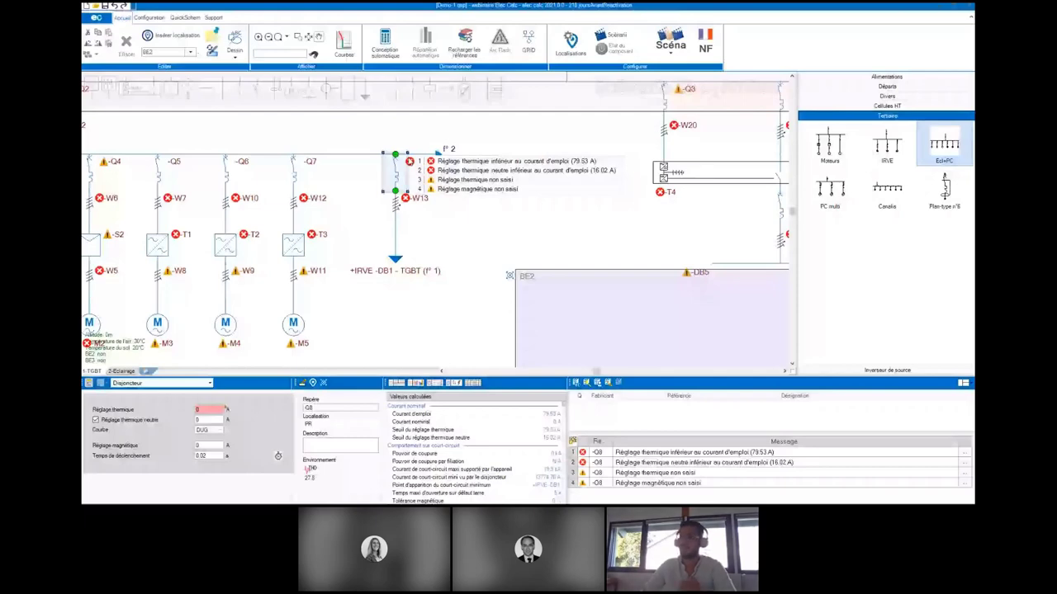
scroll(398, 198, down, 1)
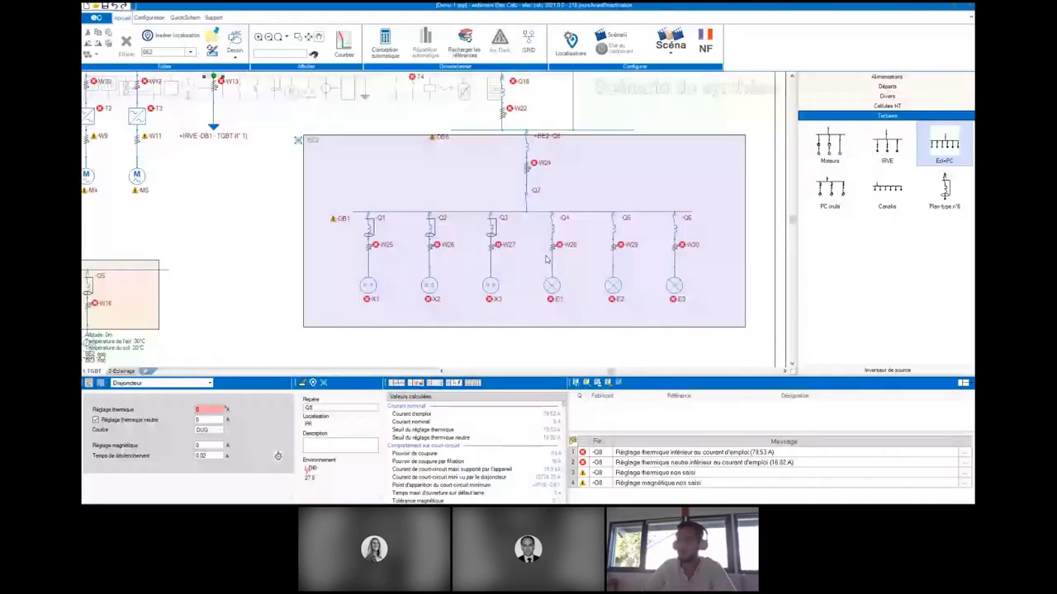
drag(545, 259, 376, 253)
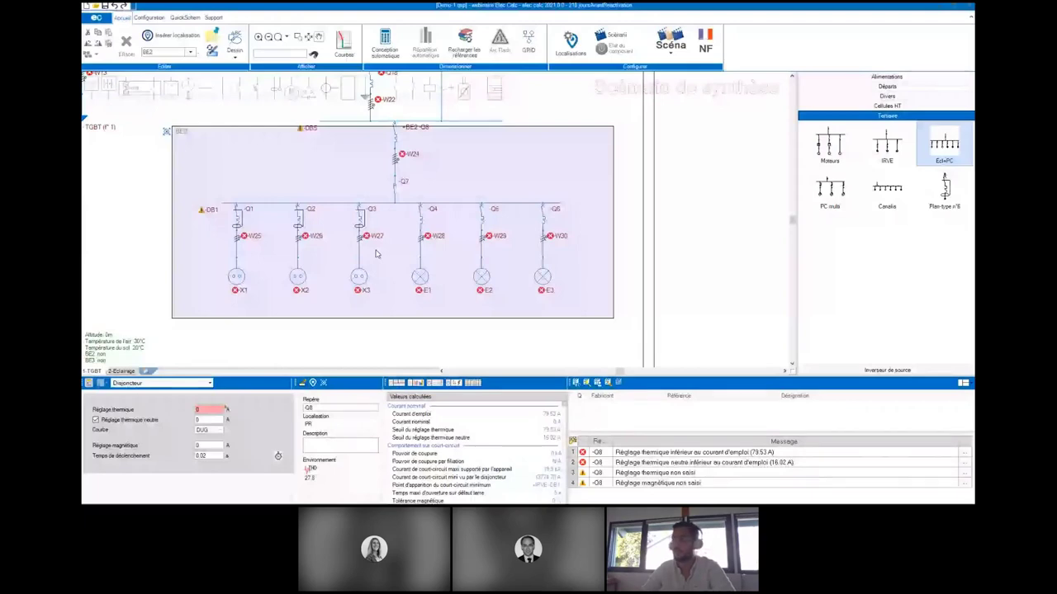
scroll(376, 253, up, 2)
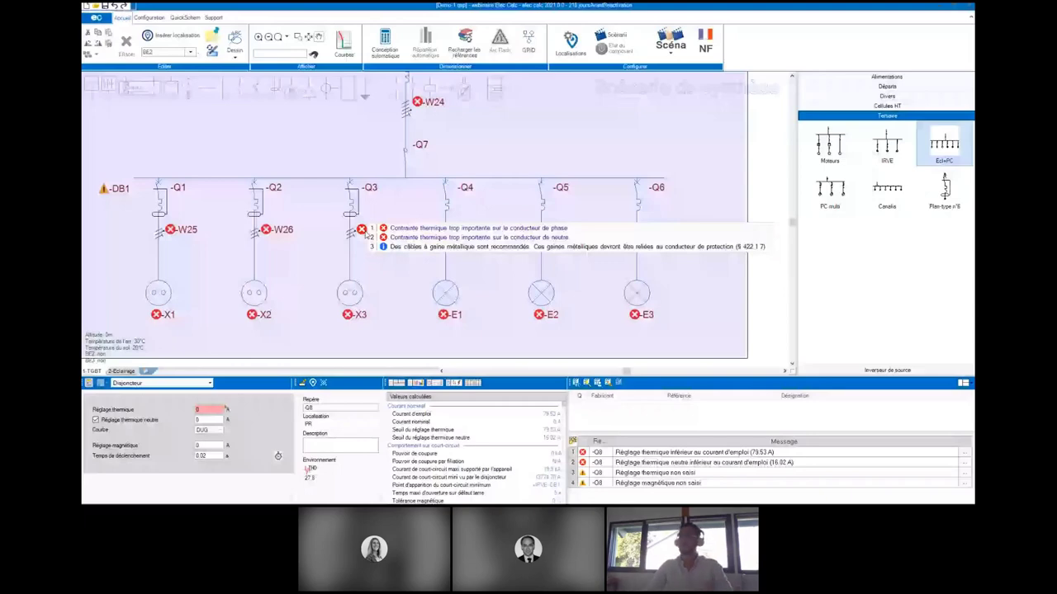
- Set the subscribed power of supply G1 in the Alimentation frame to 150 kVA
scroll(346, 222, down, 3)
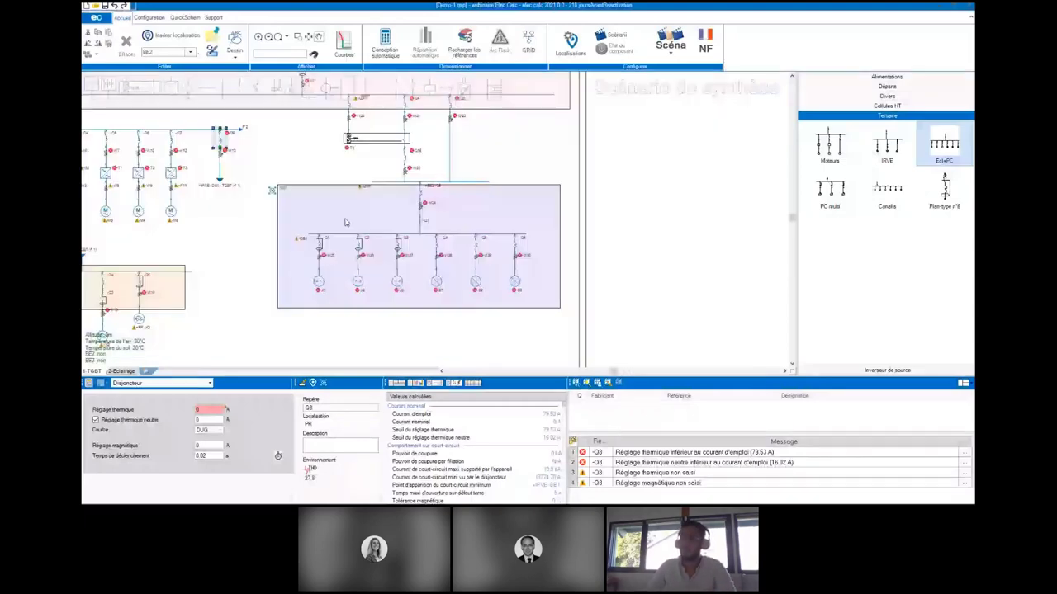
scroll(346, 222, down, 1)
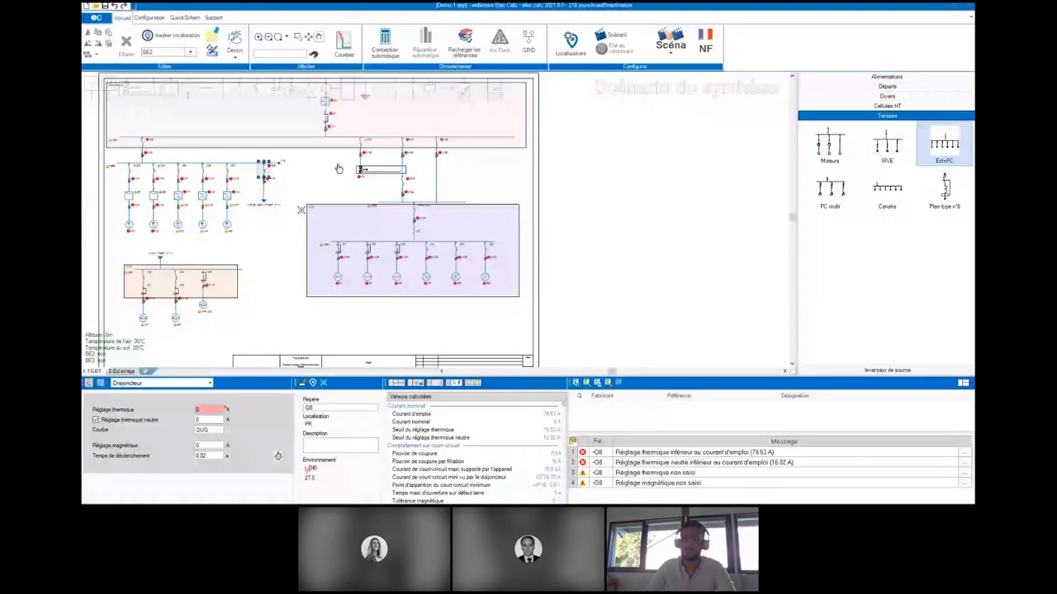
double_click(338, 168)
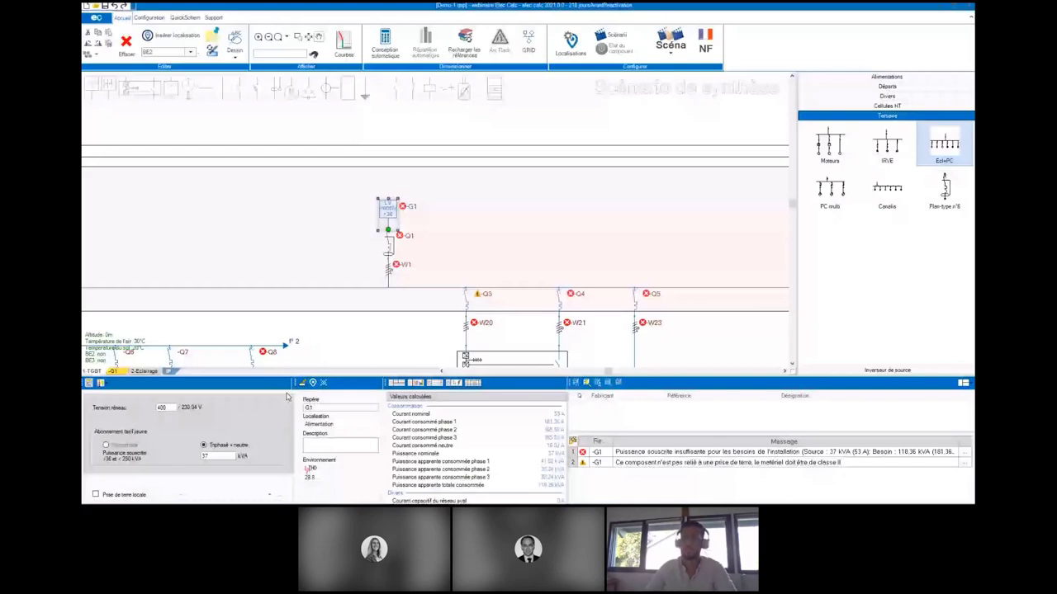
double_click(222, 456)
text(150)
key(Return)
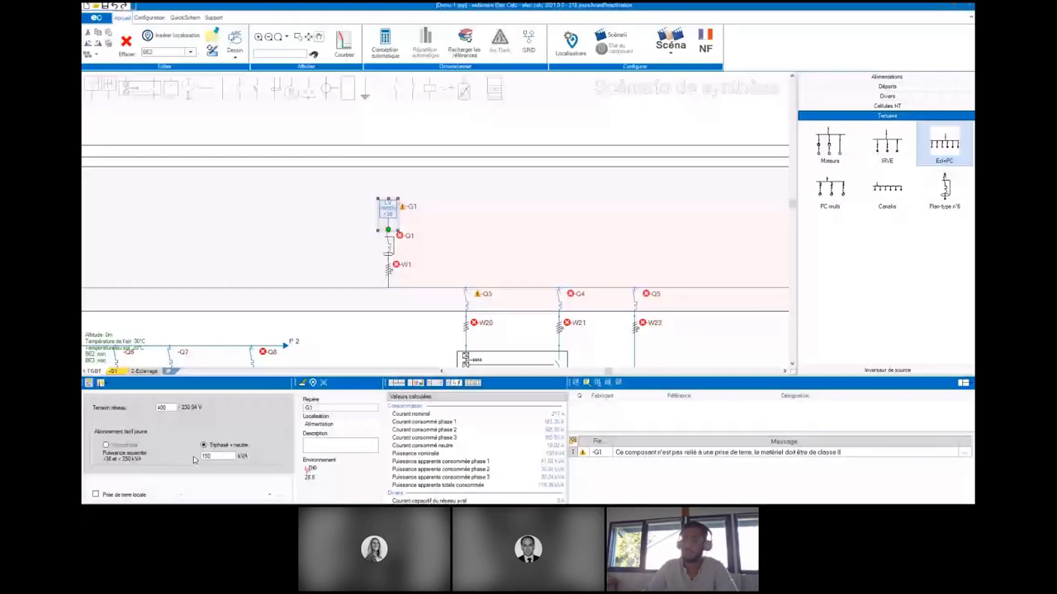
- Enable the local earth electrode on supply G1 and connect it to the GND electrode, keeping its existing properties
click(95, 496)
click(280, 494)
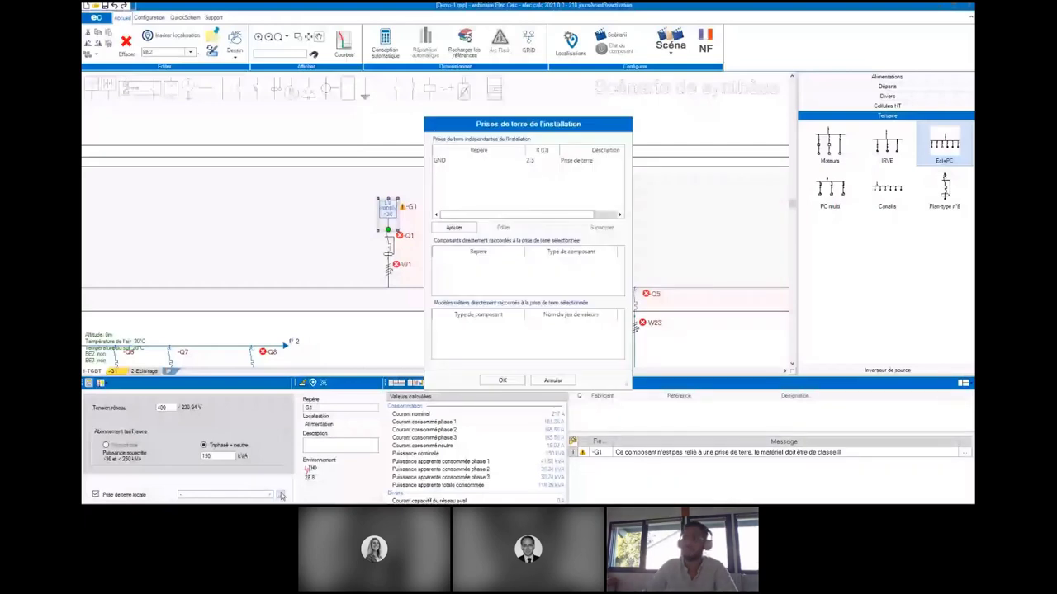
double_click(462, 160)
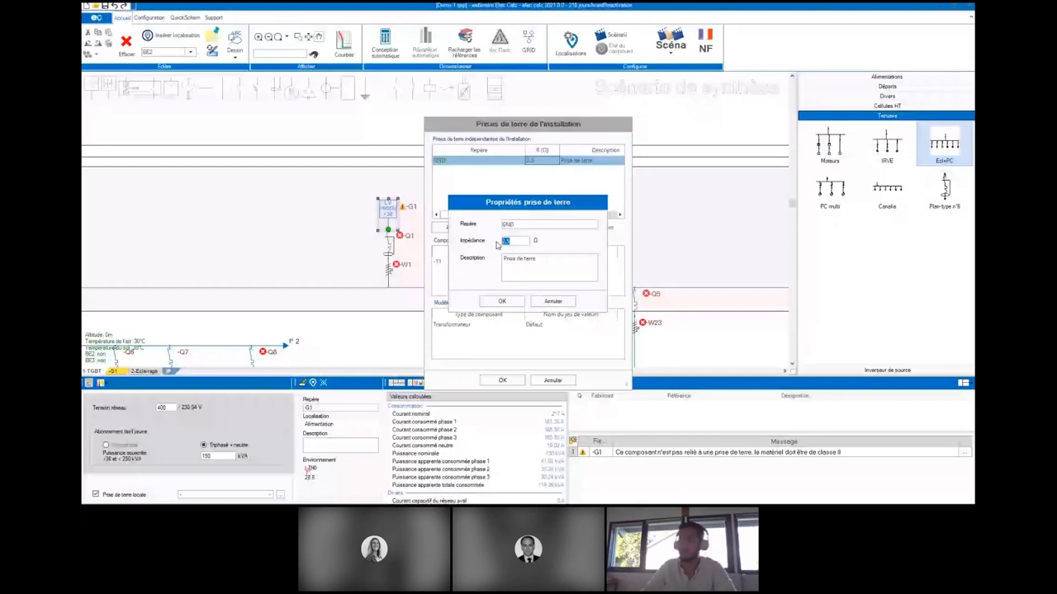
click(503, 301)
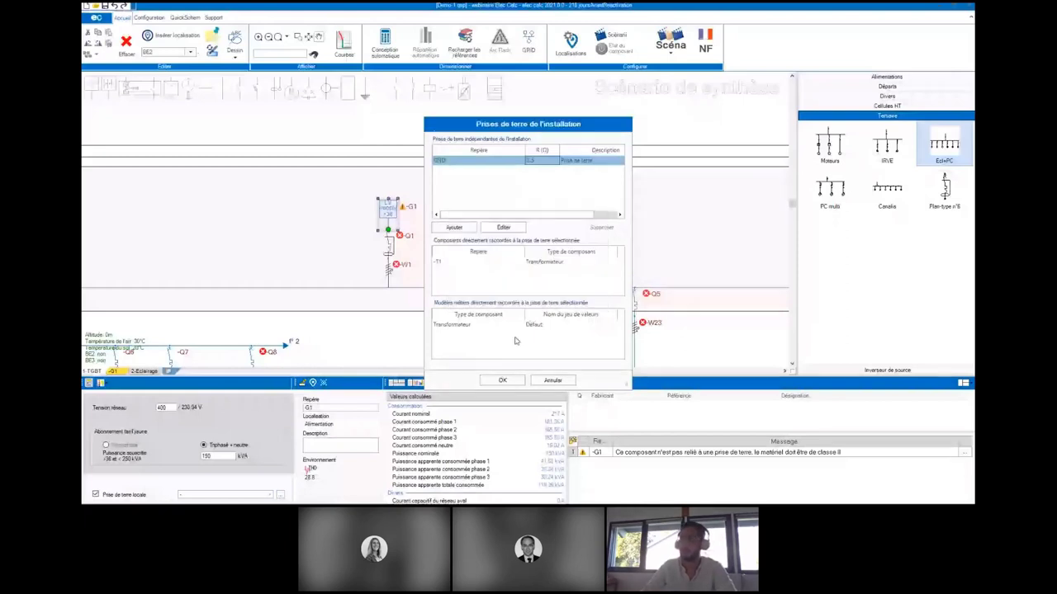
click(505, 381)
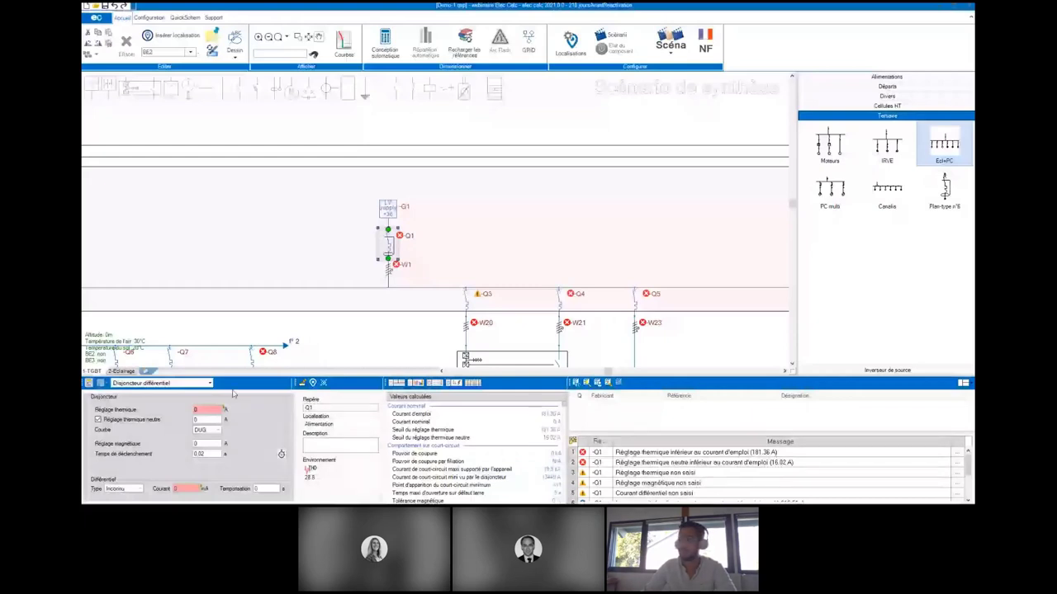
- Review the messages of incoming differential breaker Q1 and run the automatic design (Conception automatique) on it
scroll(747, 469, down, 1)
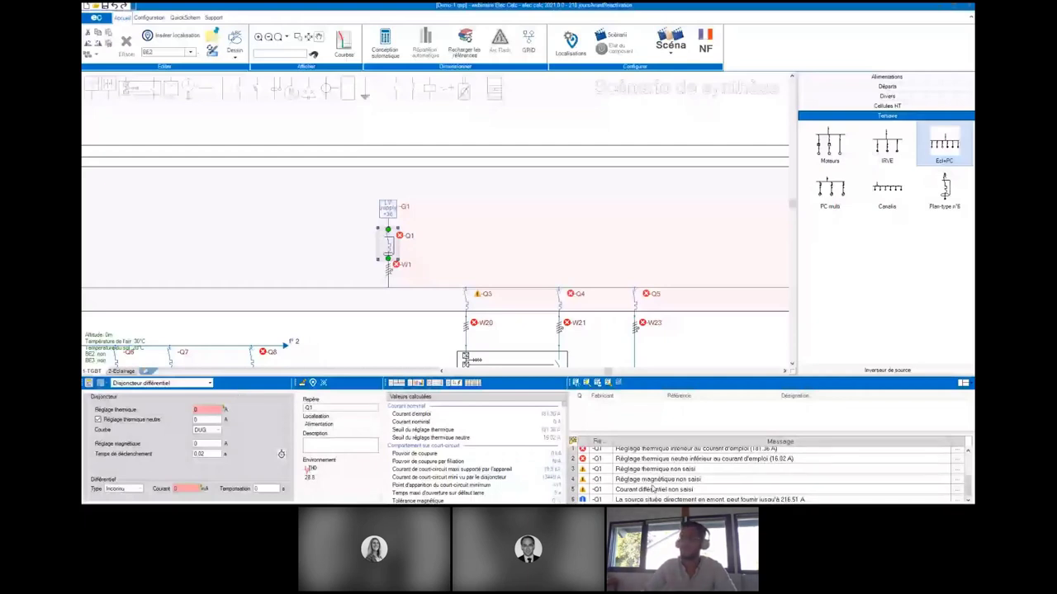
mouse_move(399, 237)
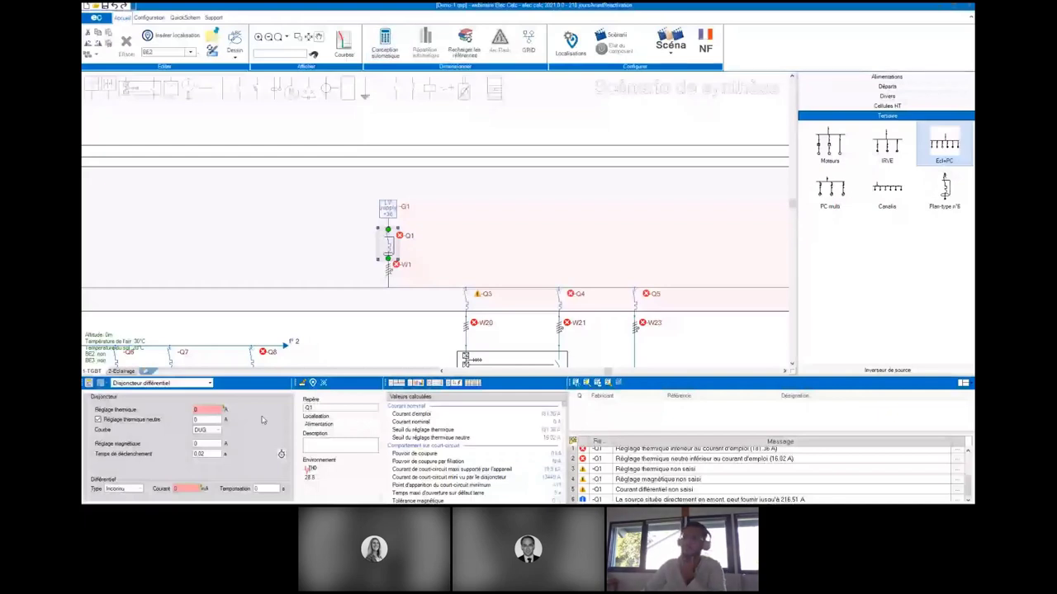
click(385, 42)
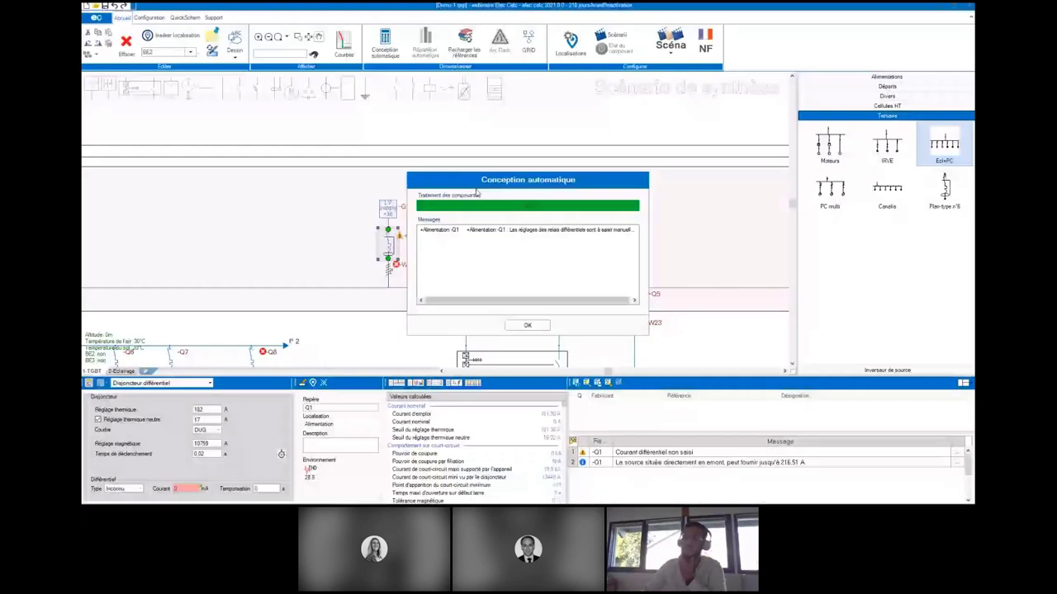
click(526, 326)
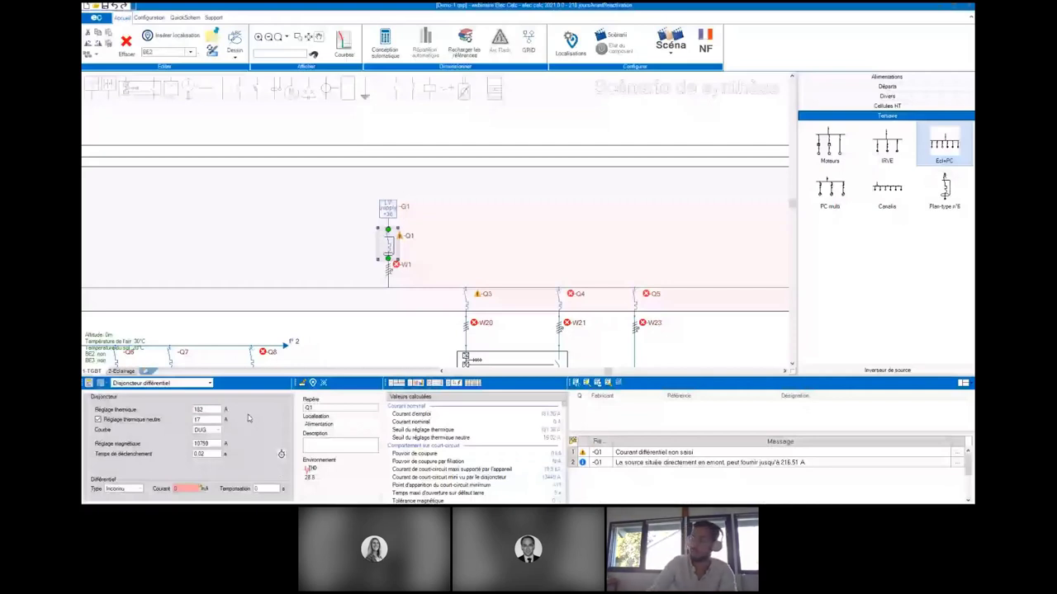
- Set the thermal setting of incoming breaker Q1 to 220 A and its differential current to 300 mA
double_click(200, 410)
text(2)
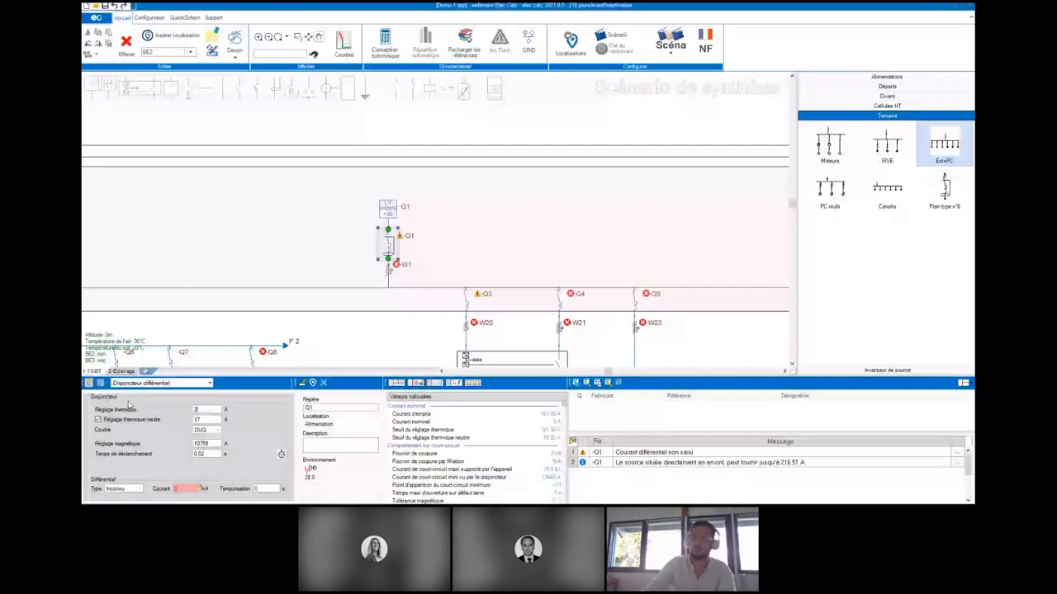
text(00)
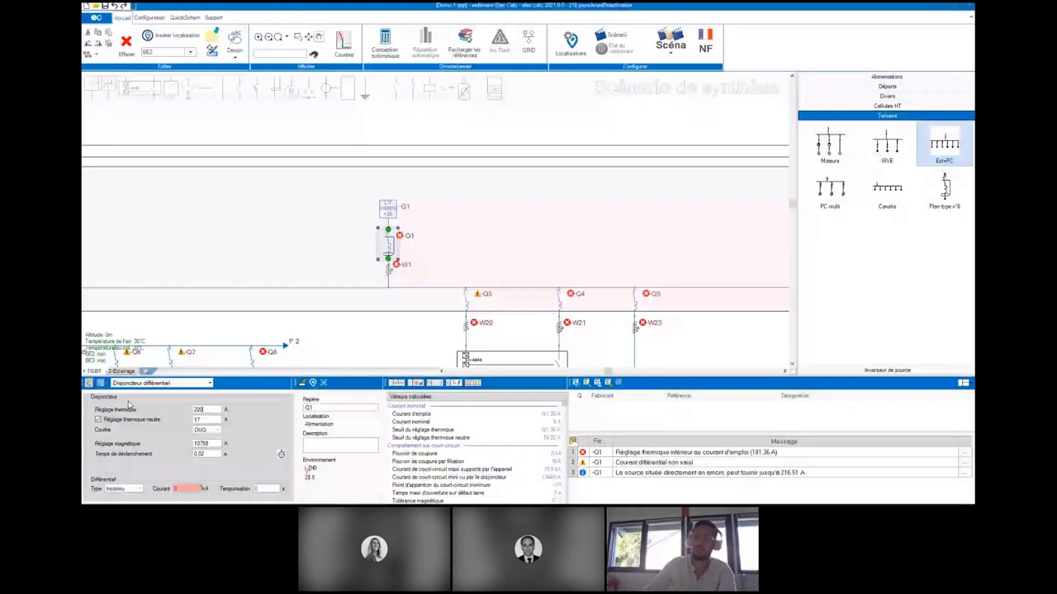
key(Tab)
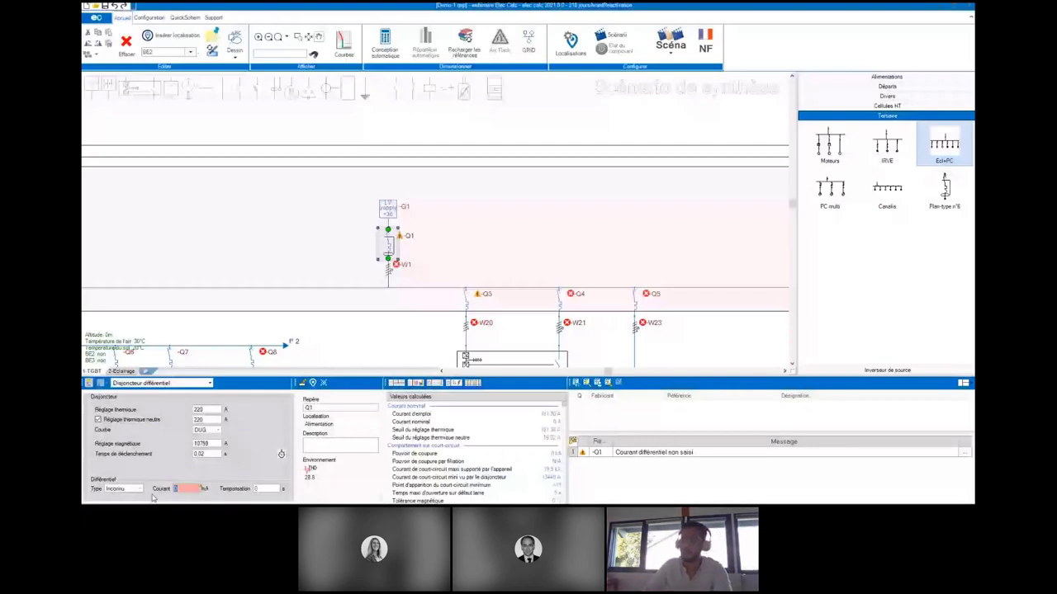
text(300)
key(Return)
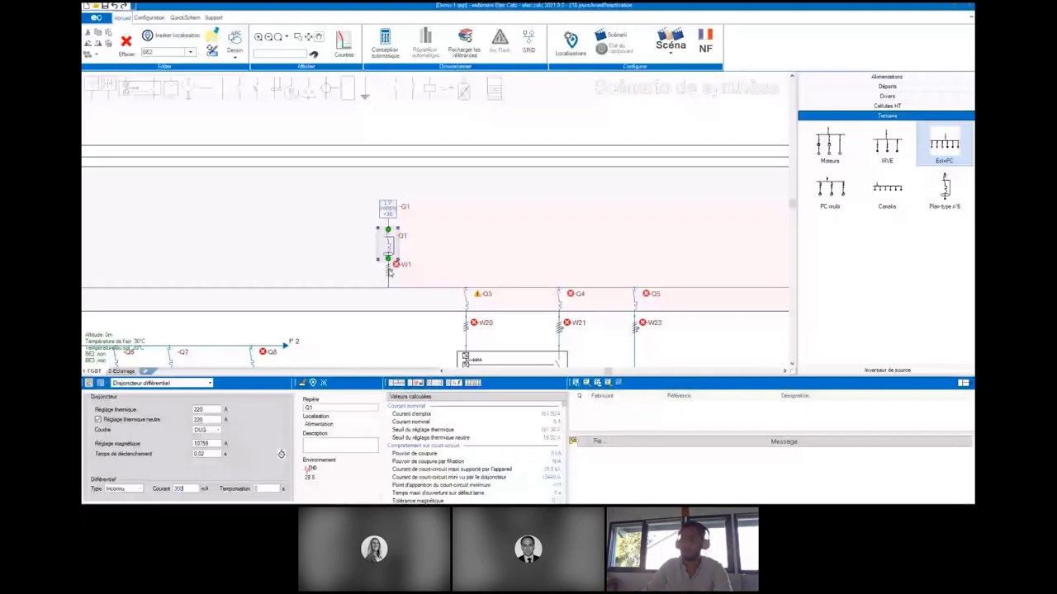
- Open the laying mode of cable W1 and set its type to Multi conducteur avec PE séparé, keeping one conductor per phase
click(390, 270)
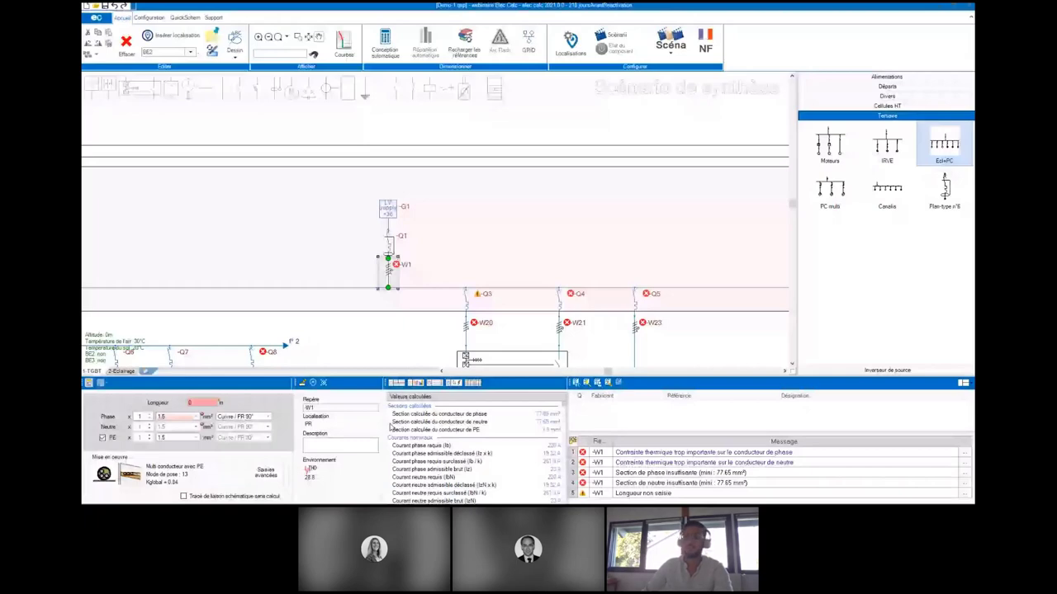
key(Up)
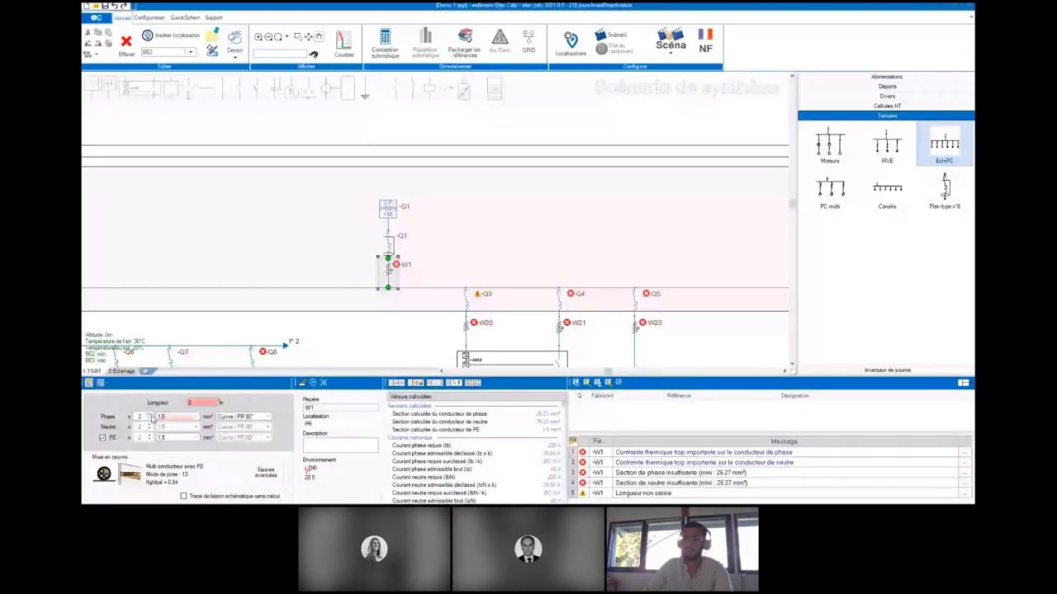
click(150, 418)
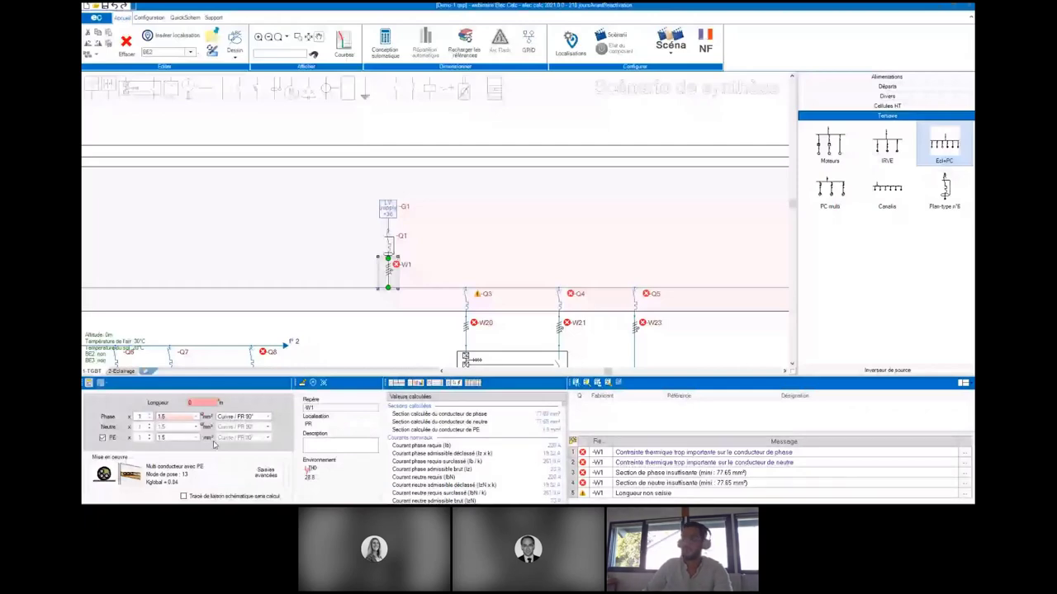
click(130, 473)
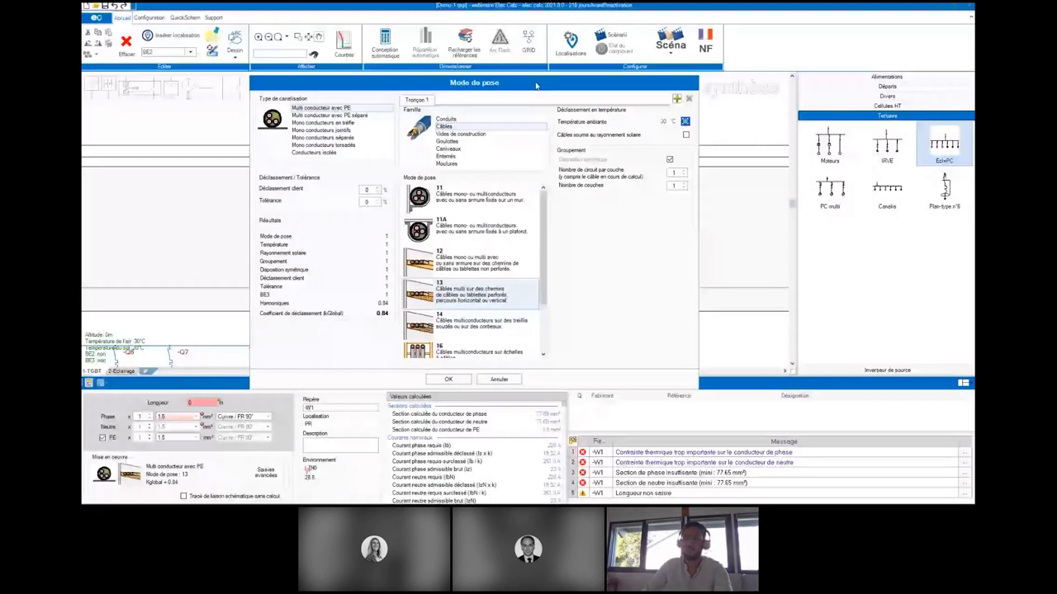
drag(536, 85, 509, 82)
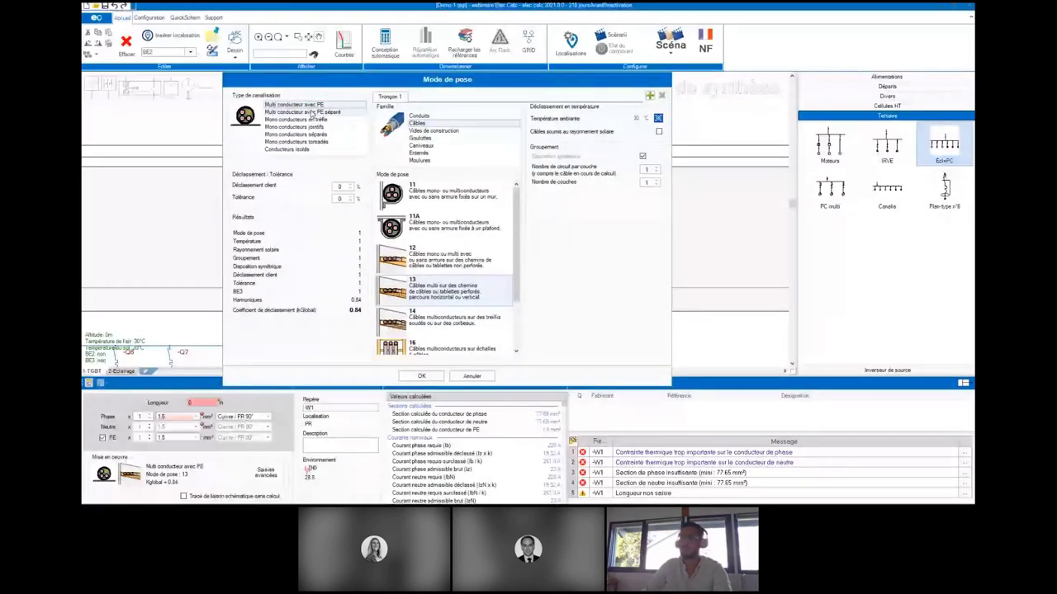
click(313, 112)
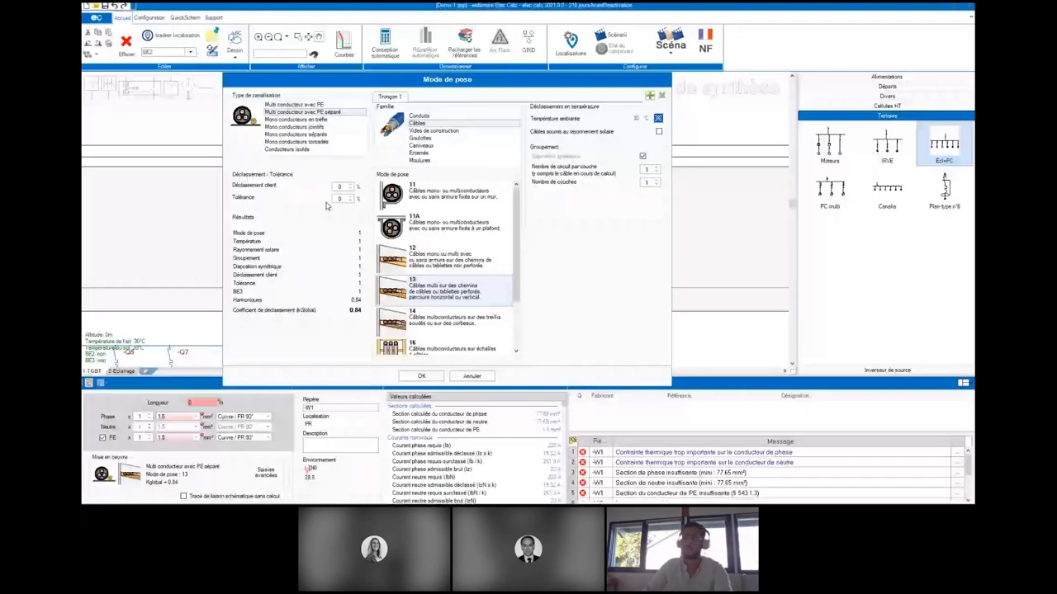
- Define three laying sections for cable W1: Enterrés mode 61, Goulottes mode 31A and Câbles mode 13
click(426, 138)
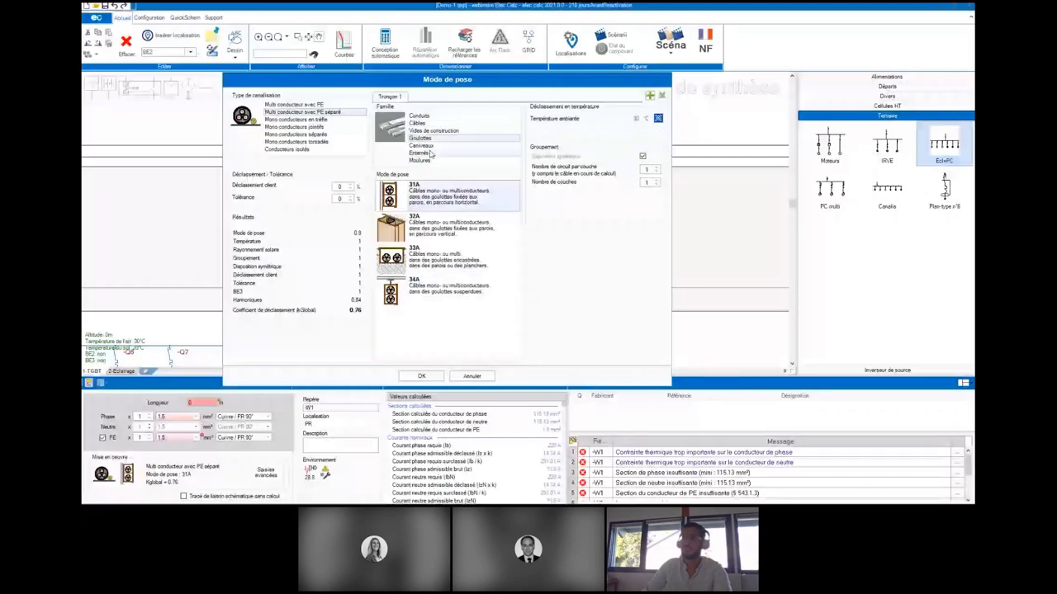
click(431, 154)
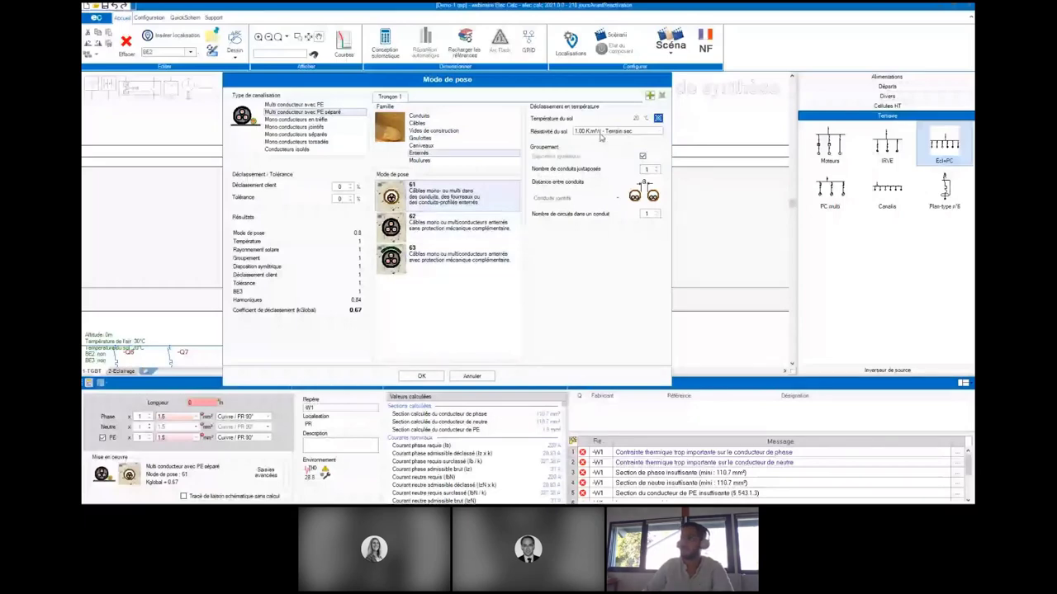
click(418, 138)
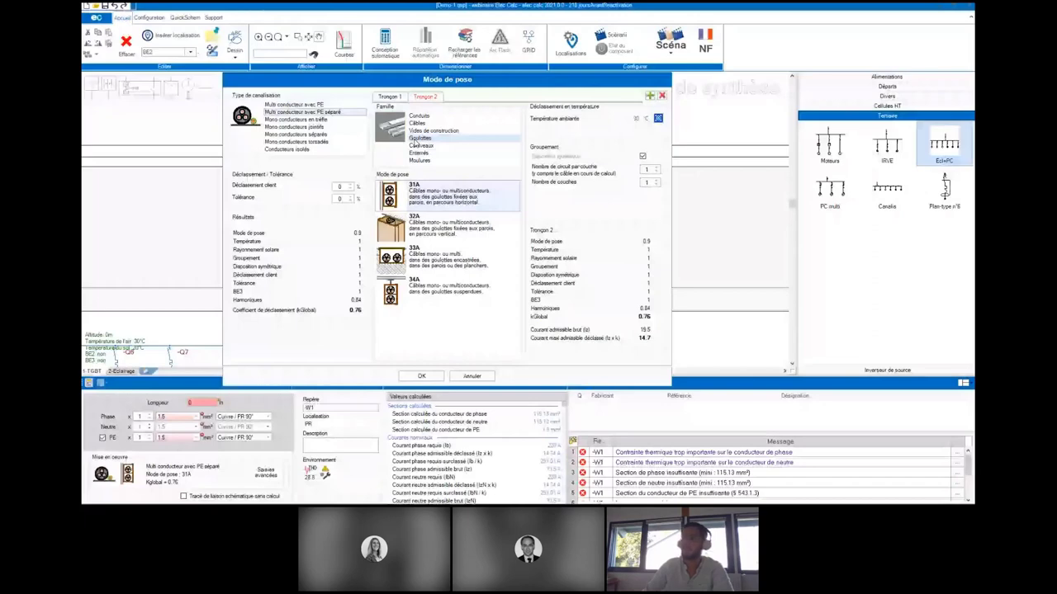
click(417, 123)
click(452, 289)
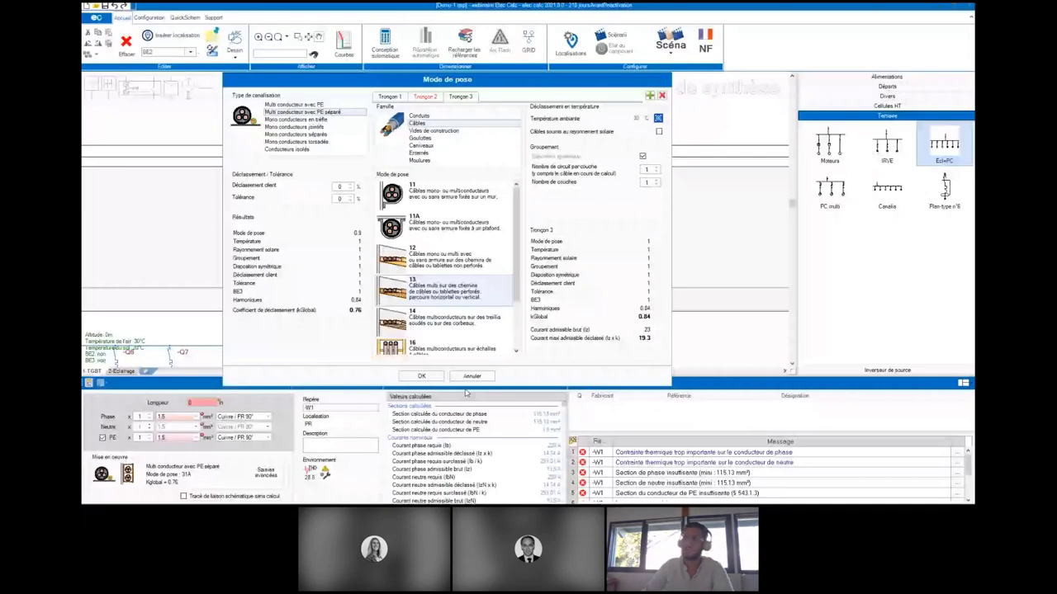
click(428, 97)
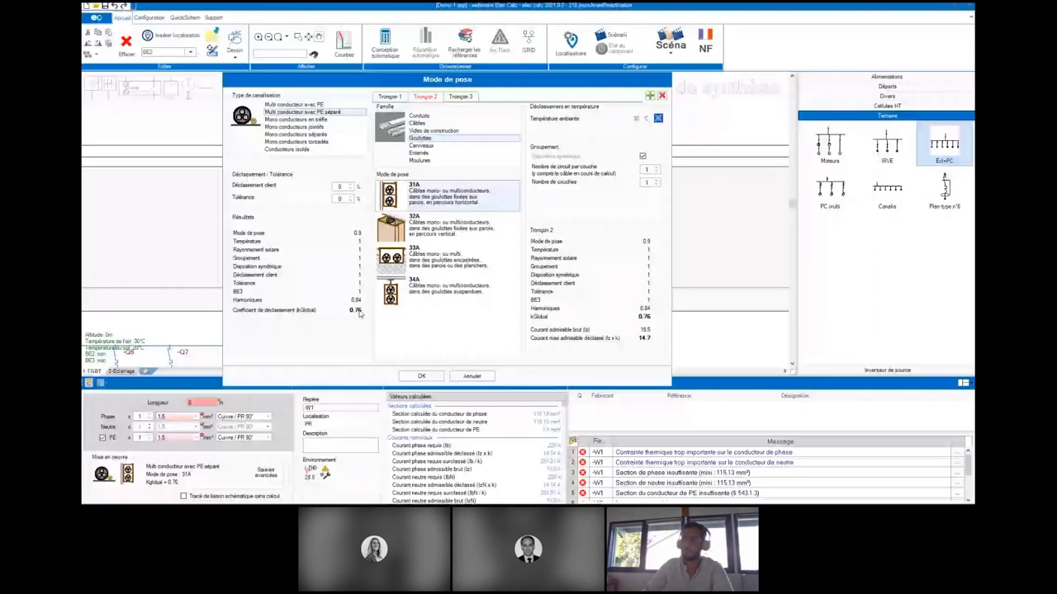
click(442, 379)
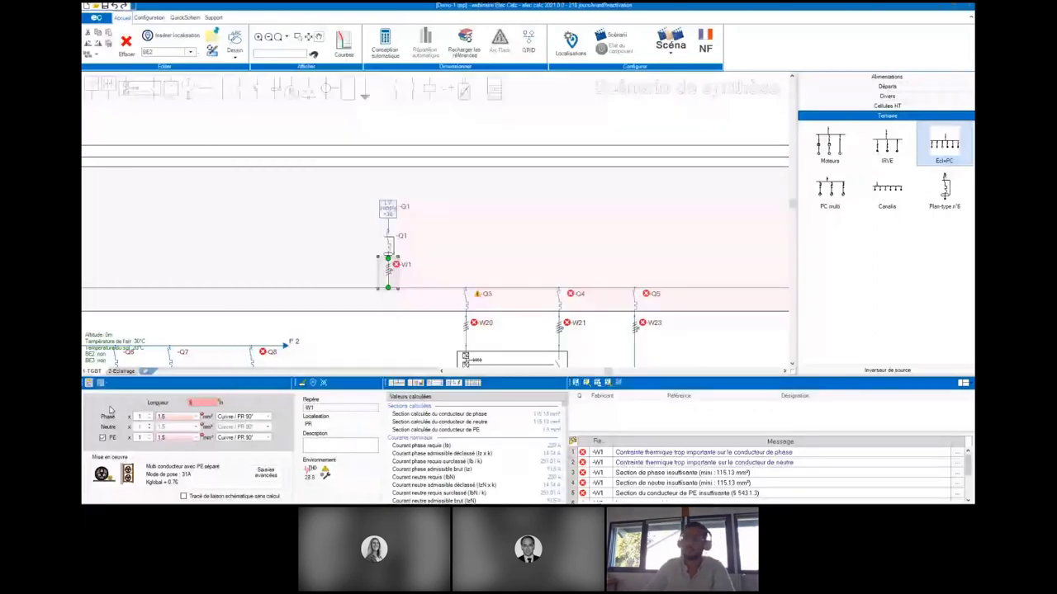
- Set the length of cable W1 to 100 m and run the automatic design (Conception automatique) on it
text(100)
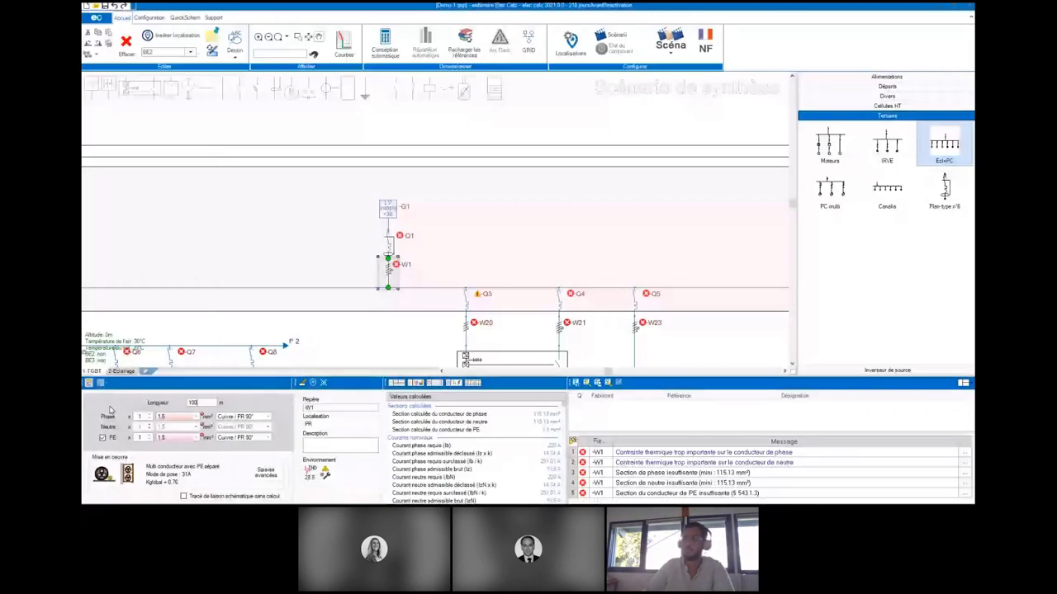
click(385, 41)
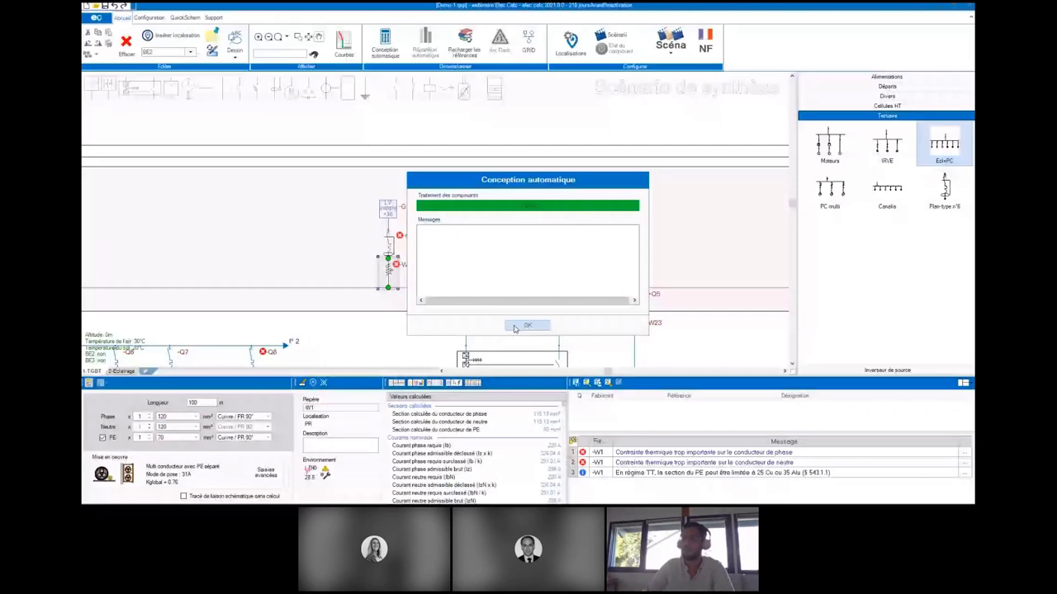
click(521, 326)
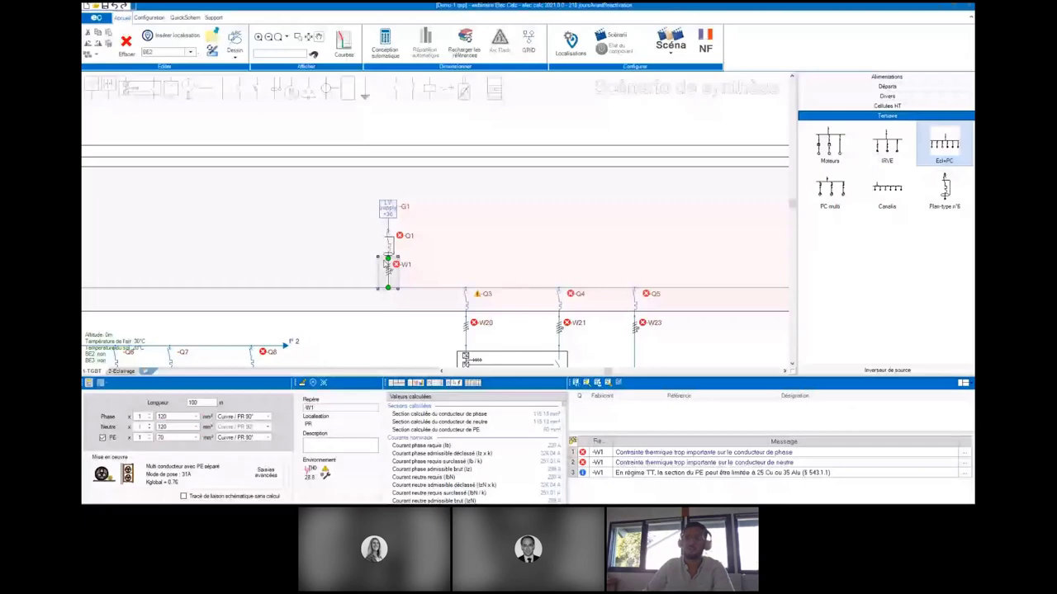
click(387, 264)
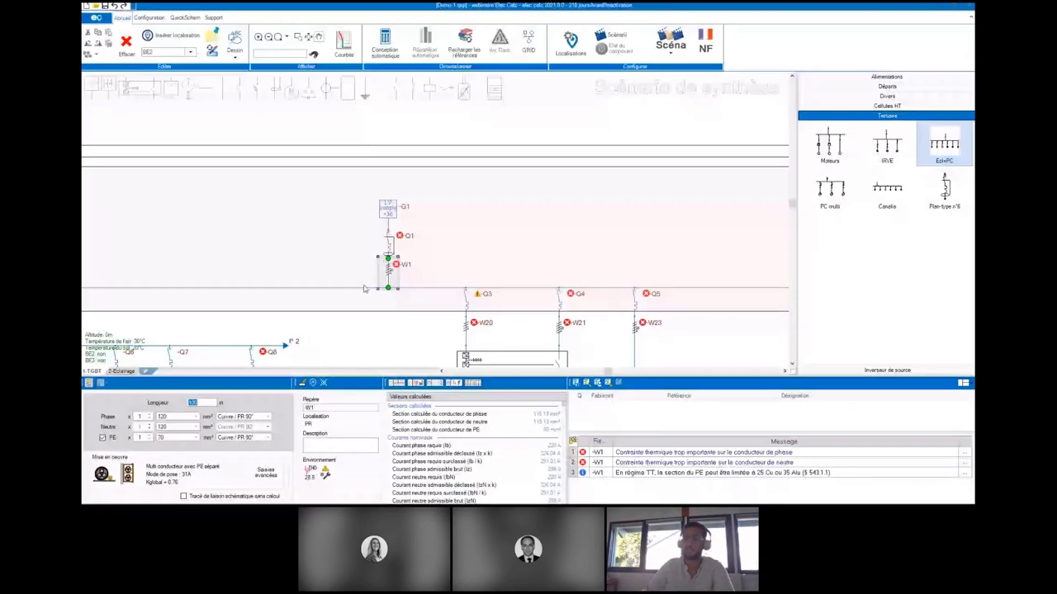
- Review the messages of breaker Q1 and set its magnetic setting (Réglage magnétique) to 3700 A
click(390, 241)
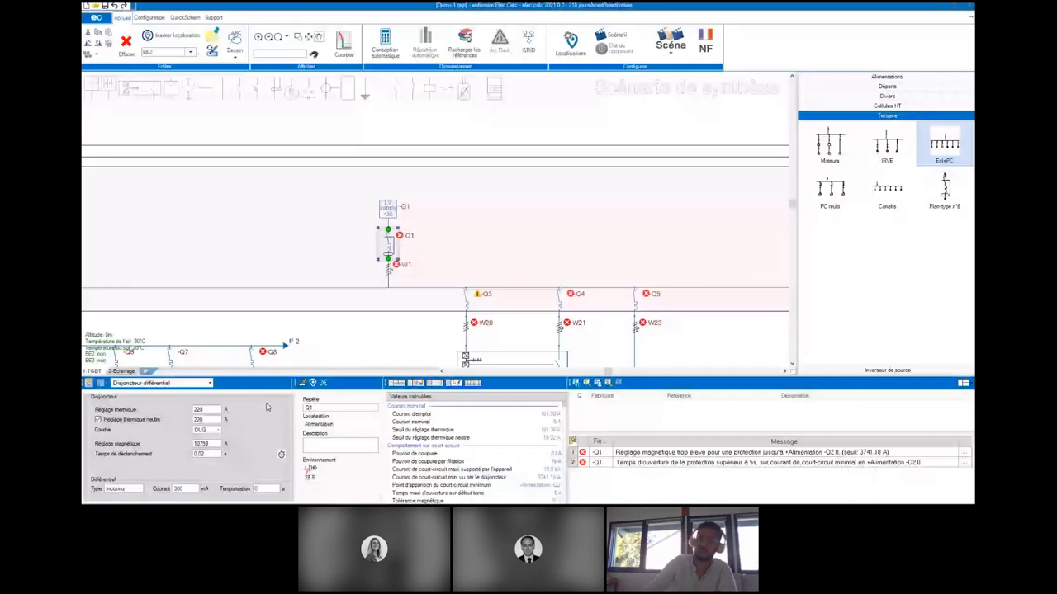
double_click(200, 443)
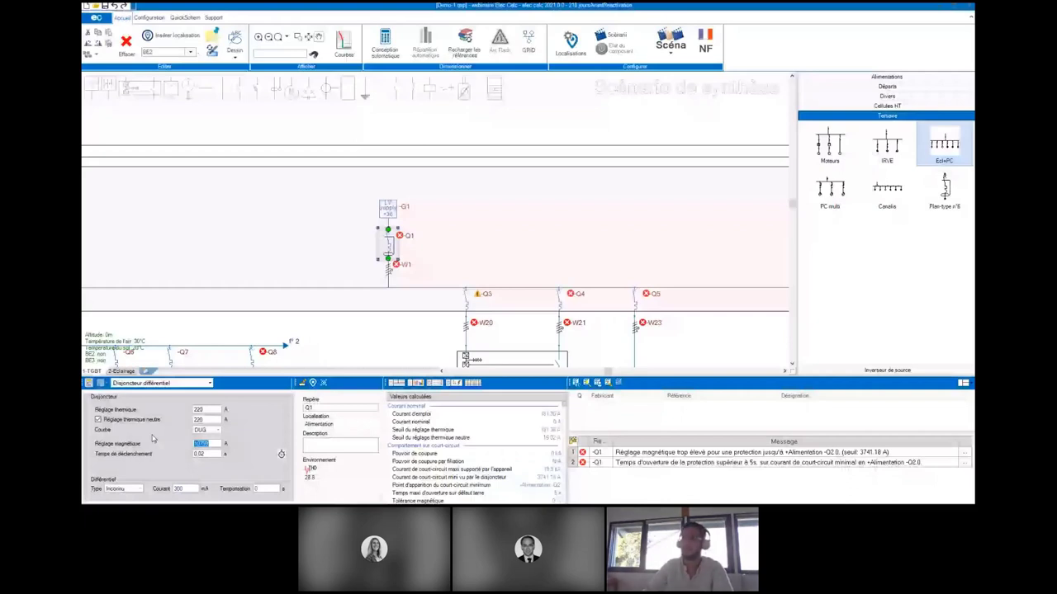
text(3000)
key(Return)
click(384, 251)
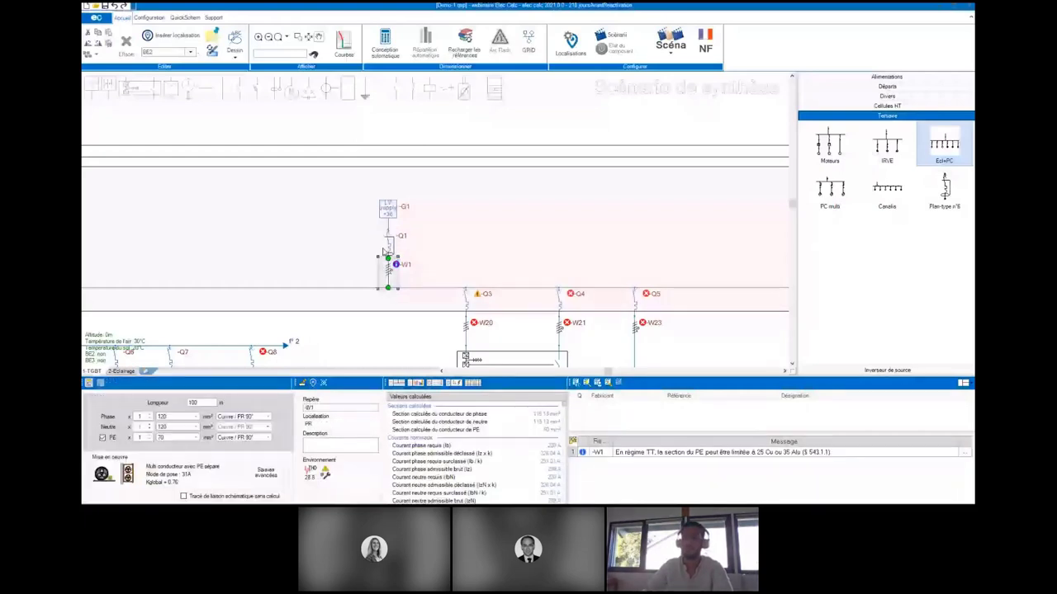
click(386, 244)
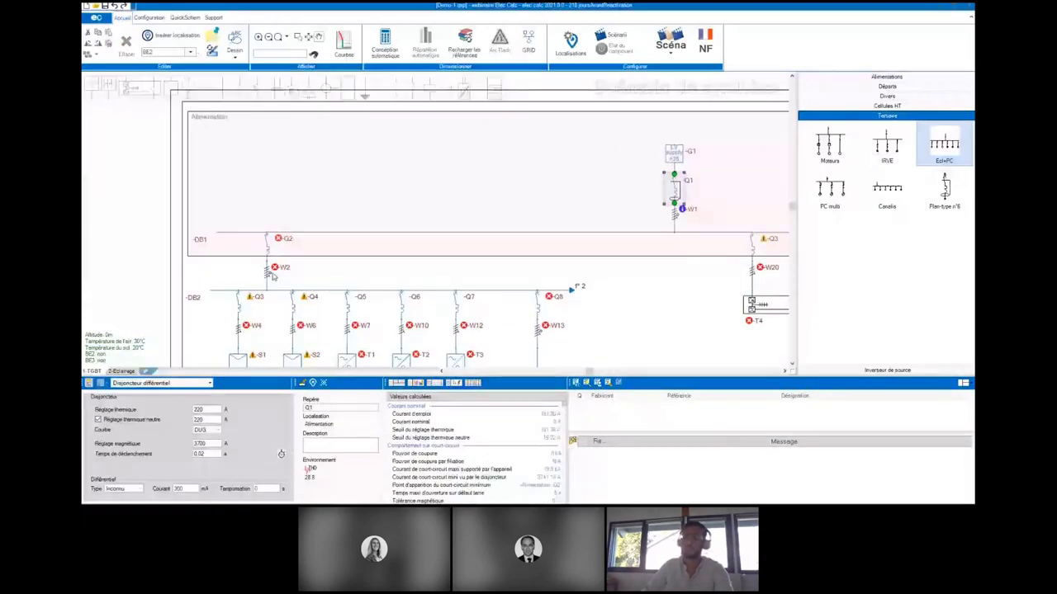
- Run the automatic design on breaker Q2 and cable W2, set W2's length to 29 m and rerun the design
click(272, 277)
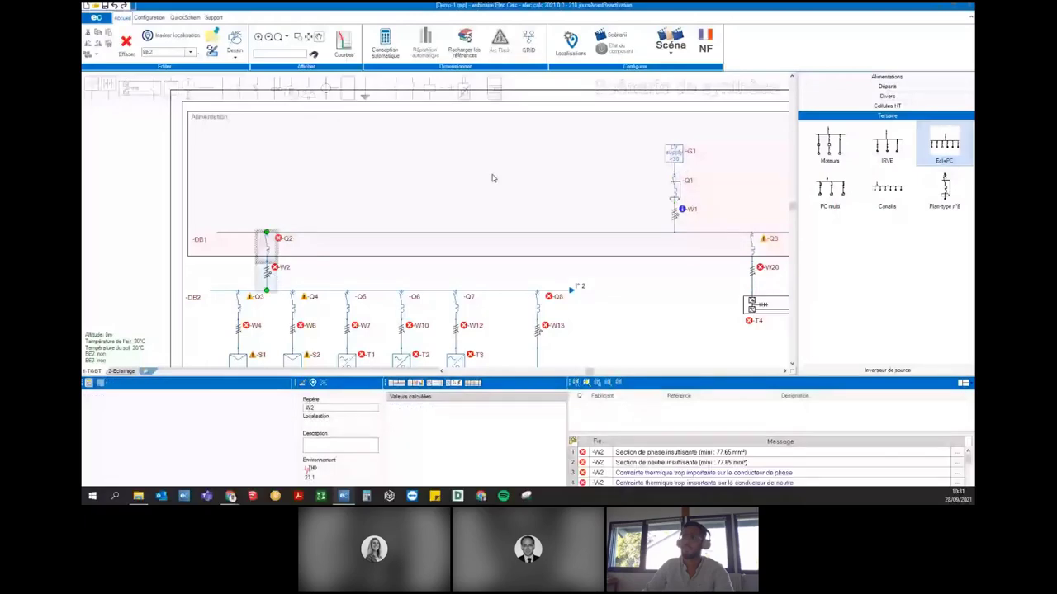
click(384, 49)
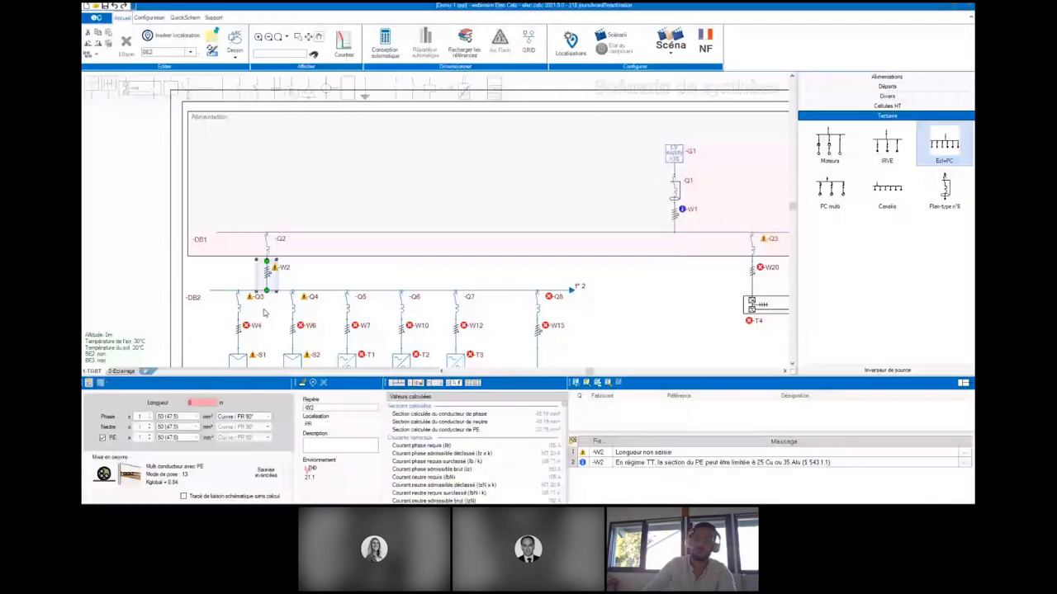
text(29)
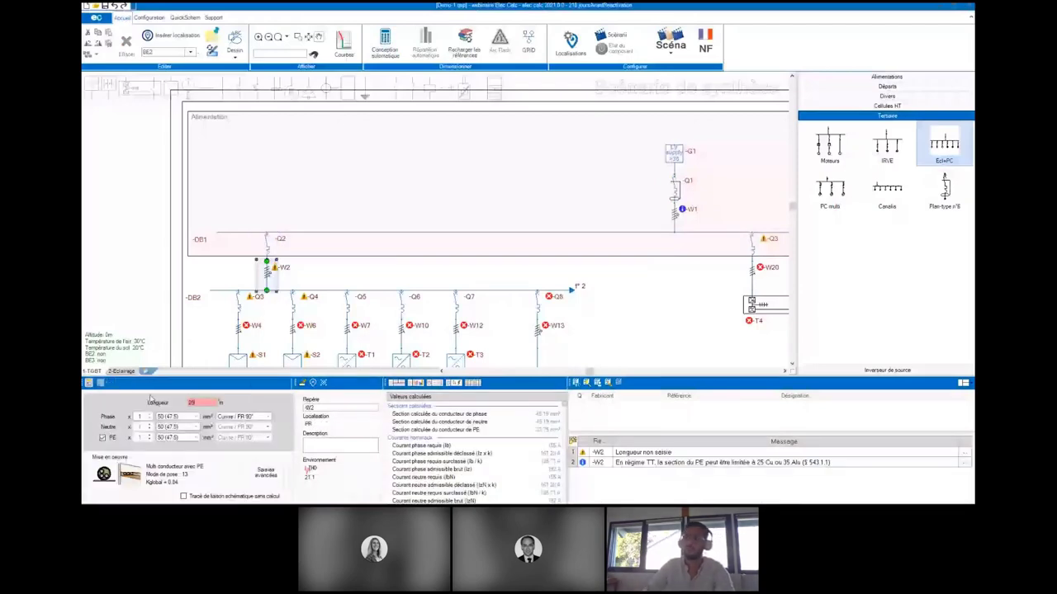
click(395, 43)
click(542, 327)
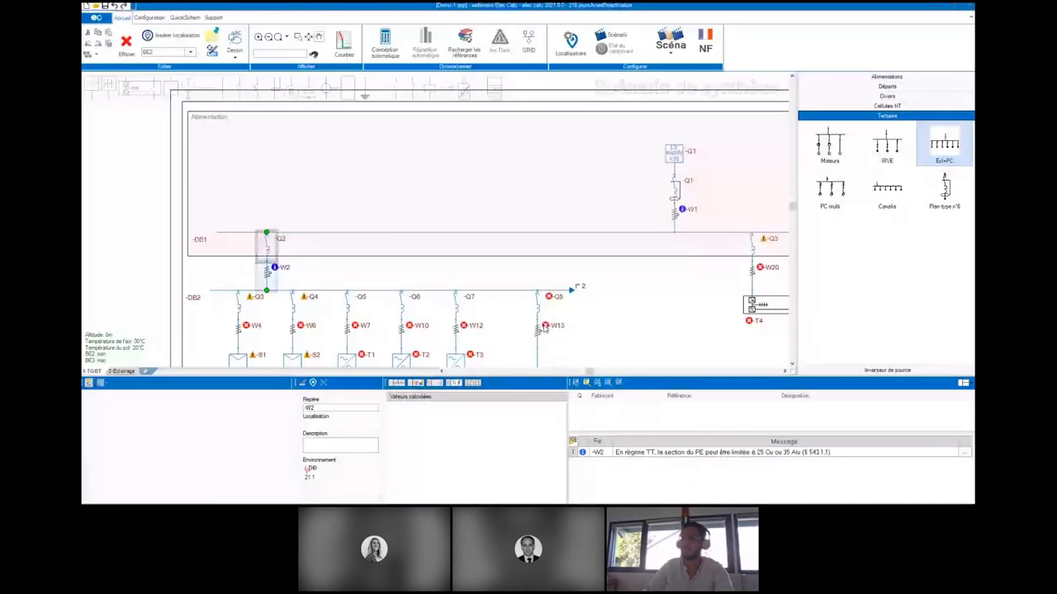
- Run the automatic design on breaker Q8 and cable W13 of the IRVE feeder together
click(543, 327)
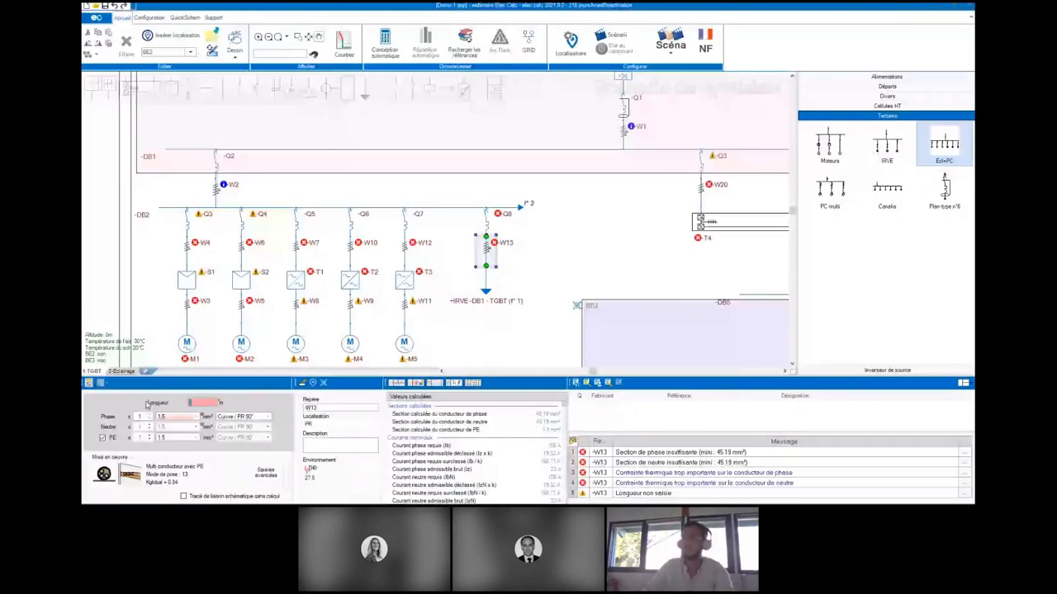
click(486, 216)
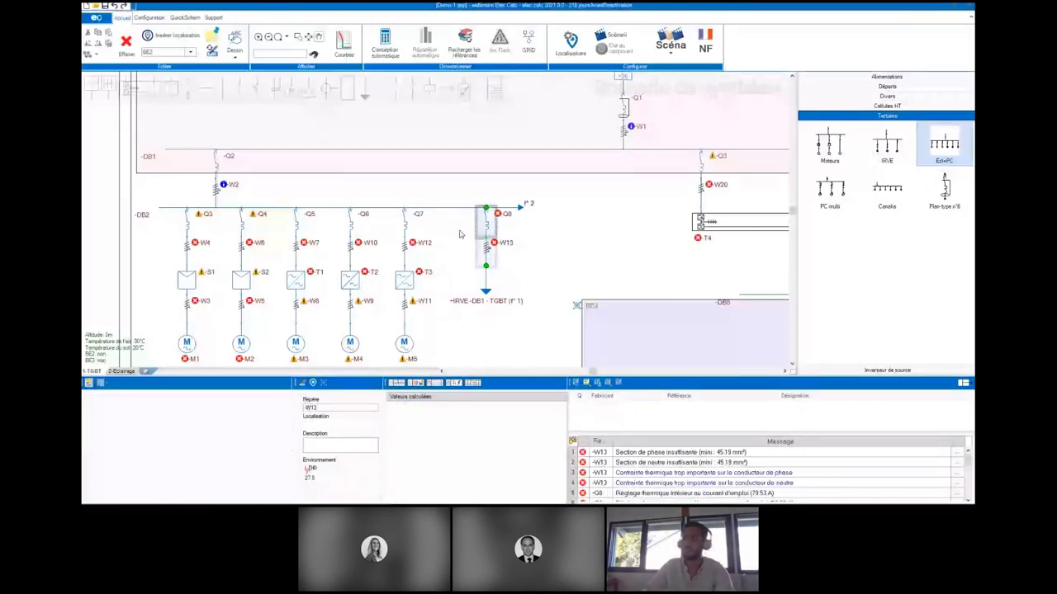
click(369, 42)
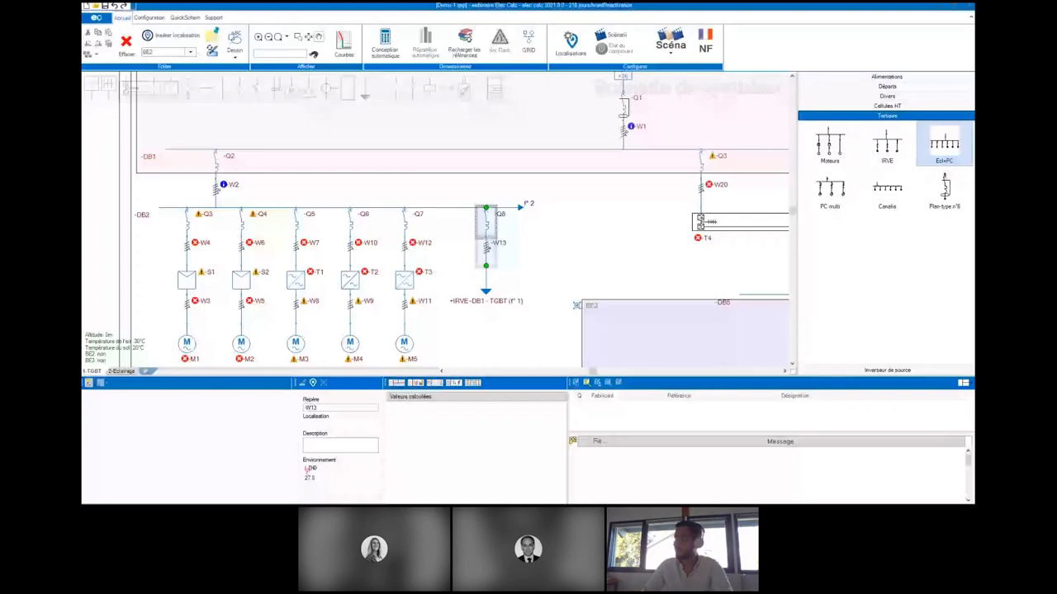
- Close the current project without saving it and open the recent project Demo-2.qsp
scroll(413, 306, down, 3)
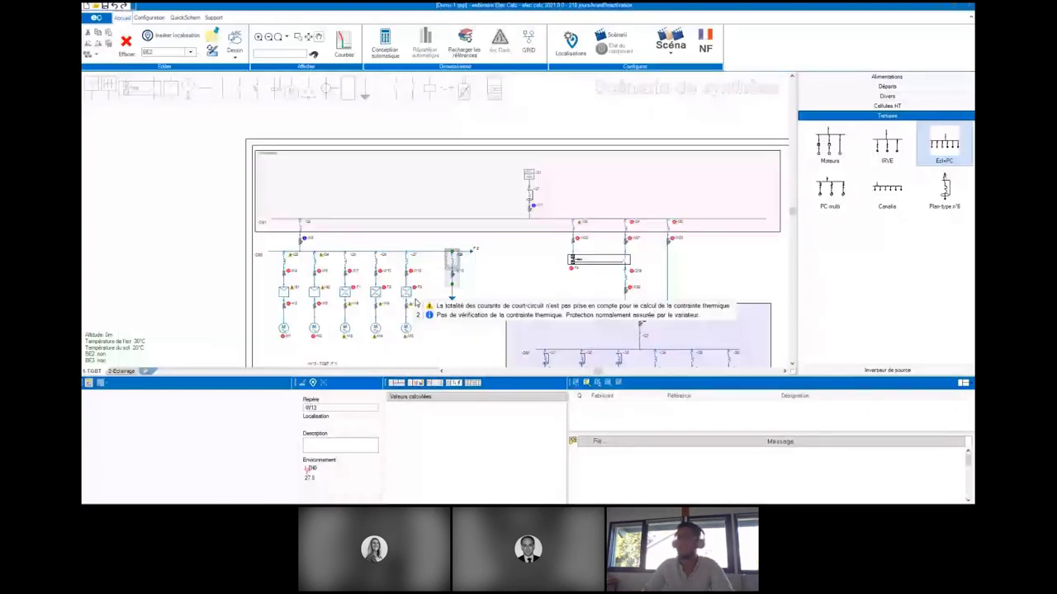
scroll(415, 303, down, 2)
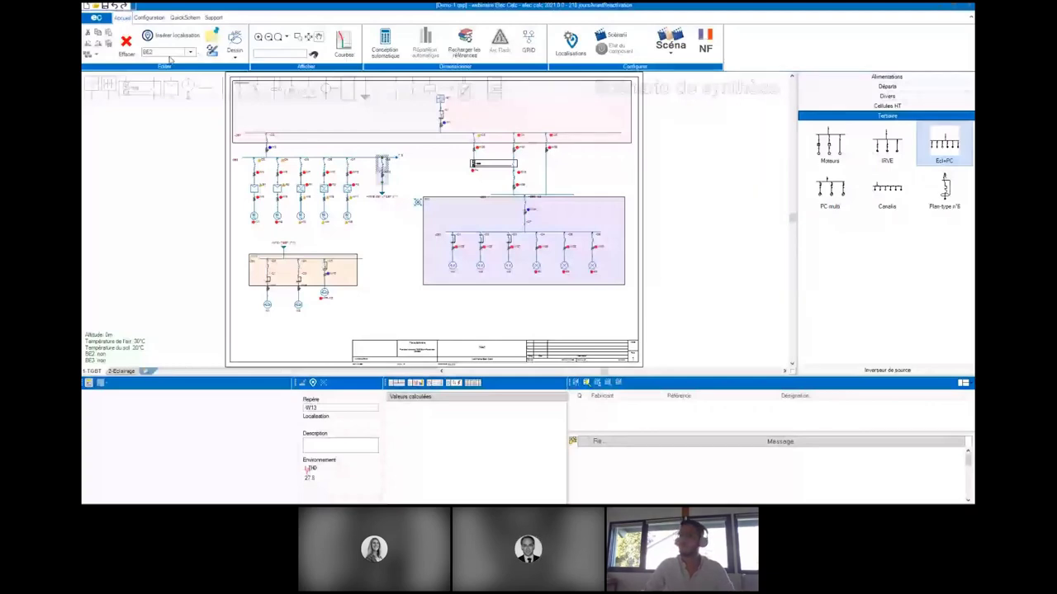
click(96, 18)
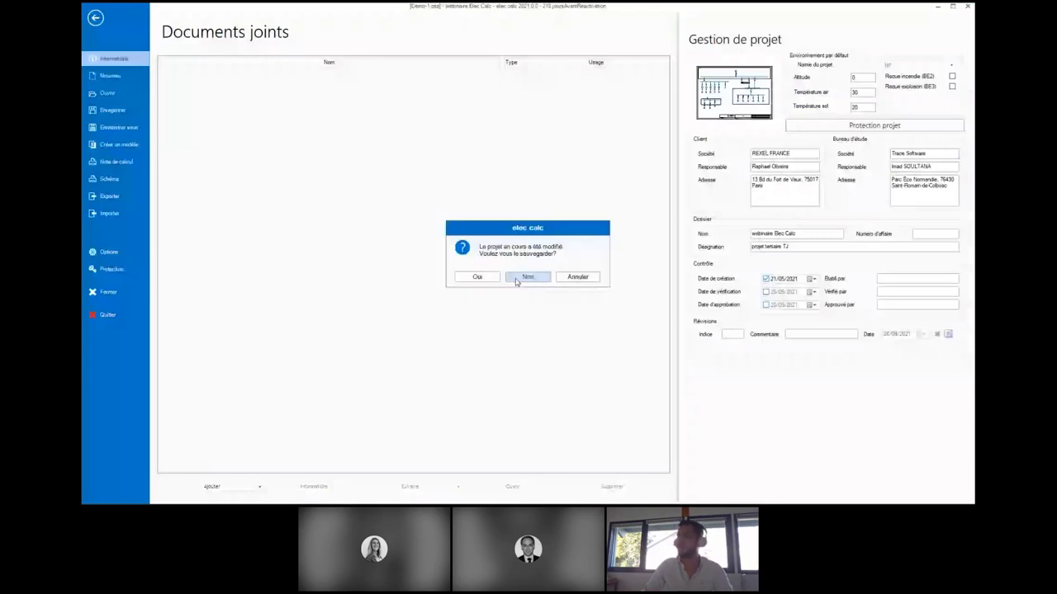
click(527, 277)
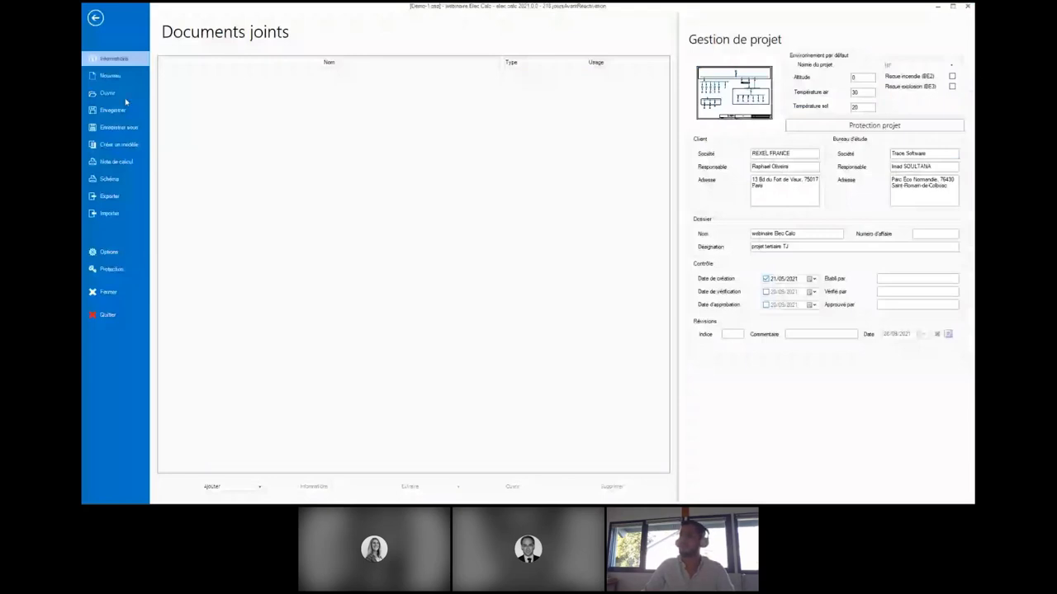
click(115, 94)
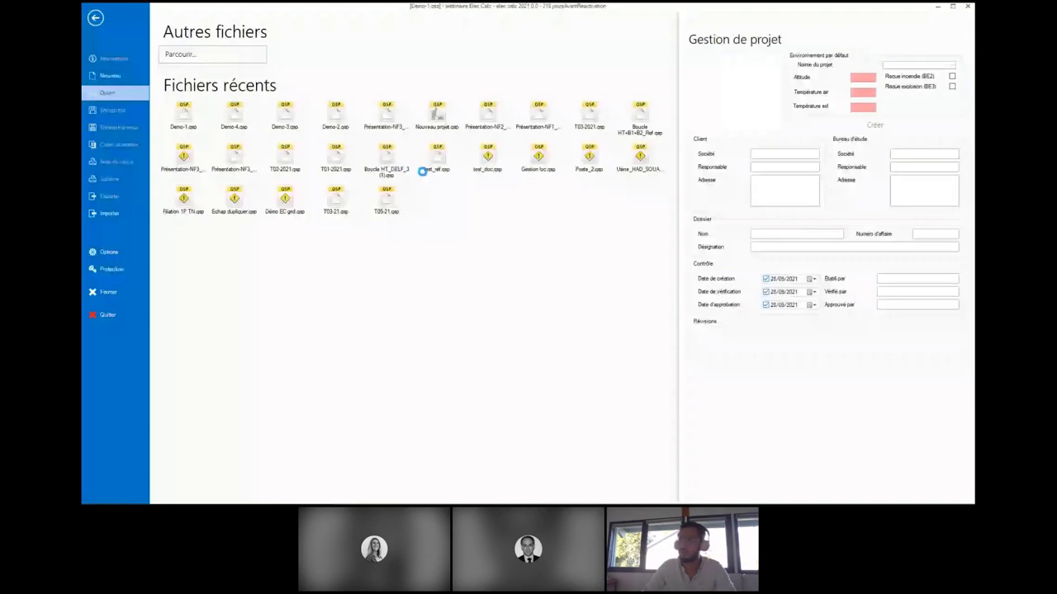
- Examine the Demo-2 single-line diagram on the TGBT page, including the socket circuits X7 to X9 under DB6
scroll(427, 244, up, 2)
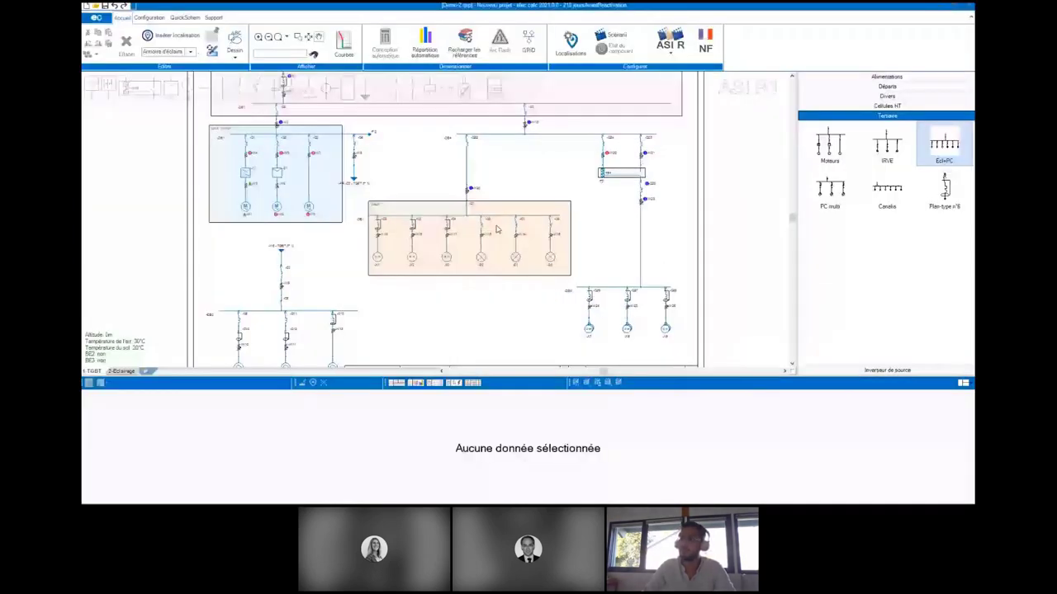
scroll(497, 230, down, 2)
scroll(552, 199, up, 2)
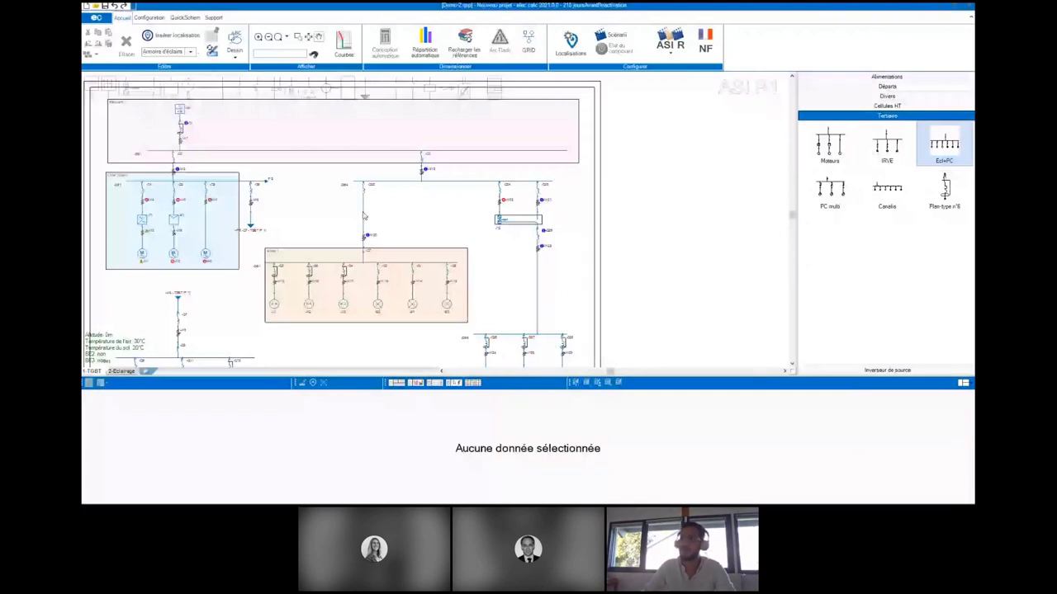
scroll(363, 216, down, 2)
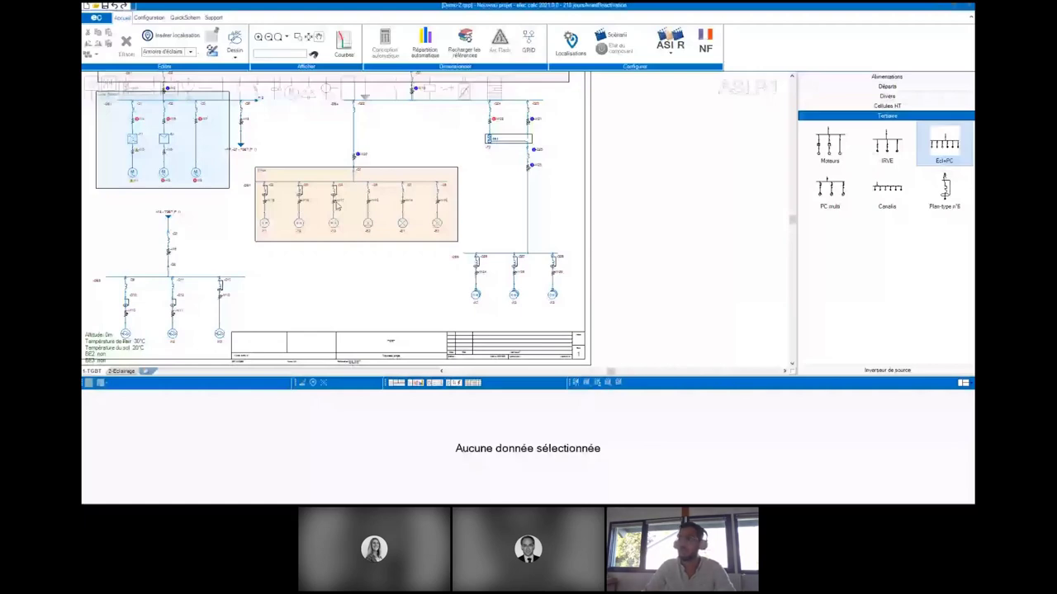
scroll(337, 207, up, 2)
scroll(396, 283, up, 2)
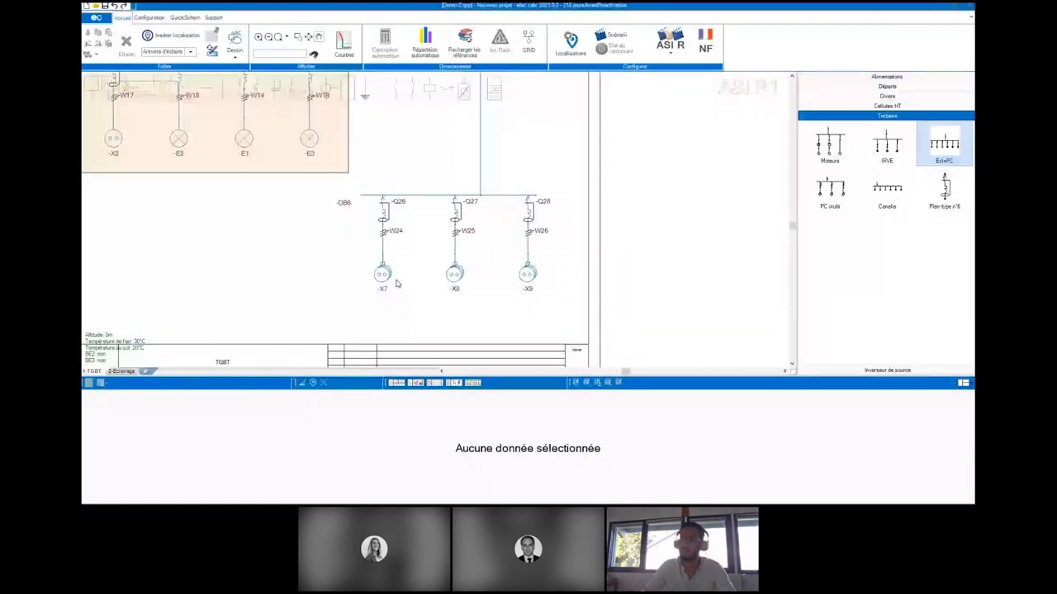
- Generate the -X7 socket group's internal circuit by automatic construction, with 6 receivers in derivation and 5 m branch lengths
click(397, 283)
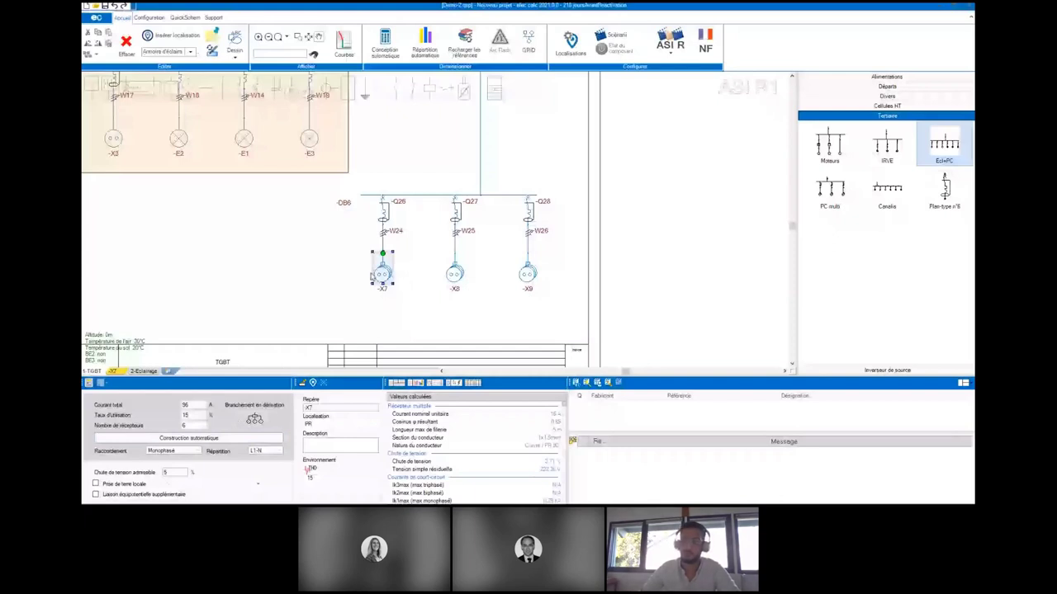
click(173, 451)
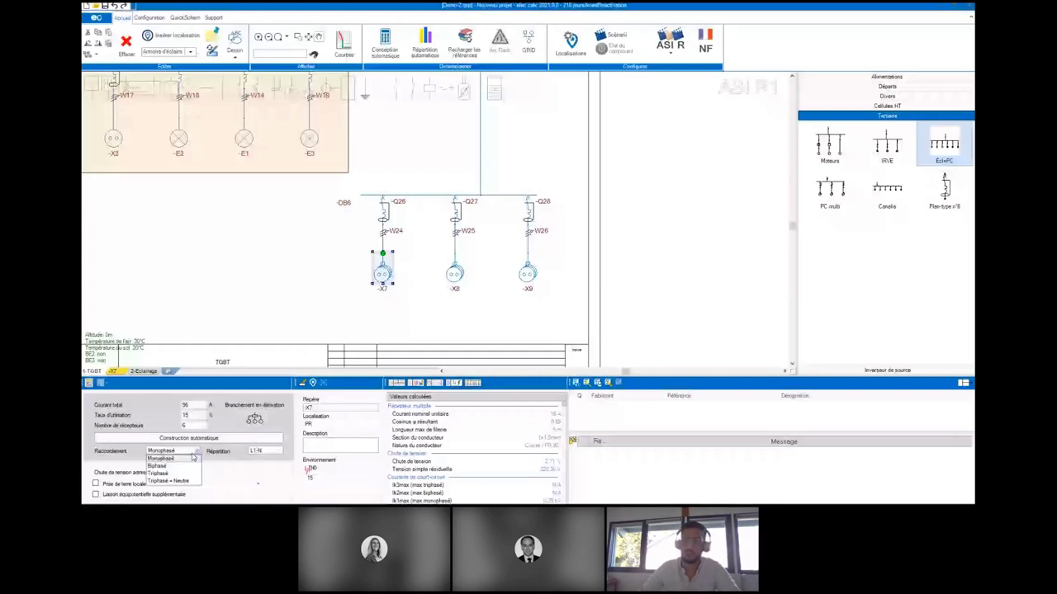
click(174, 451)
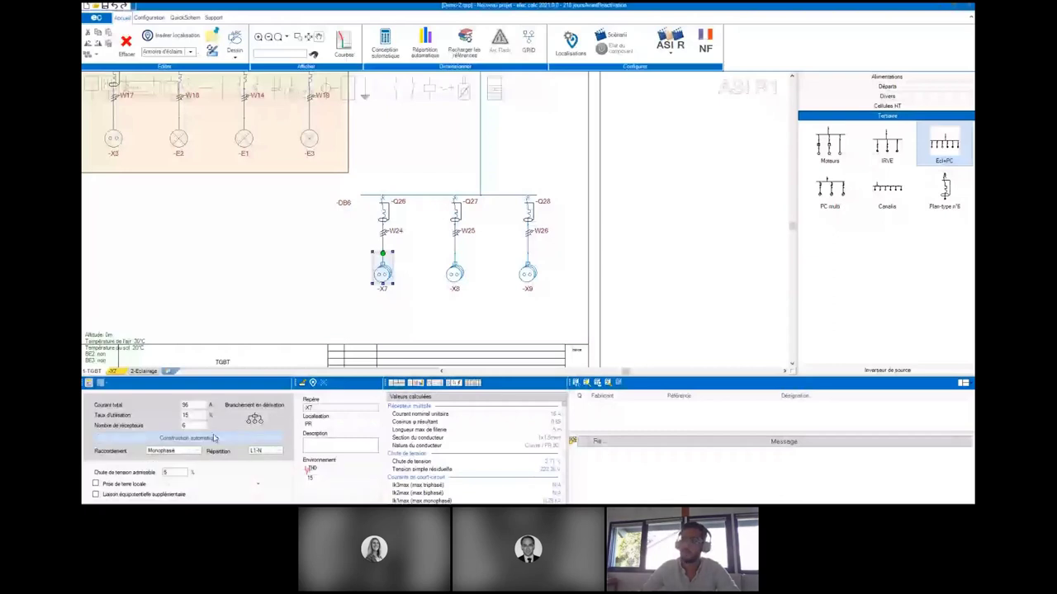
click(214, 438)
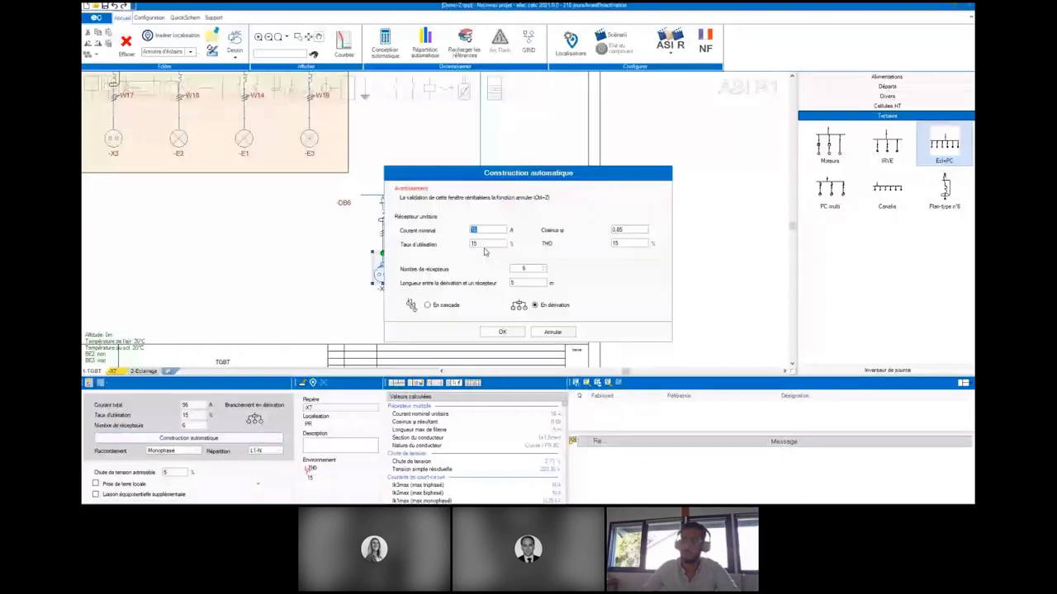
key(Tab)
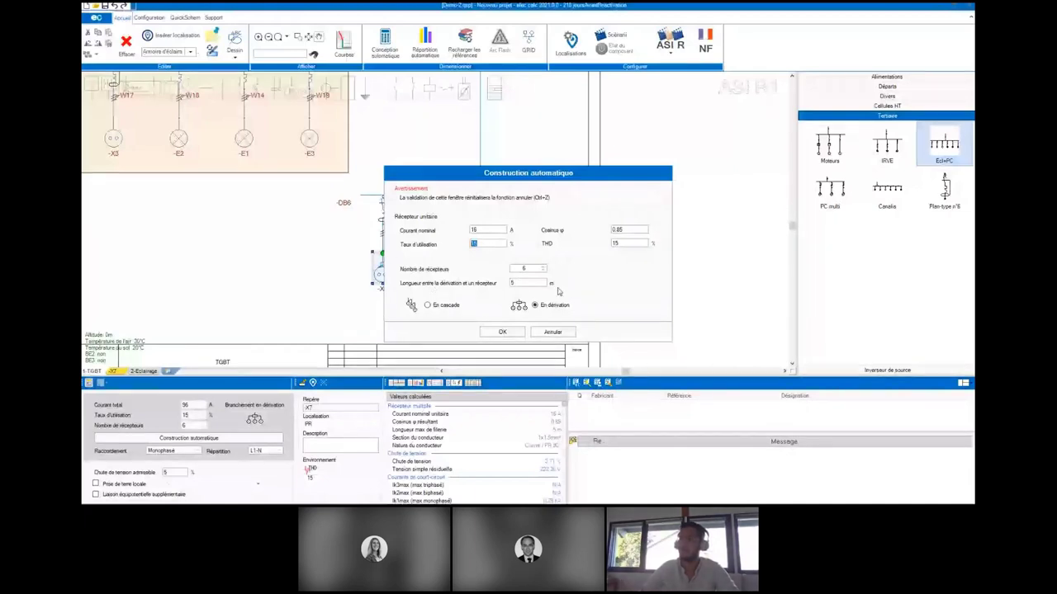
click(502, 331)
click(503, 278)
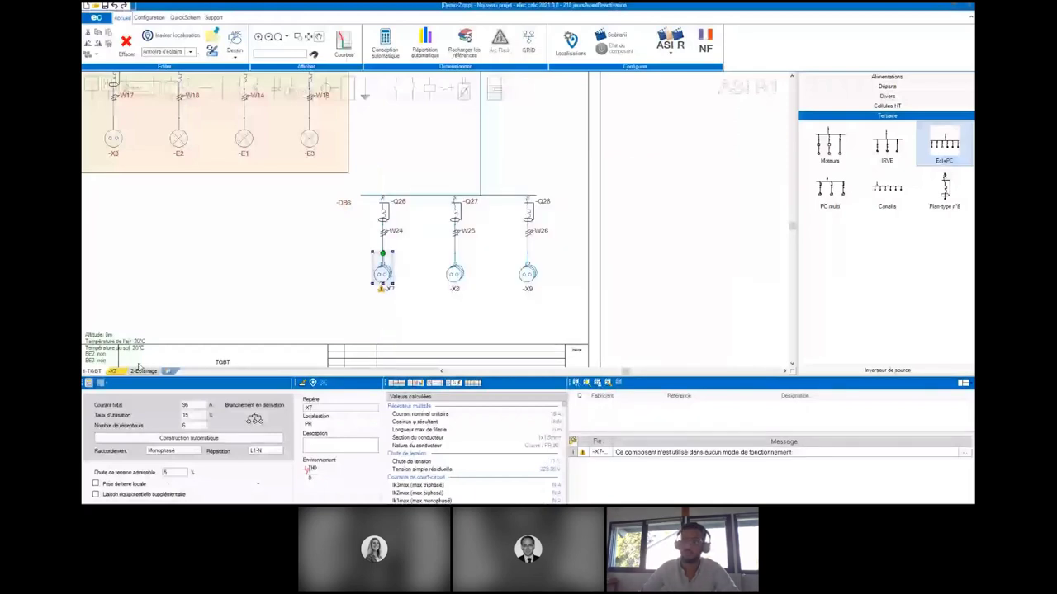
- Set the length of cable -X7-W1 to 10 m on the -X7 sheet and return to the TGBT sheet
click(136, 370)
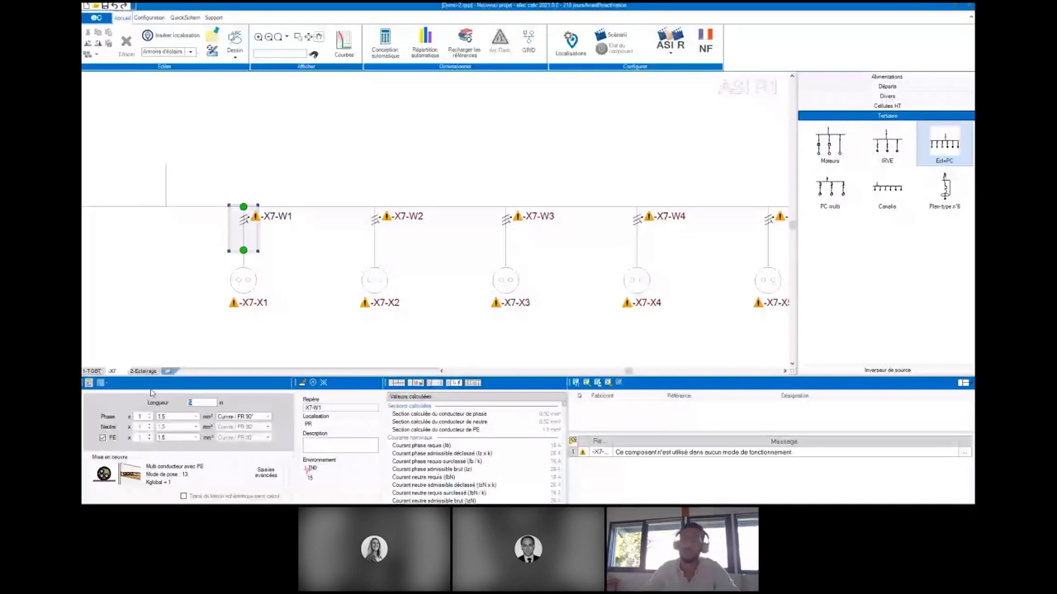
text(18)
key(Return)
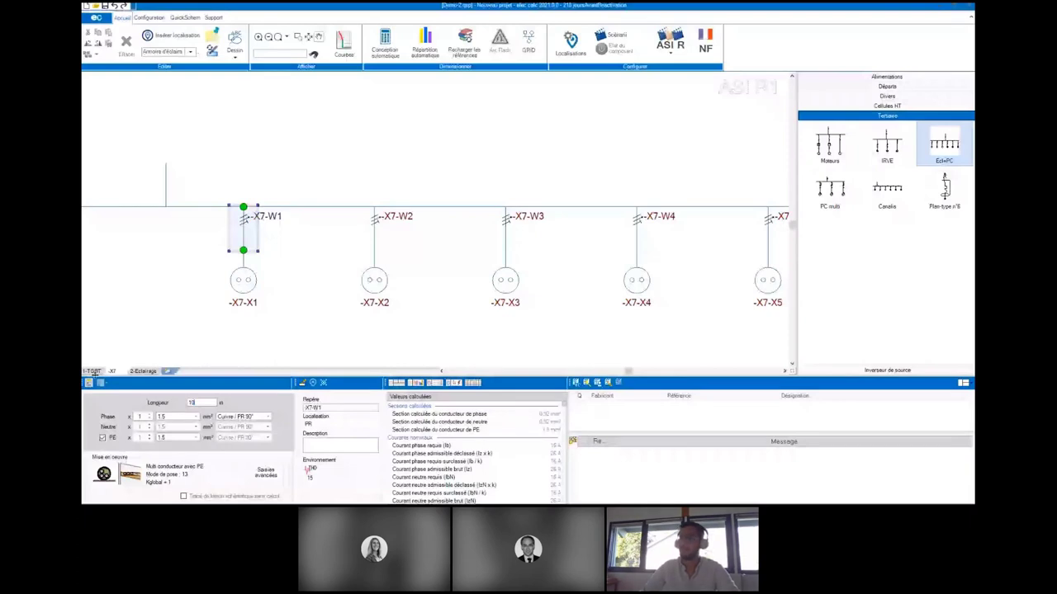
click(93, 371)
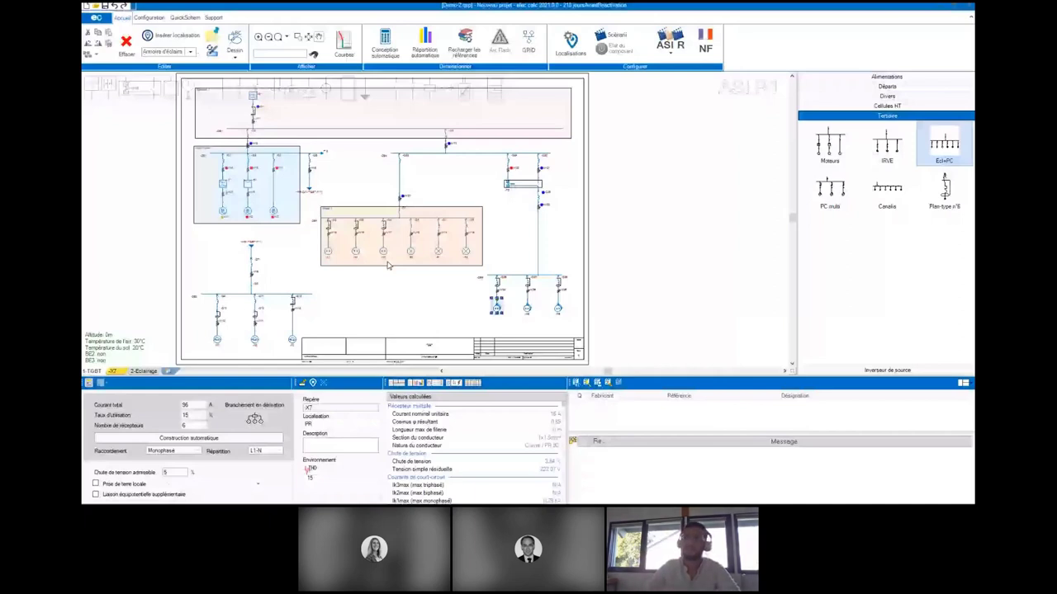
- Open the elec calc catalogue manager, try restricting the sales regions to France, and reselect all regions
click(152, 18)
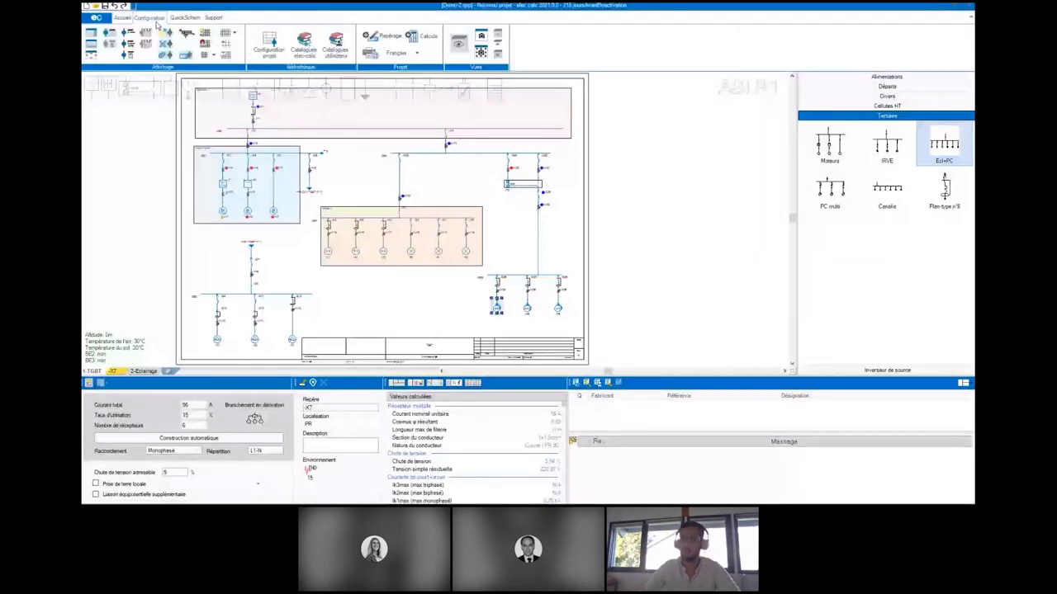
click(304, 45)
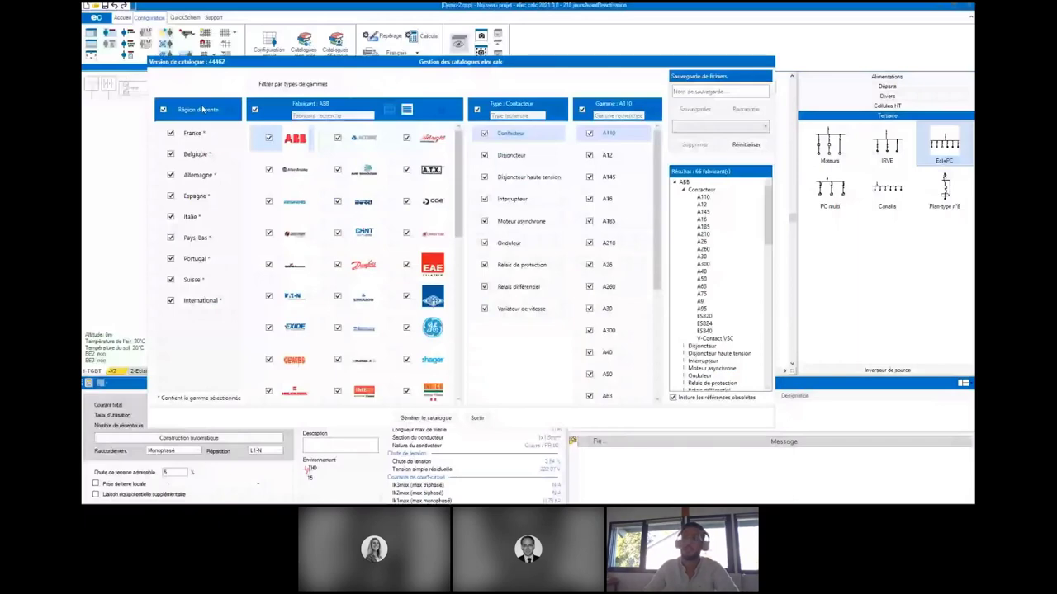
click(202, 108)
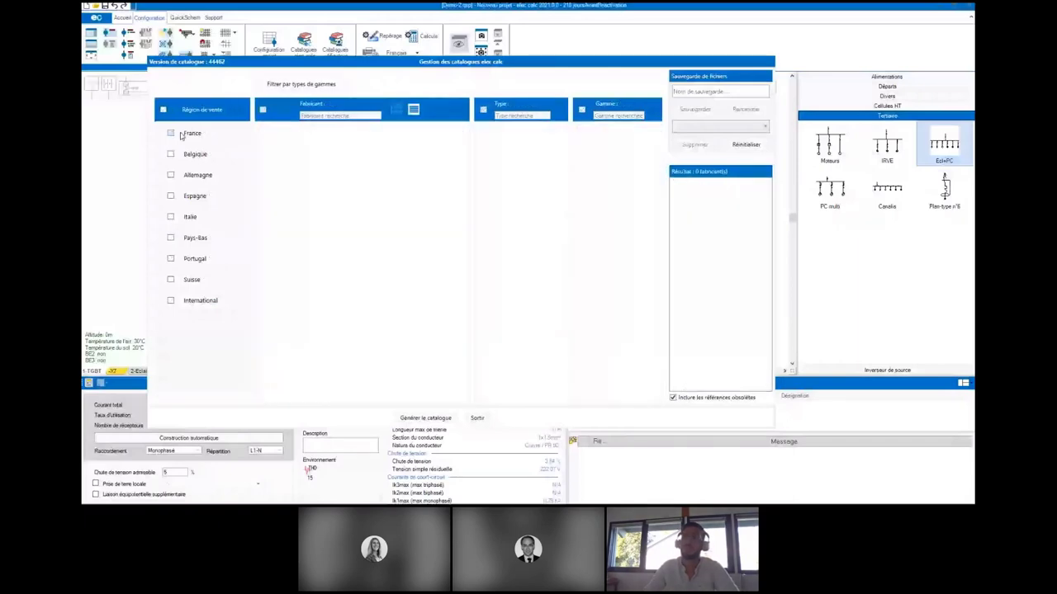
click(180, 134)
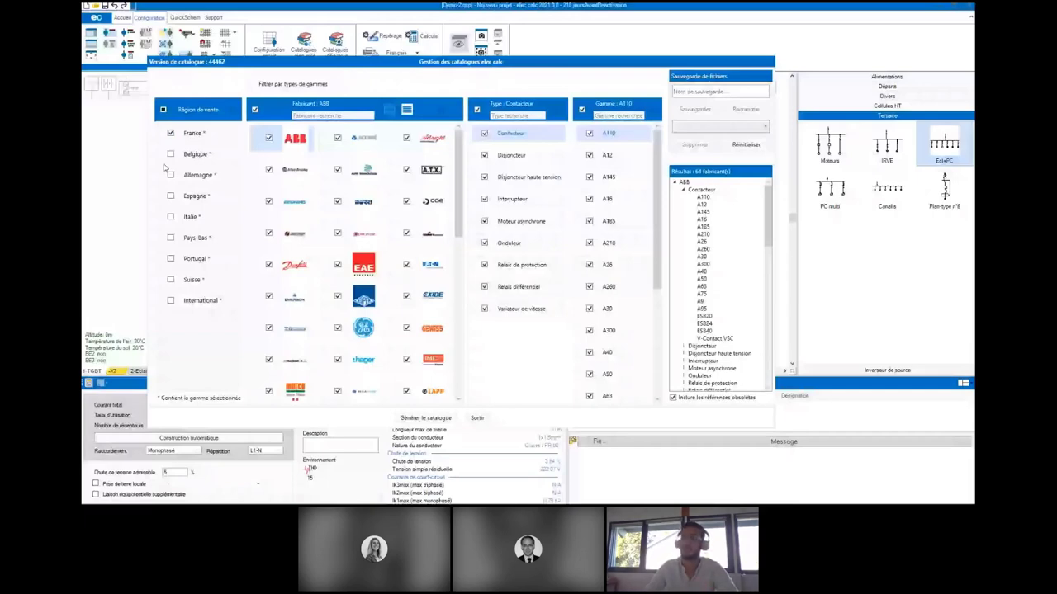
click(164, 109)
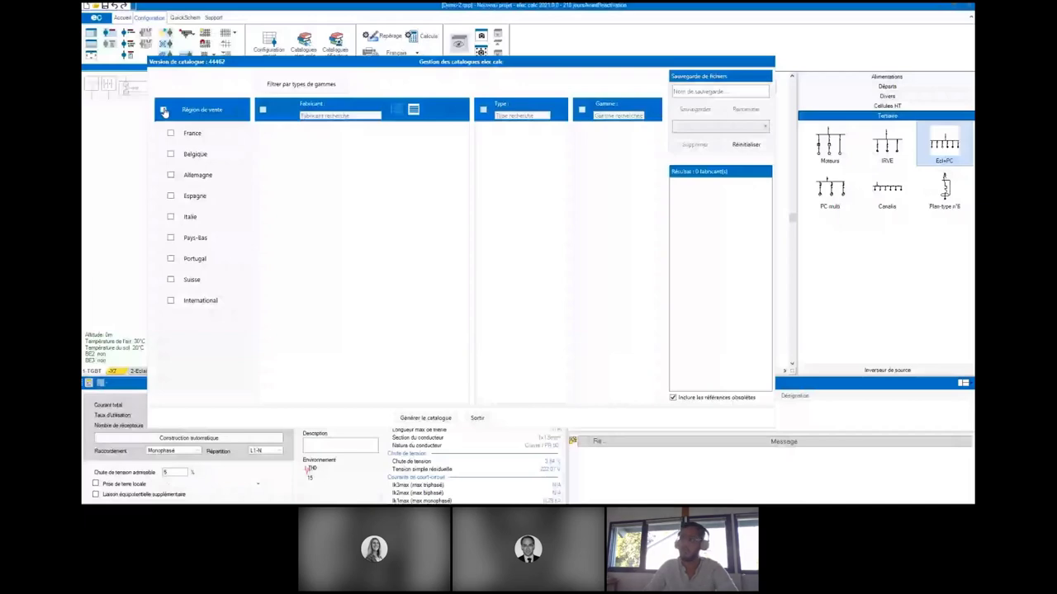
click(164, 110)
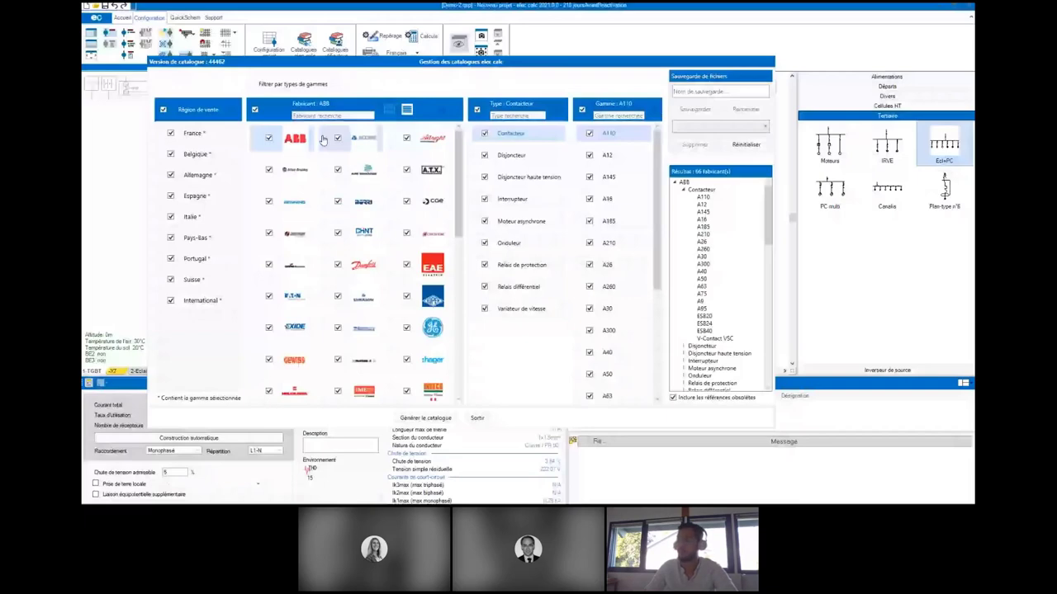
- Examine the catalogue's manufacturers and the Schneider Electric circuit breaker (Disjoncteur) ranges, and close the catalogue manager
scroll(330, 165, down, 2)
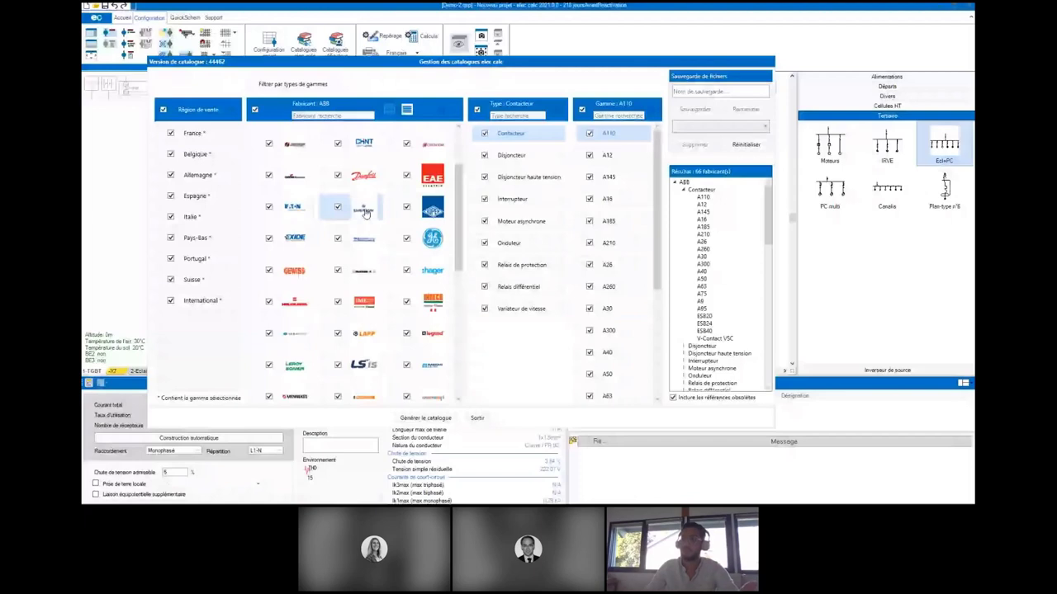
scroll(347, 363, down, 4)
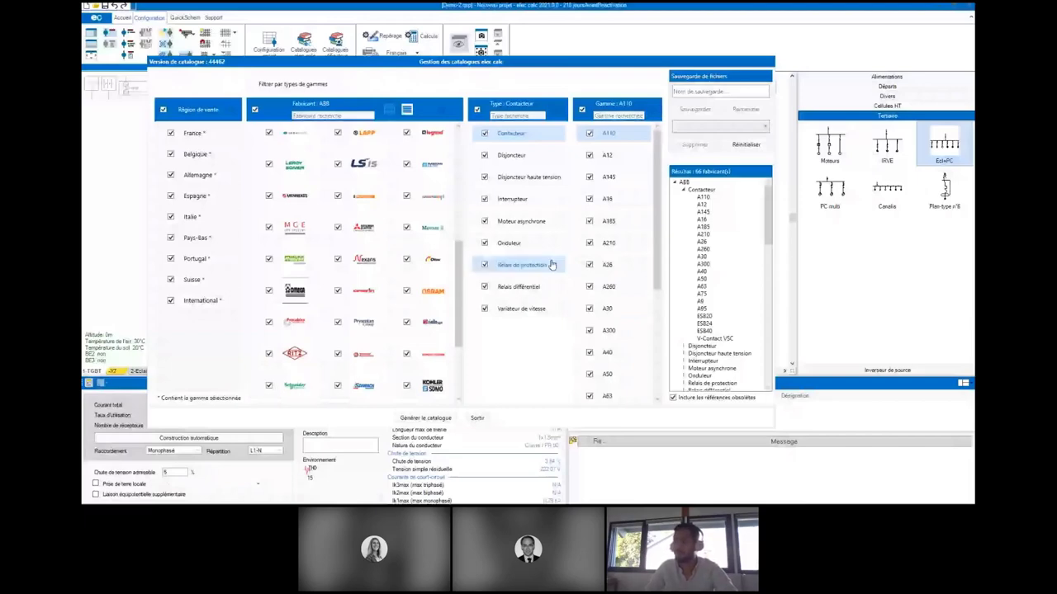
scroll(615, 190, down, 1)
scroll(616, 192, down, 2)
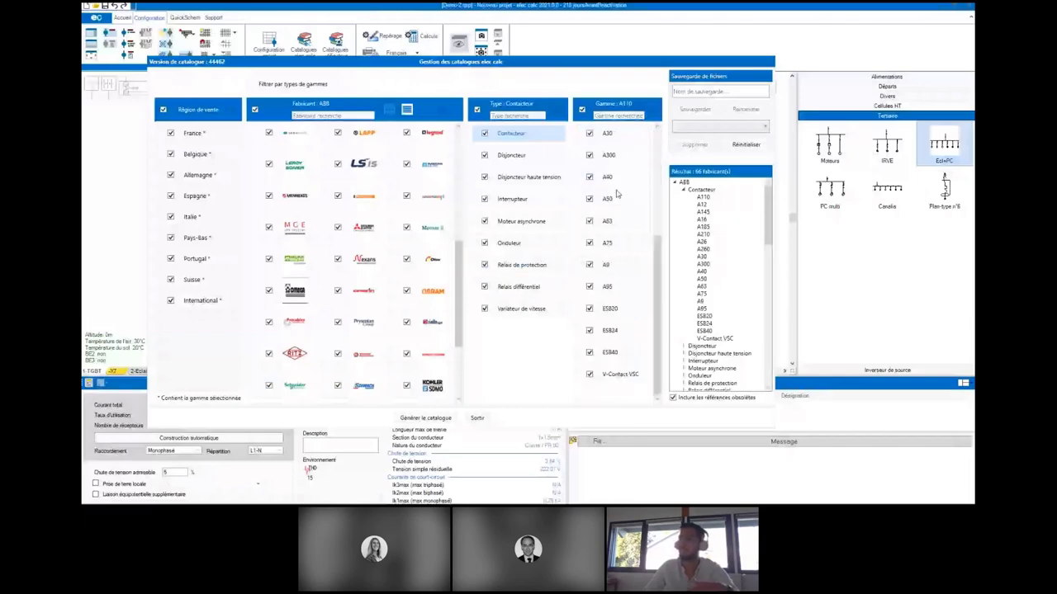
click(295, 385)
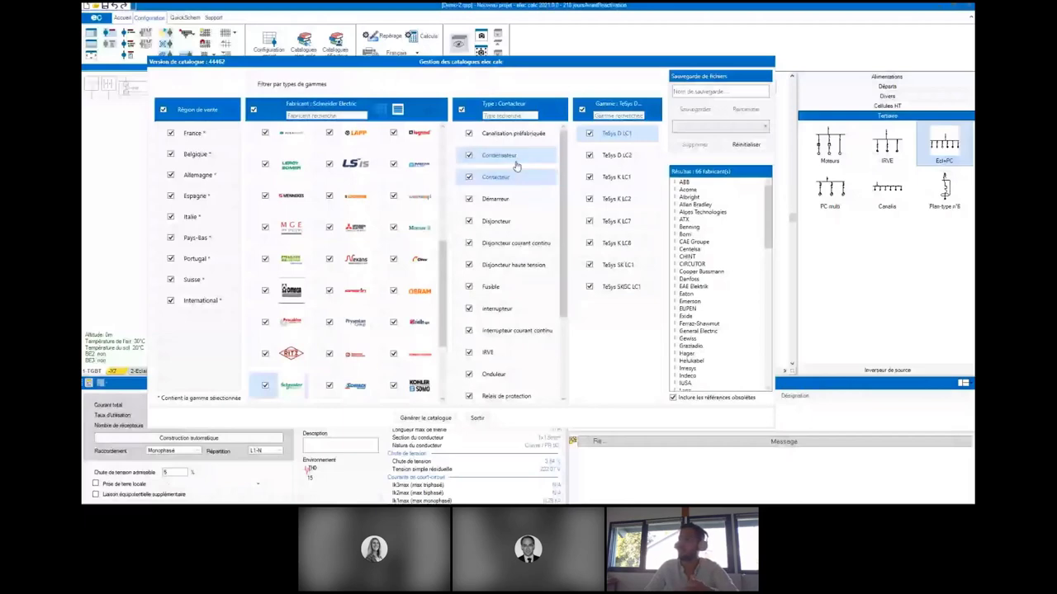
click(496, 222)
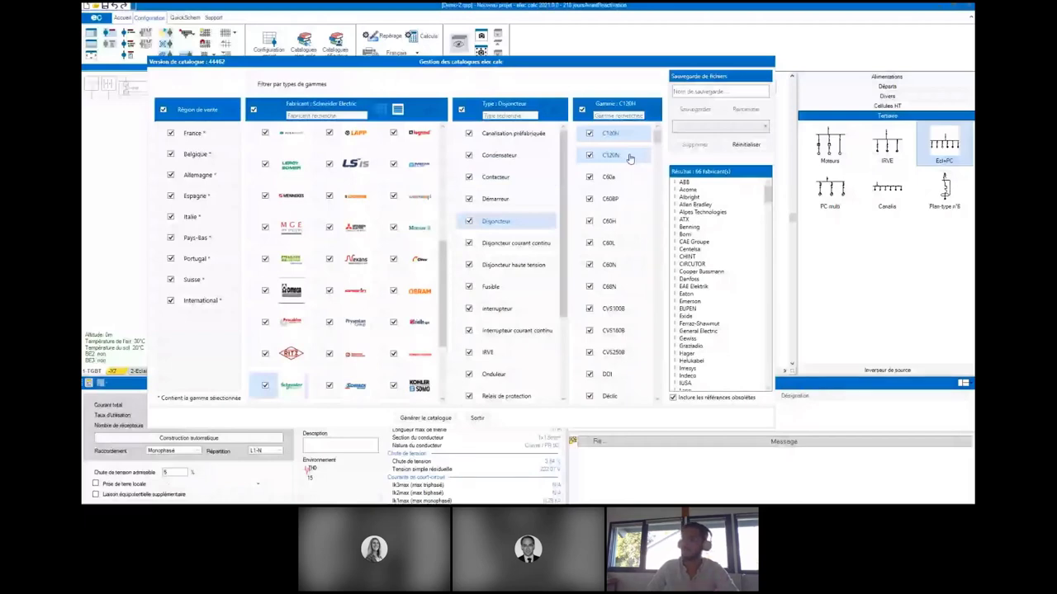
scroll(616, 233, down, 1)
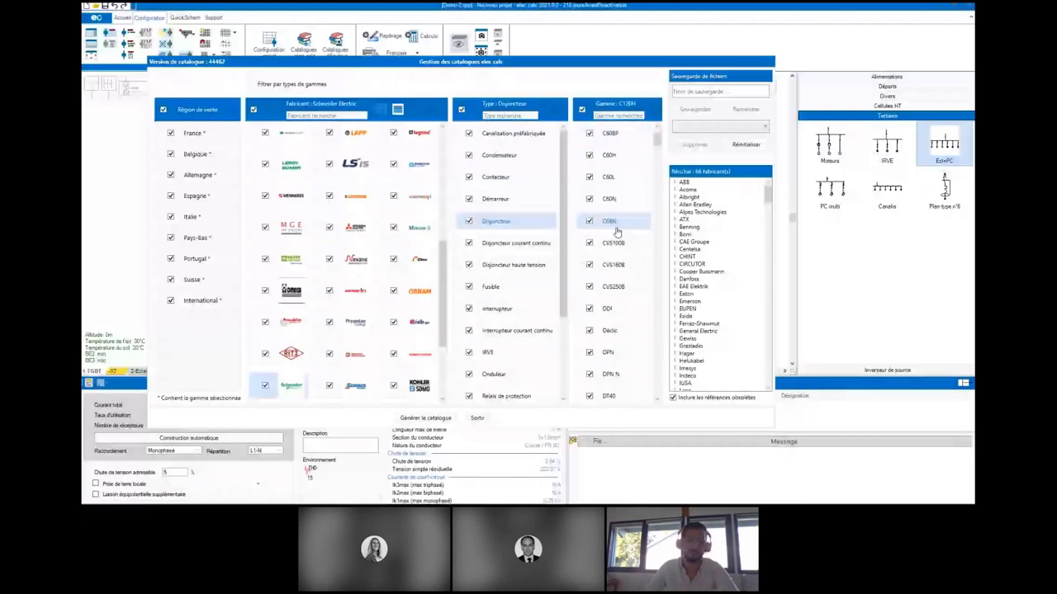
scroll(616, 234, down, 2)
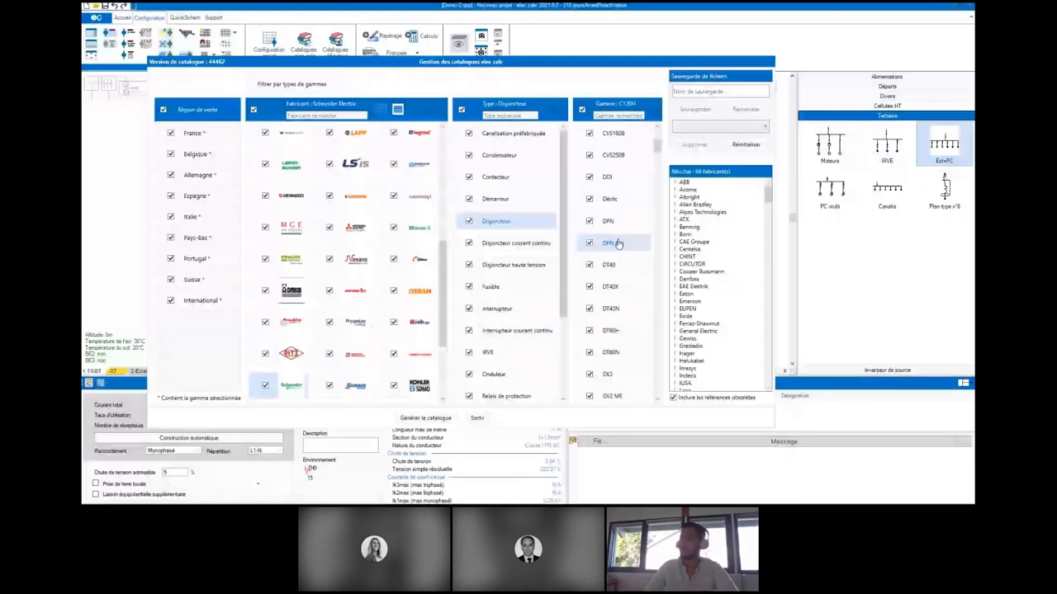
key(Escape)
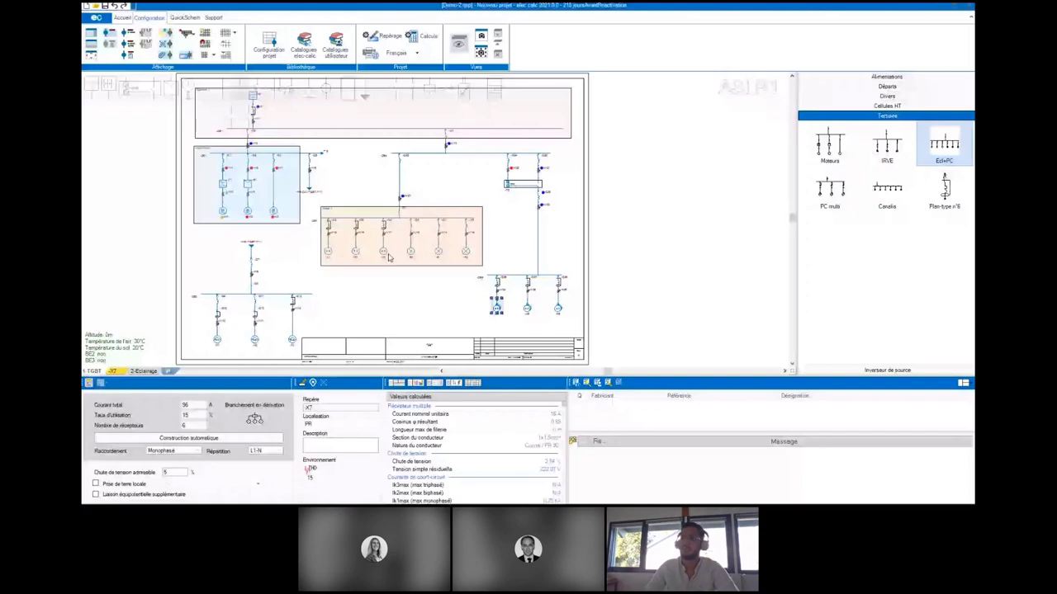
- Open the residual-current circuit breaker catalogue for breaker -Q1 under the Bâtiment 1 source and review its filter criteria
scroll(229, 251, up, 2)
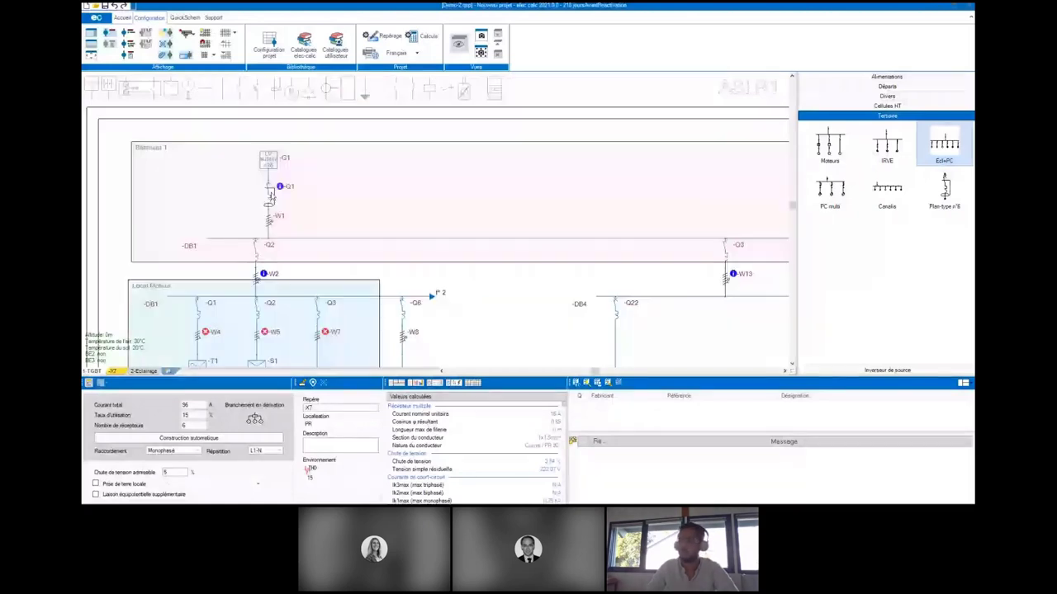
click(270, 195)
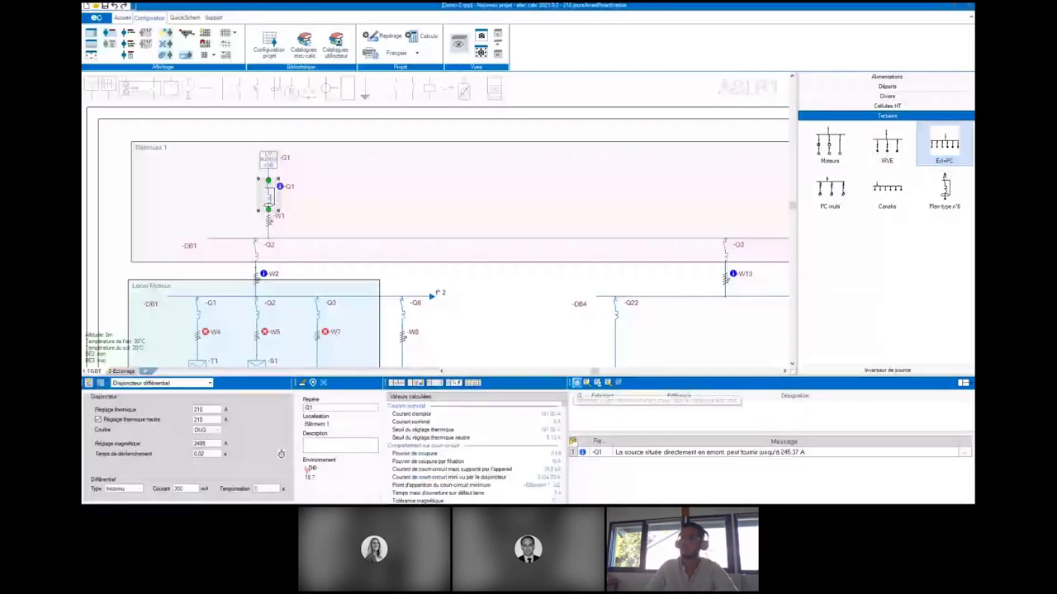
click(281, 454)
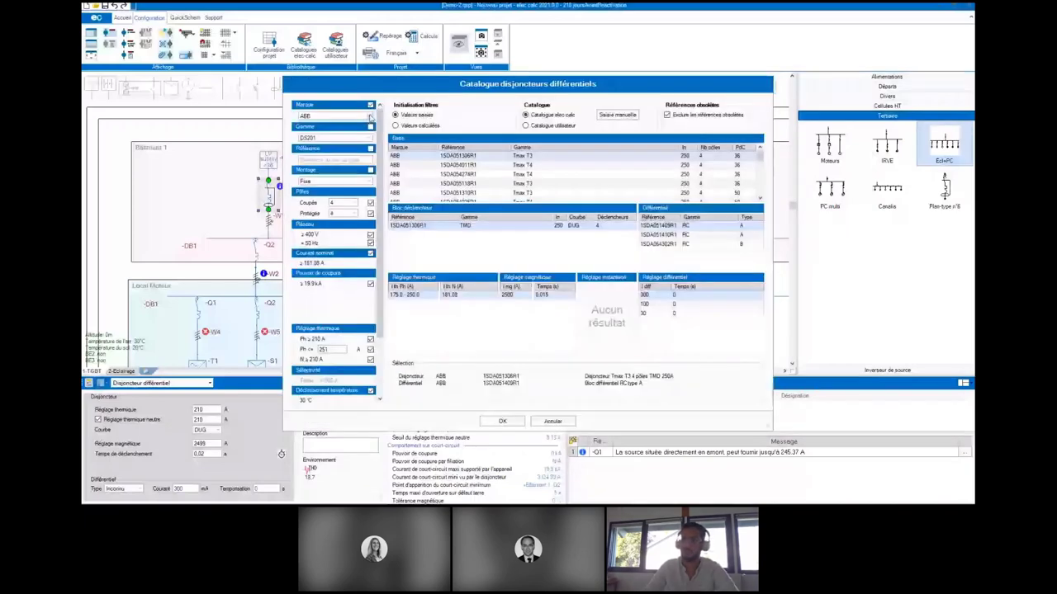
scroll(376, 248, down, 2)
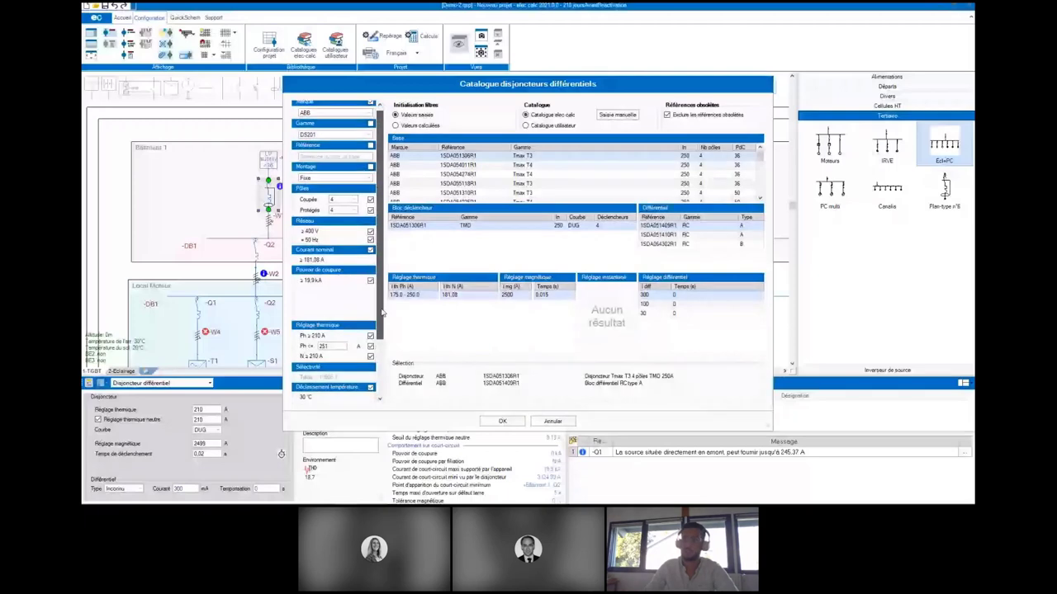
drag(378, 347, 378, 373)
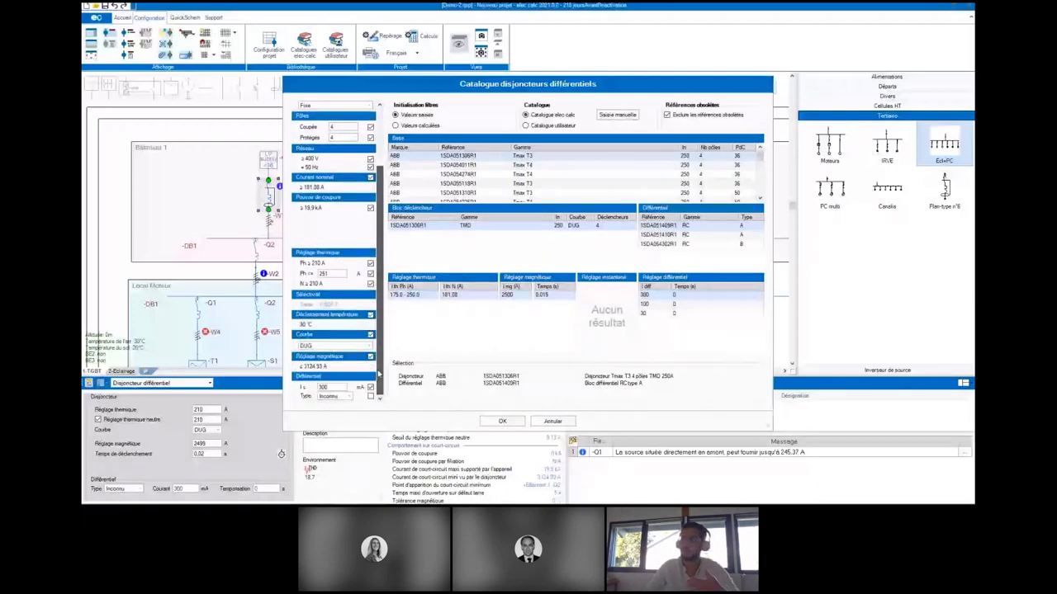
drag(379, 374, 379, 116)
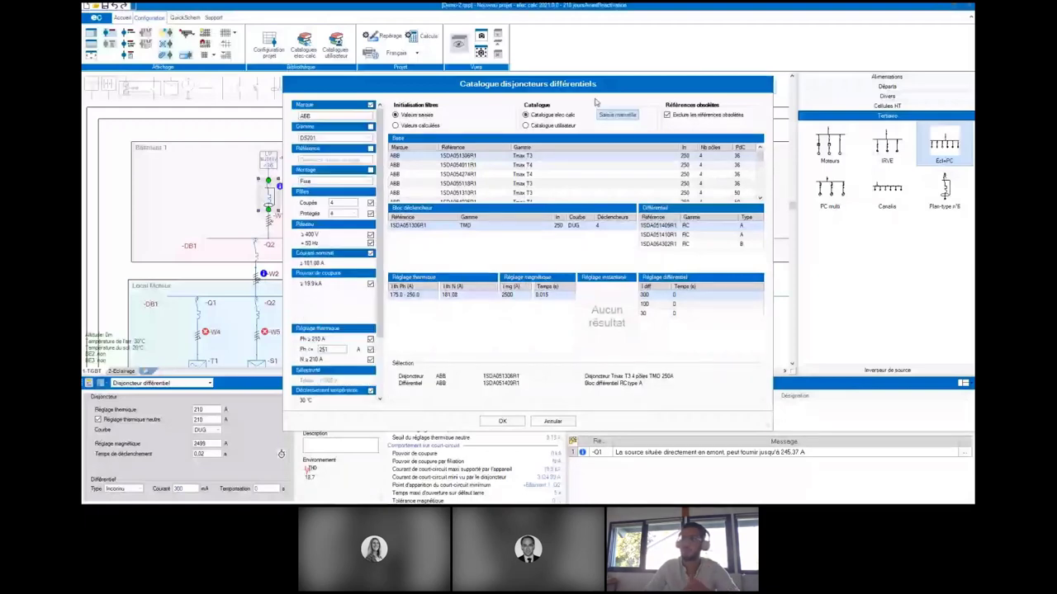
- Filter the -Q1 breaker catalogue by the brand Schneider Electric
click(365, 117)
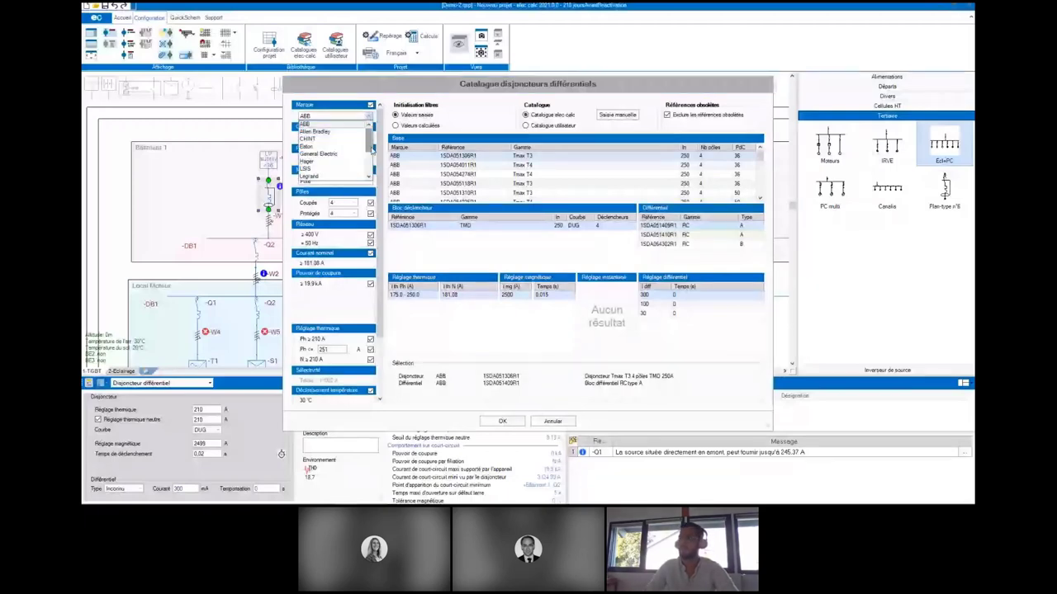
drag(370, 143, 371, 163)
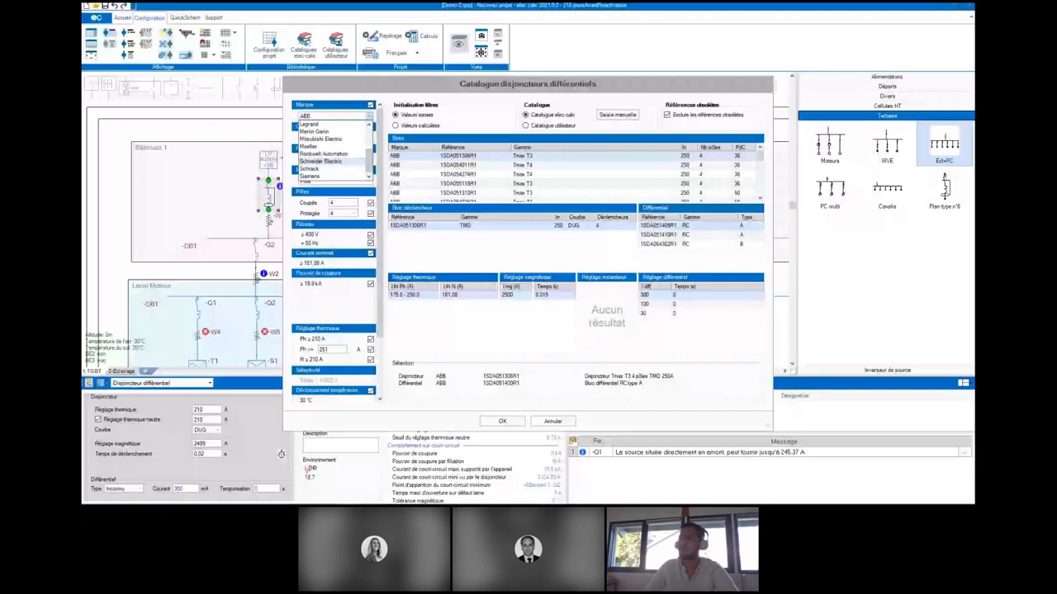
click(321, 161)
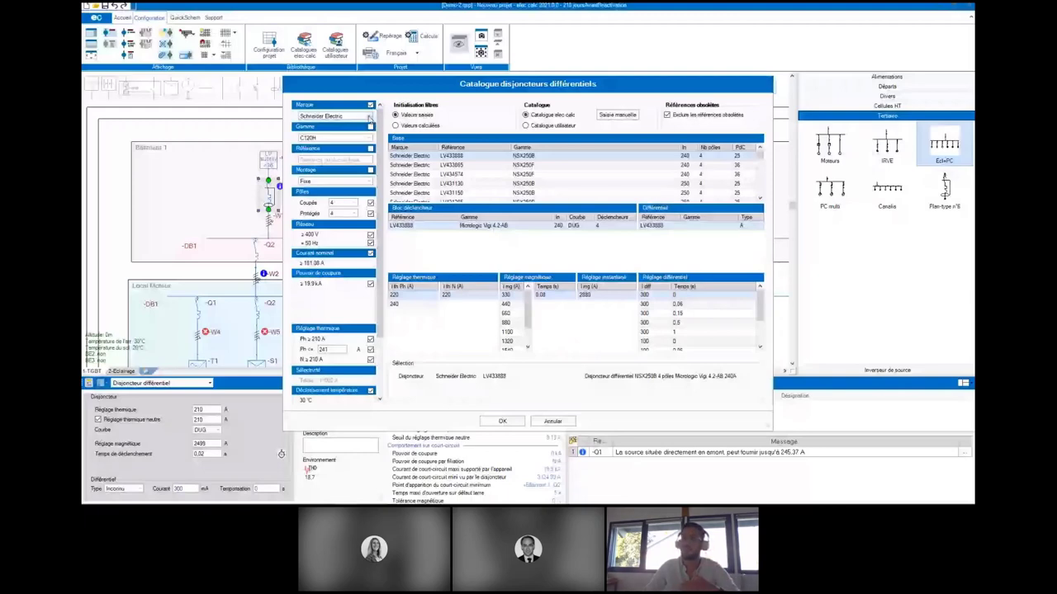
- Change the brand filter to Merlin Gerin, include obsolete references, and browse the matching breakers
scroll(370, 117, up, 1)
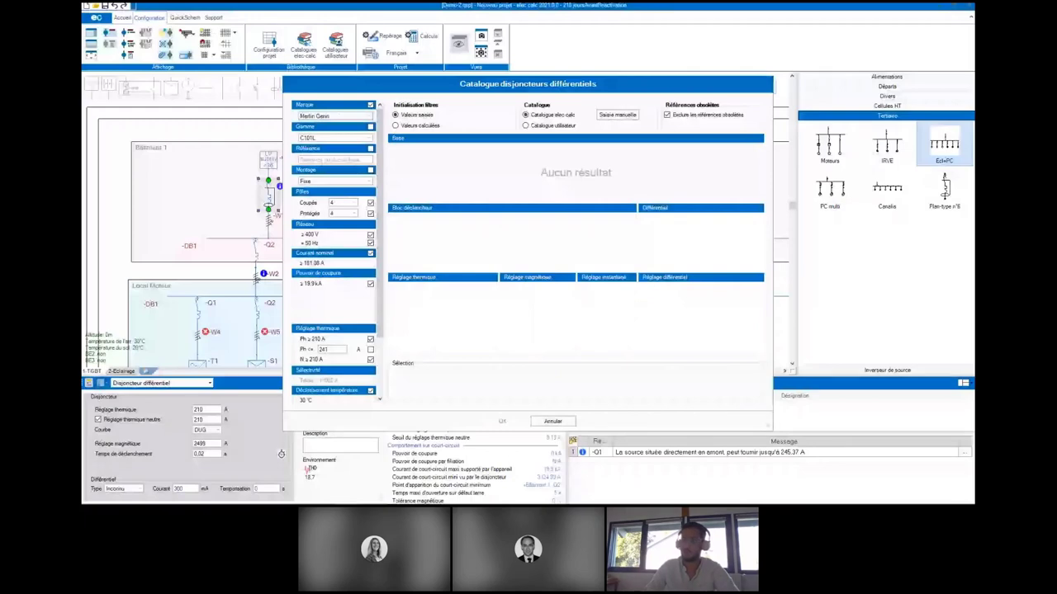
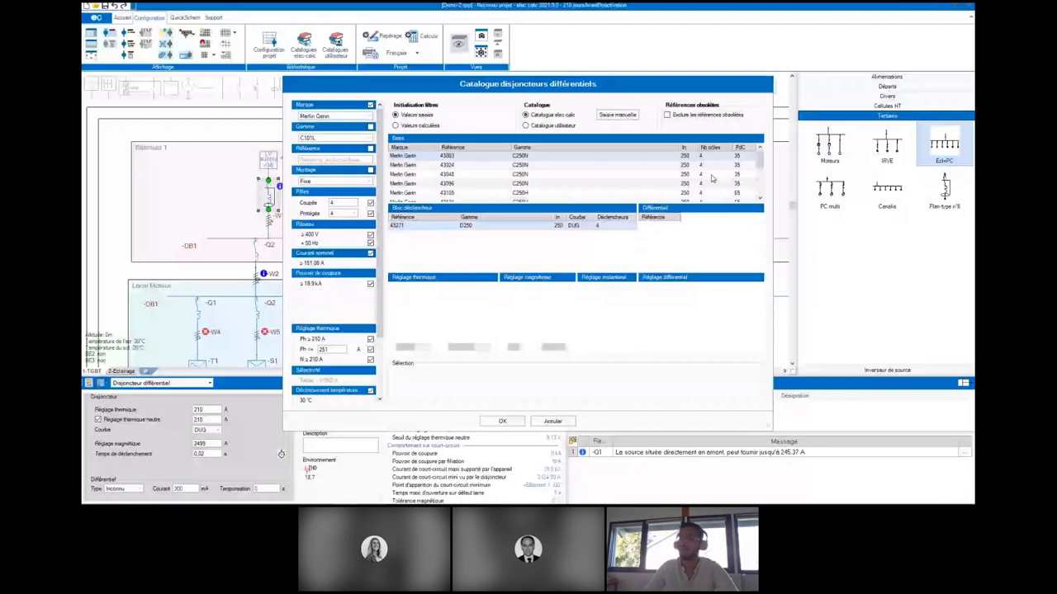
scroll(717, 171, down, 3)
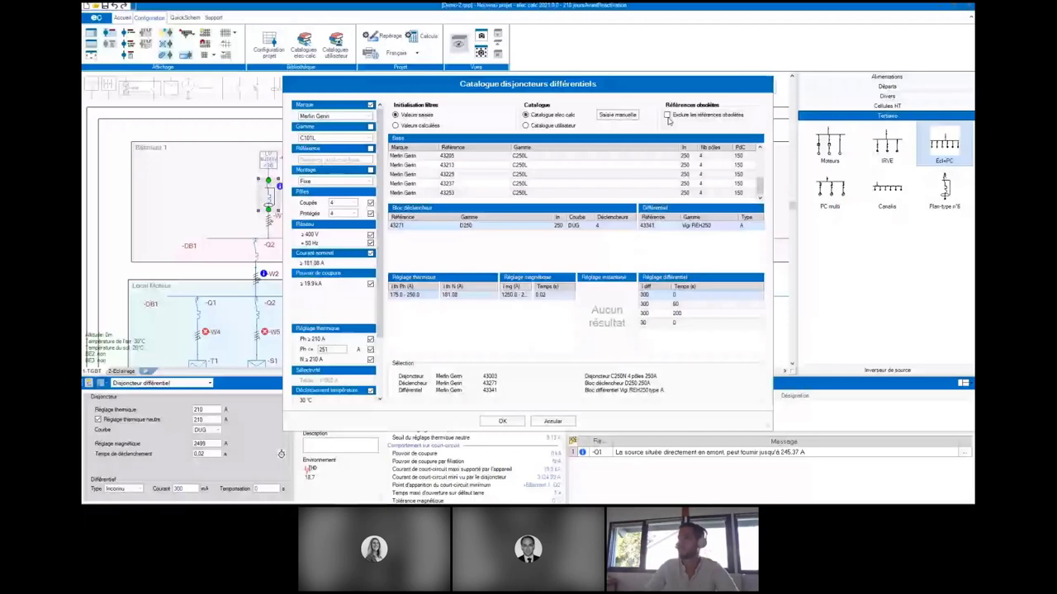
- Assign breaker -Q1 the non-obsolete Schneider Electric NSX250B 4-pole Micrologic Vigi 240 A reference and set its thermal setting to 220 A
click(369, 115)
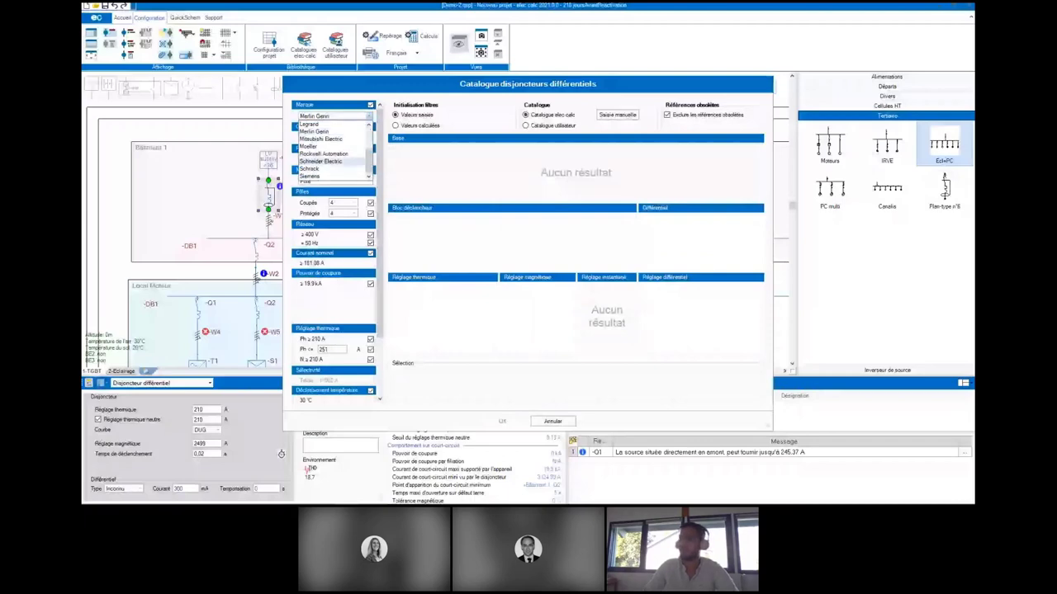
click(320, 161)
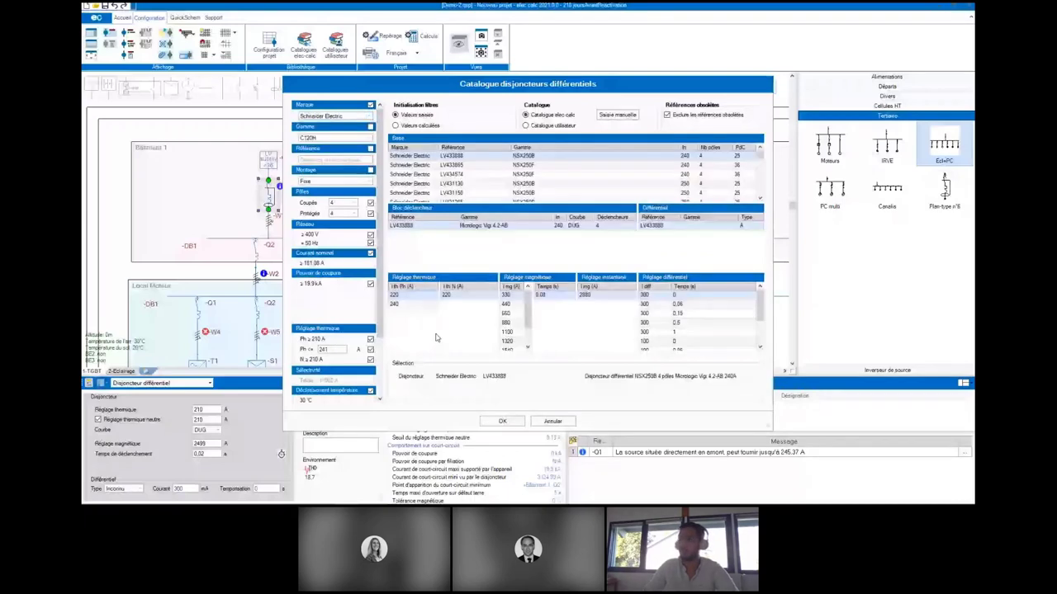
click(504, 423)
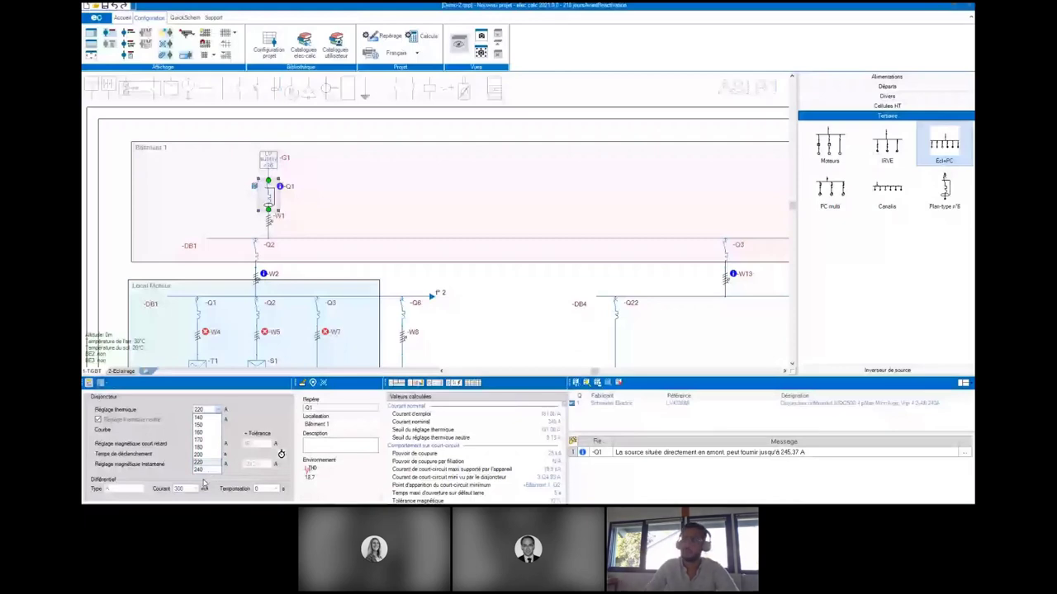
click(198, 462)
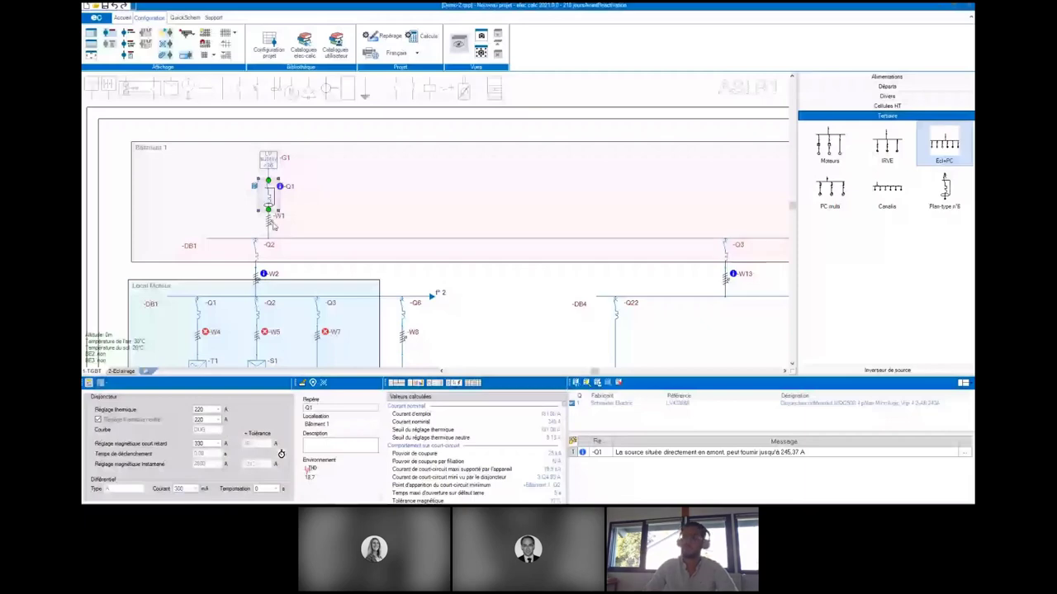
- Search the cable catalogue for cable -W1 by the brand Prysmian, without the conductor material and insulation filters
key(Down)
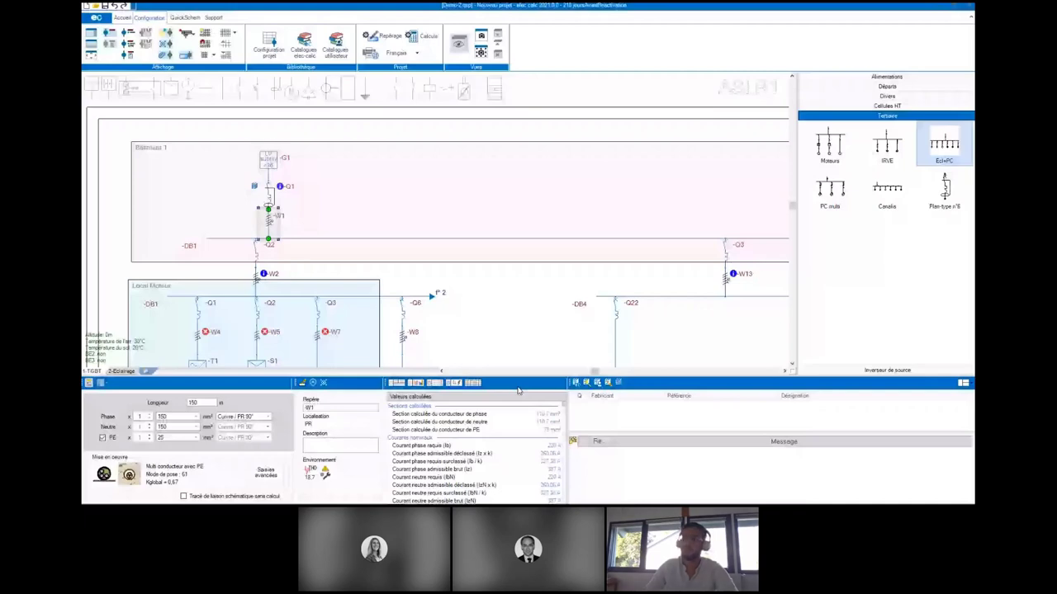
click(340, 173)
scroll(346, 196, down, 1)
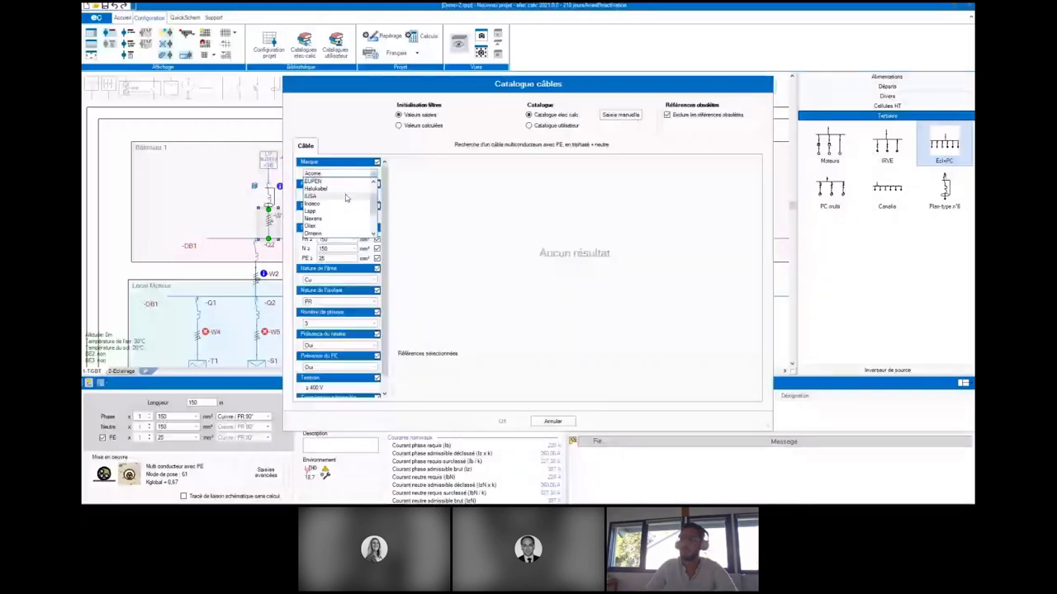
scroll(339, 213, down, 1)
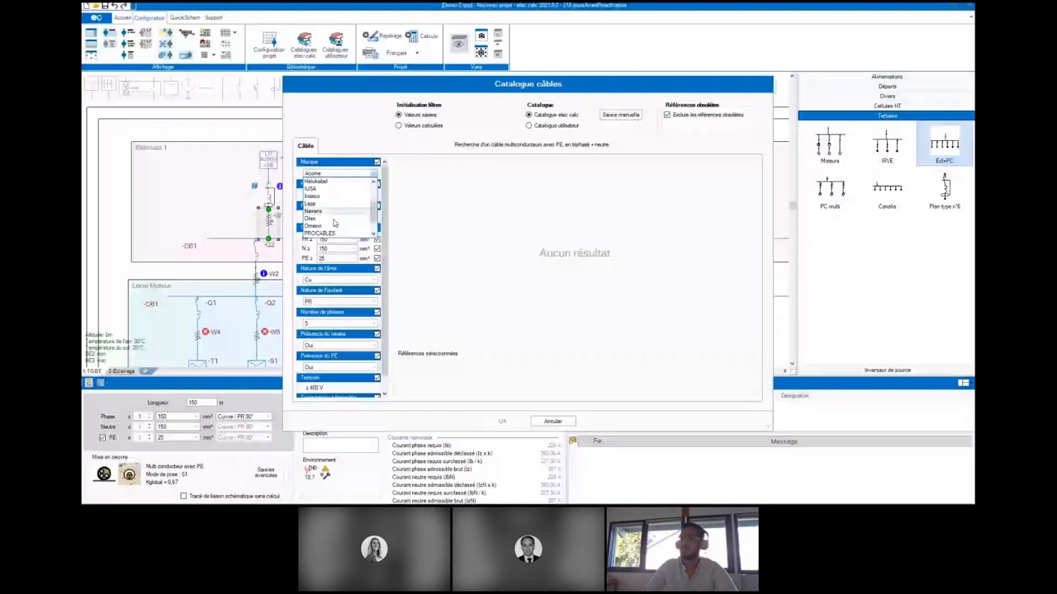
scroll(334, 223, down, 1)
click(334, 224)
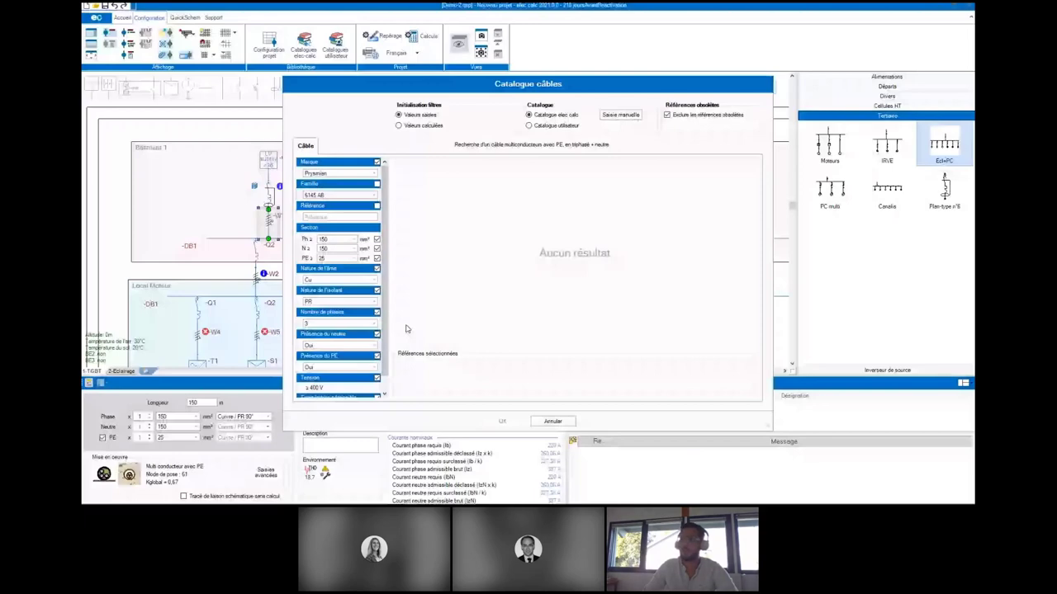
click(377, 268)
click(376, 290)
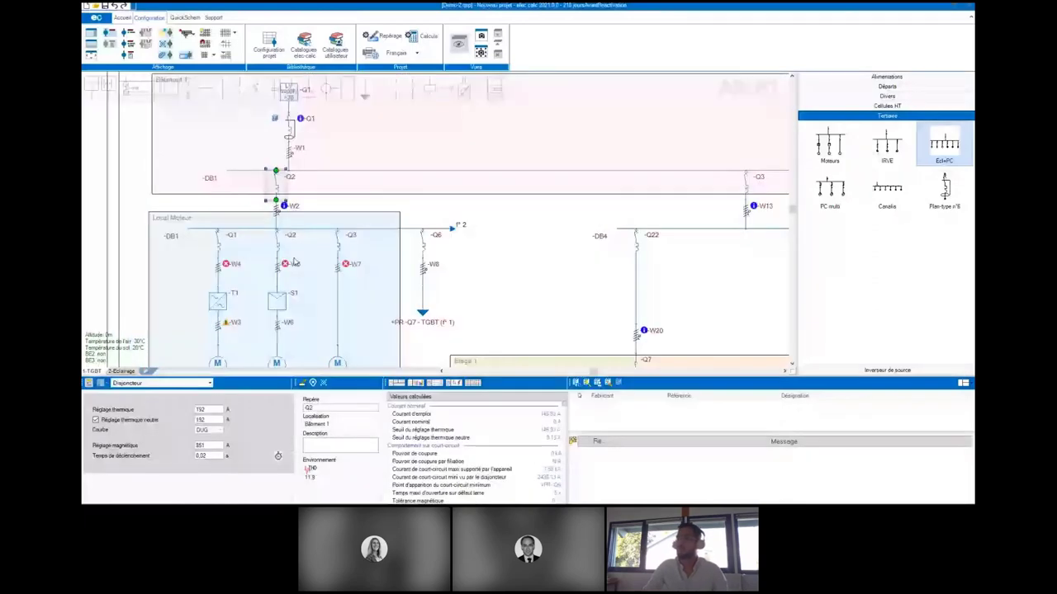
- Assign the Schneider Electric iDT40T 3-pole 32 A curve D reference to breakers -Q1, -Q2 and -Q3 in Local Moteur
scroll(418, 243, down, 1)
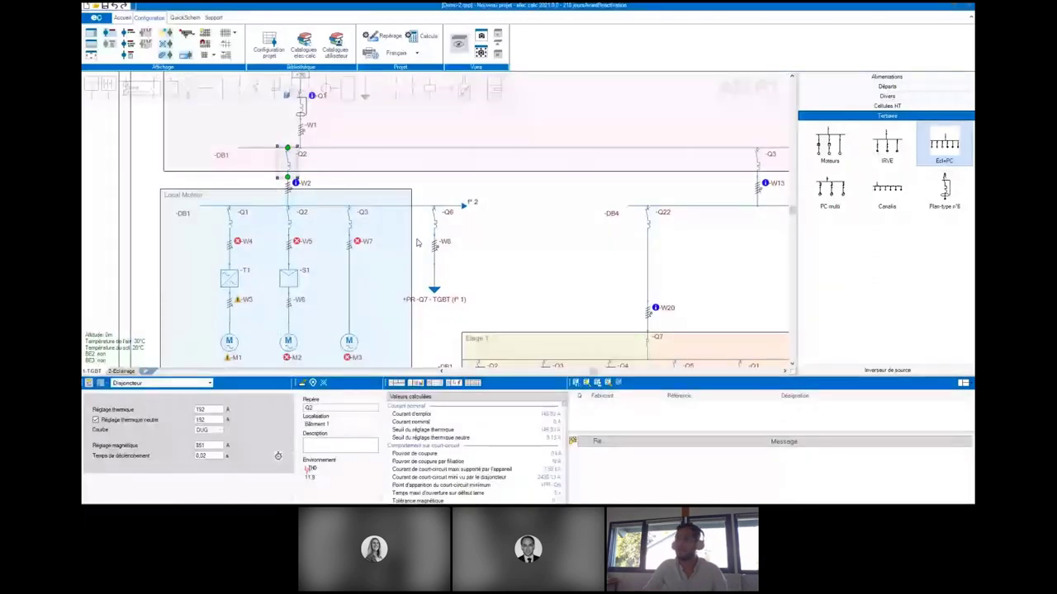
drag(417, 243, 211, 198)
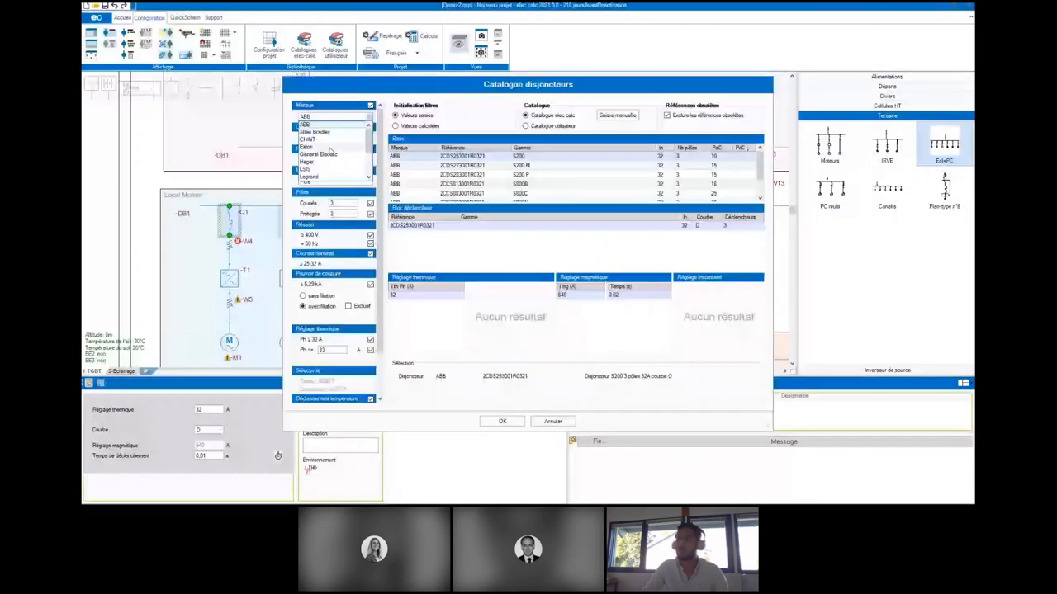
scroll(329, 149, down, 2)
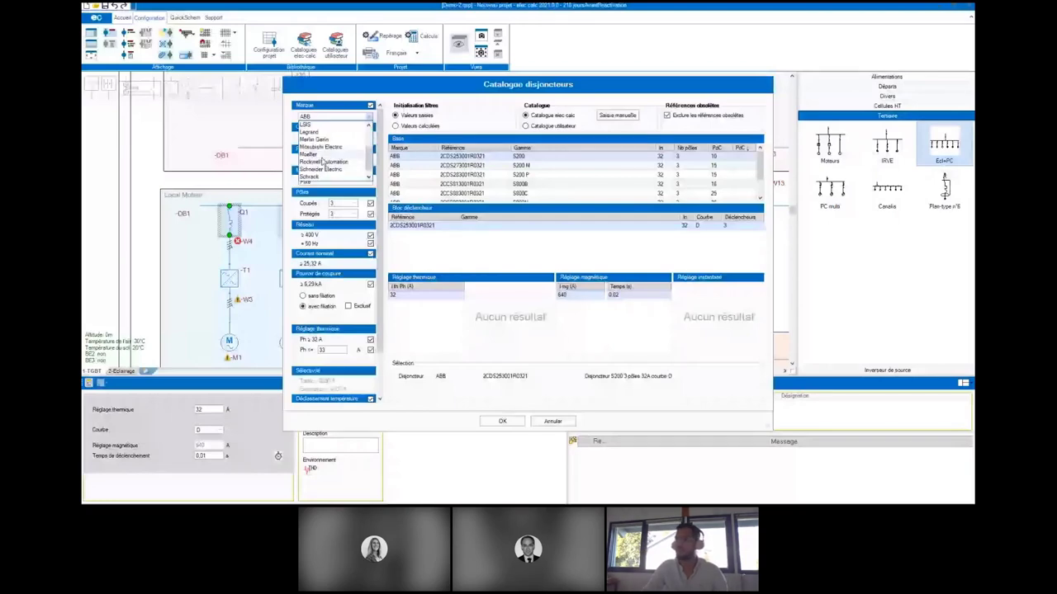
click(321, 168)
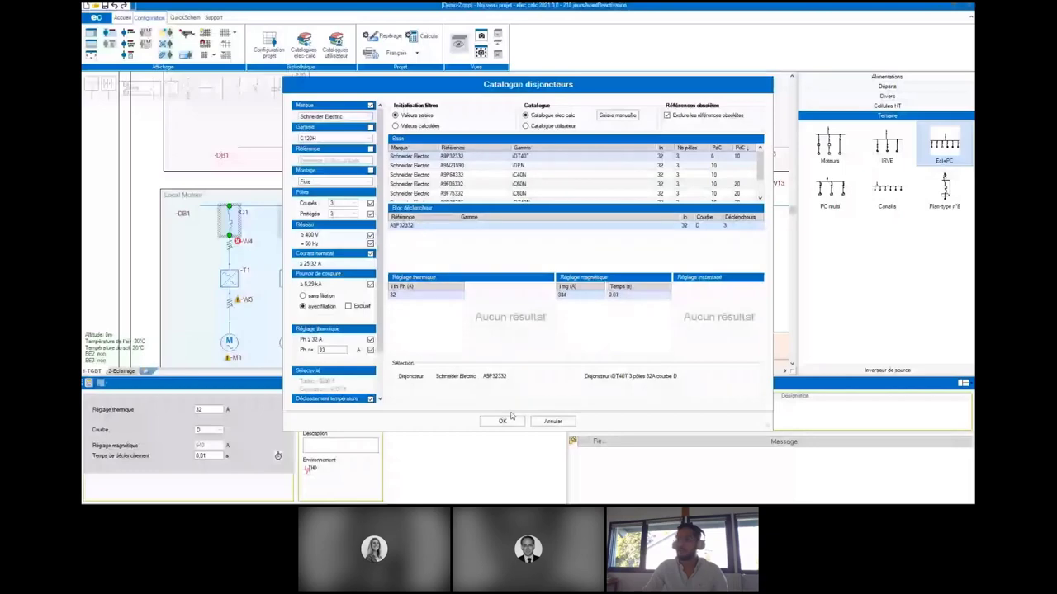
click(503, 421)
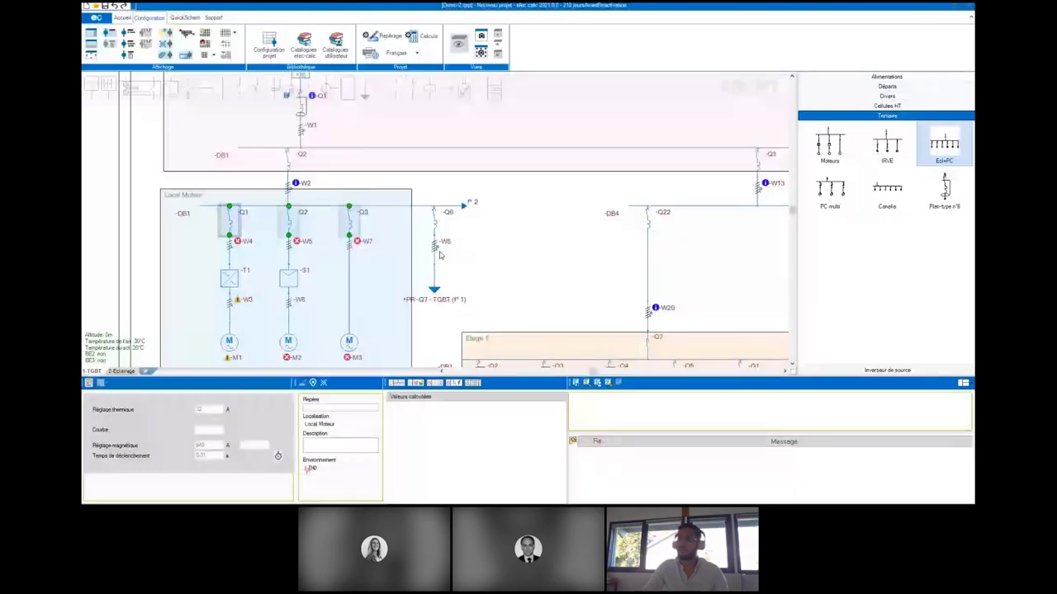
- Copy the catalogue reference of breaker -Q3 in Local Moteur and paste it onto breaker -Q6
click(349, 223)
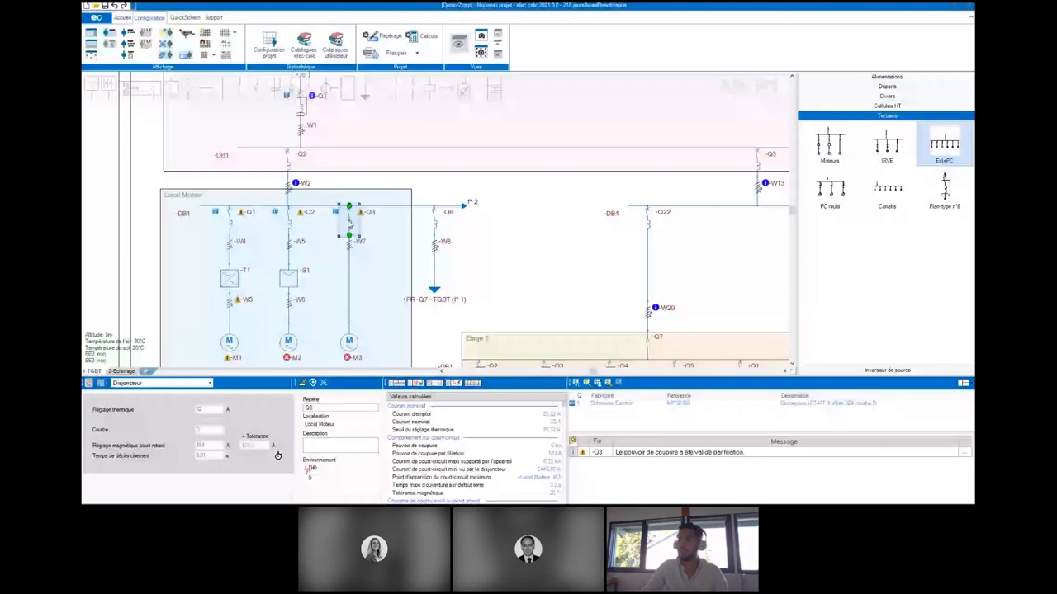
click(434, 218)
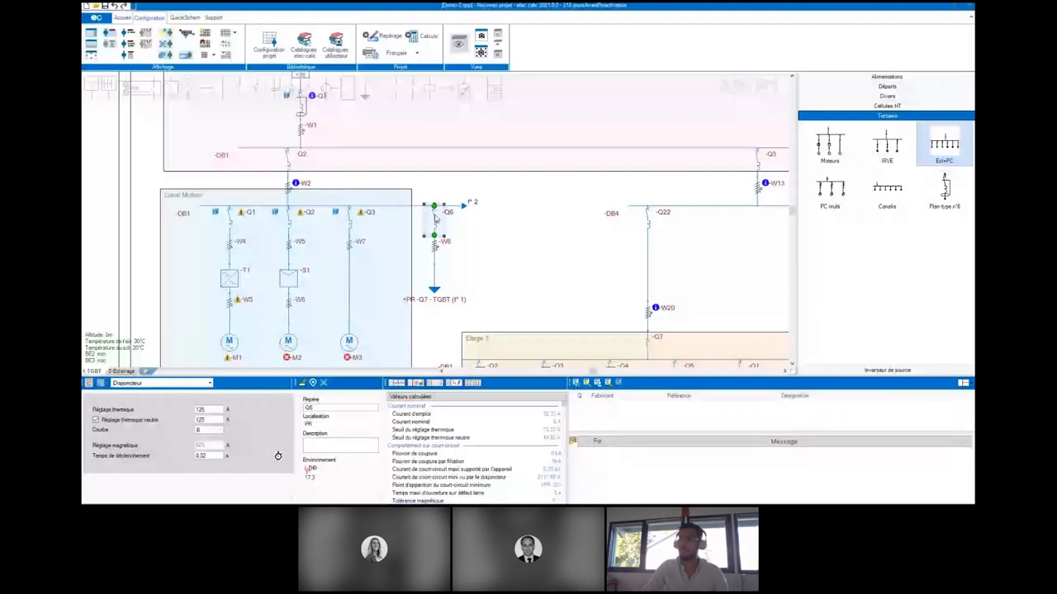
right_click(435, 217)
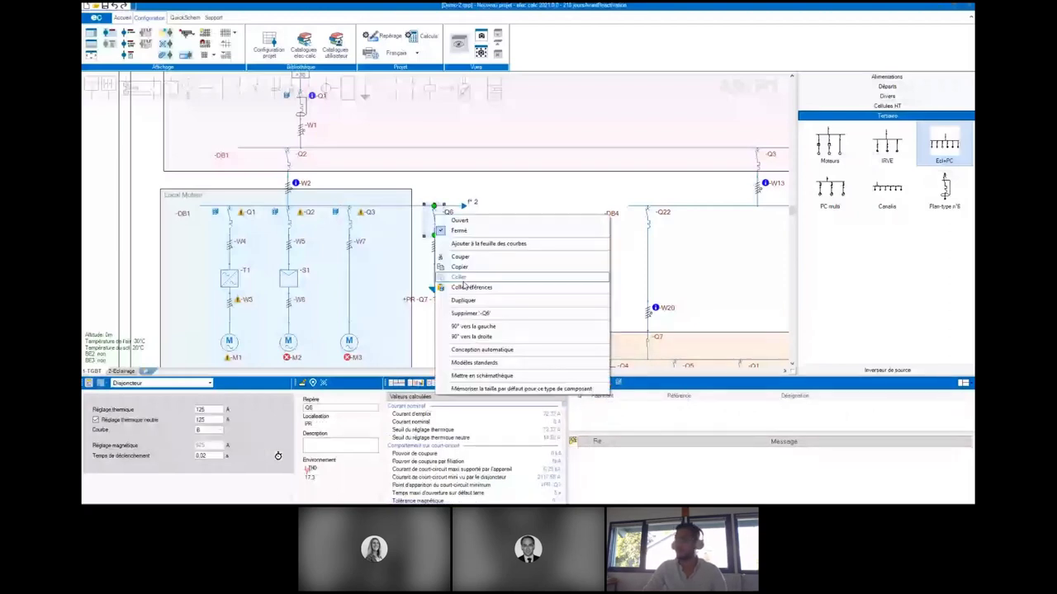
click(464, 287)
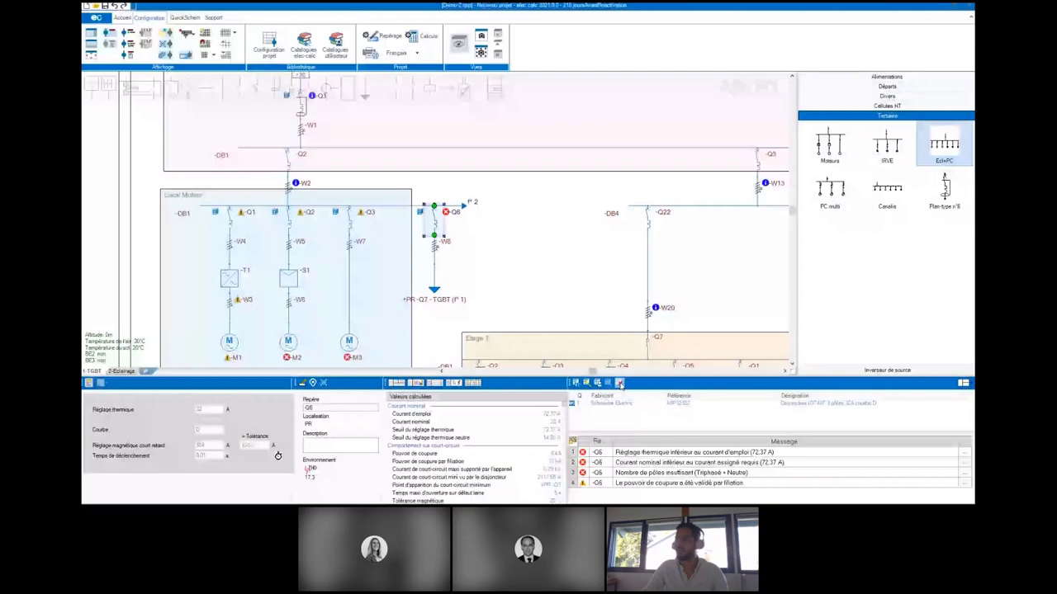
- Erase the catalogue reference of breaker -Q6 and resize it with automatic design (Conception automatique)
click(619, 384)
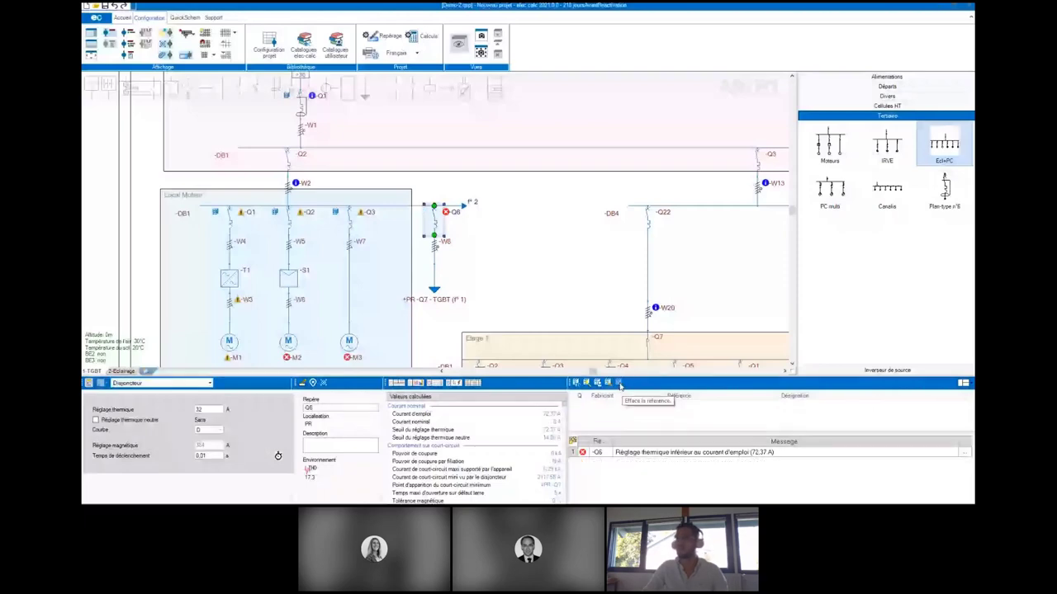
click(122, 17)
click(385, 42)
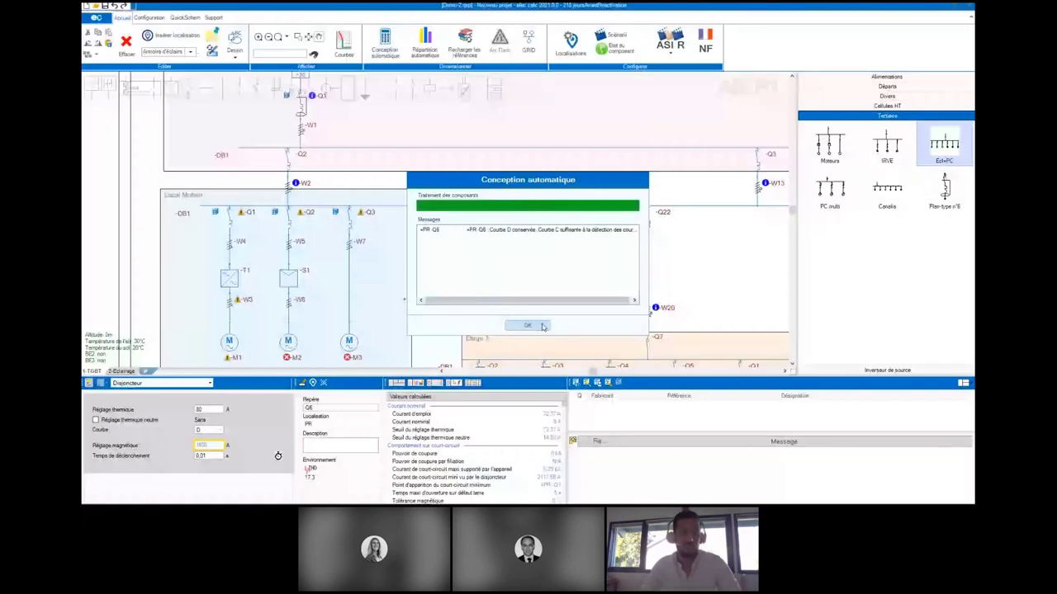
click(529, 325)
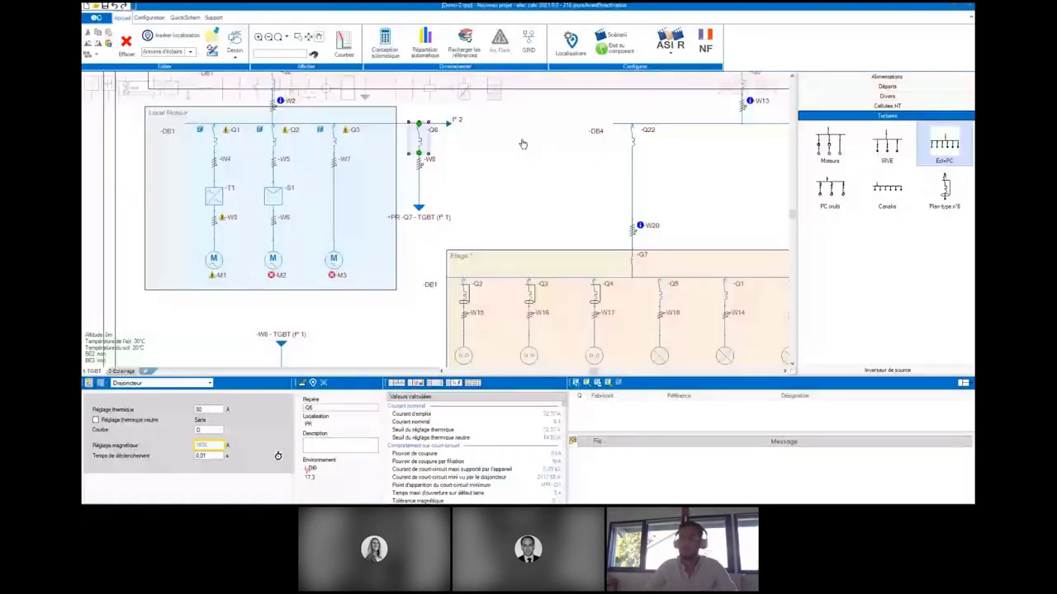
- From breaker -Q7, set the standard circuit breaker model's catalogue search to always open with the brand Schneider Electric
scroll(522, 132, down, 3)
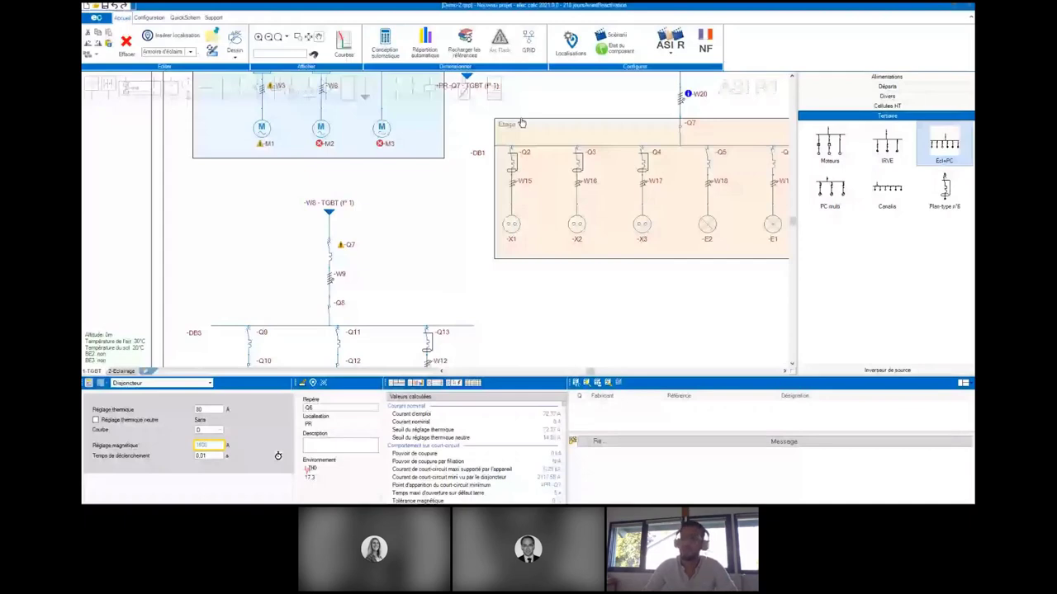
scroll(358, 232, down, 2)
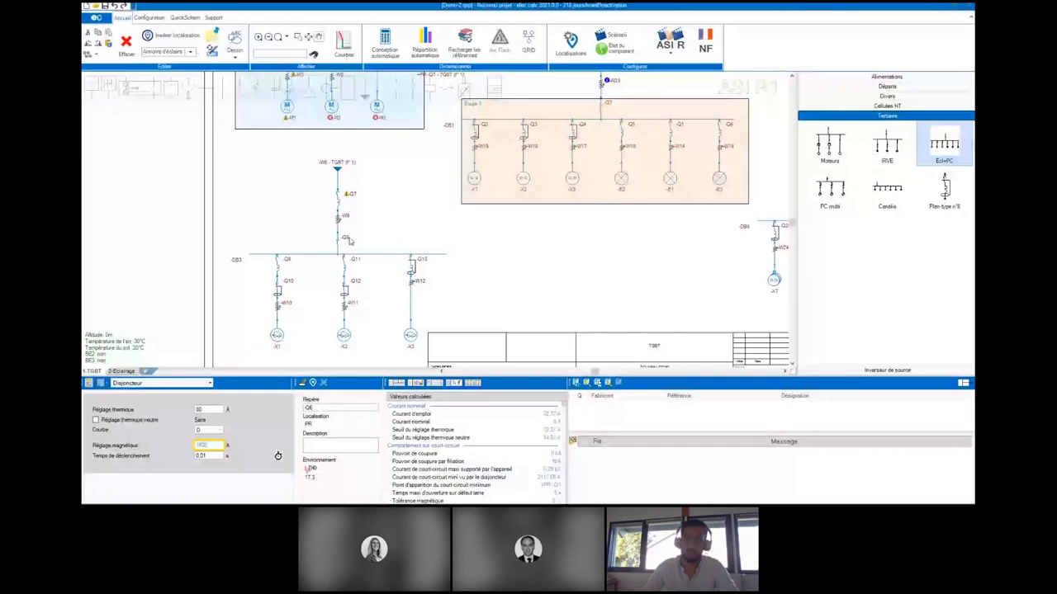
scroll(348, 239, up, 1)
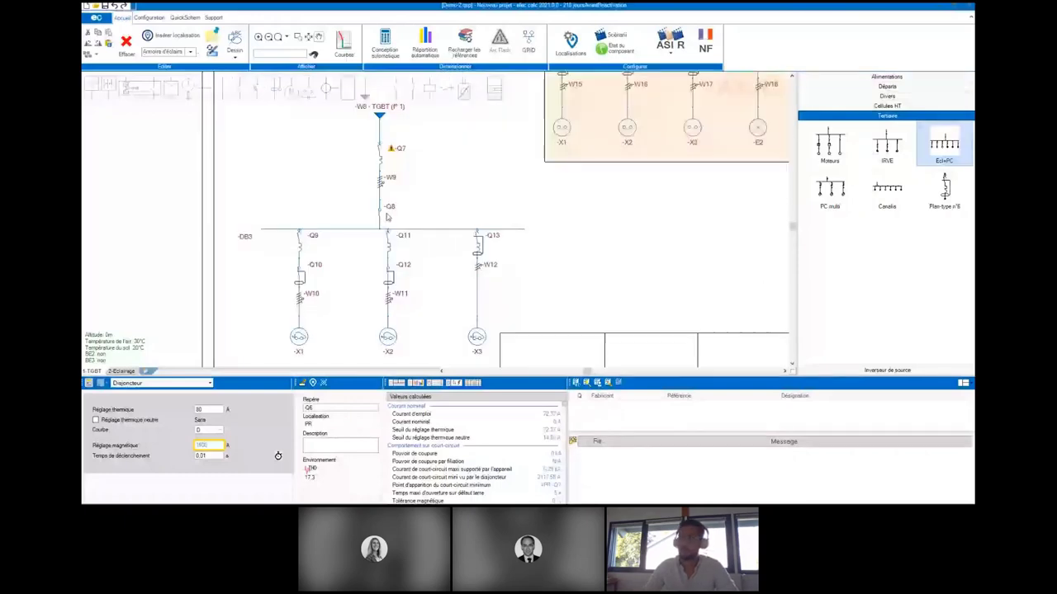
right_click(381, 165)
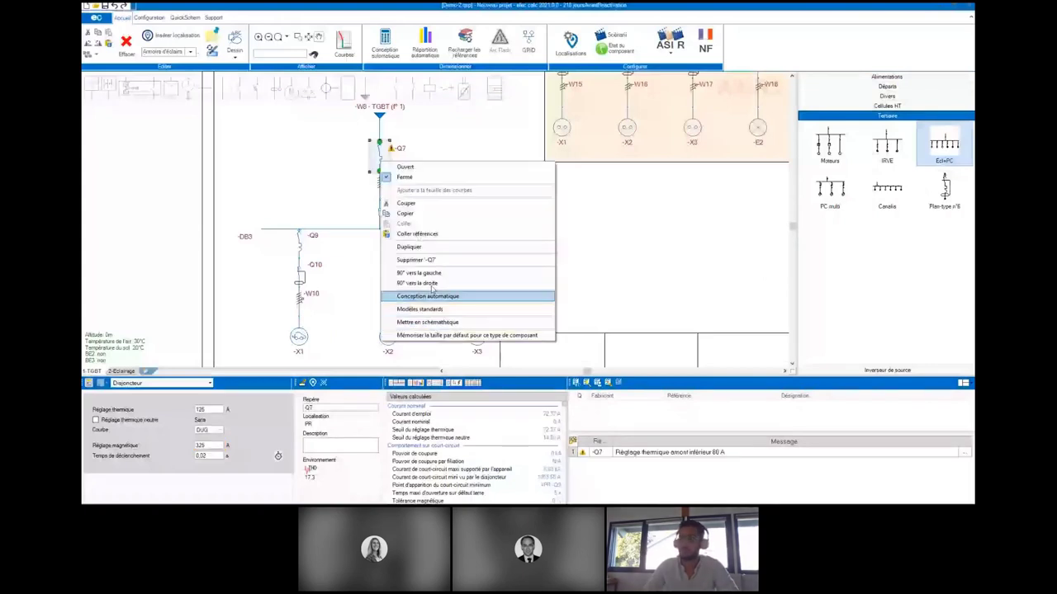
click(420, 308)
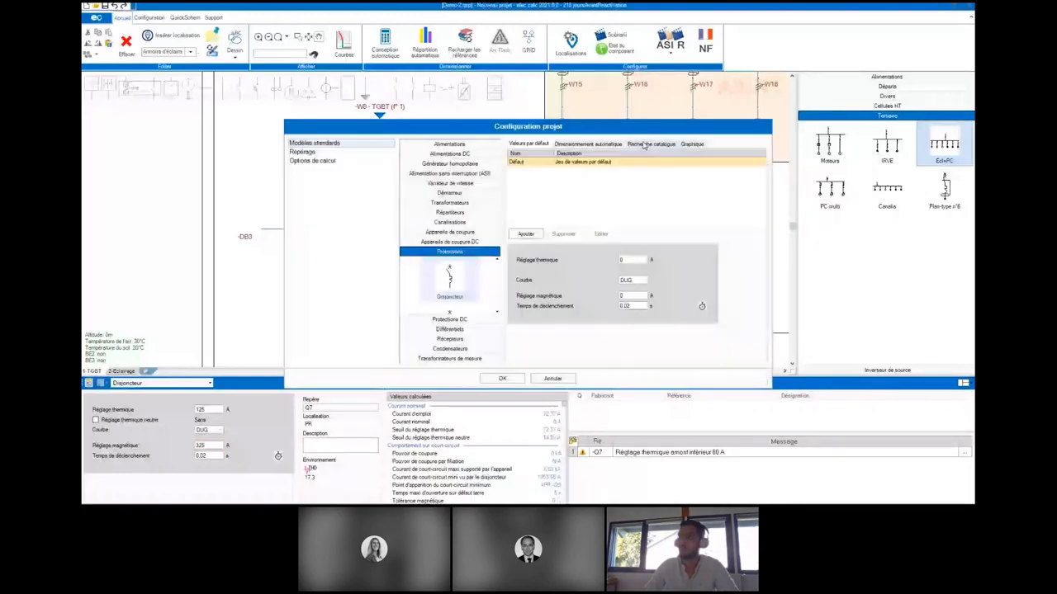
click(644, 145)
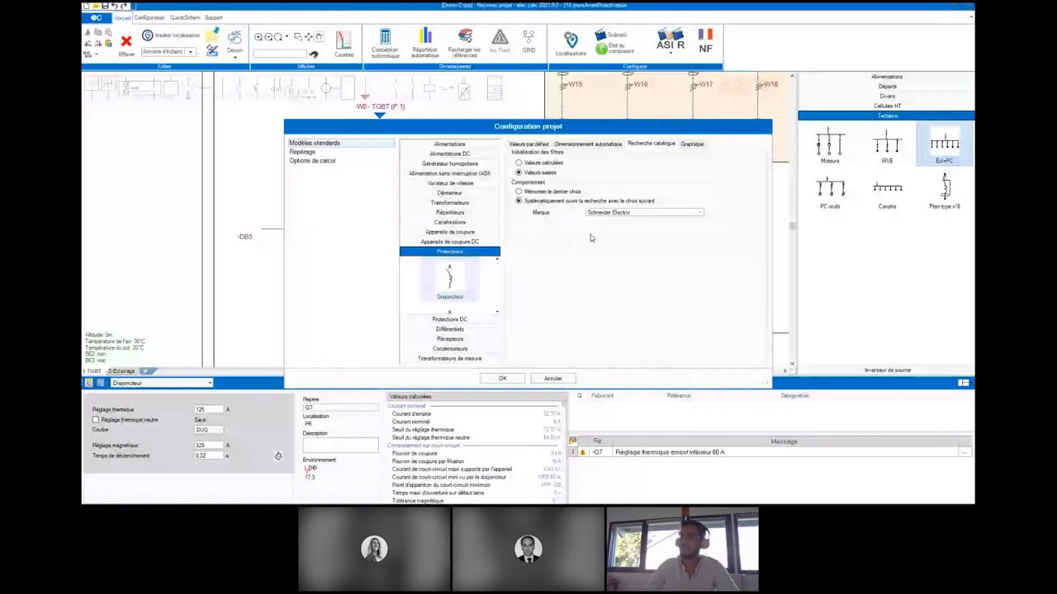
click(603, 212)
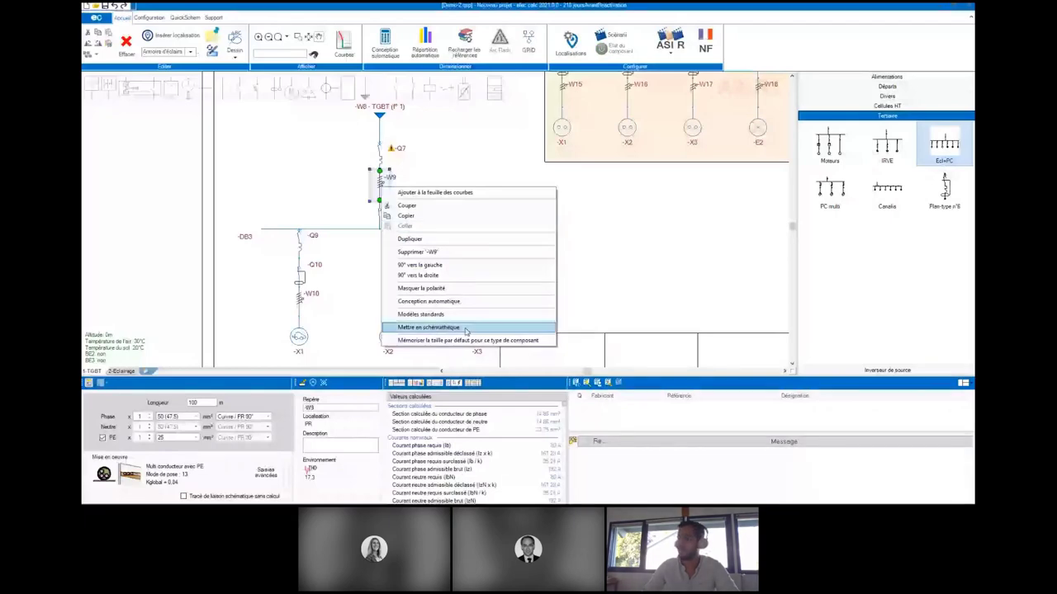
- From cable -W9, set the standard cable model's catalogue search to always open with brand Prysmian and family FR-N05 VV-R
right_click(368, 179)
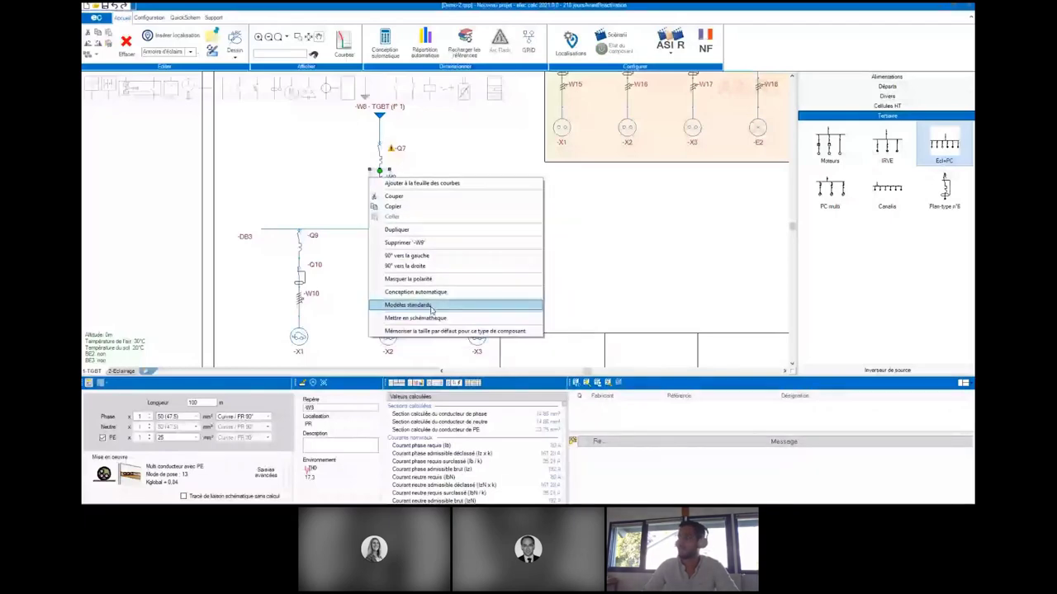
click(431, 307)
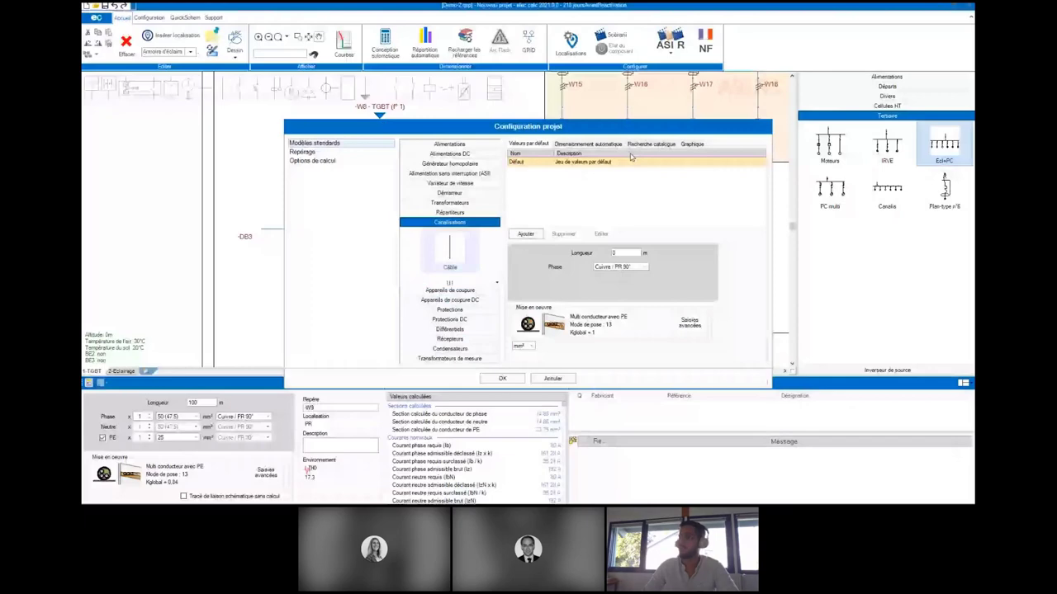
click(651, 143)
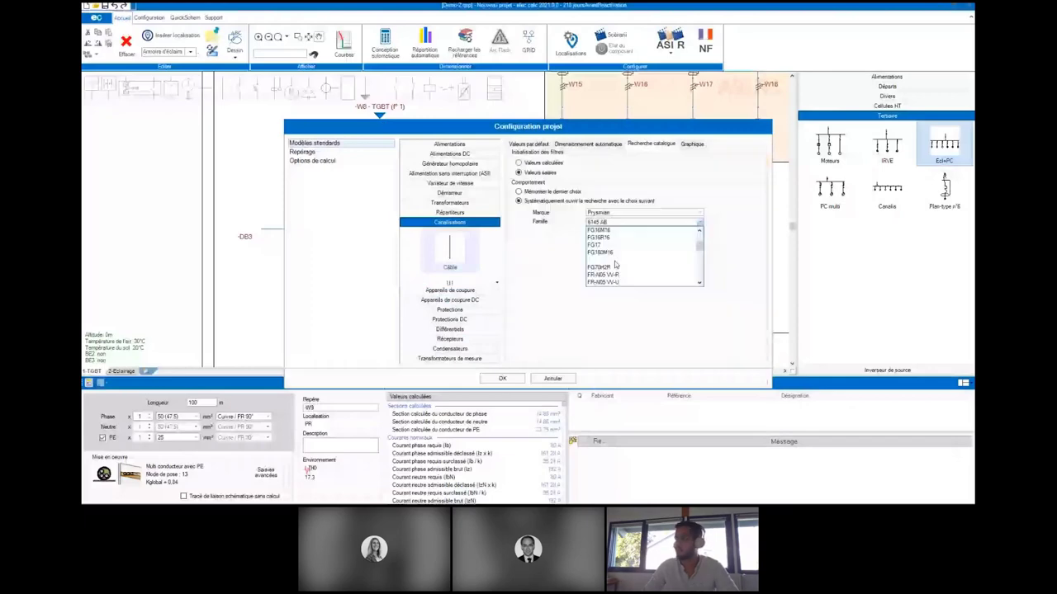
scroll(615, 264, down, 1)
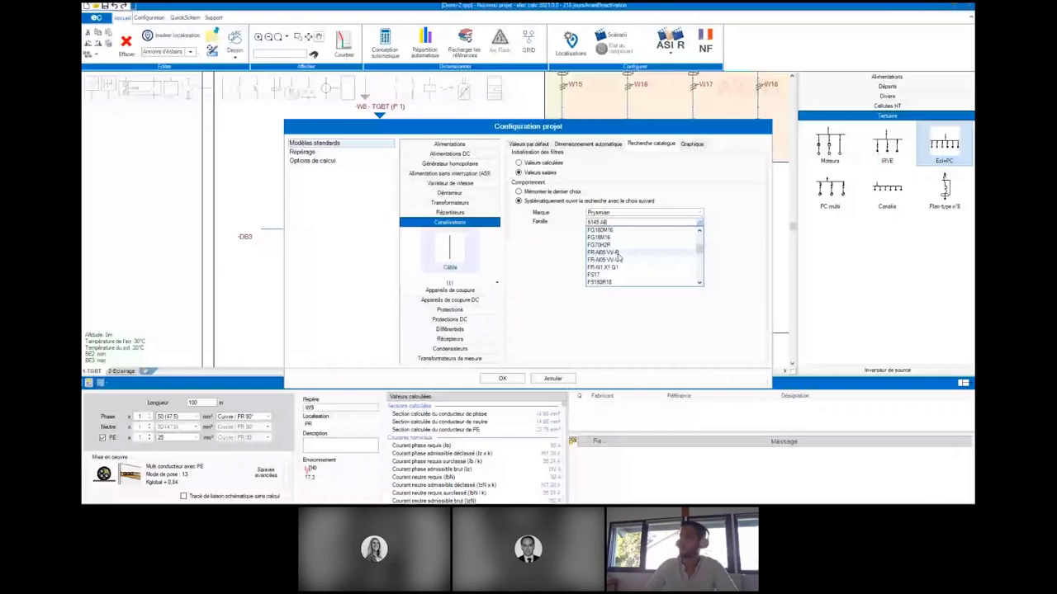
click(618, 256)
click(502, 378)
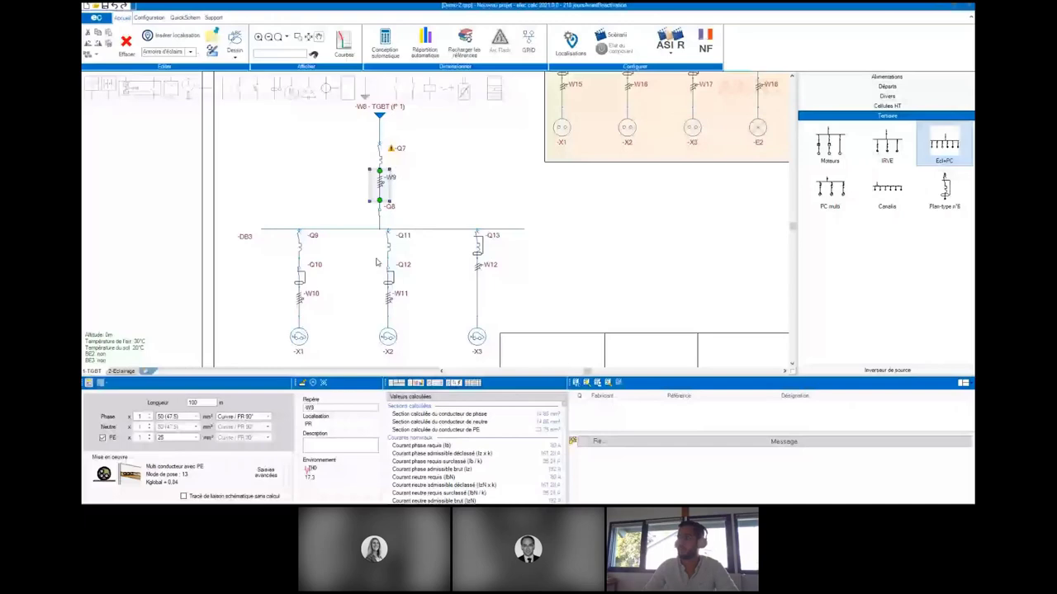
- From breaker -Q13, set the standard residual-current circuit breaker model's catalogue search to remember the last choice (Mémoriser le dernier choix)
double_click(385, 264)
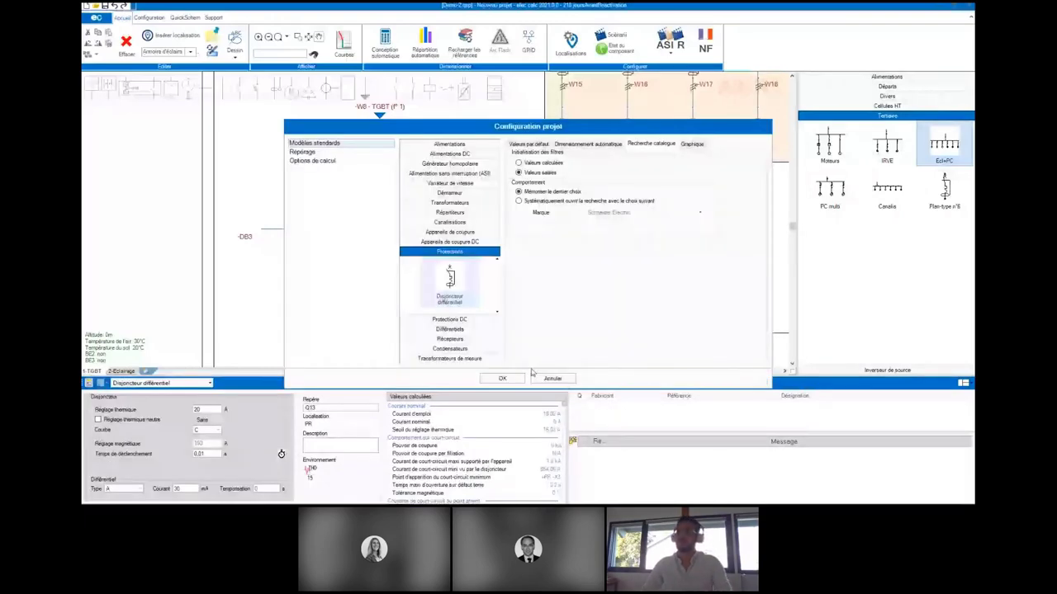
click(502, 378)
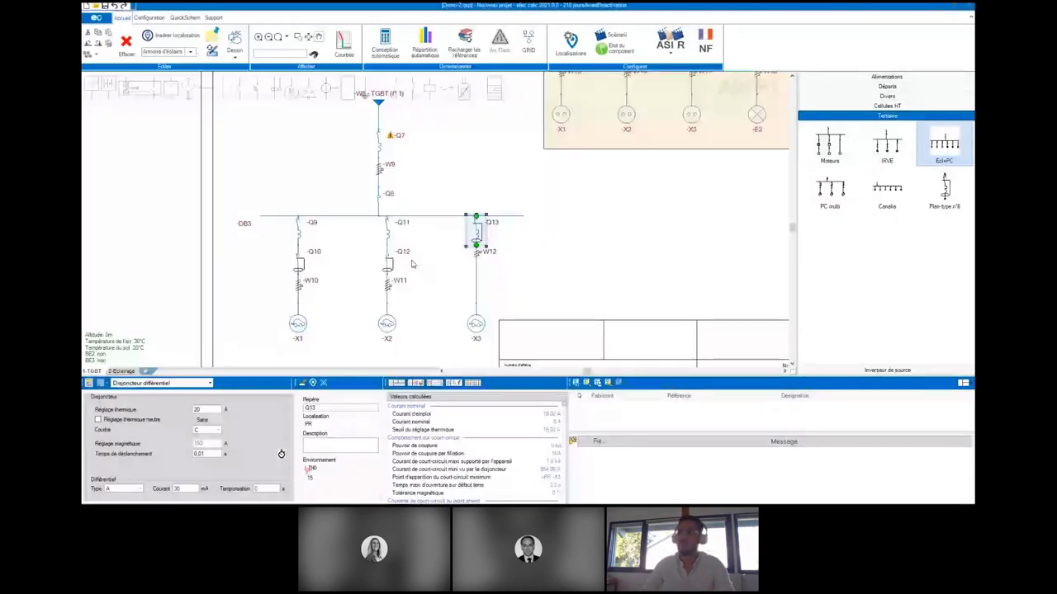
- Run automatic reference selection on all components from breaker -Q7 through board -DB3, and inspect the references of -Q7 and -W9
key(ctrl+a)
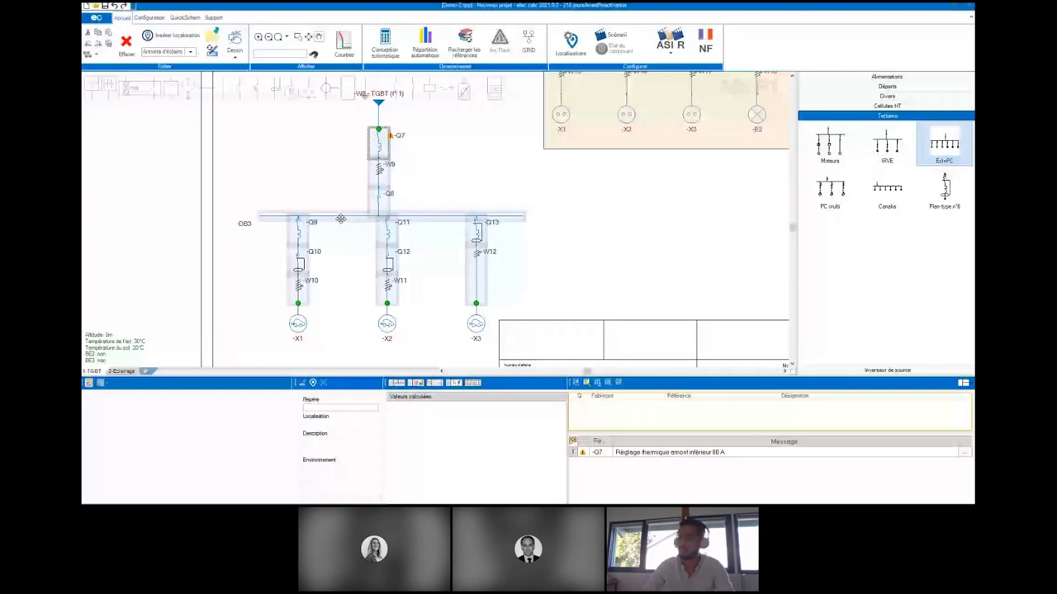
click(587, 384)
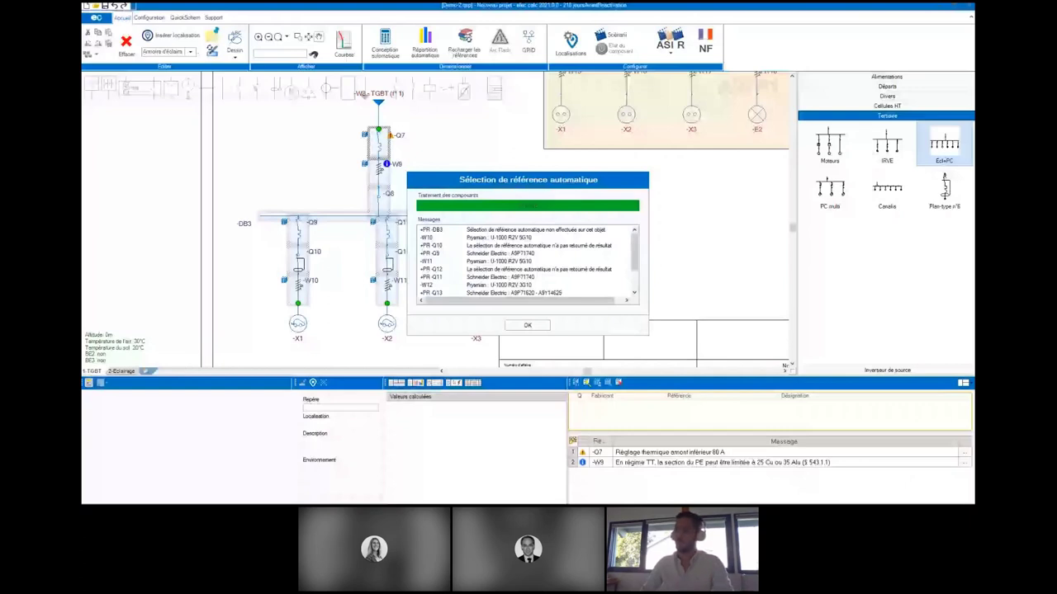
key(Return)
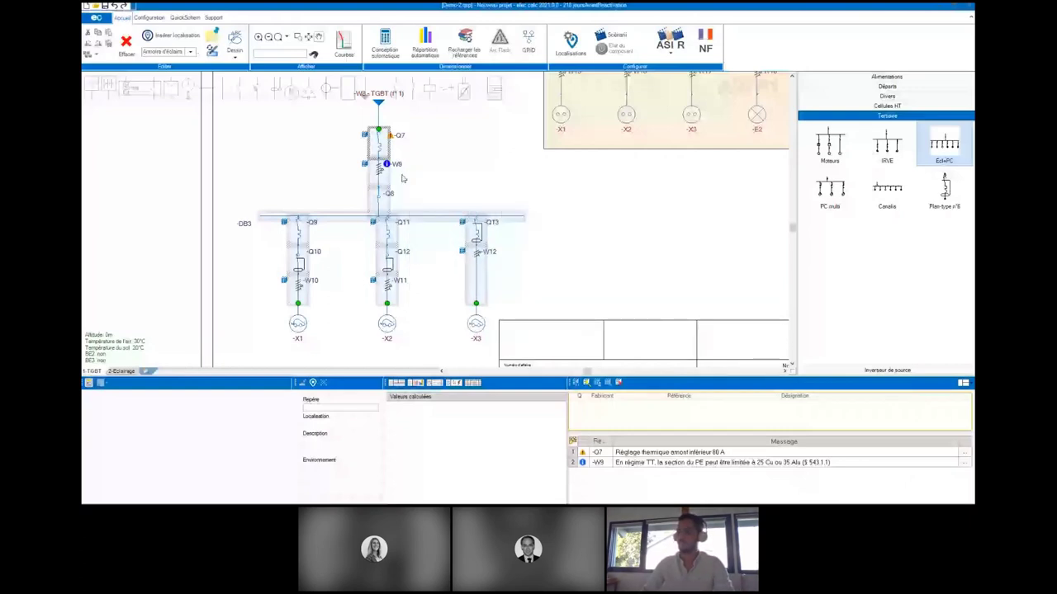
click(378, 147)
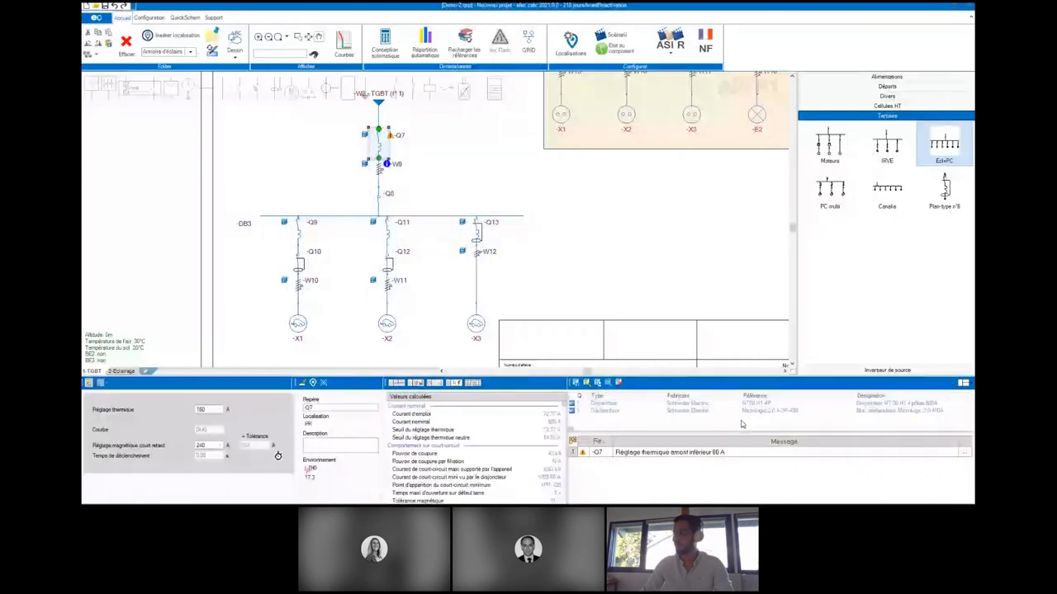
click(378, 177)
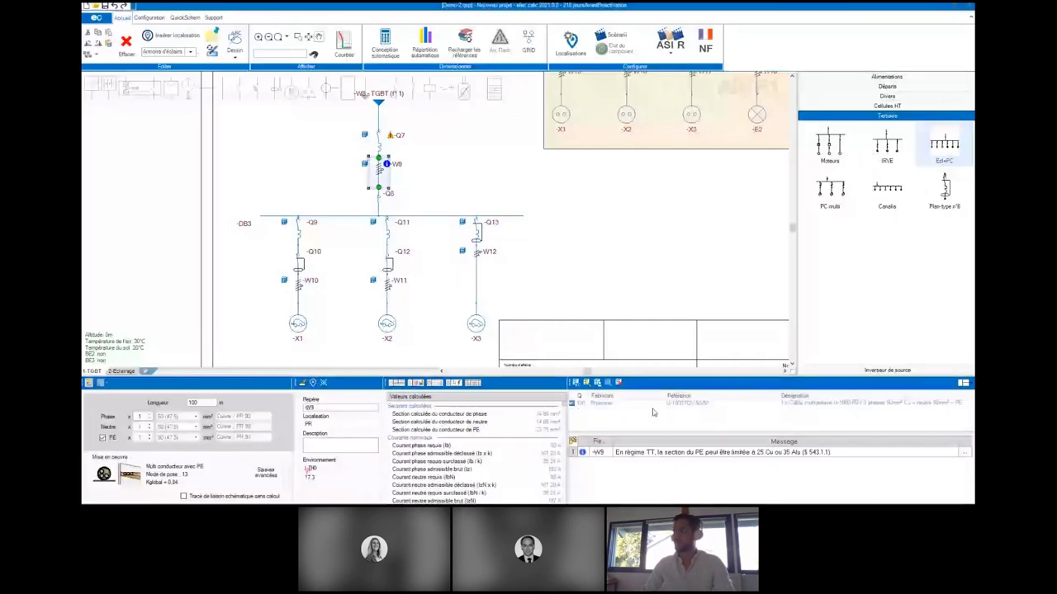
- Close the current project without saving it and open the project Demo-3
scroll(536, 270, down, 3)
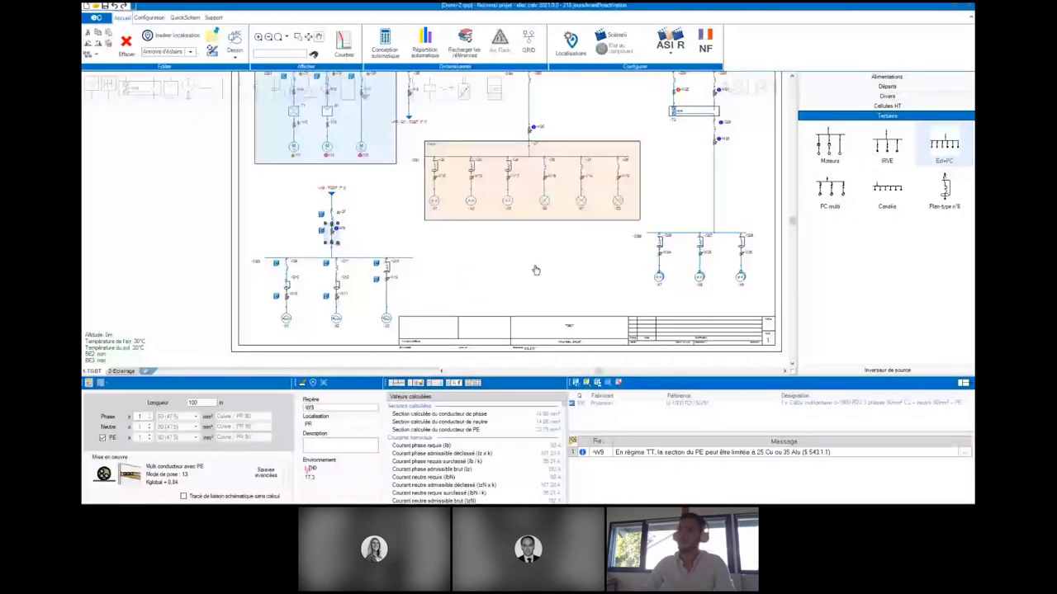
scroll(536, 270, down, 2)
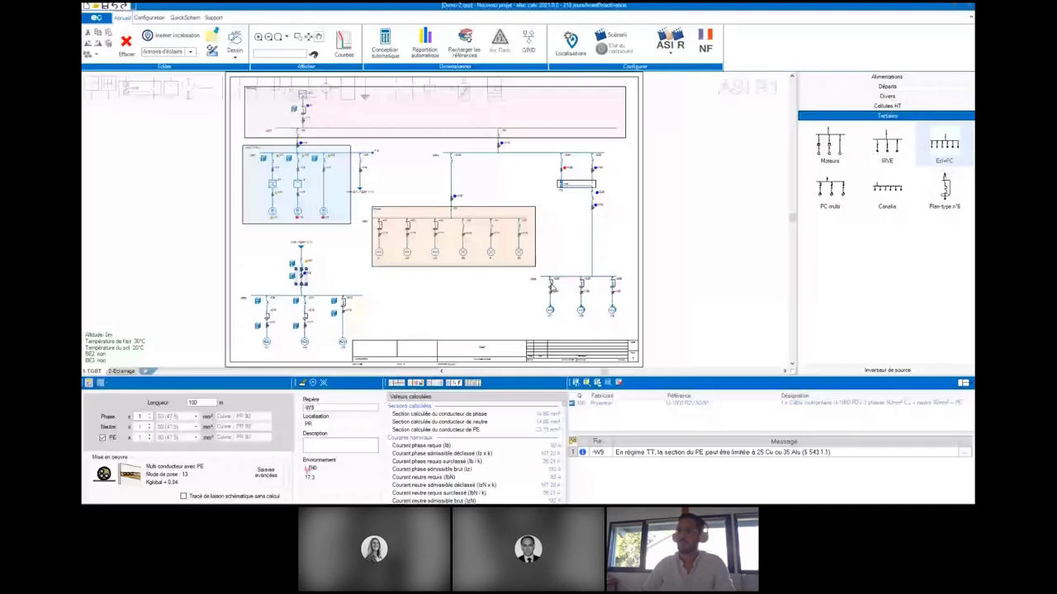
key(ctrl+n)
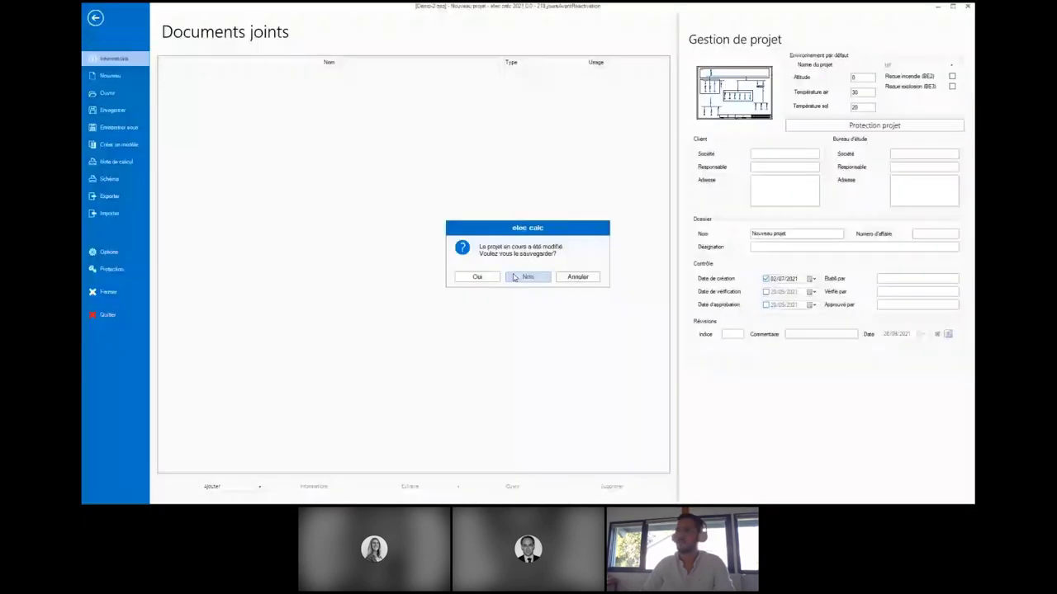
click(513, 277)
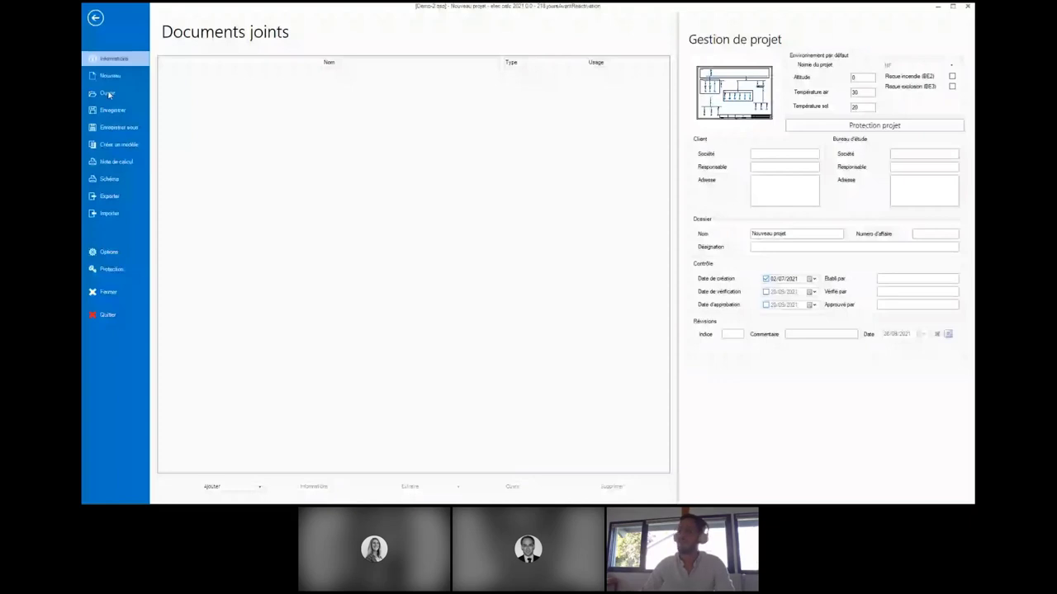
click(107, 93)
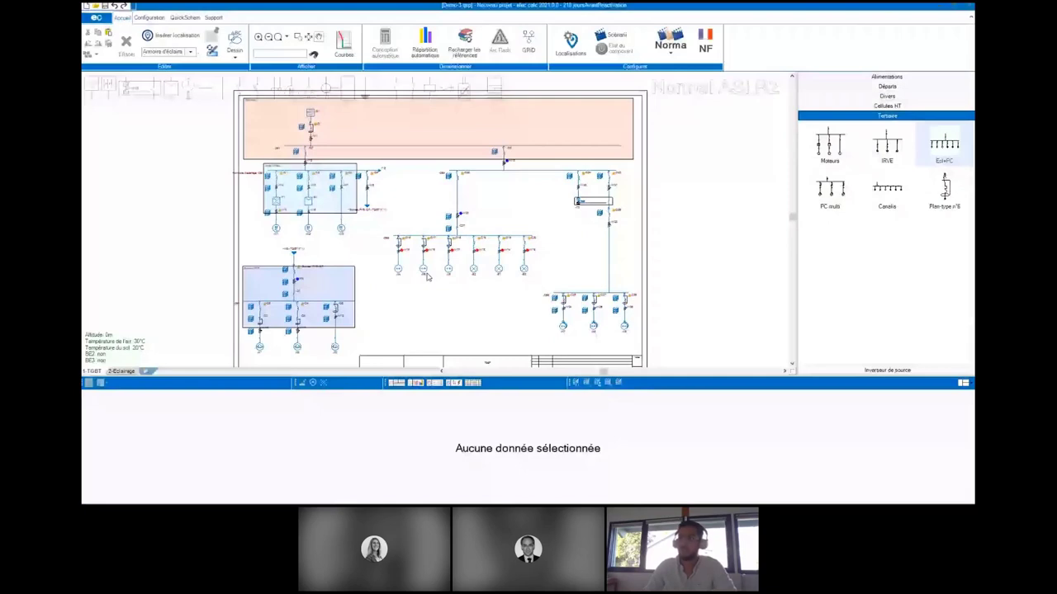
- Check in the project's calculation options that Contrôle de la sélectivité demandé is enabled
scroll(427, 278, up, 1)
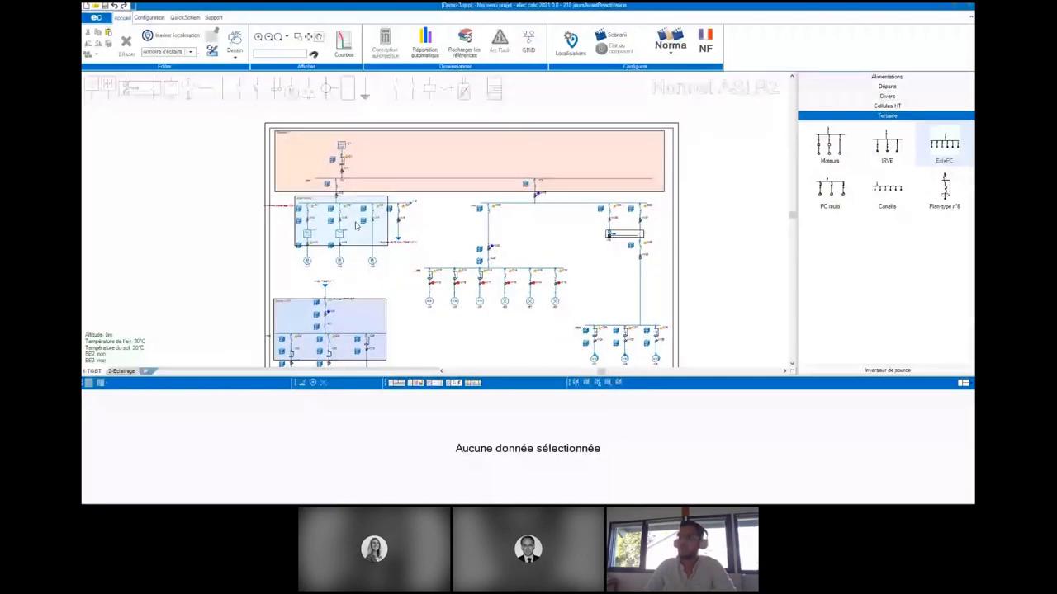
scroll(356, 224, up, 1)
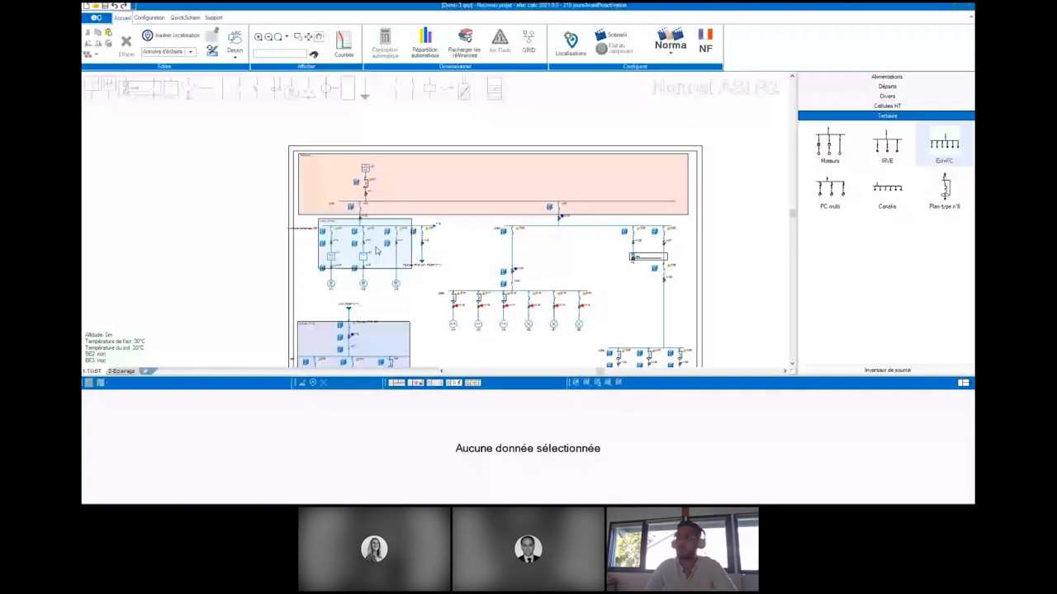
scroll(377, 251, up, 2)
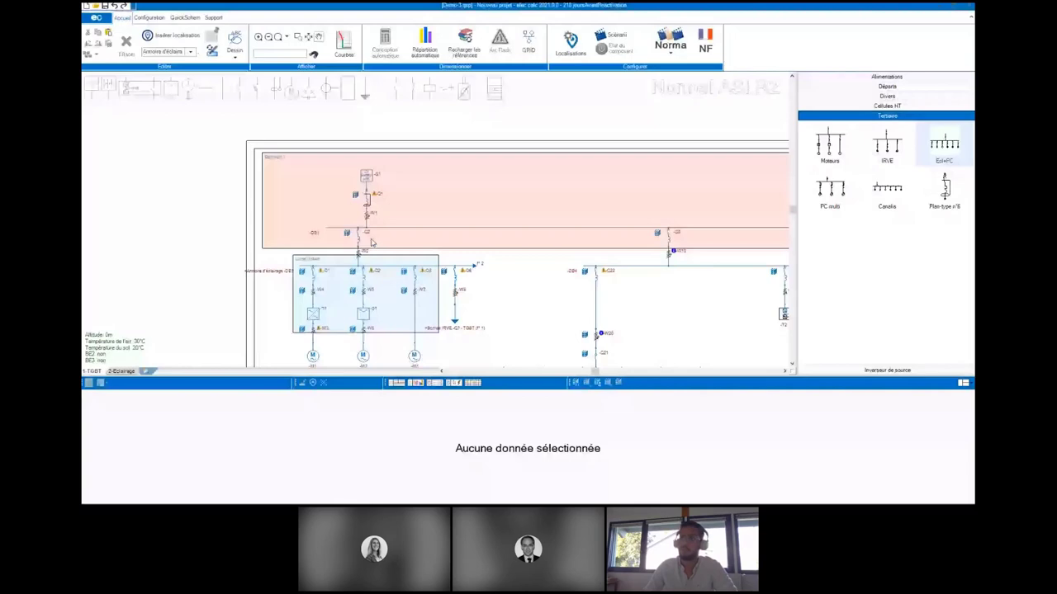
click(149, 17)
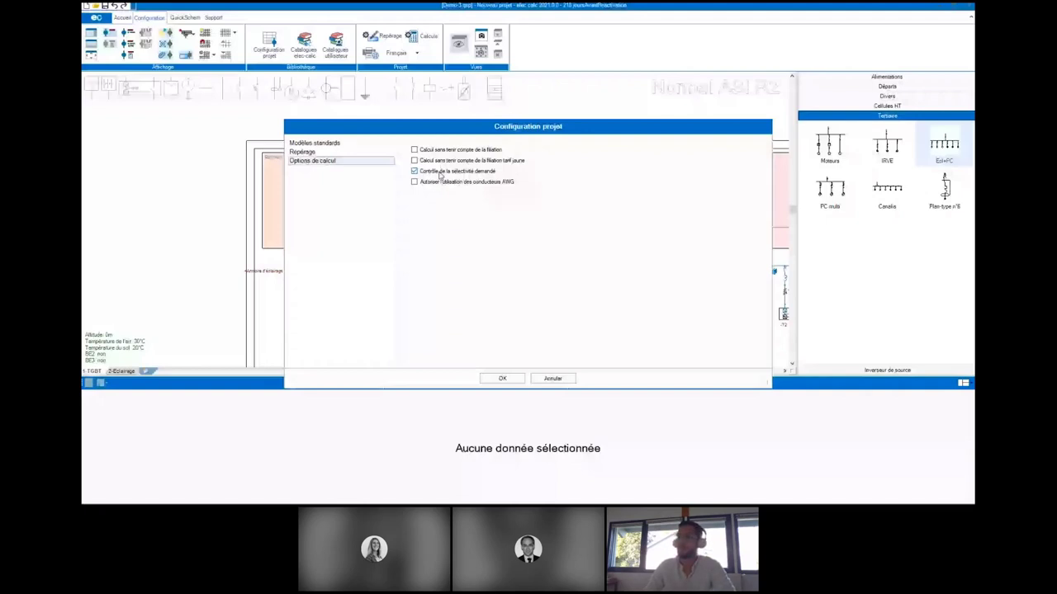
key(Return)
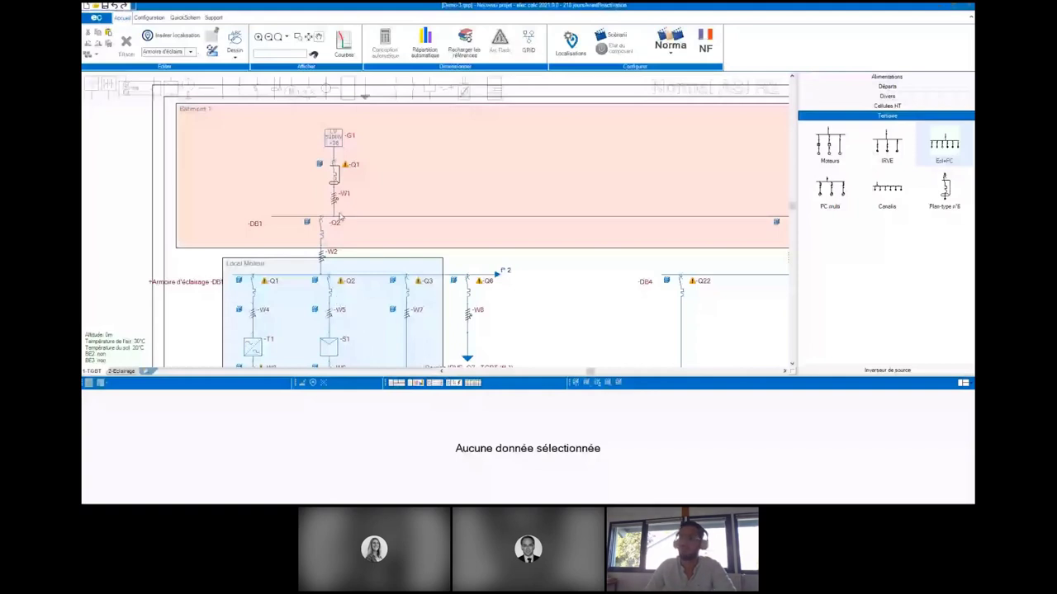
- Display together the tripping curves of Local Moteur breaker -Q2, its upstream breaker -Q2 and head breaker -Q1 in Bâtiment 1
click(329, 288)
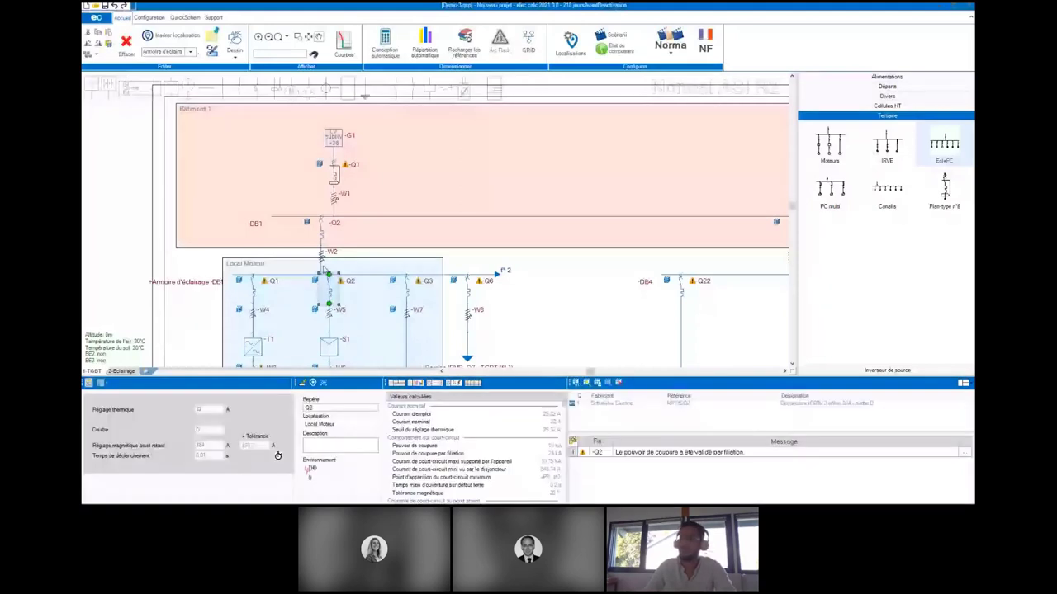
click(324, 225)
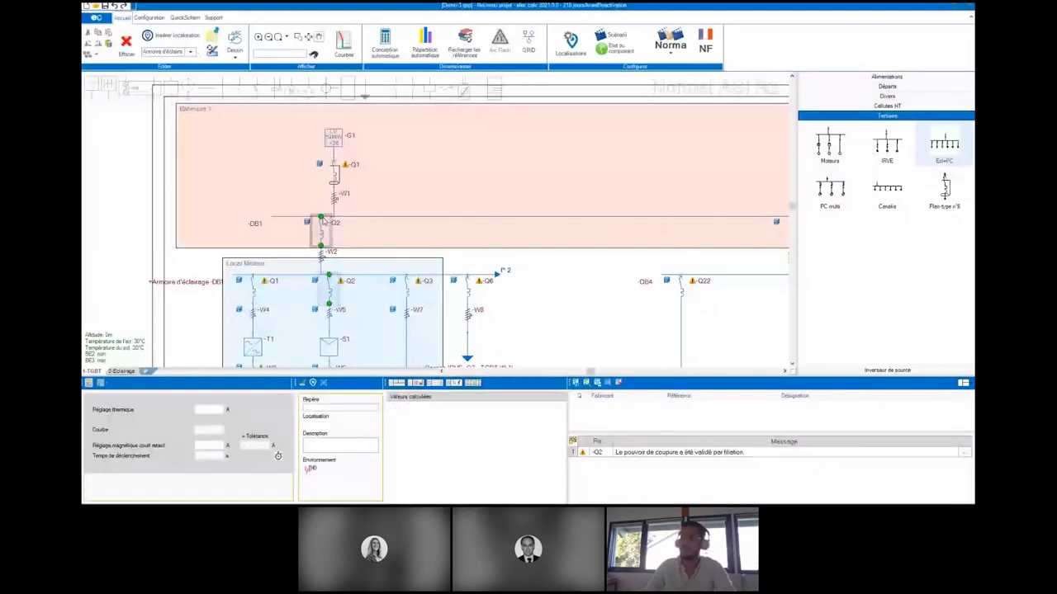
click(345, 48)
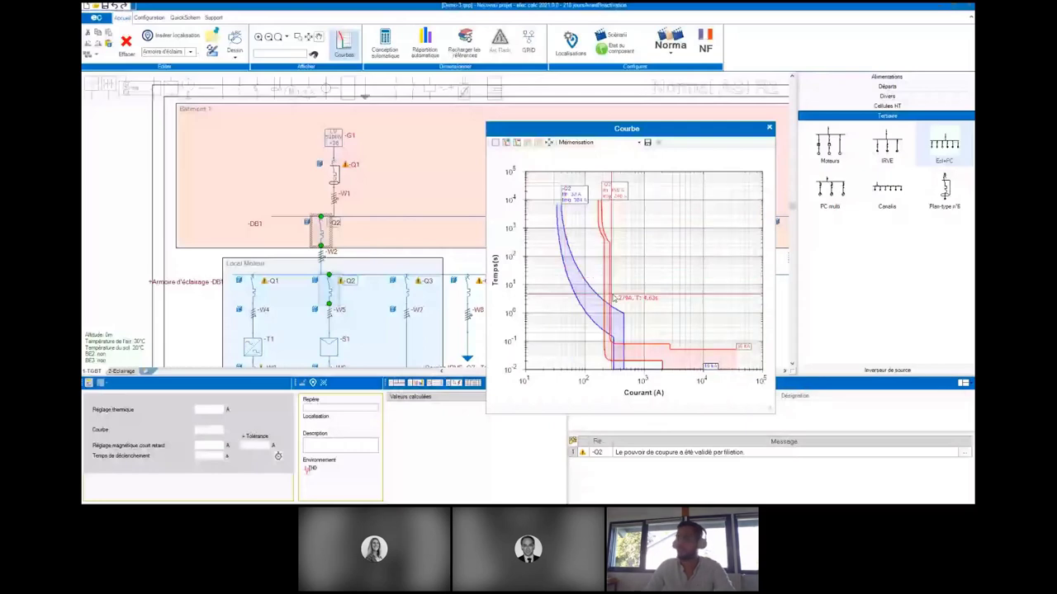
click(328, 174)
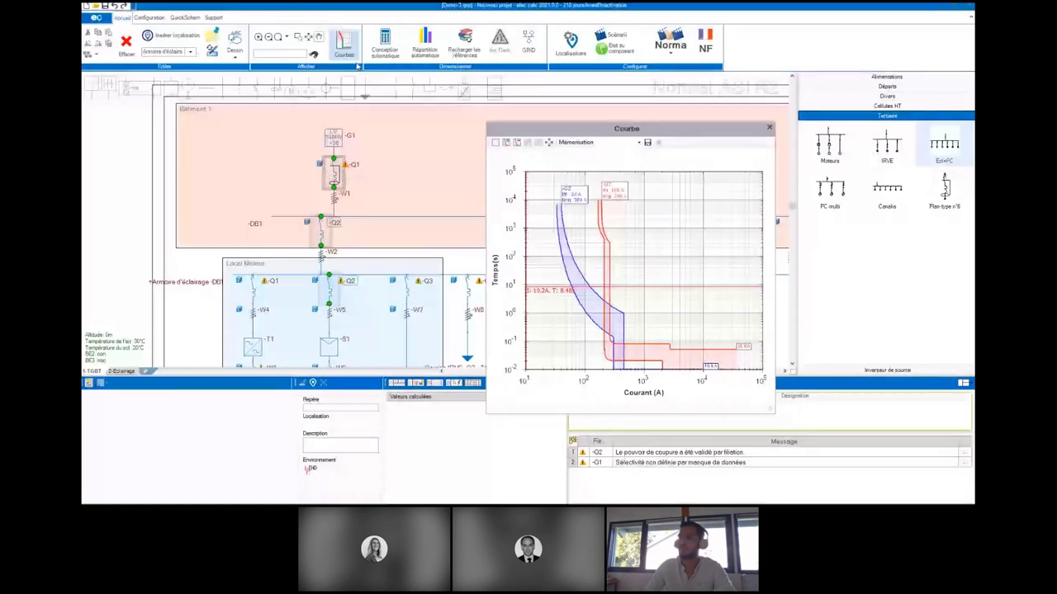
click(542, 217)
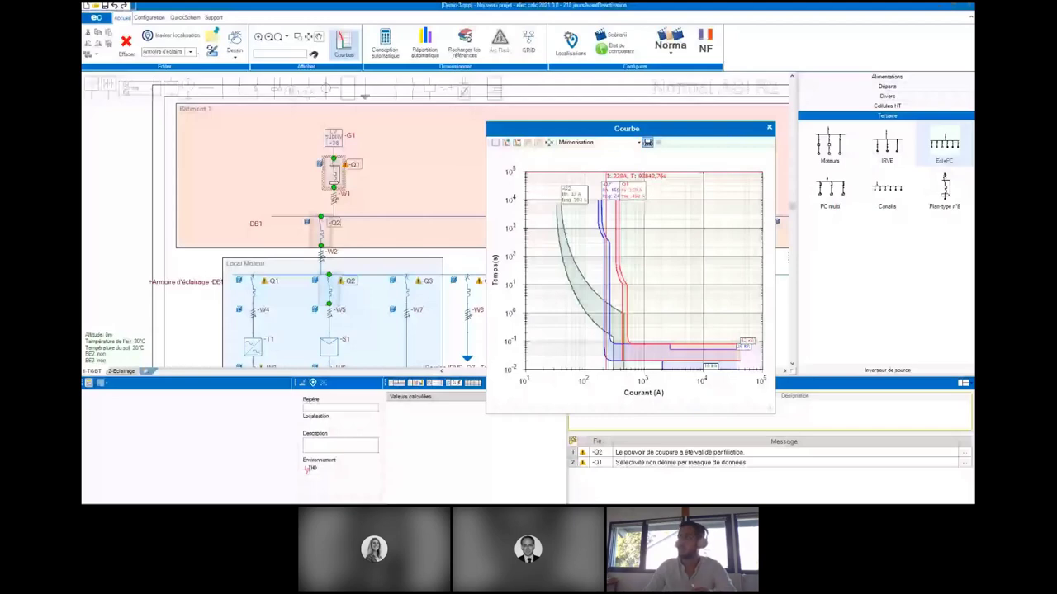
- Save the displayed set of curves under the reference Q1 Q2 Q3 and close the curve view
click(648, 142)
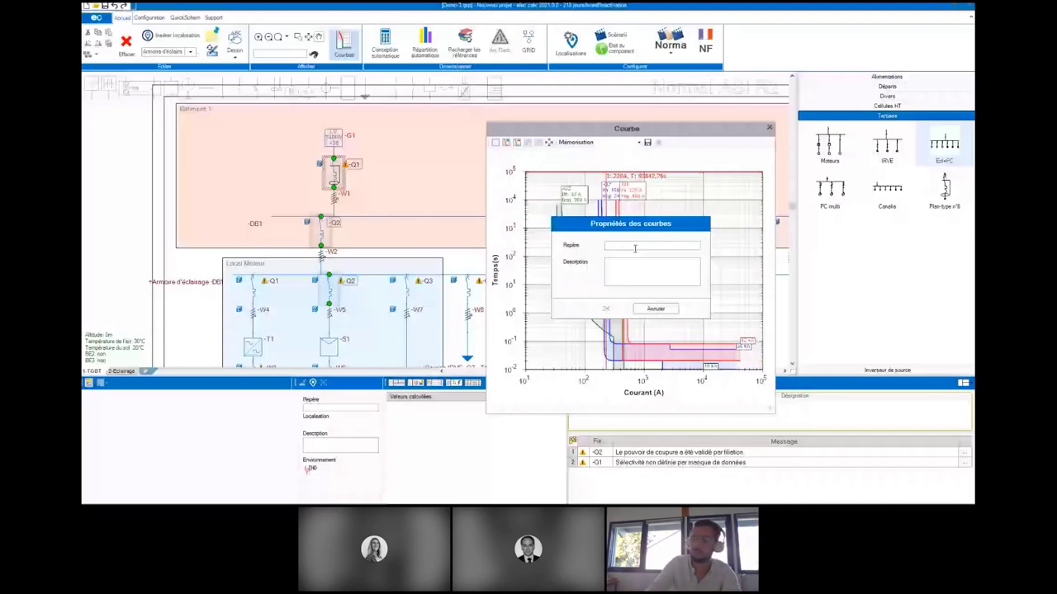
text(Q1 Q2 Q3)
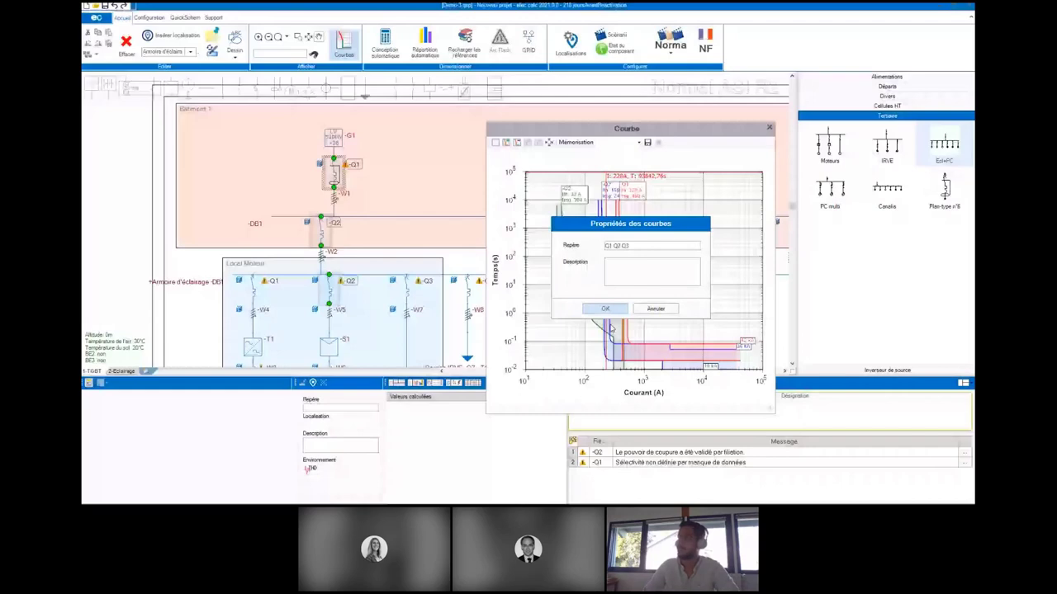
click(606, 309)
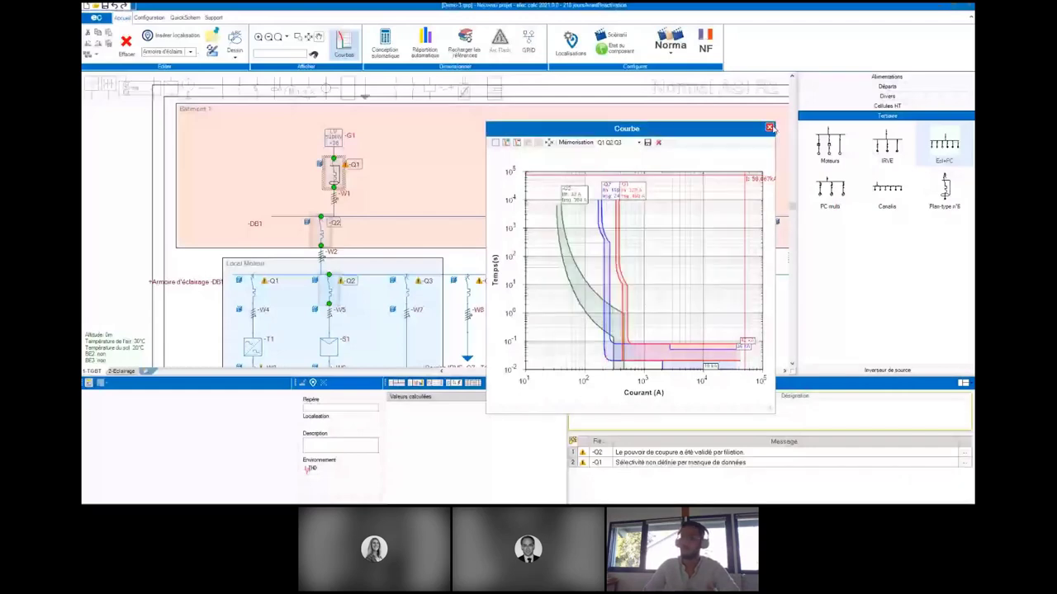
click(768, 128)
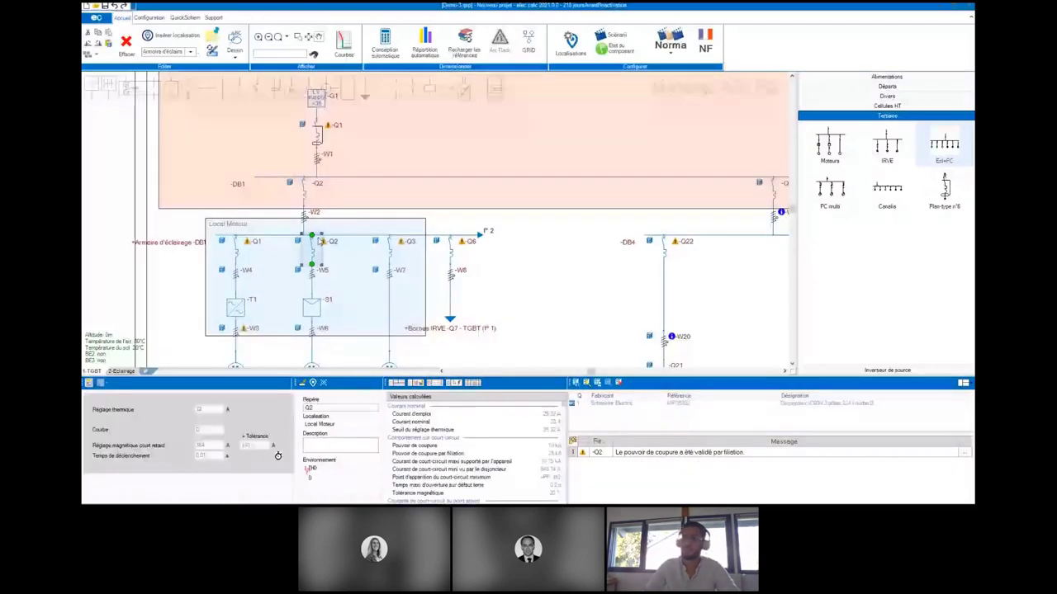
- Examine the warning on Local Moteur breaker -Q2 and review its catalogue selection, including the breaking capacity with filiation
mouse_move(323, 242)
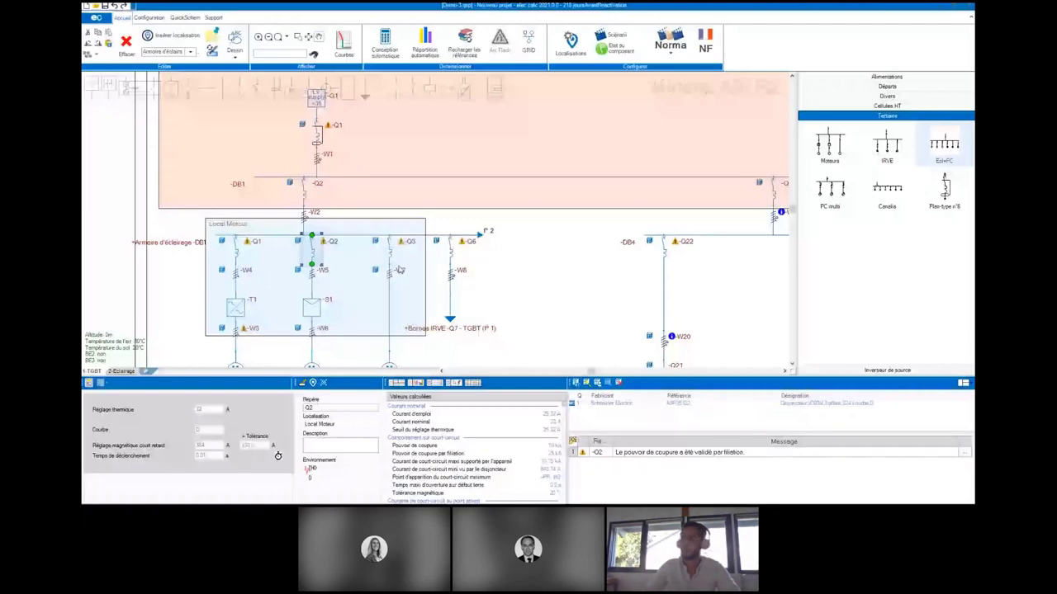
click(576, 383)
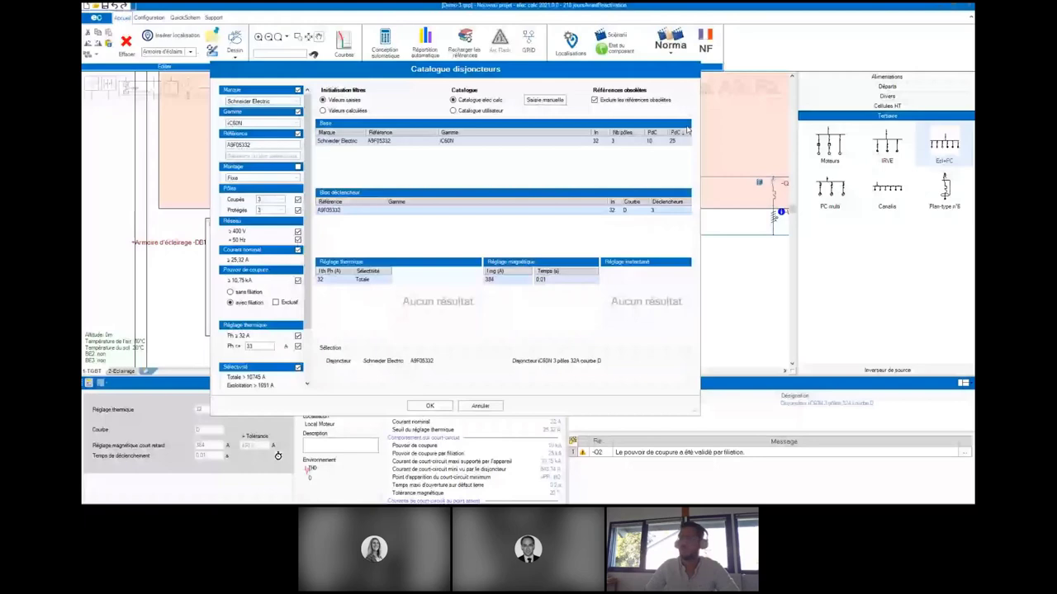
click(429, 405)
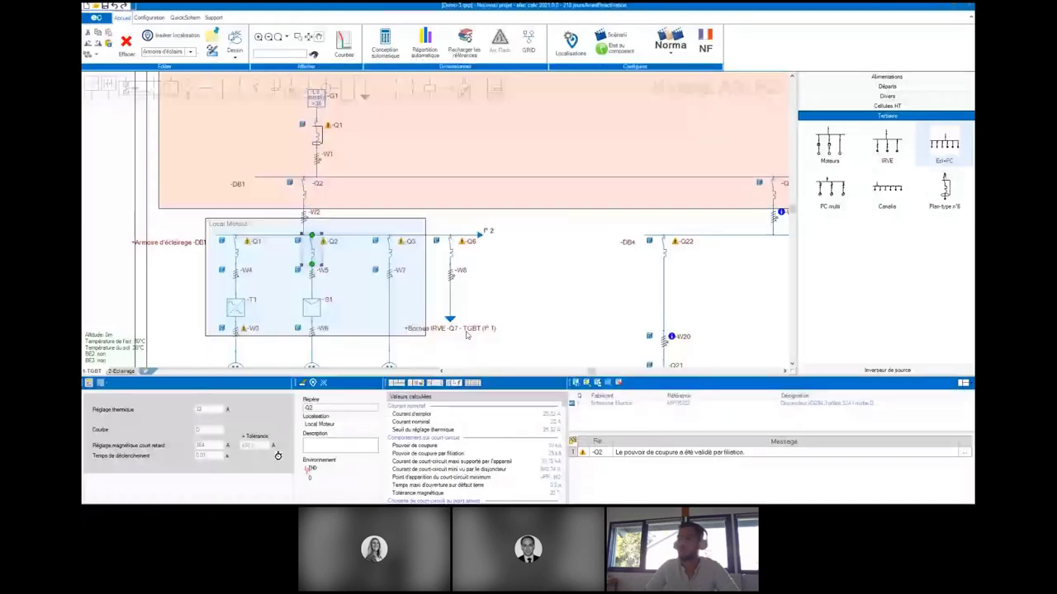
- Examine the selectivity warning on breaker -Q4 in Bornes IRVE and its catalogue selection, leaving the catalogue without applying anything
scroll(462, 232, down, 5)
scroll(351, 303, up, 1)
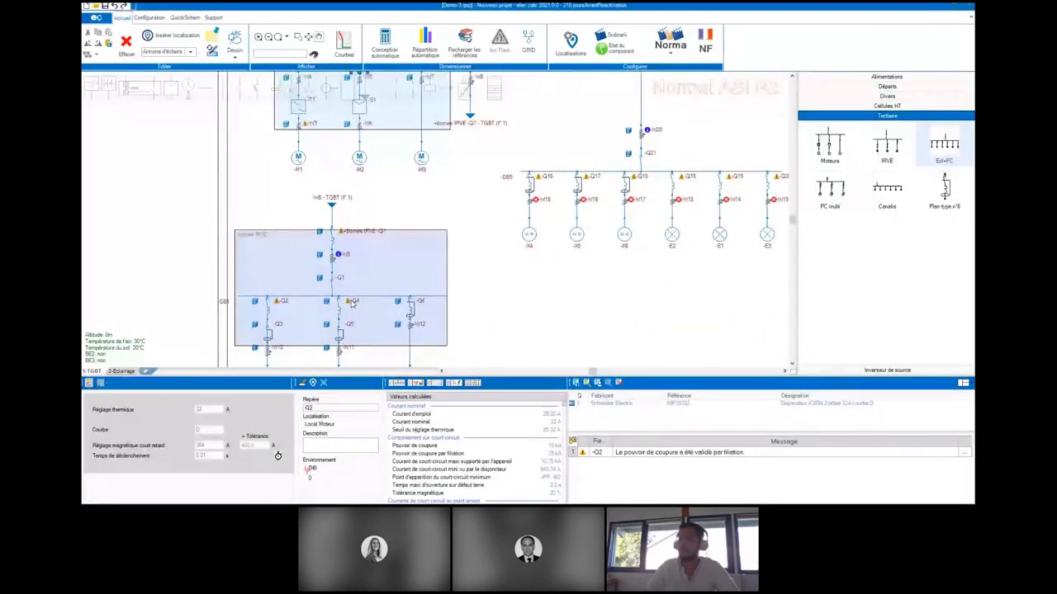
mouse_move(347, 303)
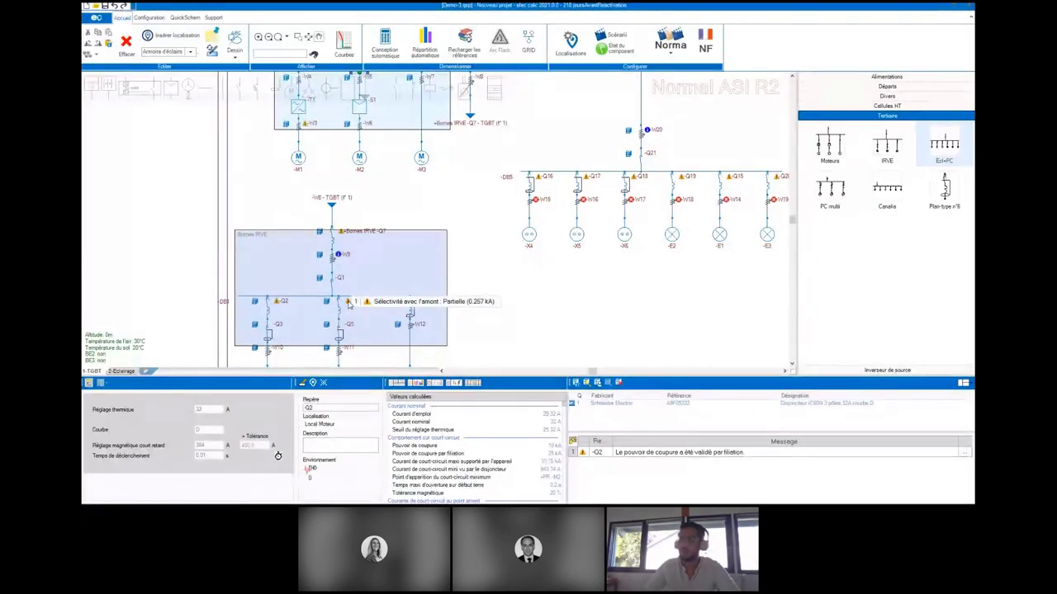
click(348, 304)
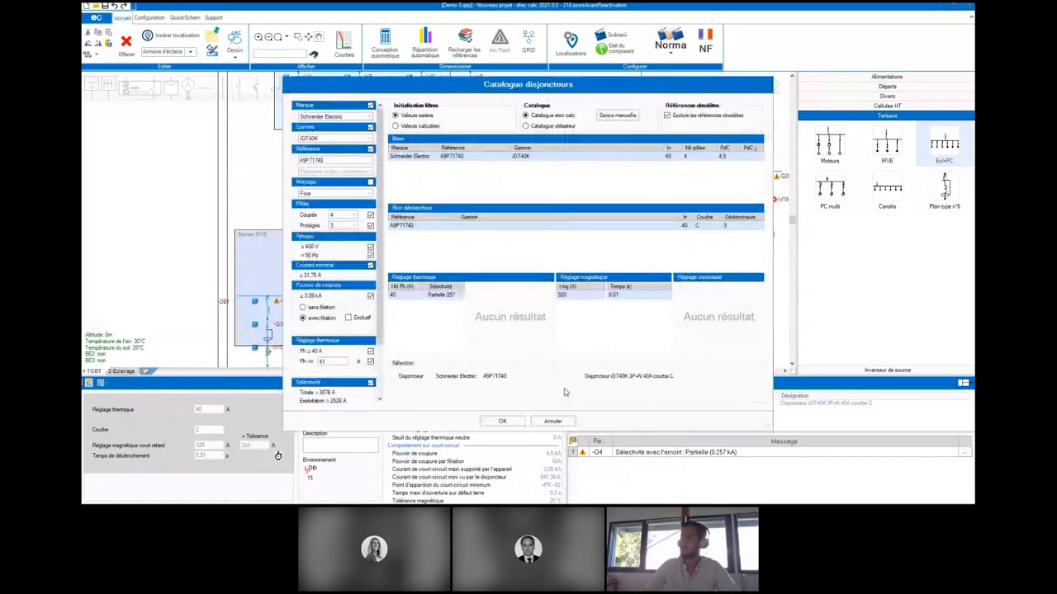
click(552, 421)
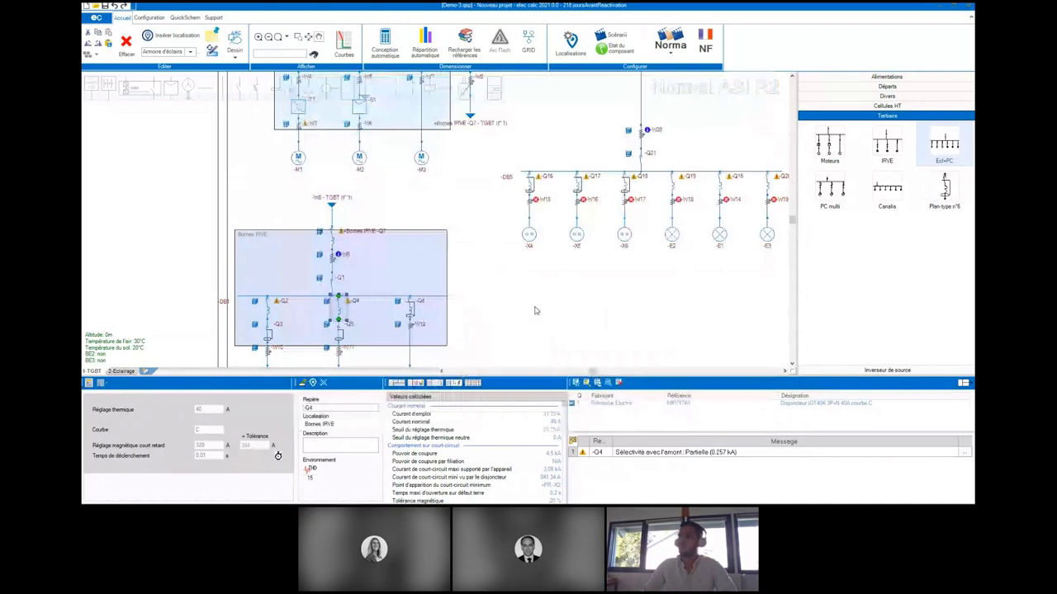
- Disable the option "Contrôle de la sélectivité demandé" in the project's calculation options
scroll(535, 310, down, 2)
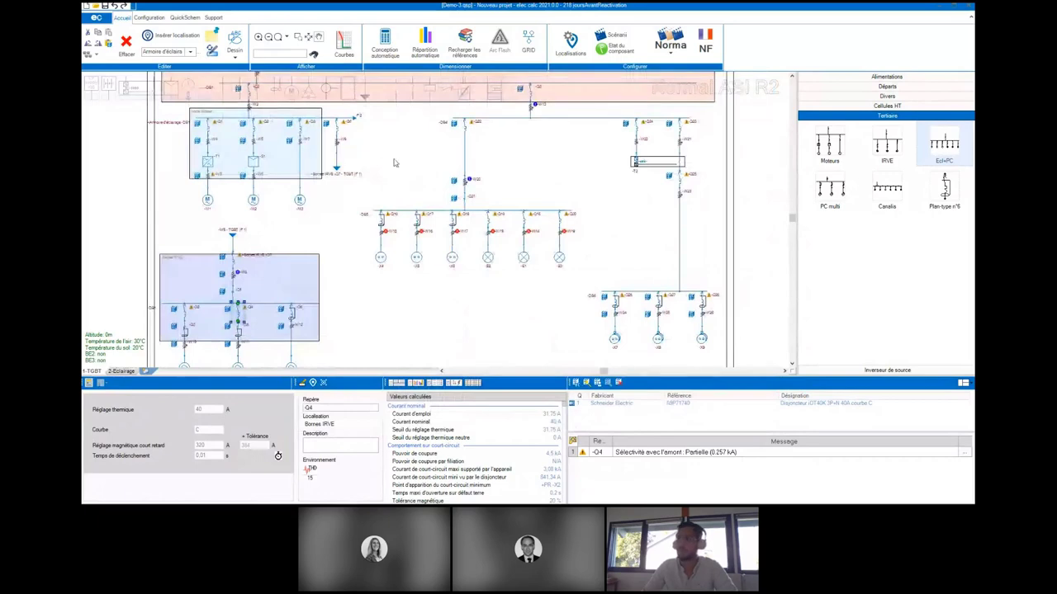
scroll(537, 223, up, 1)
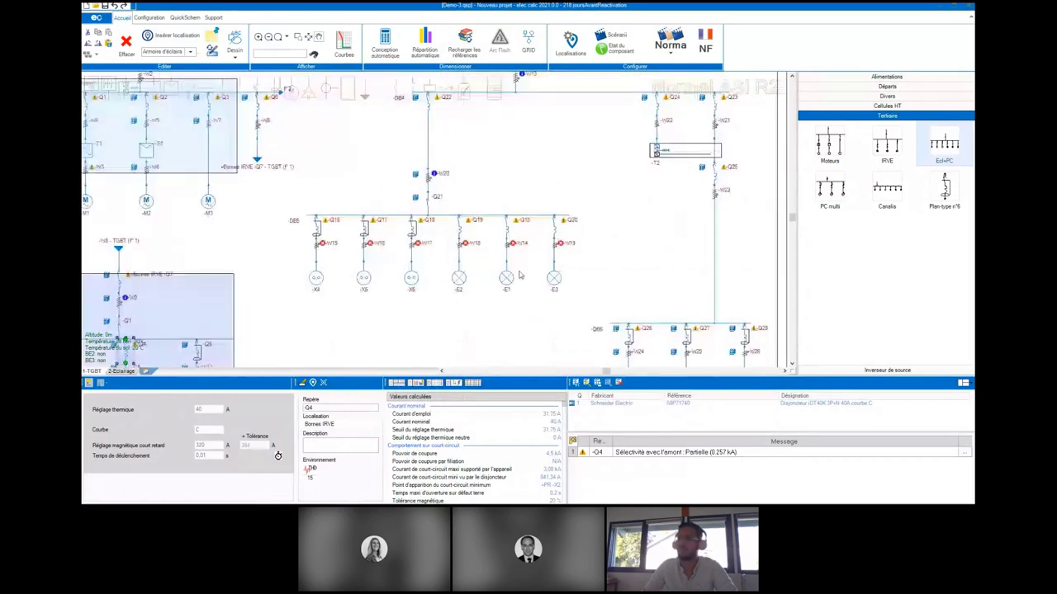
scroll(519, 276, up, 1)
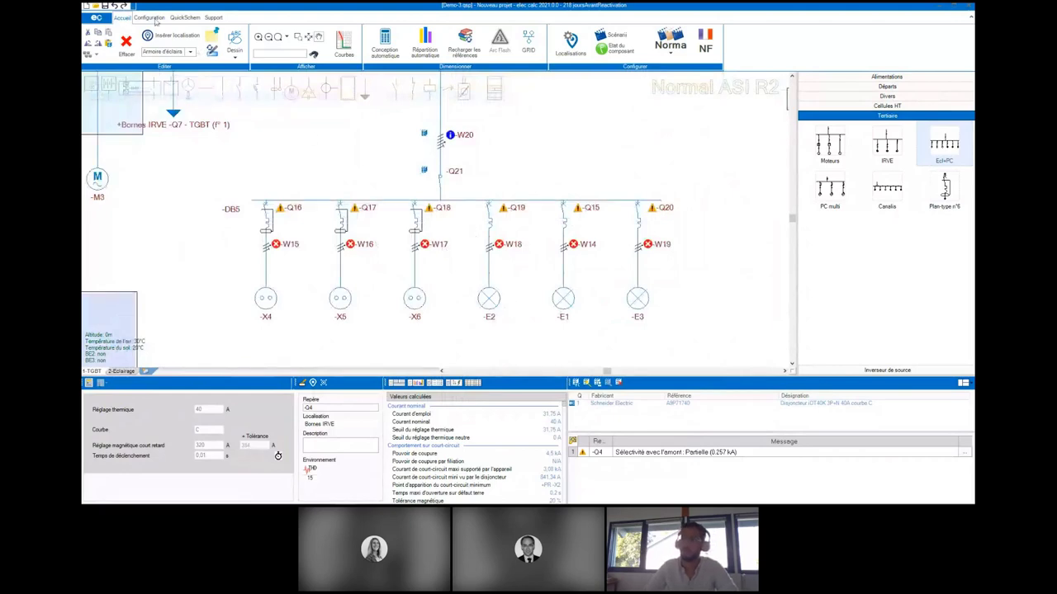
click(151, 17)
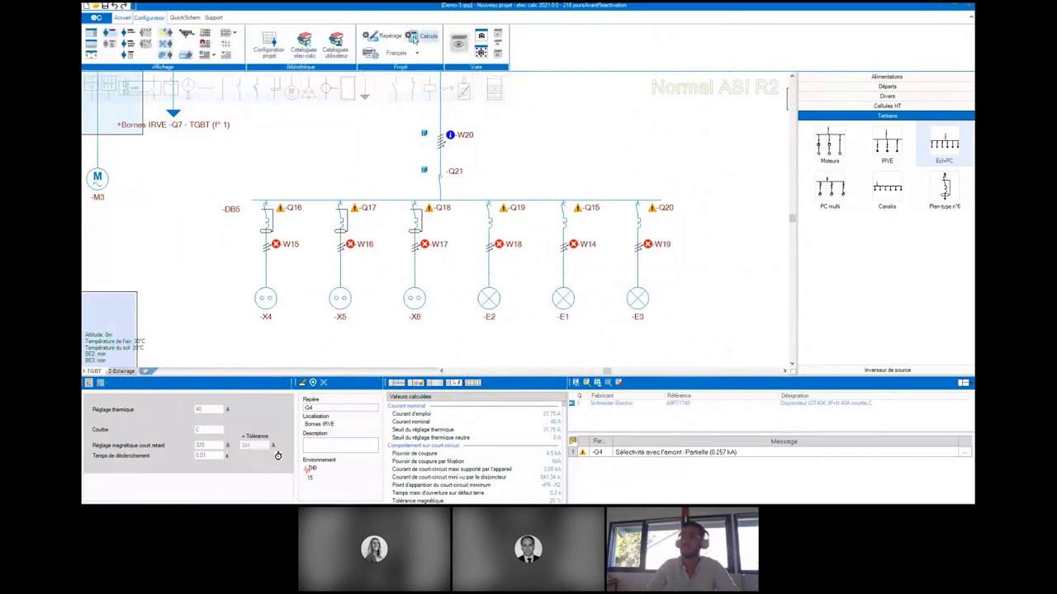
click(413, 38)
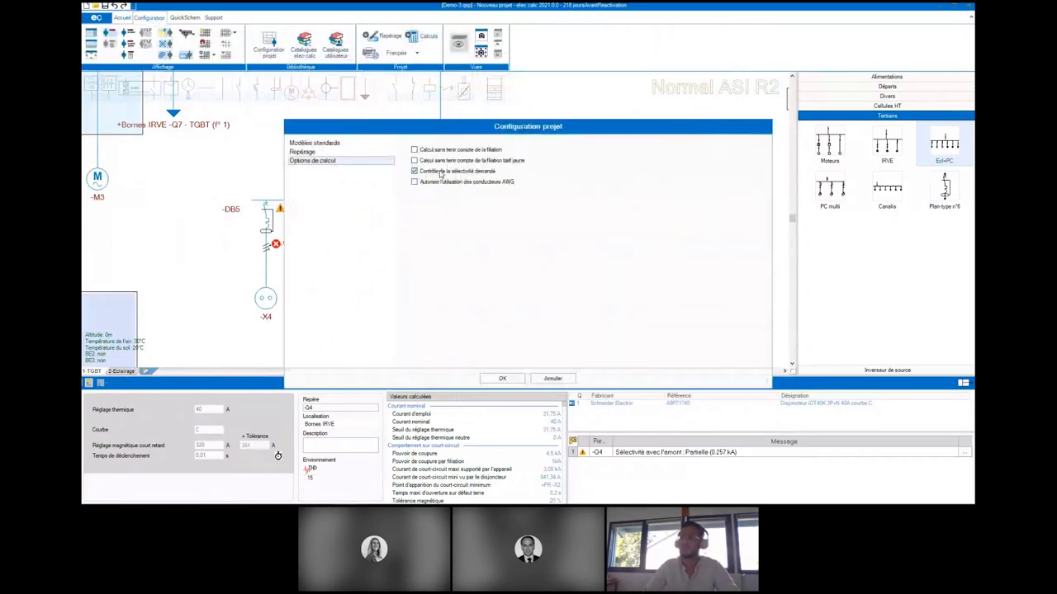
click(442, 173)
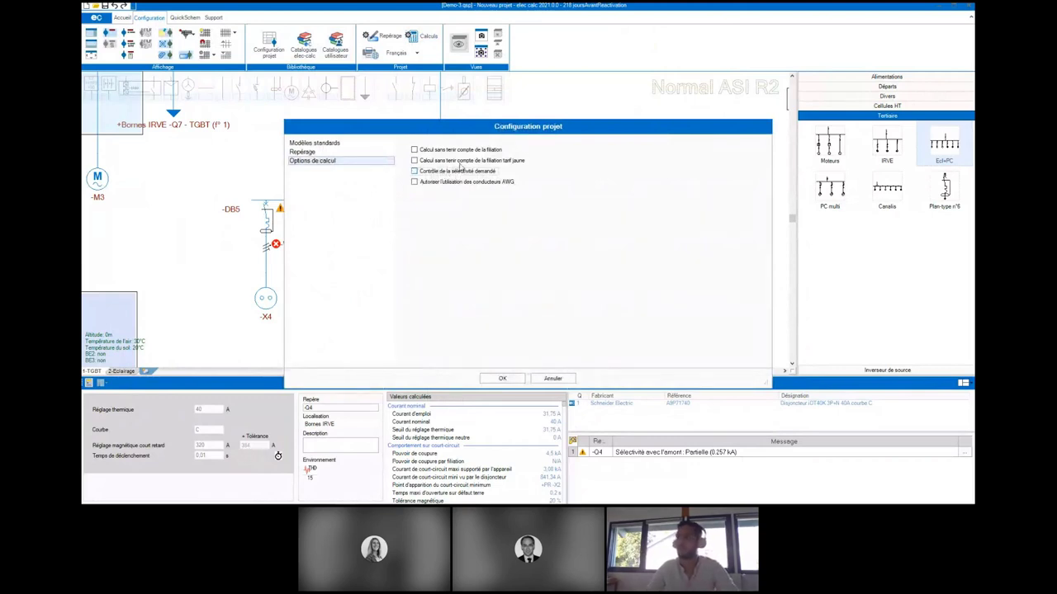
click(502, 378)
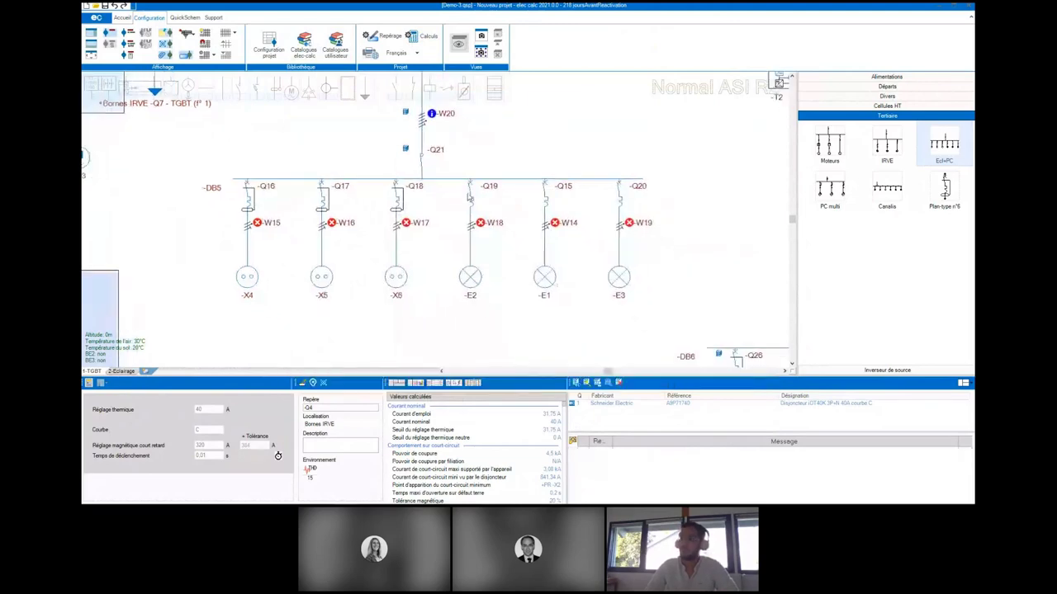
- In the standard model for circuit breakers such as -Q19, make catalogue searches always open with the brand Legrand
right_click(470, 198)
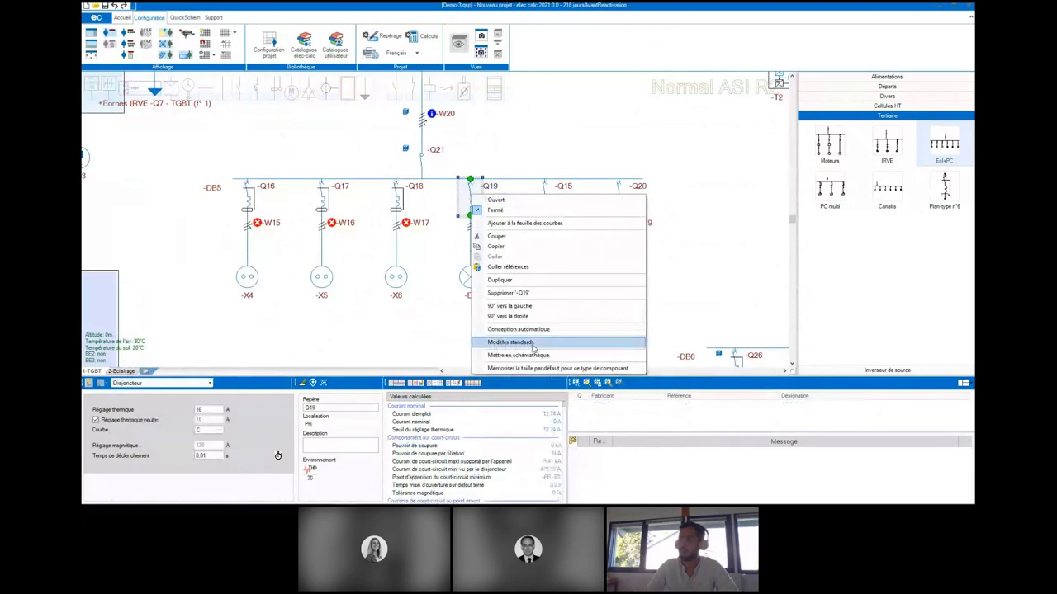
click(533, 343)
click(652, 144)
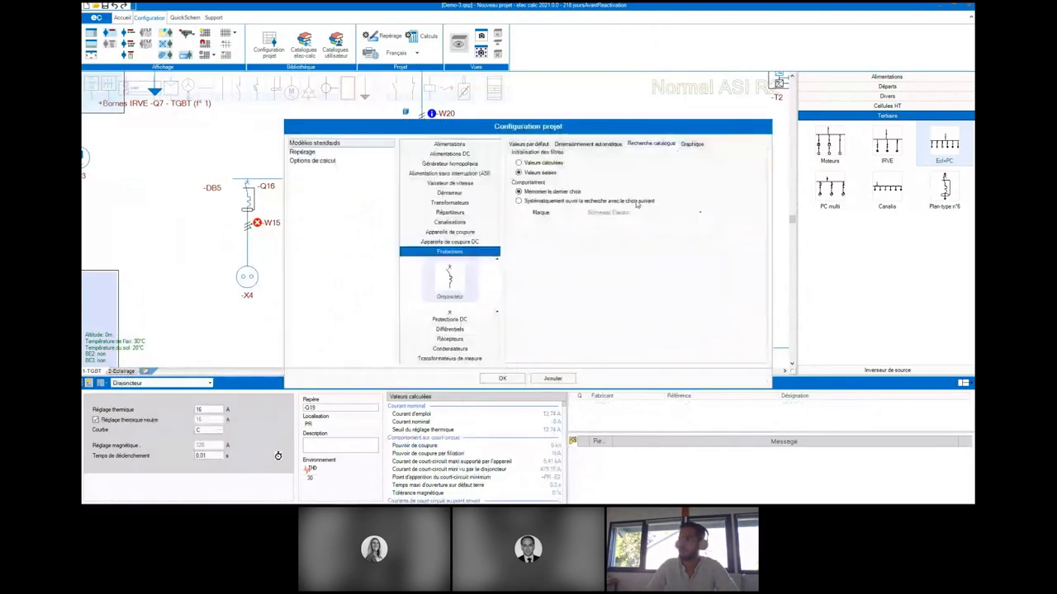
click(637, 202)
click(641, 212)
click(613, 221)
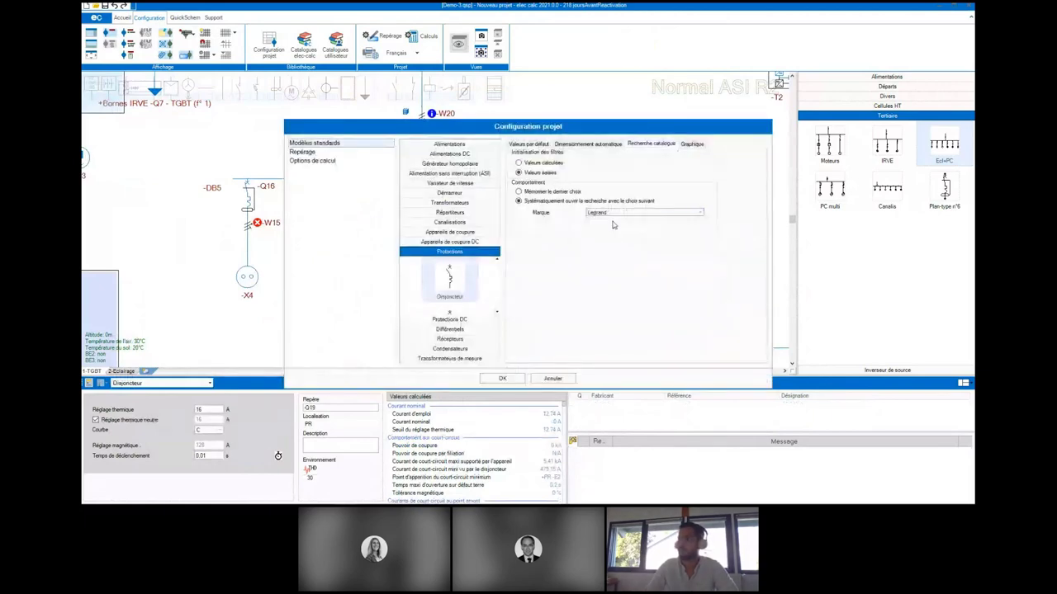
key(Return)
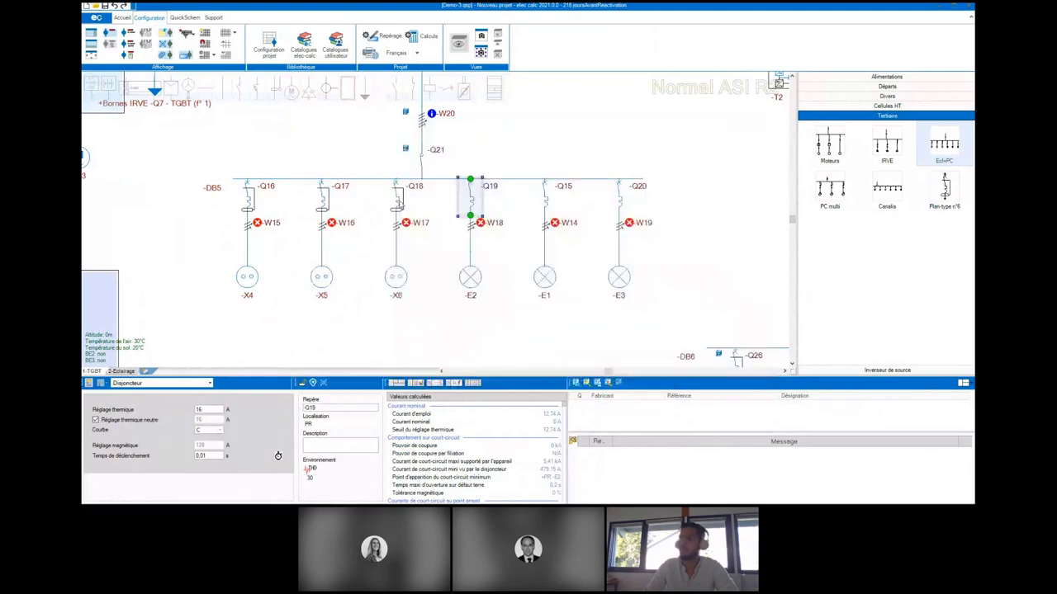
- In the standard model for residual-current breakers such as -Q18, make catalogue searches always open with the brand Legrand
click(398, 199)
right_click(398, 199)
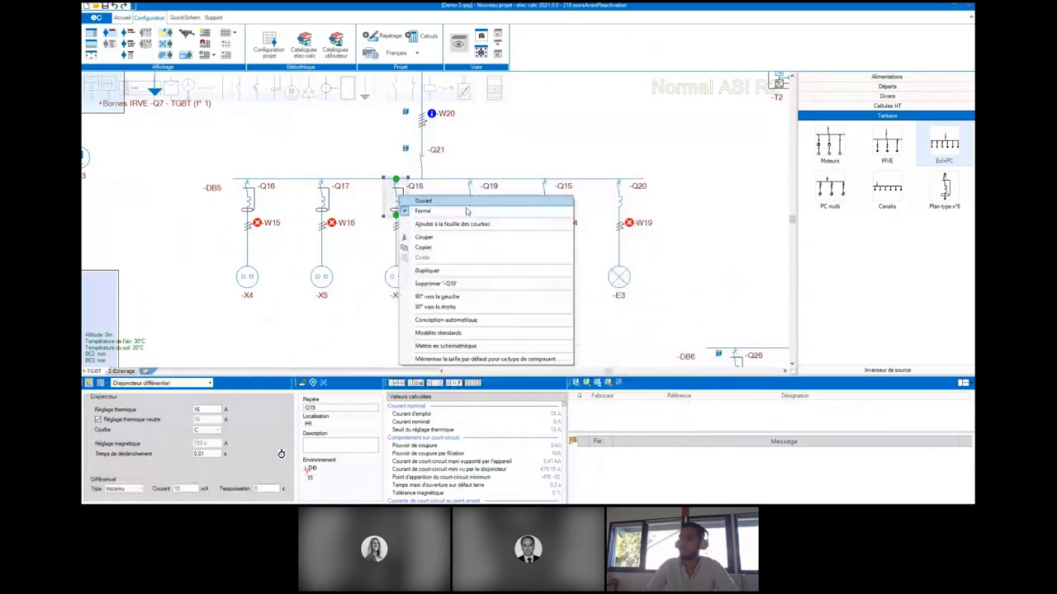
click(469, 333)
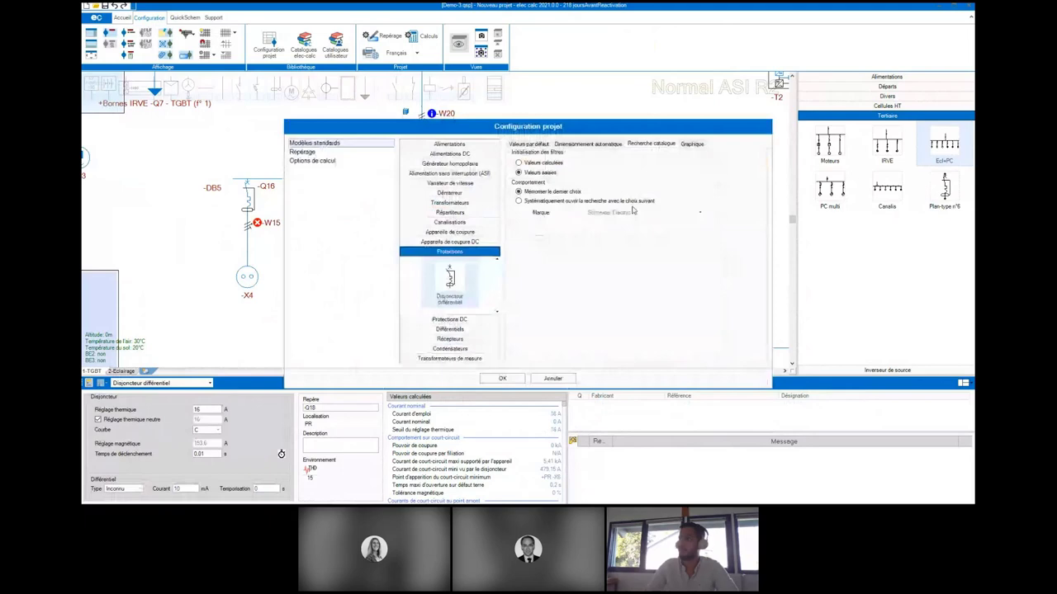
click(633, 207)
click(642, 216)
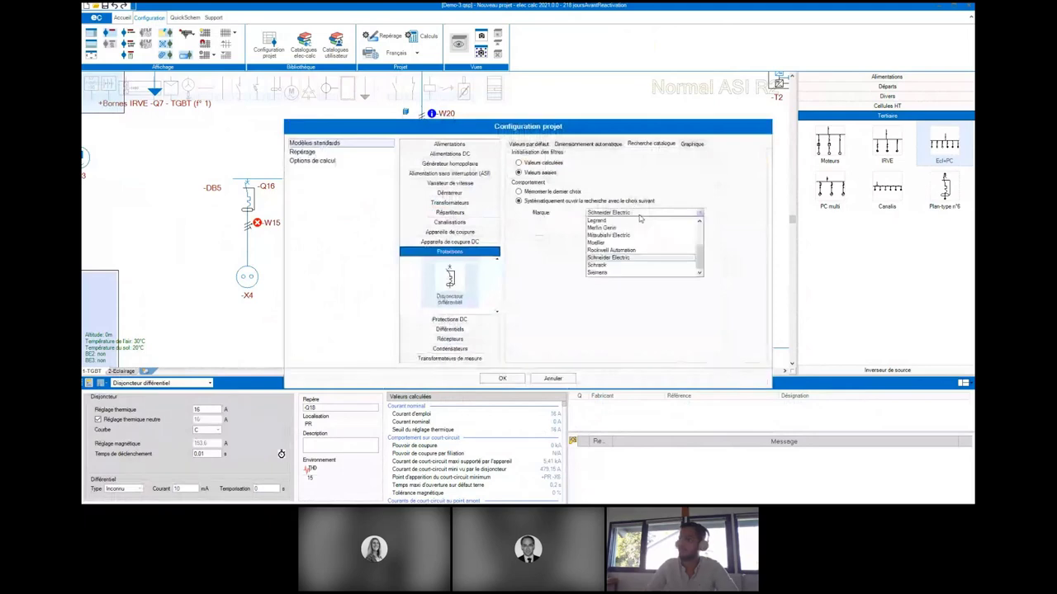
click(601, 221)
click(502, 378)
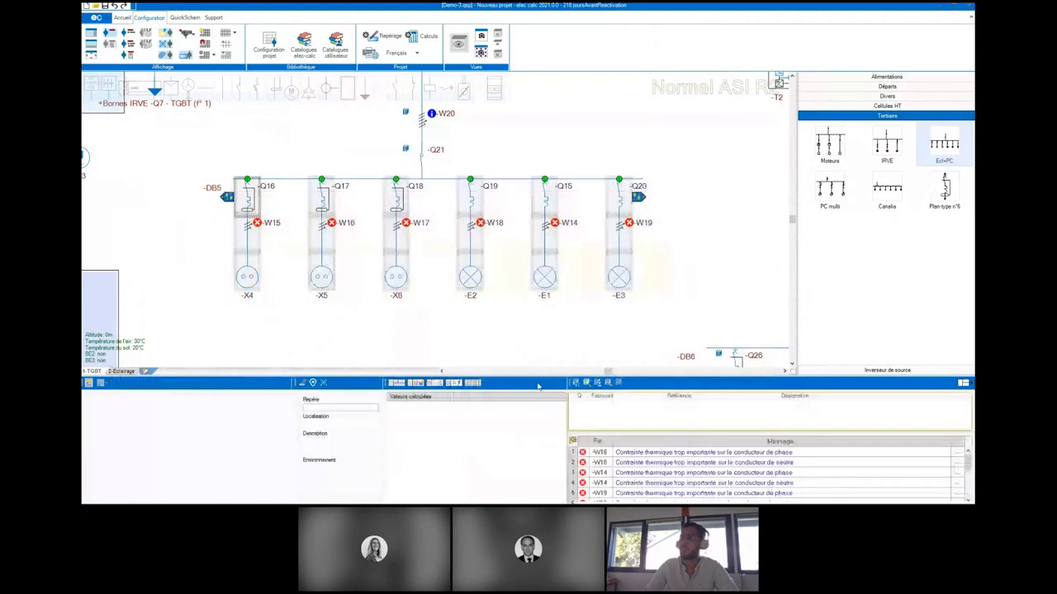
- Run automatic reference selection on all six -DB5 circuits and check the references assigned to breakers -Q15 and -Q18
click(496, 277)
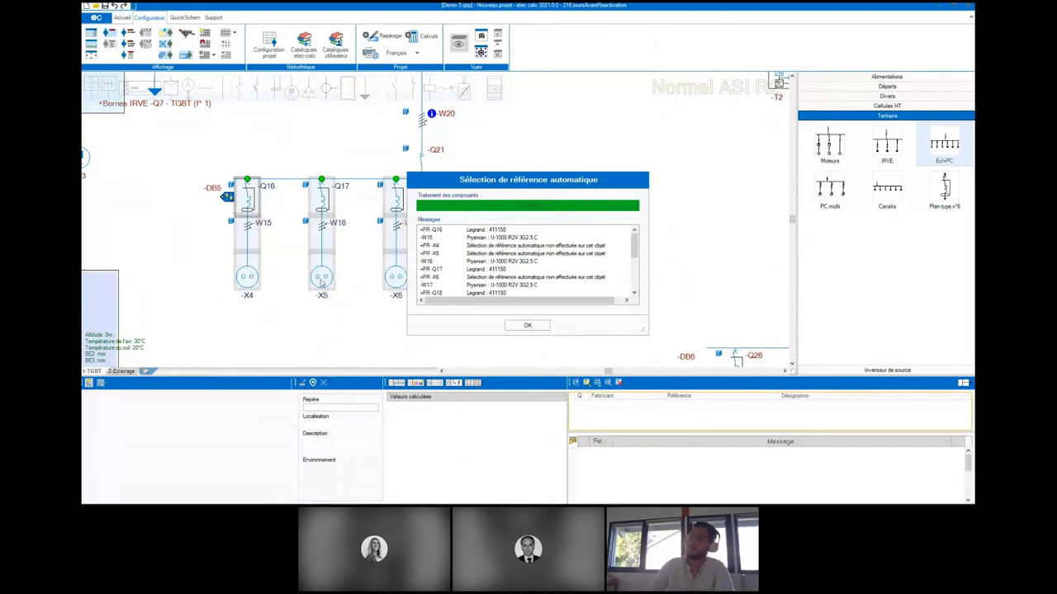
click(538, 327)
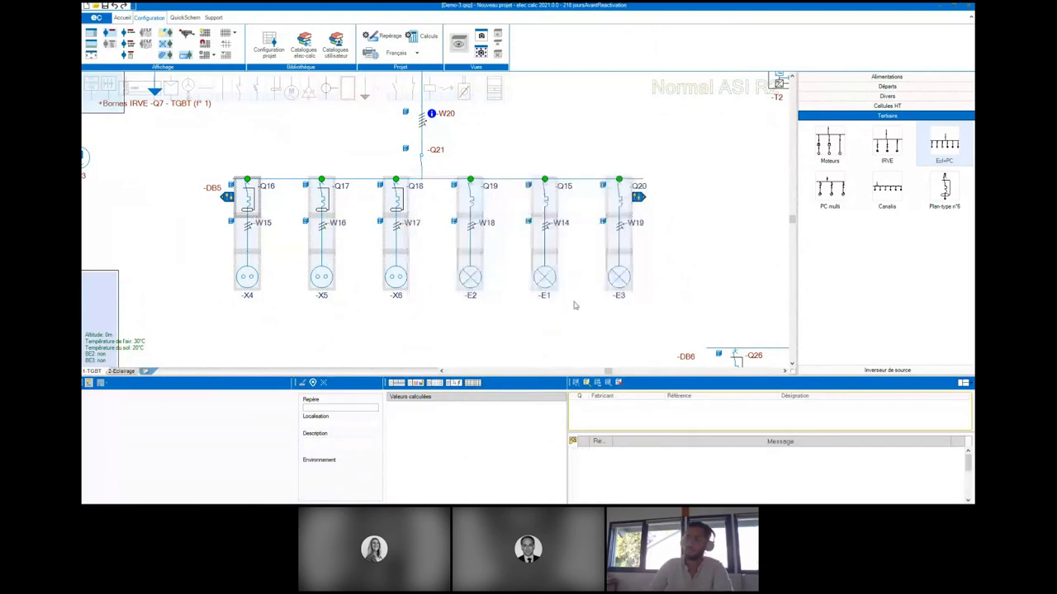
click(551, 205)
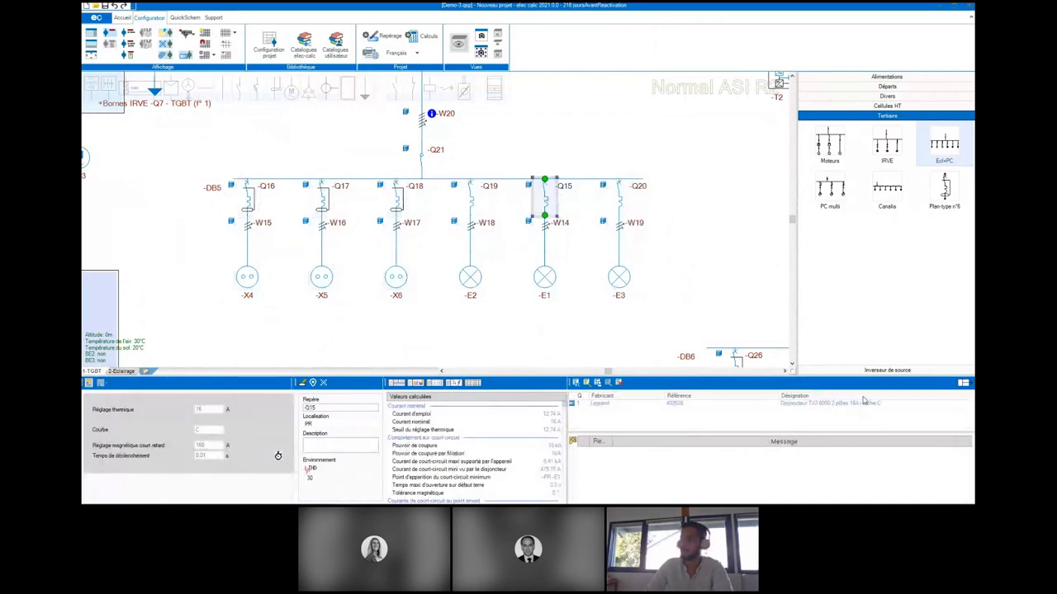
click(397, 198)
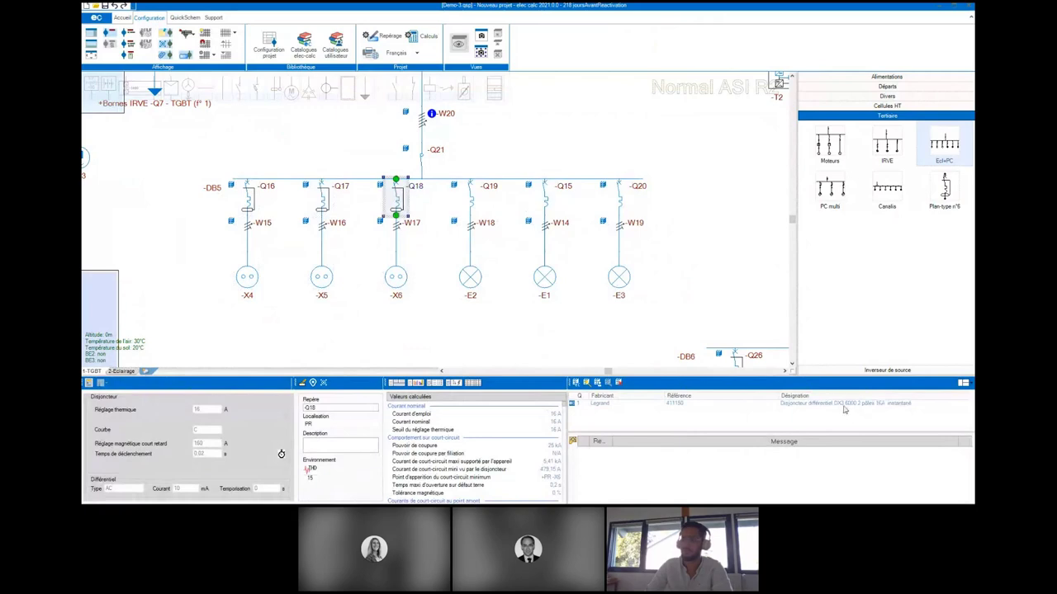
- Re-enable the option "Contrôle de la sélectivité demandé" in the calculation options and return to the -DB5 breakers
scroll(628, 286, down, 1)
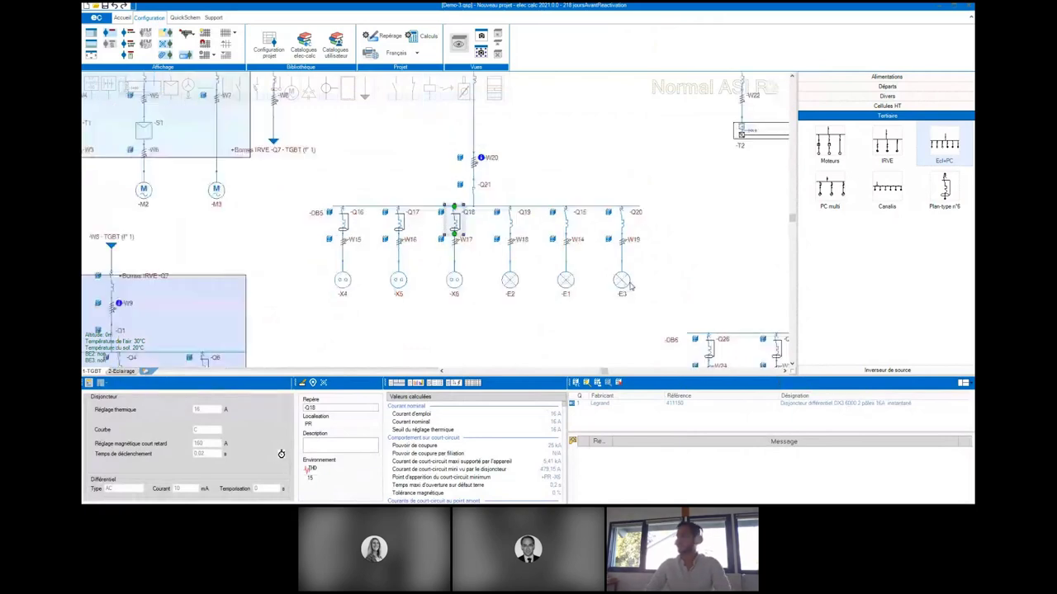
scroll(630, 285, down, 1)
scroll(630, 276, down, 2)
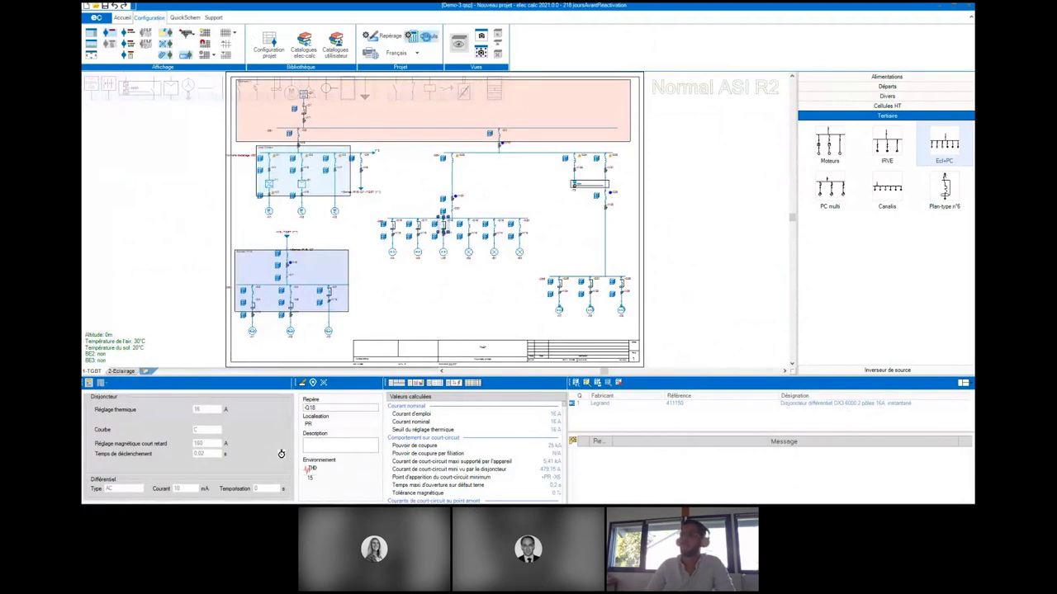
click(427, 37)
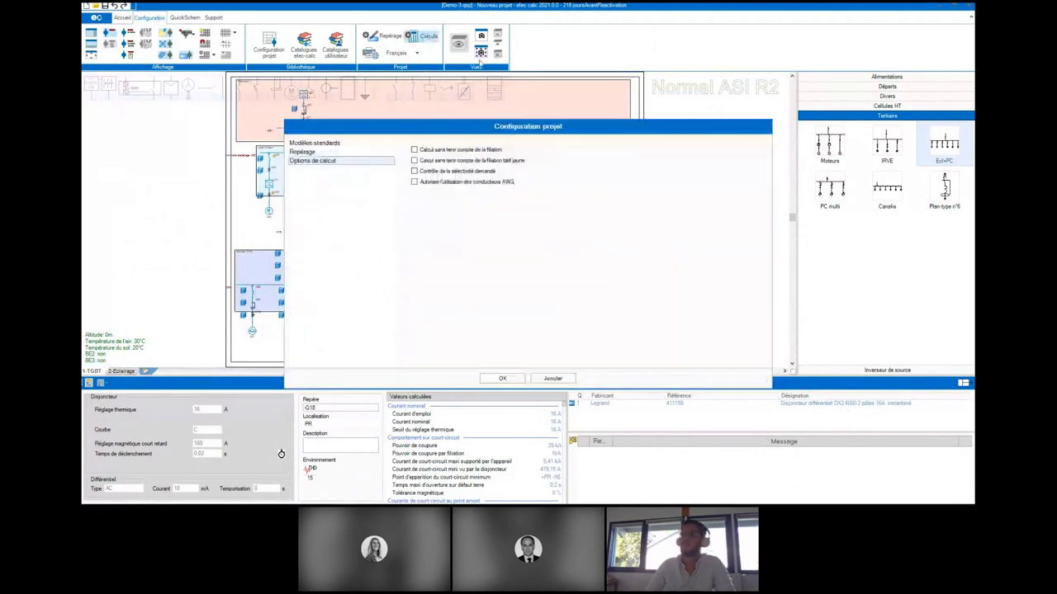
click(502, 379)
scroll(420, 238, up, 3)
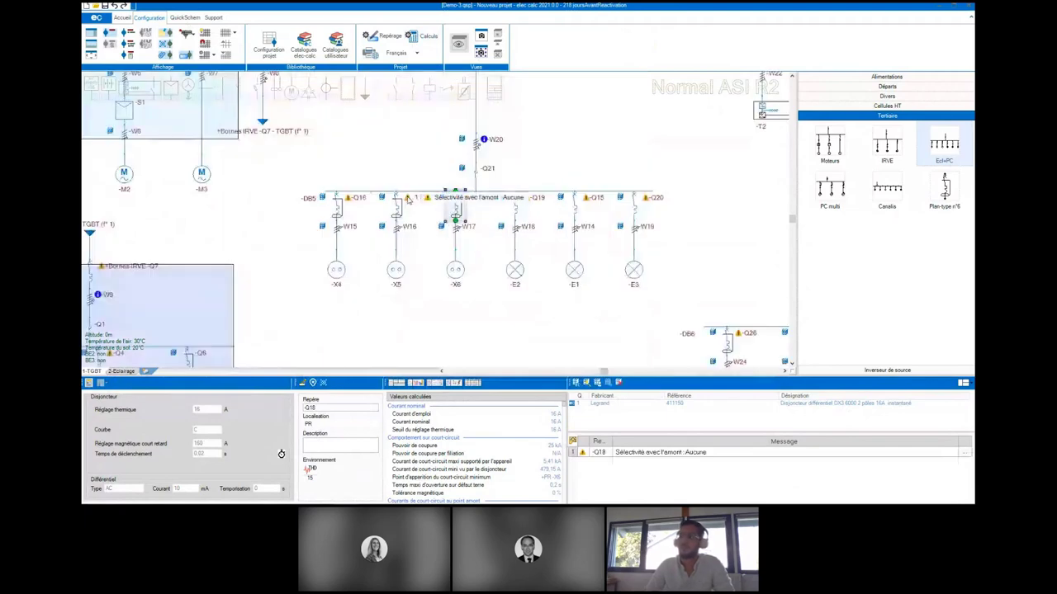
- Check the selectivity messages of breakers -Q22 and -Q17 and display their tripping curves together
drag(550, 162, 512, 235)
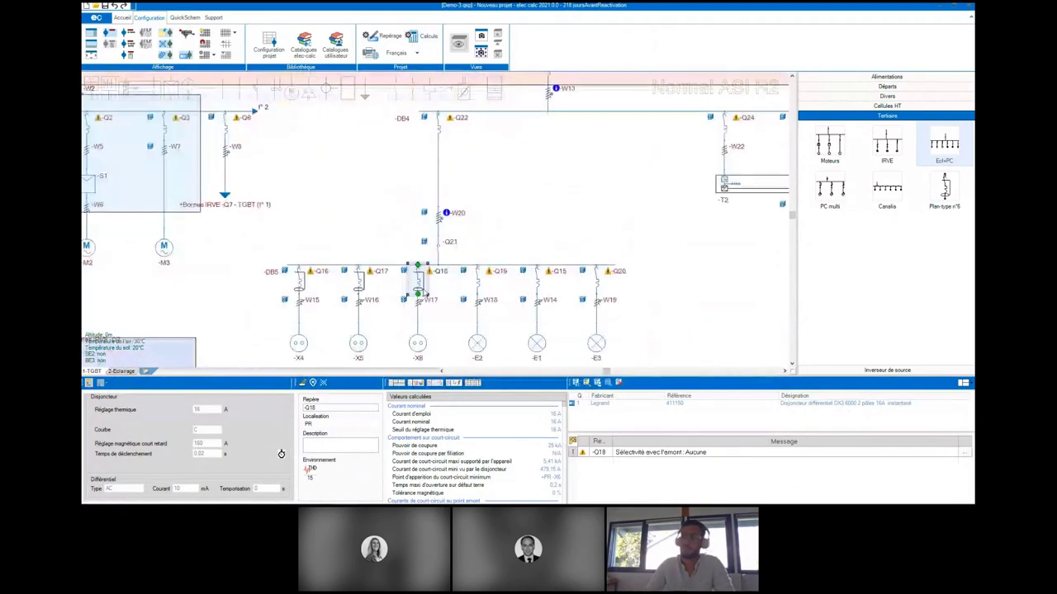
click(438, 161)
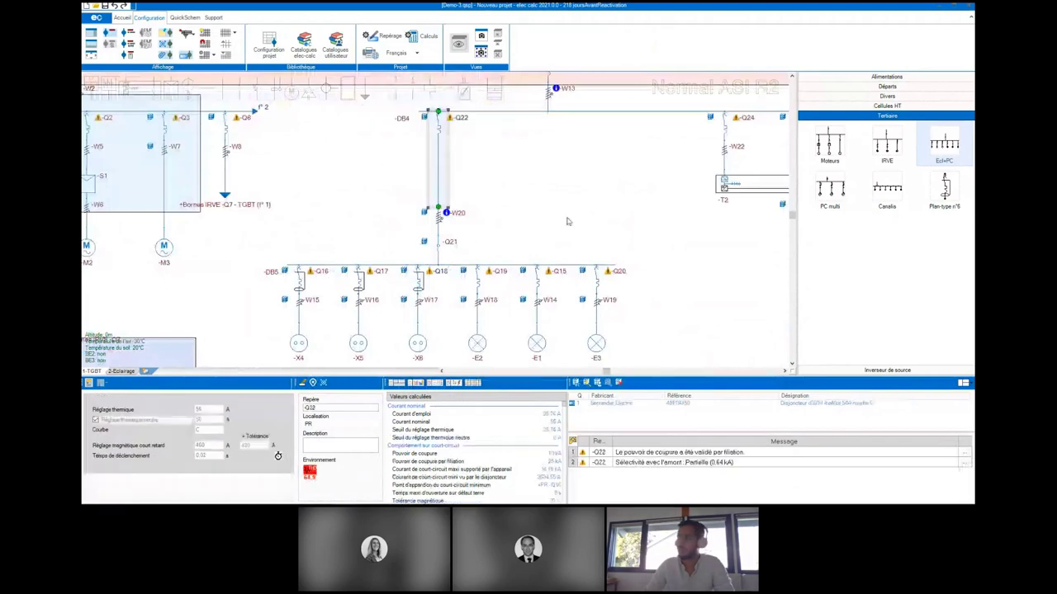
click(357, 281)
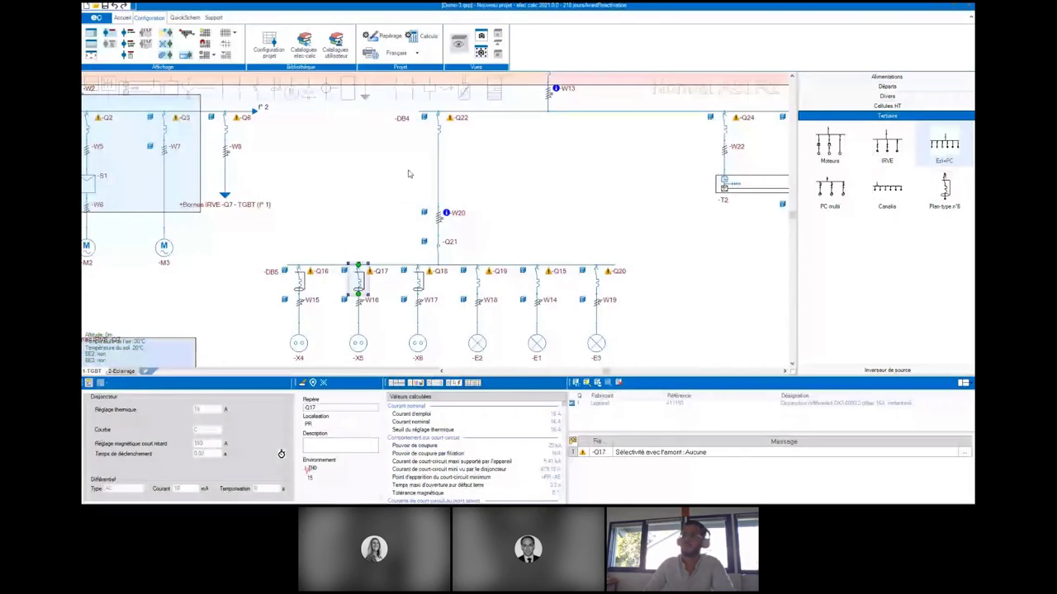
click(438, 165)
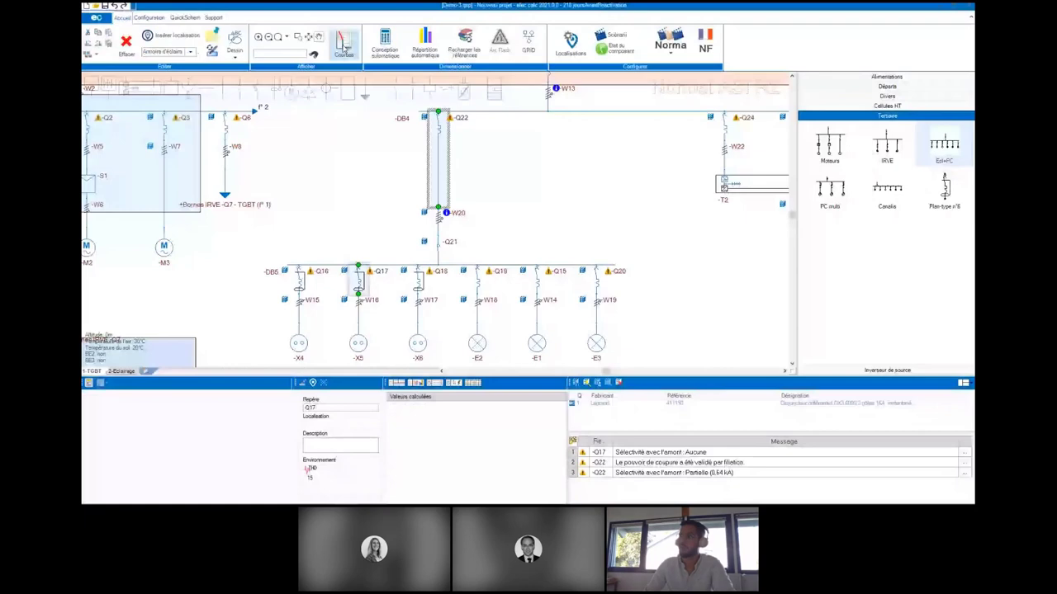
click(341, 43)
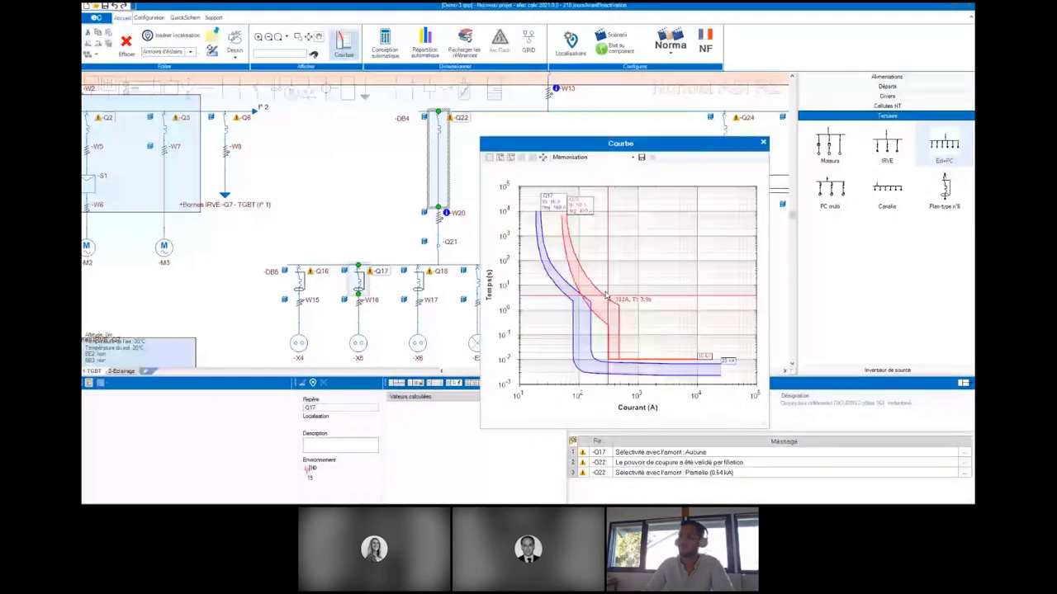
- Attach a note reading "Verifier magnétique" to the main breaker -Q1 below the source in Bâtiment 1
scroll(453, 239, down, 5)
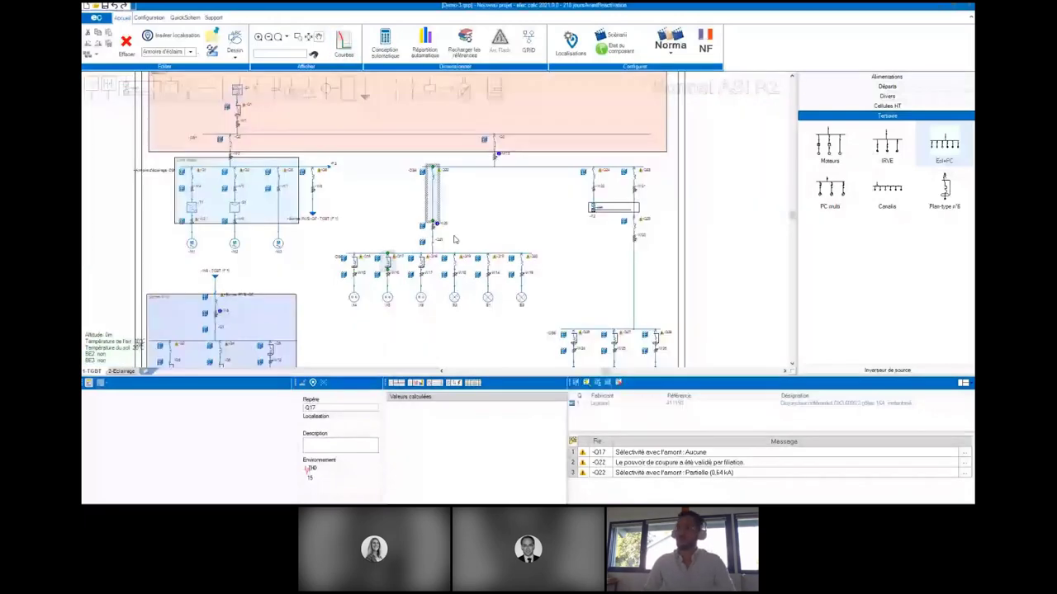
scroll(487, 214, down, 1)
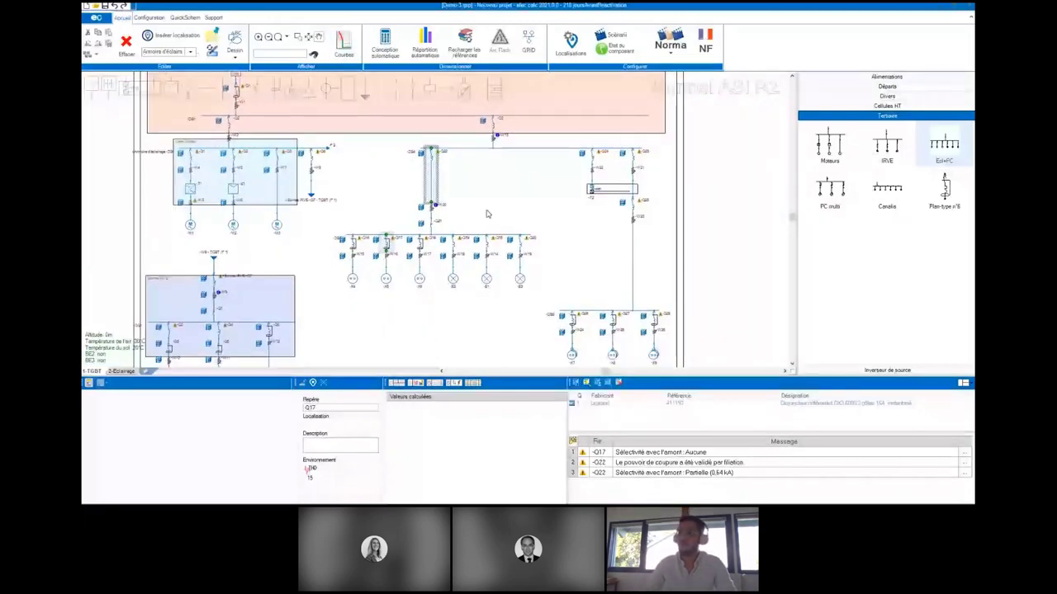
scroll(486, 214, down, 1)
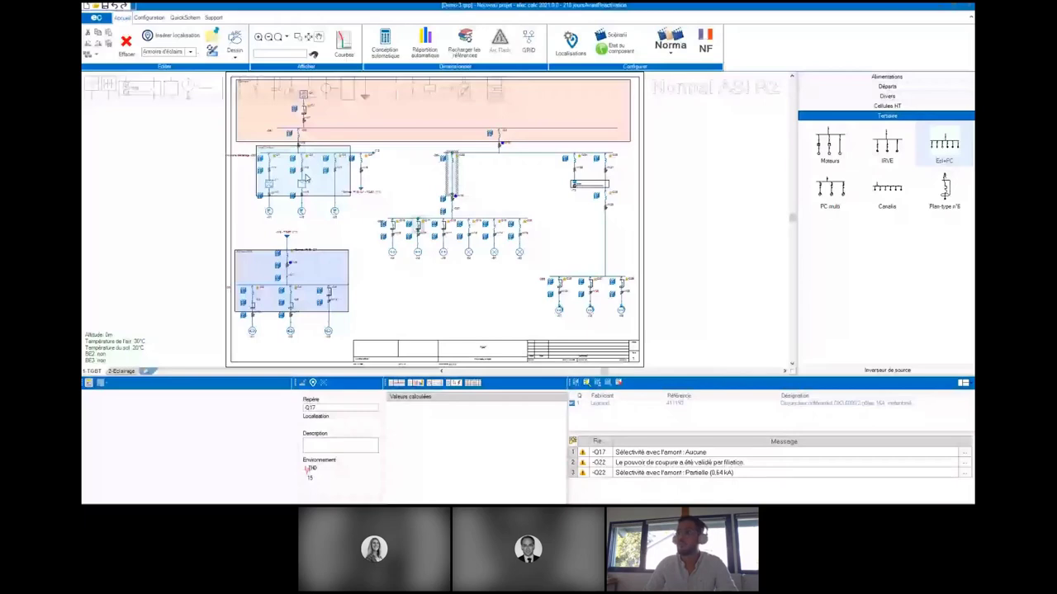
scroll(306, 177, up, 2)
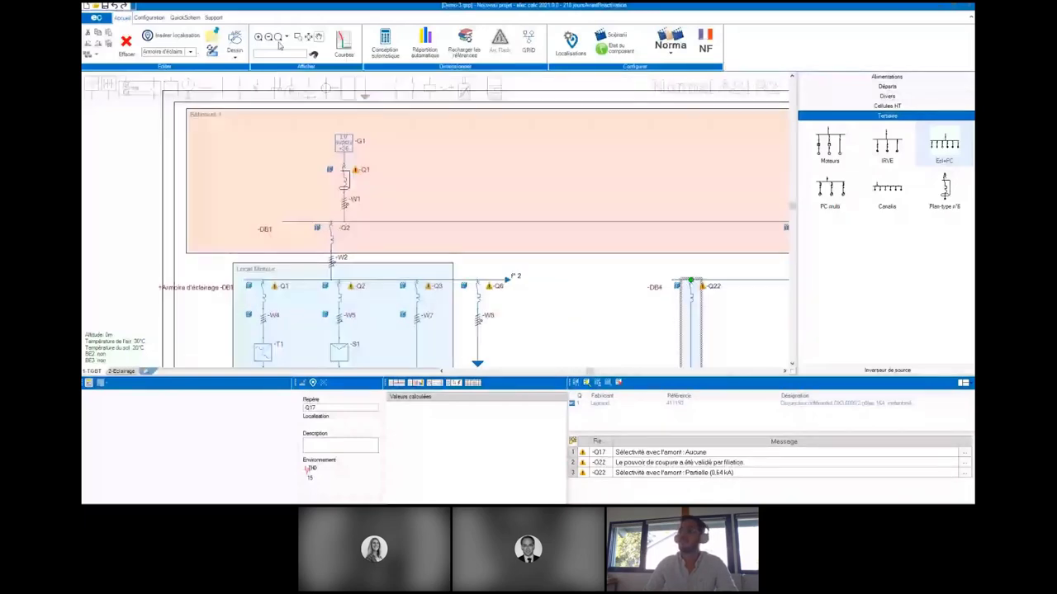
click(345, 178)
double_click(315, 237)
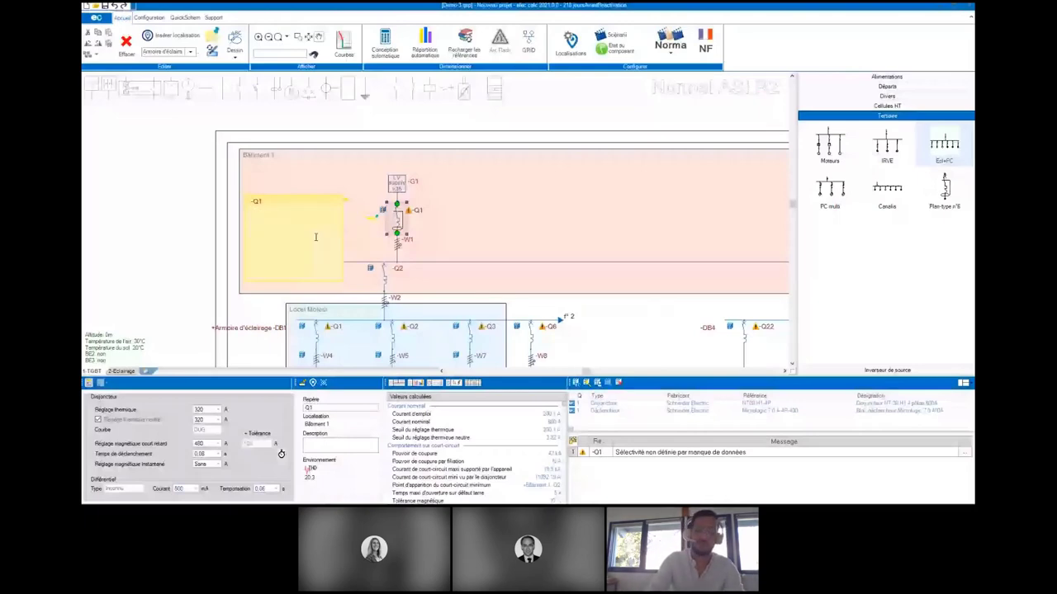
text(Verifier mag)
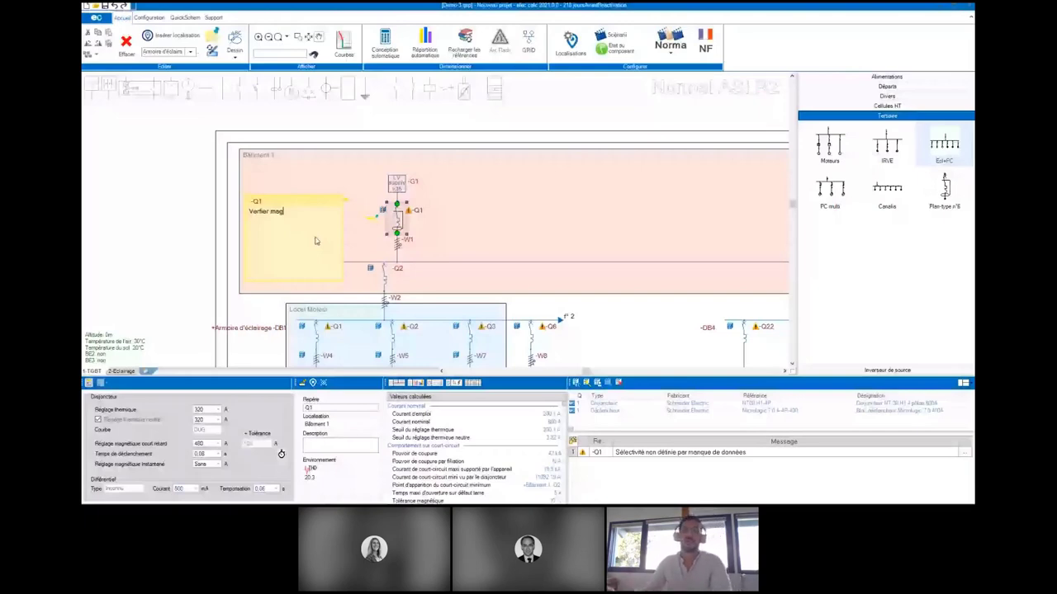
text(nétique)
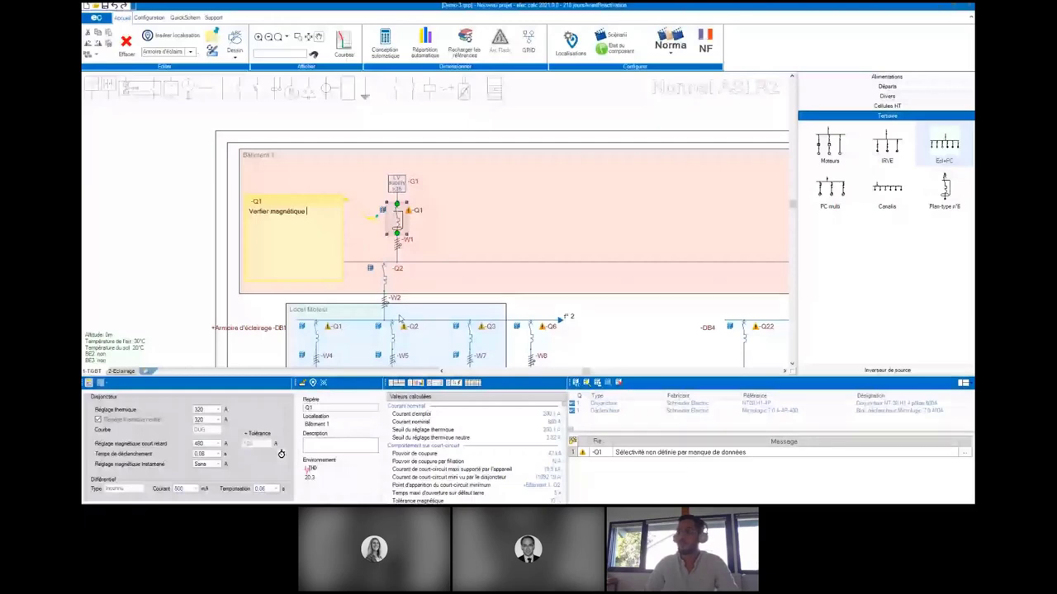
- Attach the image LEG_DX3 25kA.PNG from the Legrand curves folder to -DB5 and check it in the project's attached documents
scroll(398, 318, down, 2)
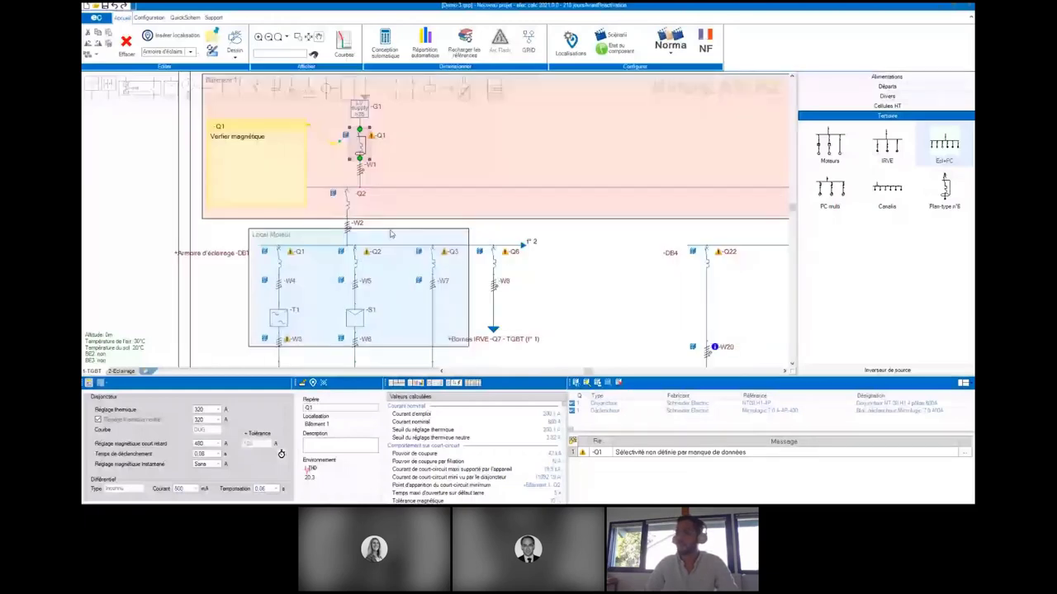
scroll(391, 235, down, 2)
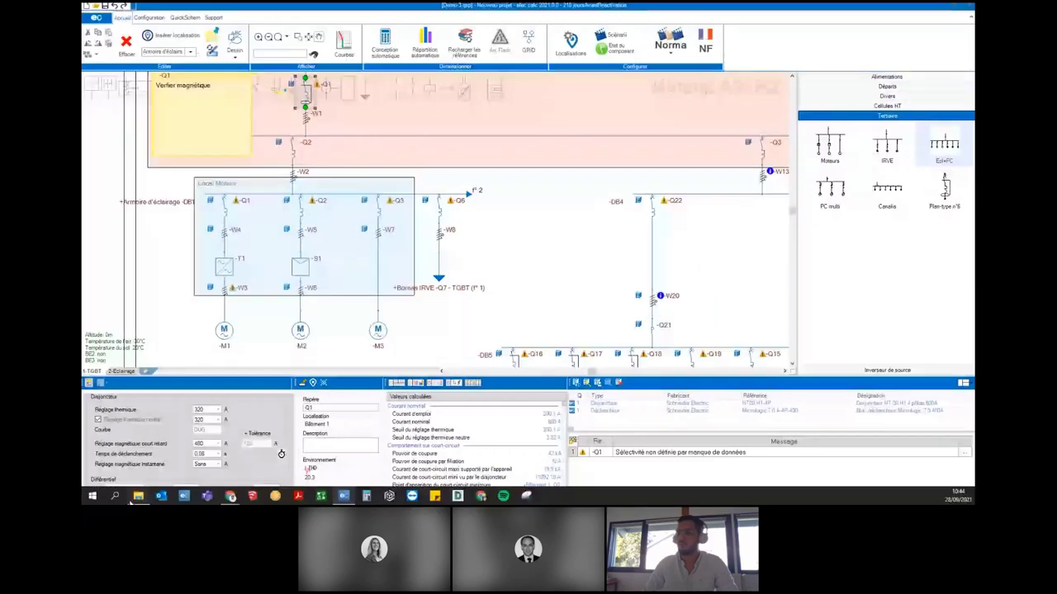
key(alt+Tab)
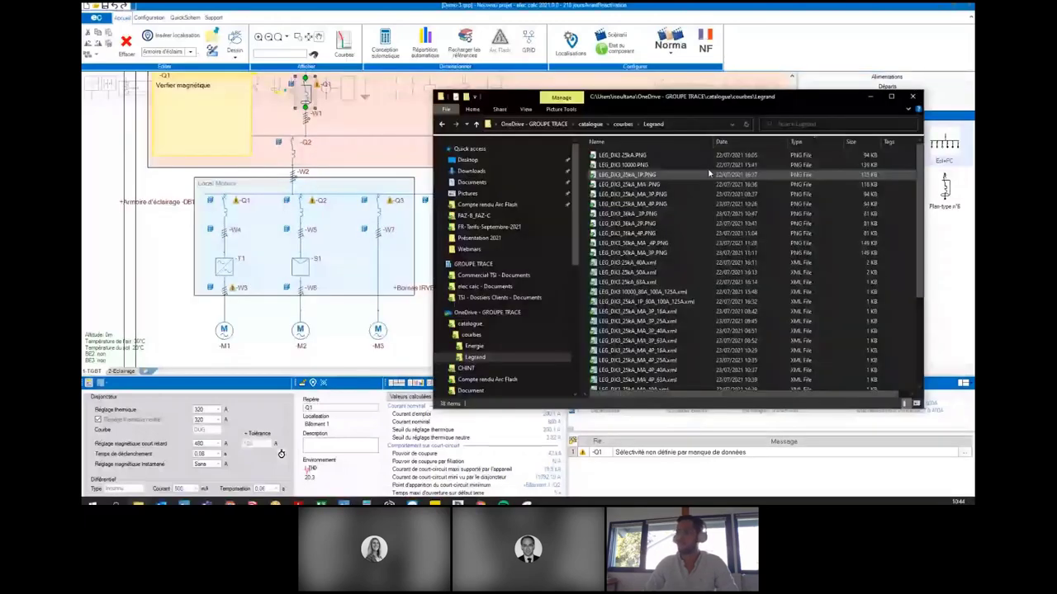
click(405, 244)
scroll(405, 245, down, 2)
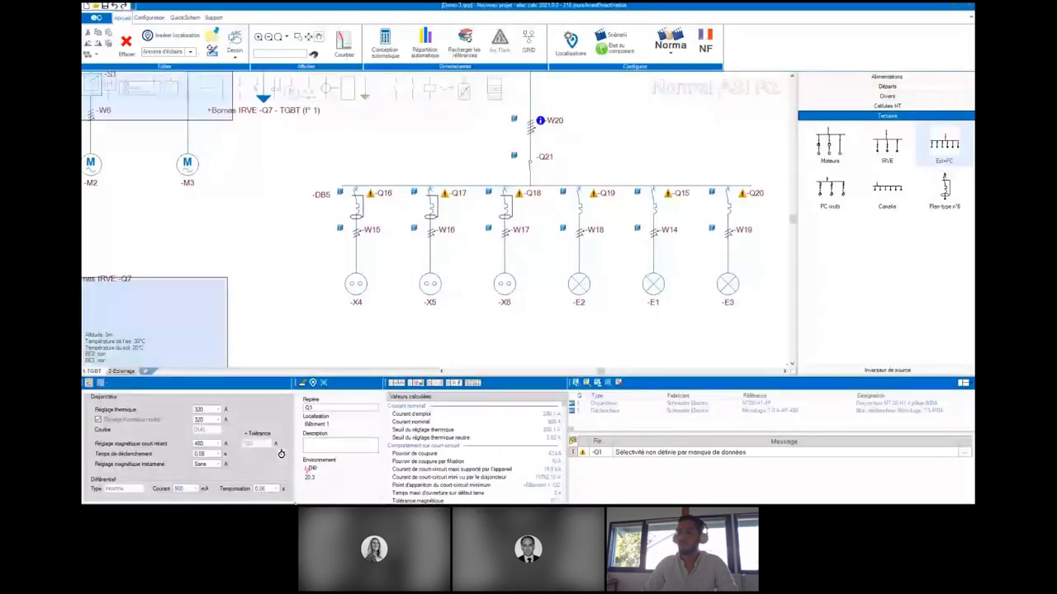
click(138, 495)
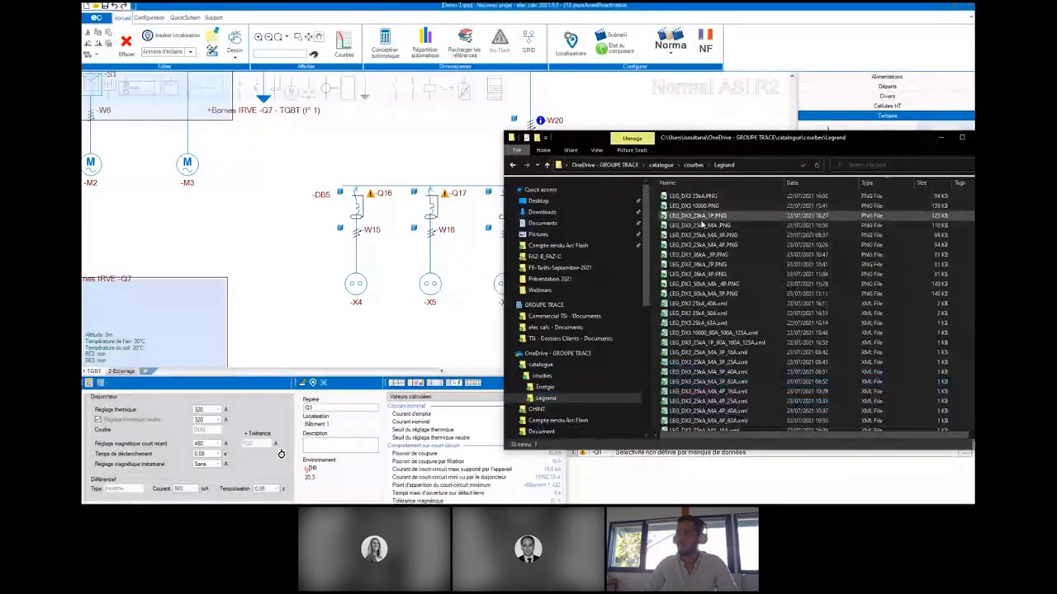
click(702, 196)
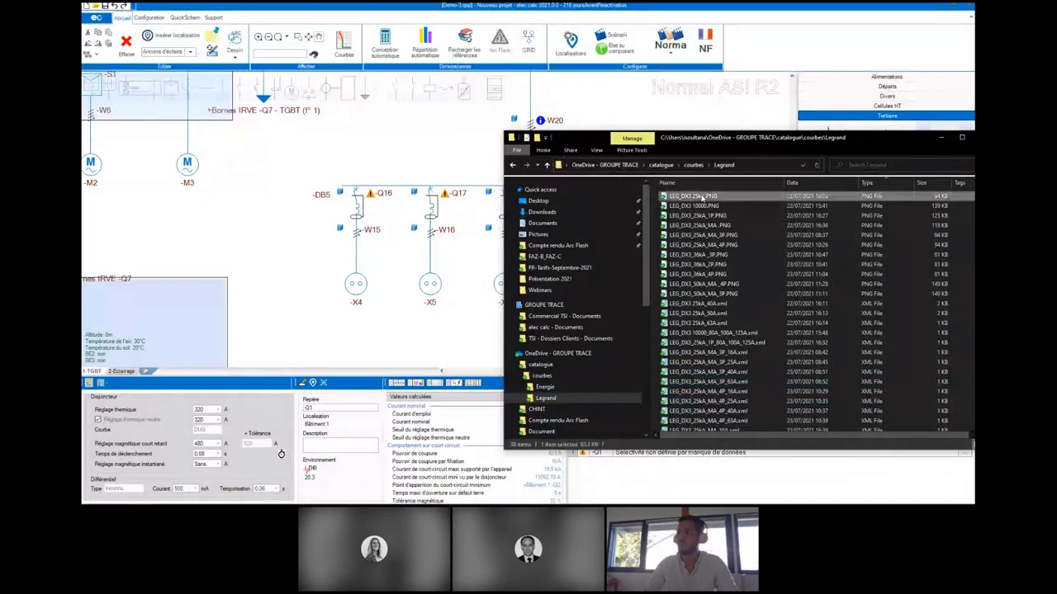
drag(702, 196, 381, 223)
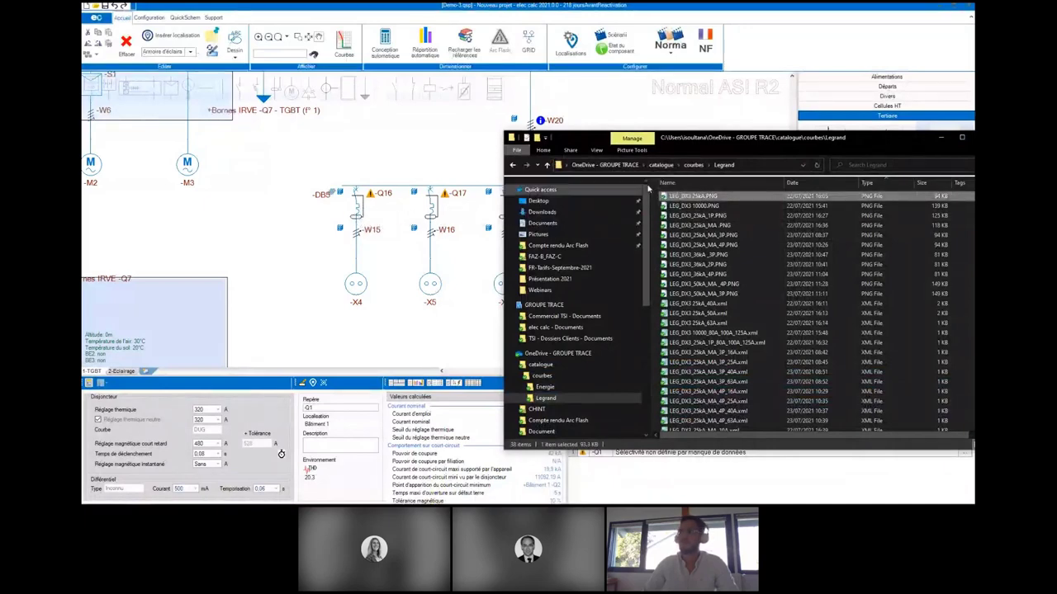
click(939, 137)
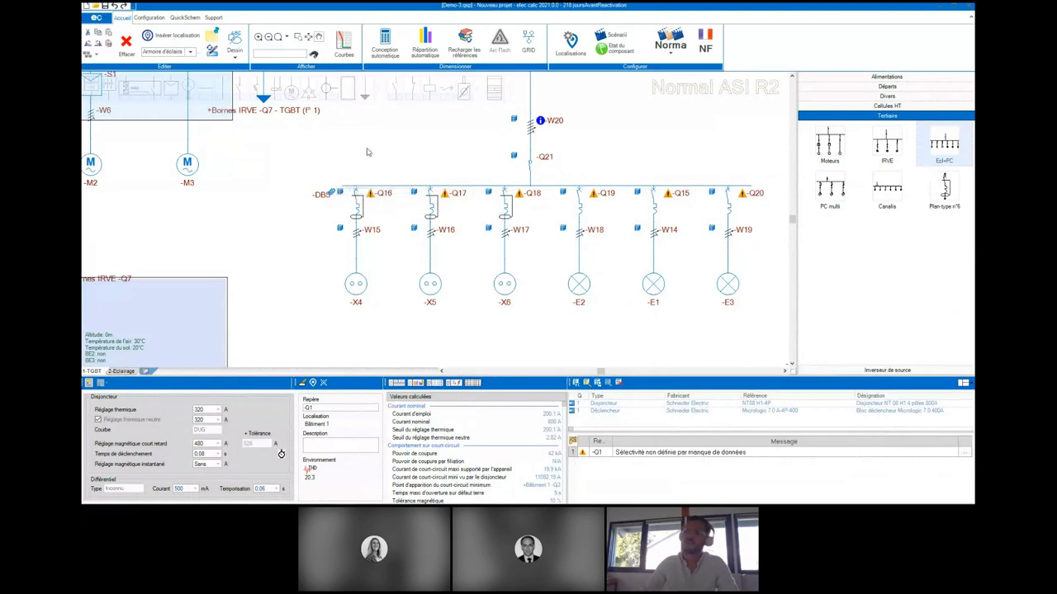
click(97, 18)
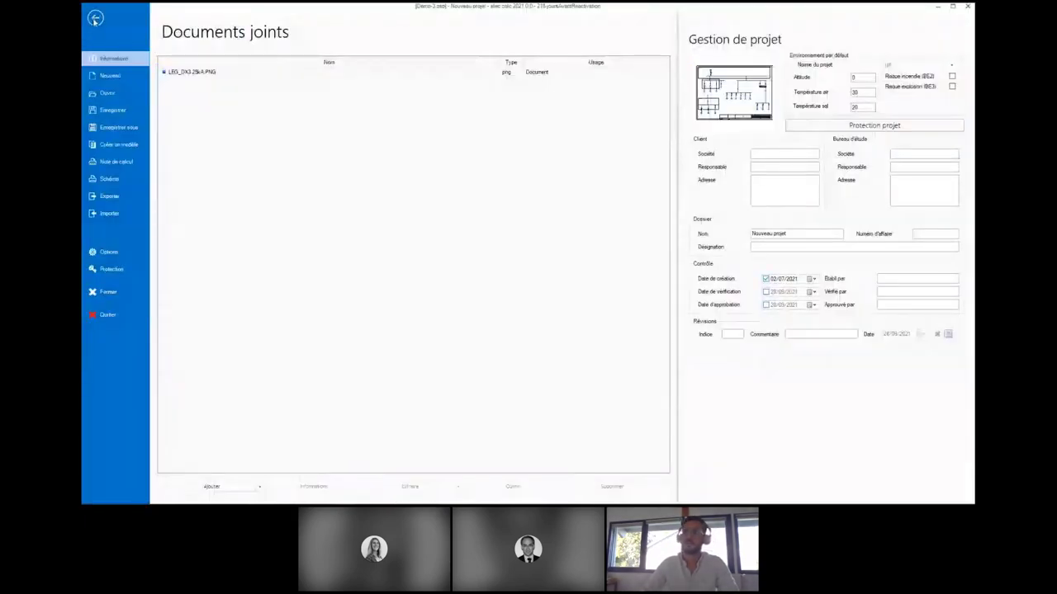
click(95, 19)
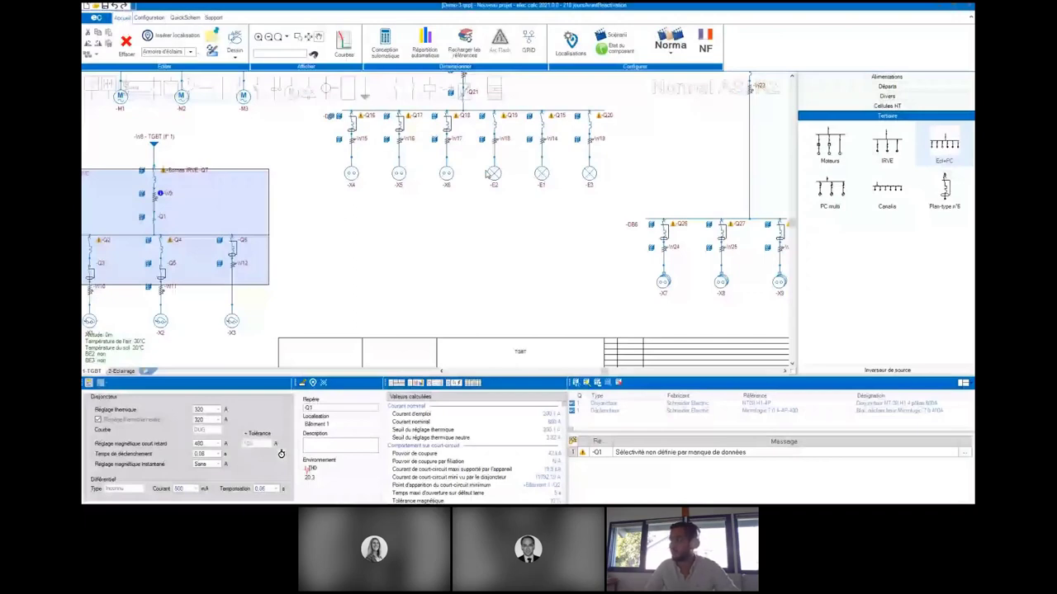
- Place a circuit data table for X4, X5, DB5 and E1 below the -DB5 loads and set -X4's description to "Prise bureau"
right_click(488, 174)
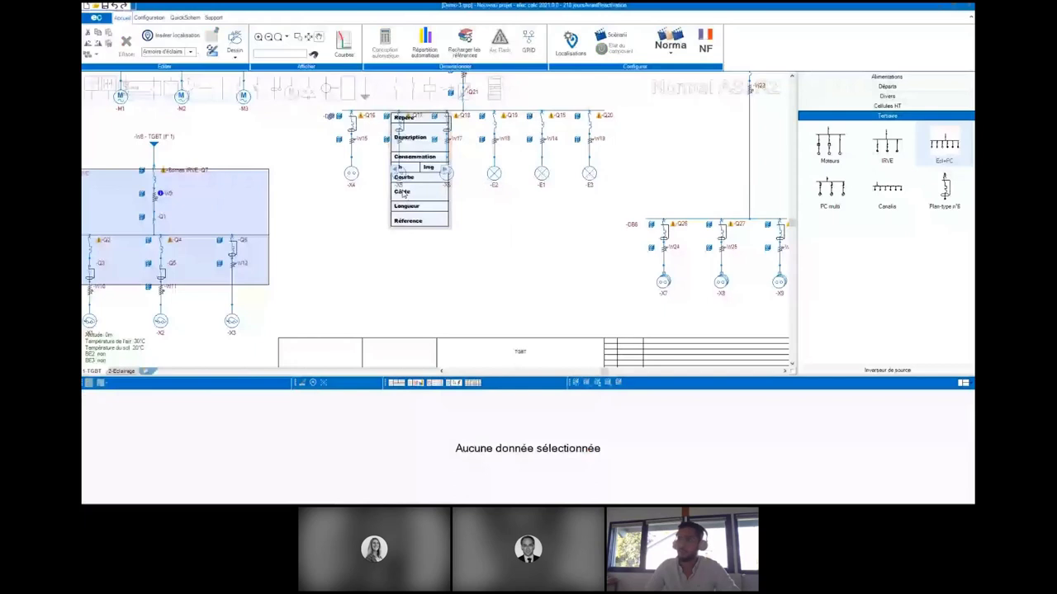
drag(403, 194, 606, 263)
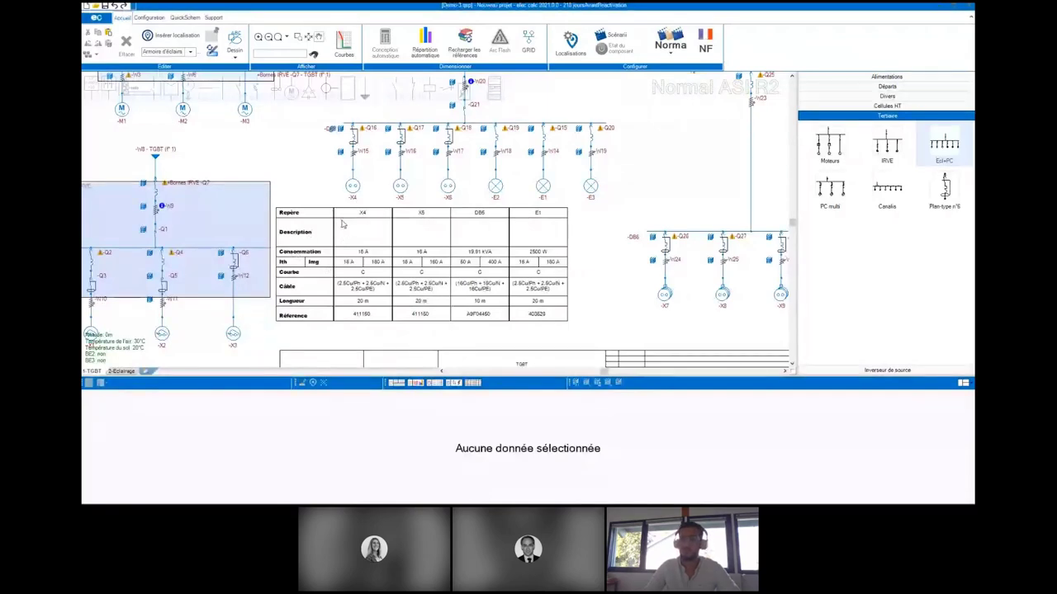
click(354, 188)
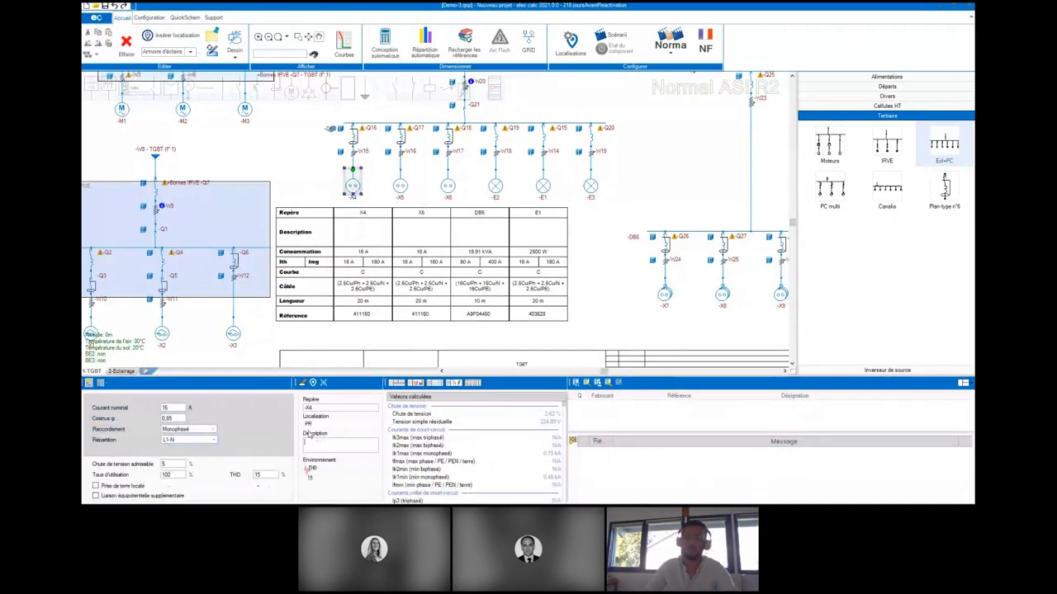
text(P)
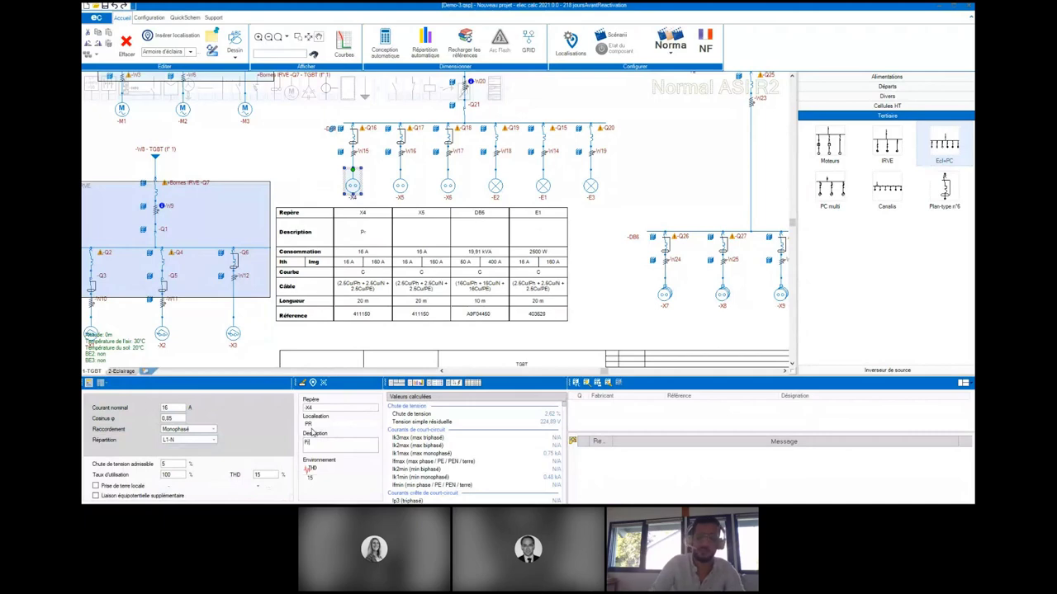
text(rise bur)
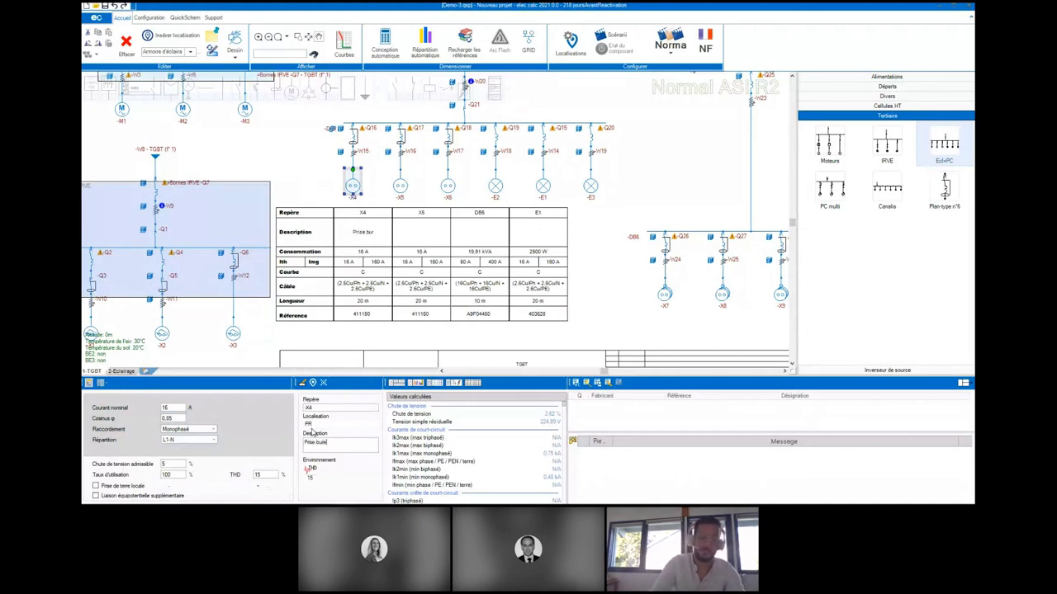
text(eau)
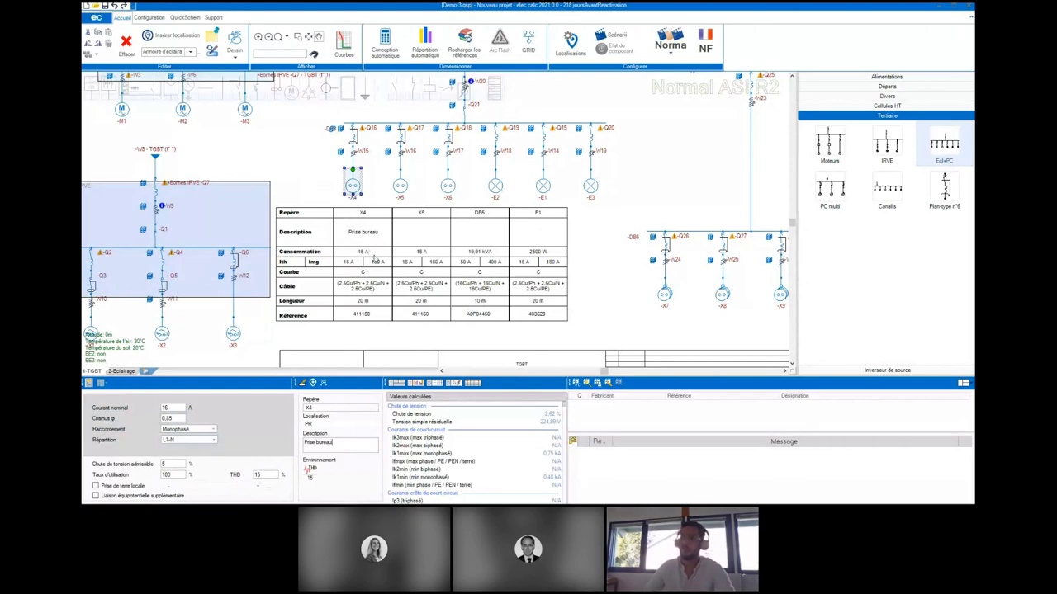
- Leave the current project without saving its changes and open the project Demo-4.qsp
scroll(412, 253, down, 1)
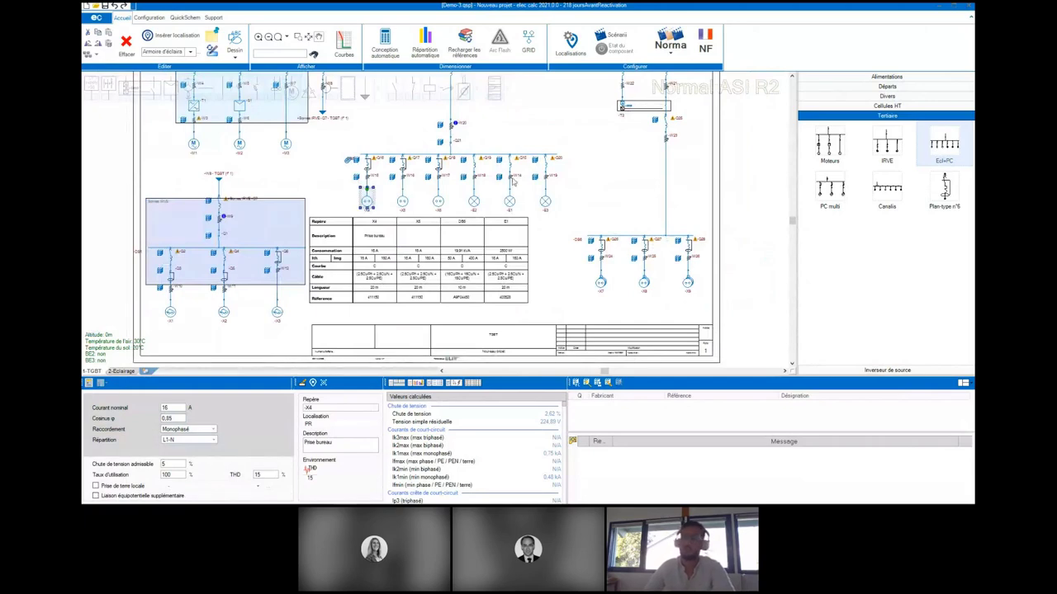
scroll(476, 155, down, 1)
scroll(283, 217, down, 1)
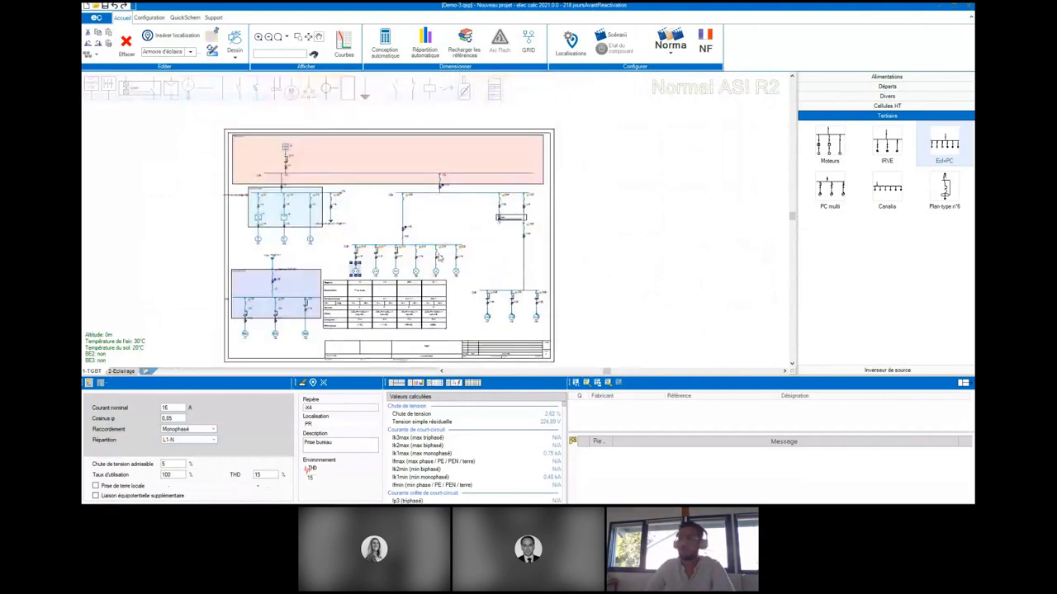
click(99, 18)
click(121, 271)
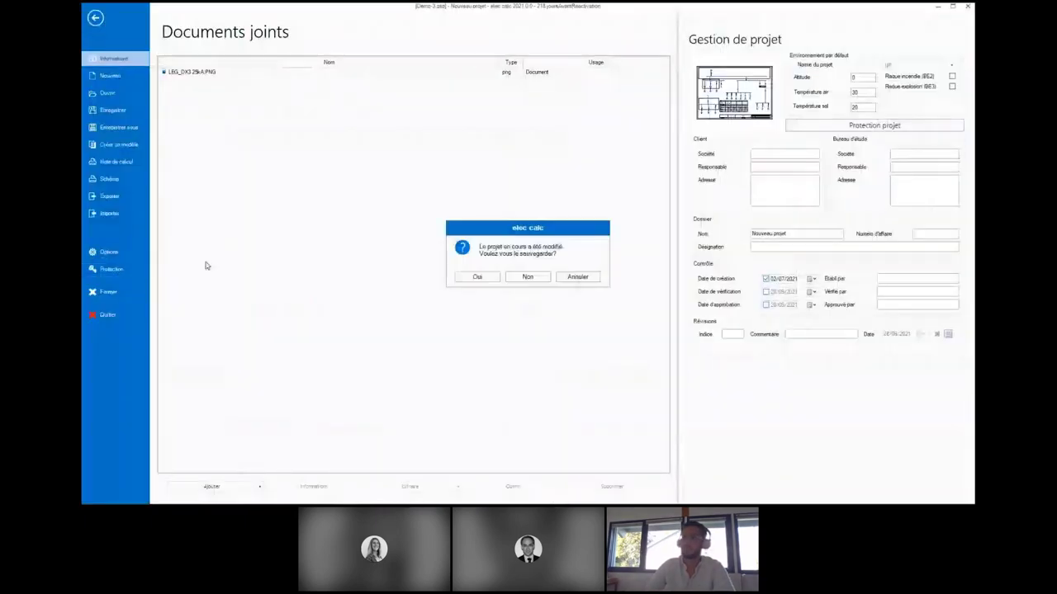
click(529, 279)
click(132, 76)
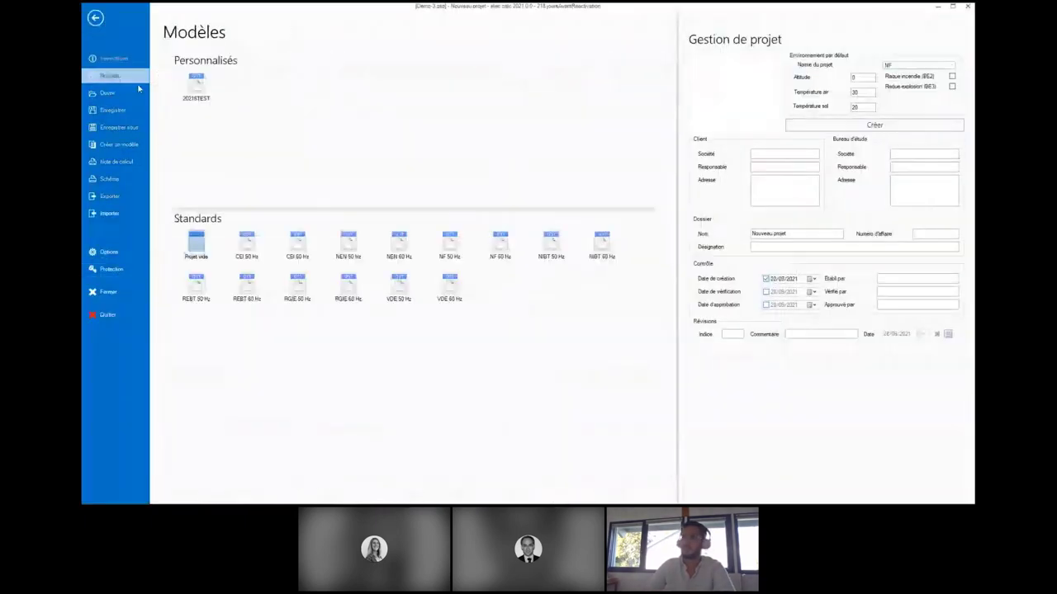
click(139, 91)
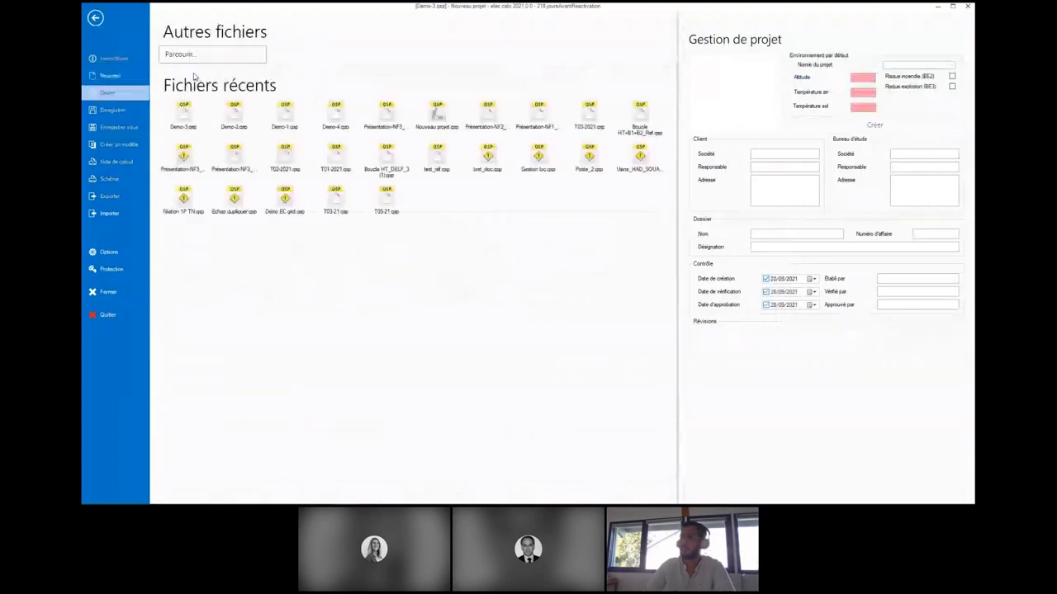
click(202, 54)
double_click(219, 99)
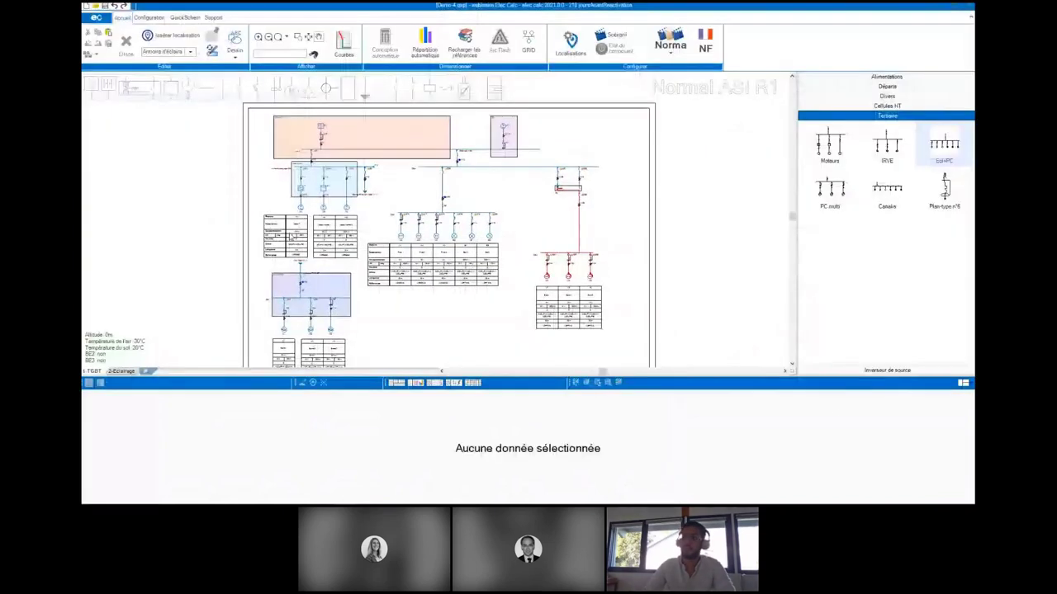
- Examine the circuit data tables, title block and source area of the TGBT diagram, and review the list of defined scenarios
scroll(322, 241, up, 3)
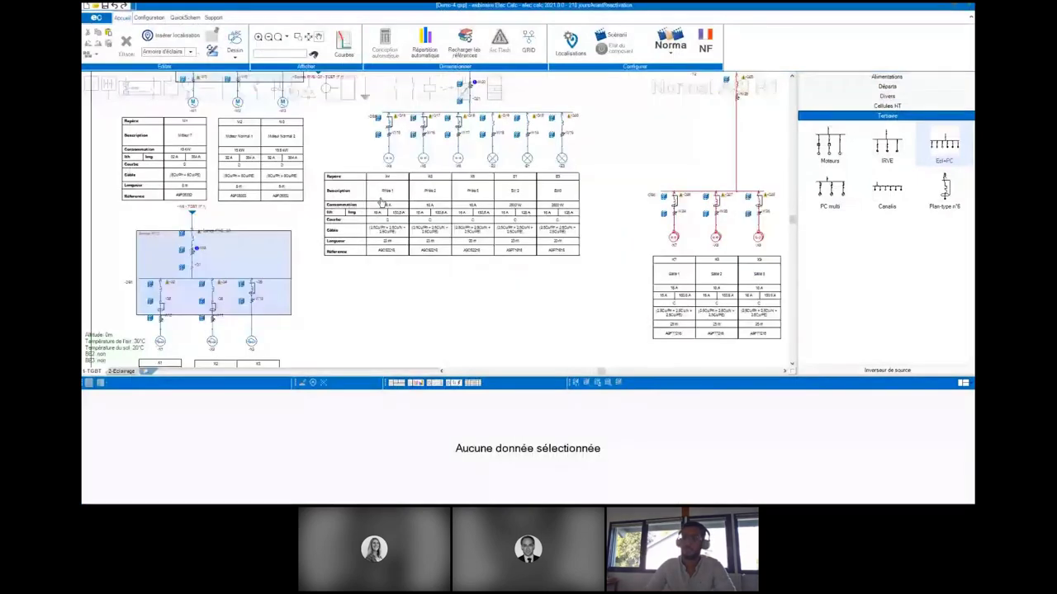
drag(381, 202, 423, 87)
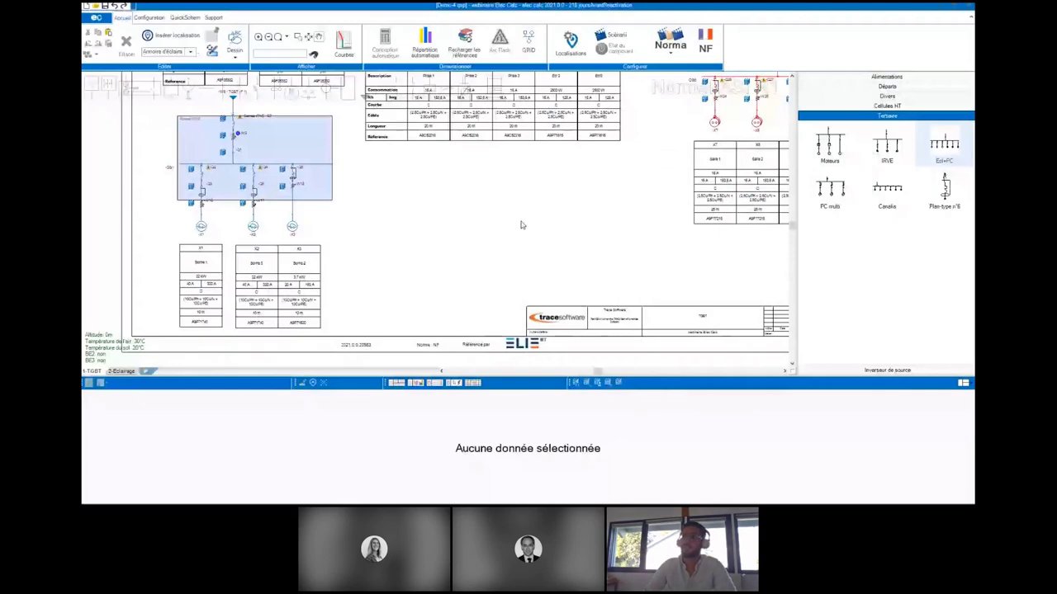
scroll(521, 225, down, 3)
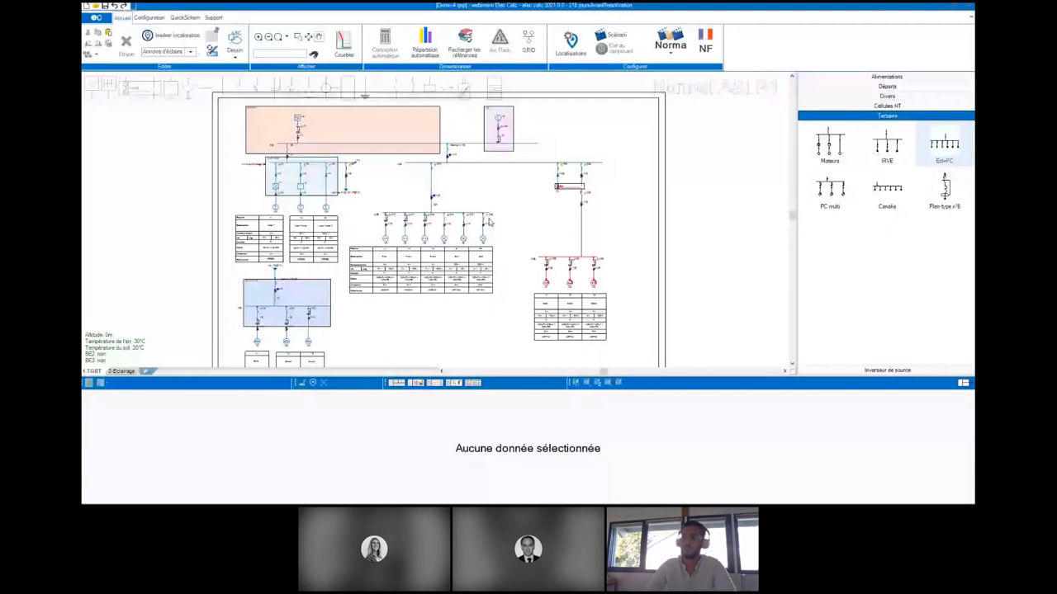
scroll(490, 222, up, 3)
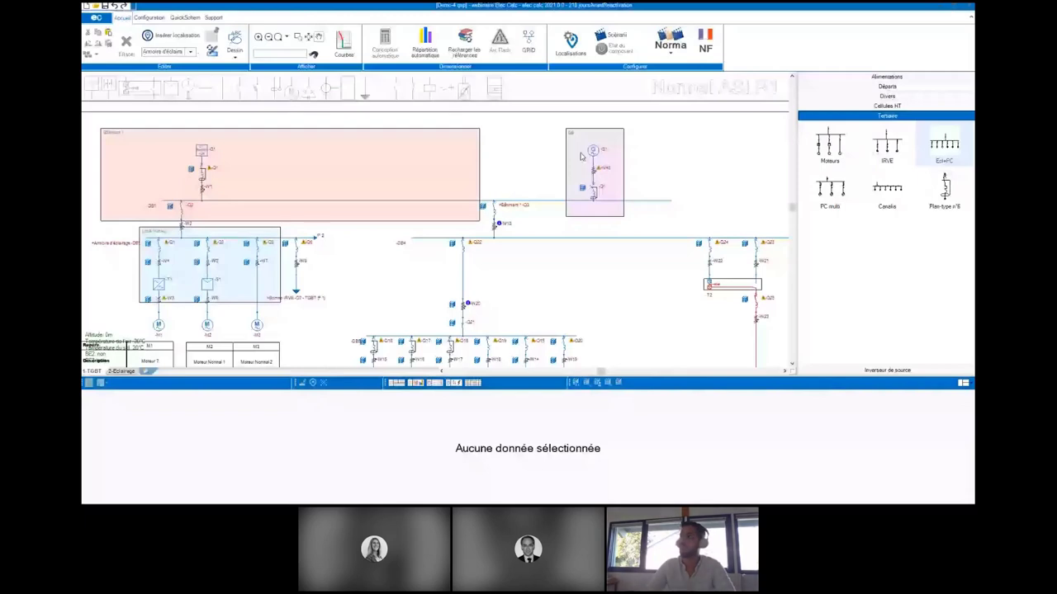
click(611, 35)
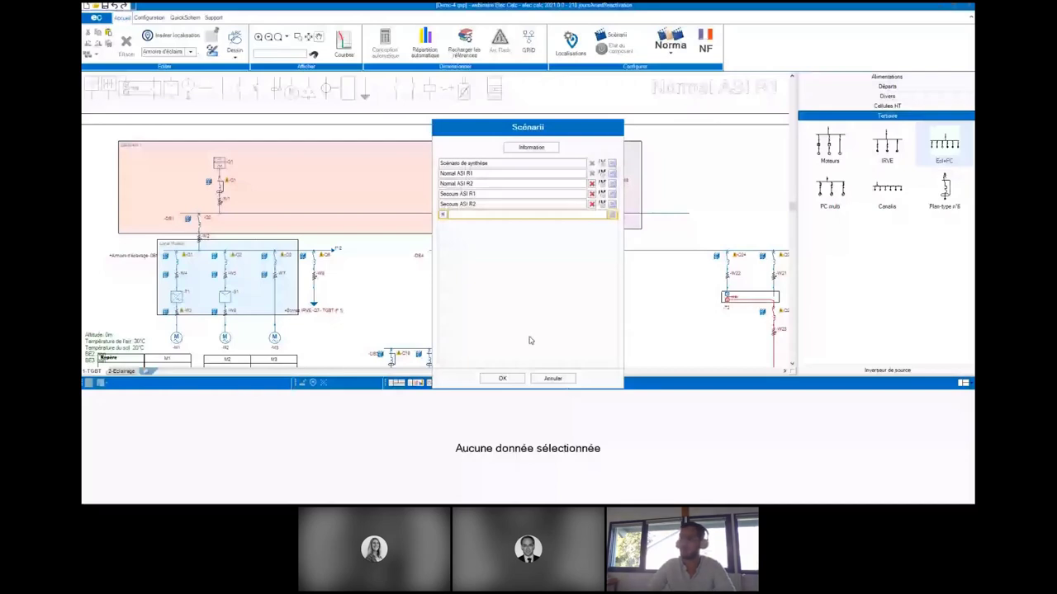
click(551, 376)
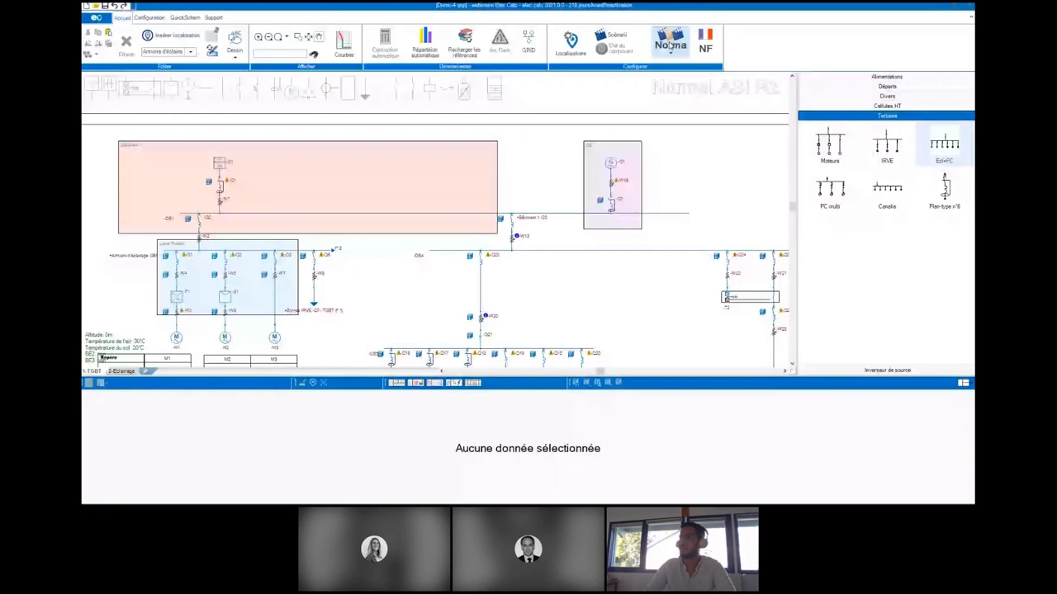
- Switch the active scenario through Secours ASI R1 to Normal ASI R1 and compare the supplied circuits on the whole TGBT diagram
click(670, 38)
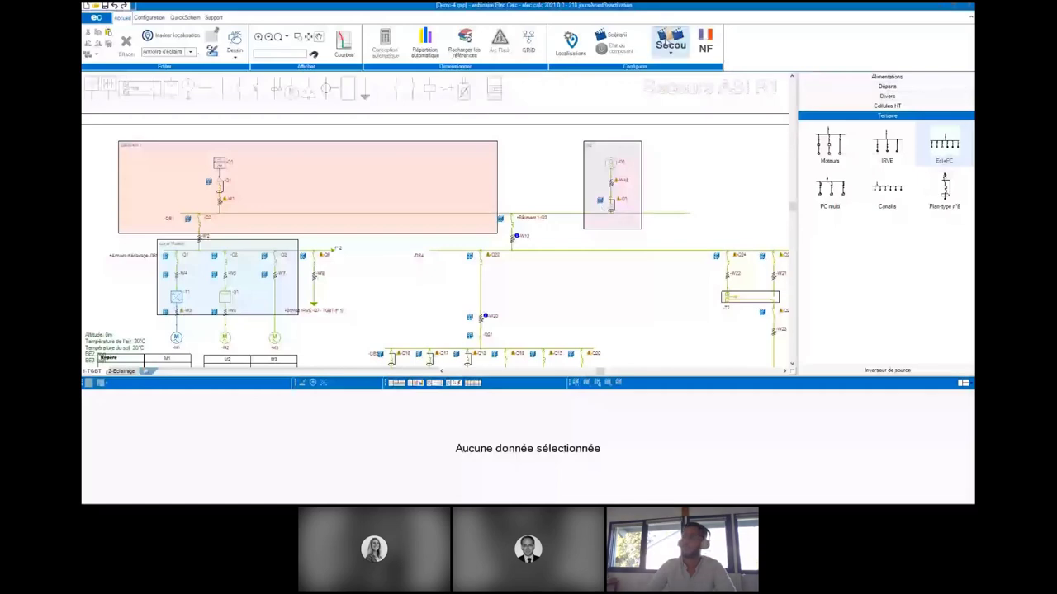
click(671, 40)
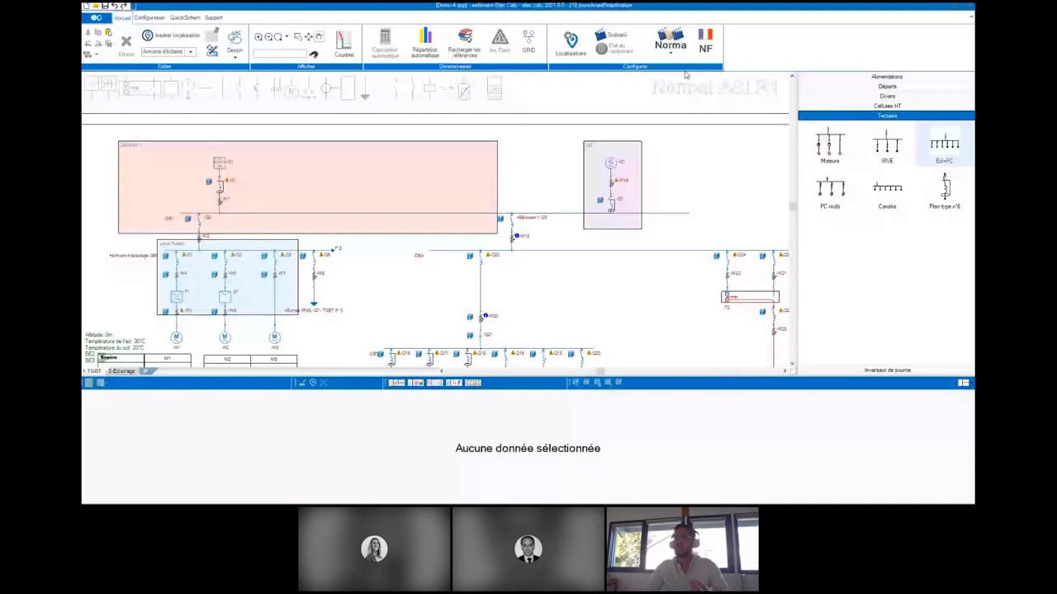
click(105, 30)
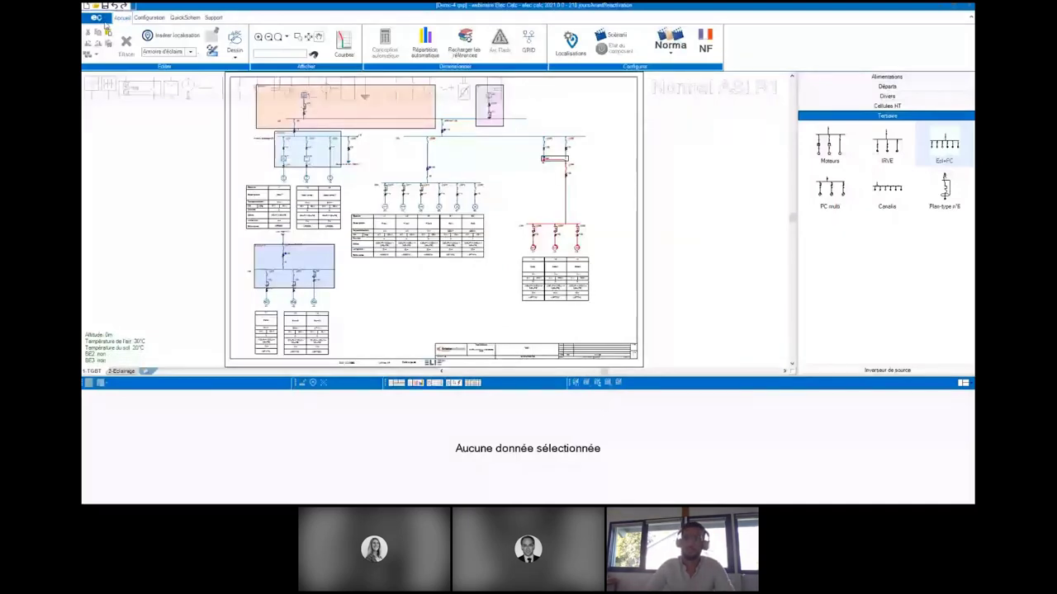
- Generate the synoptic preview of the project's schematic pages
click(96, 17)
click(117, 181)
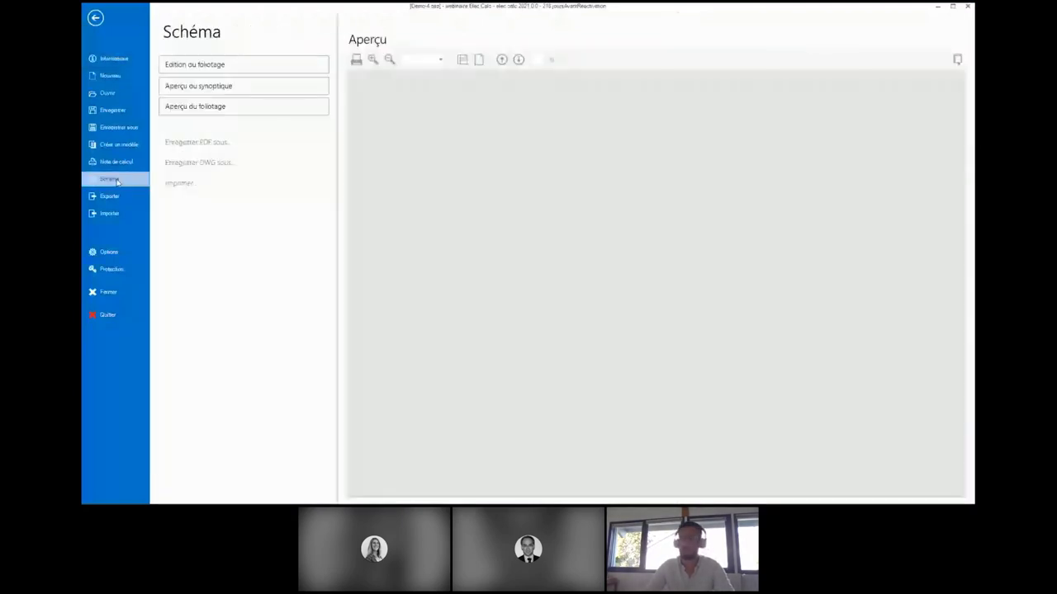
click(215, 86)
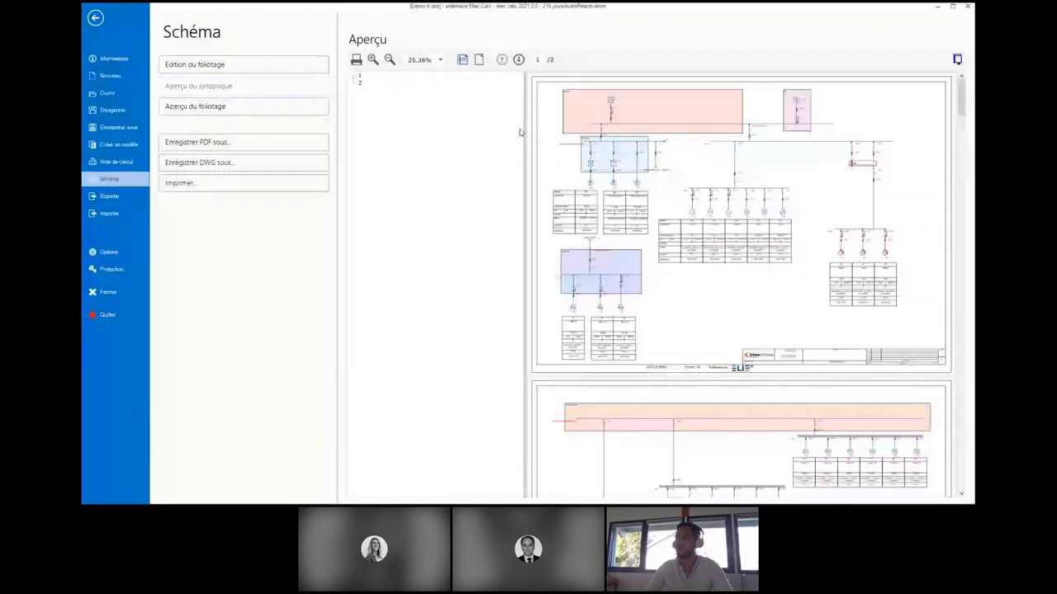
- Examine the load data tables, location areas and title block on the first page of the synoptic preview at 50% zoom
click(373, 60)
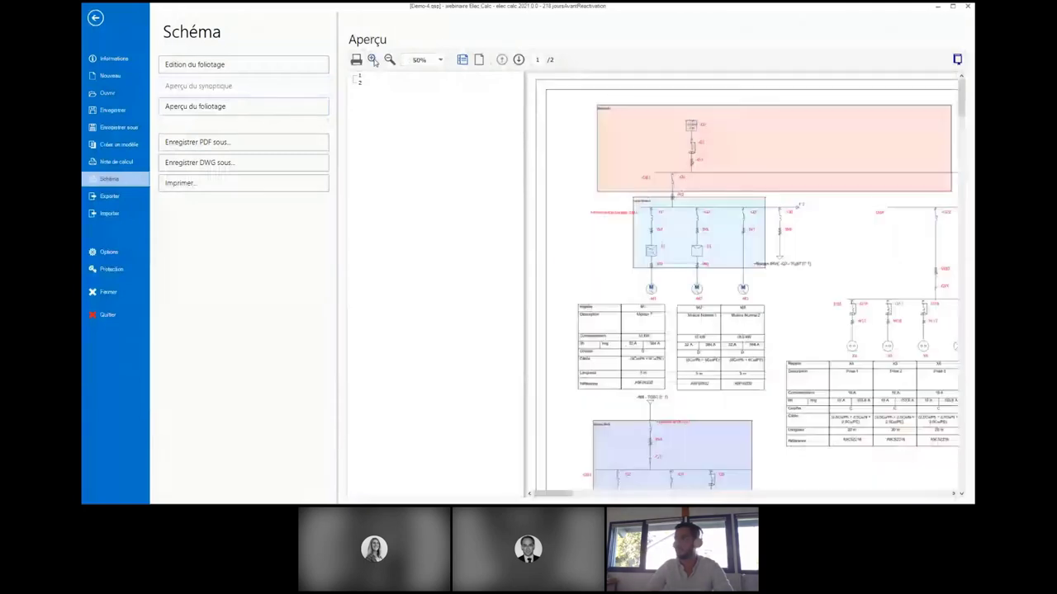
scroll(562, 479, right, 2)
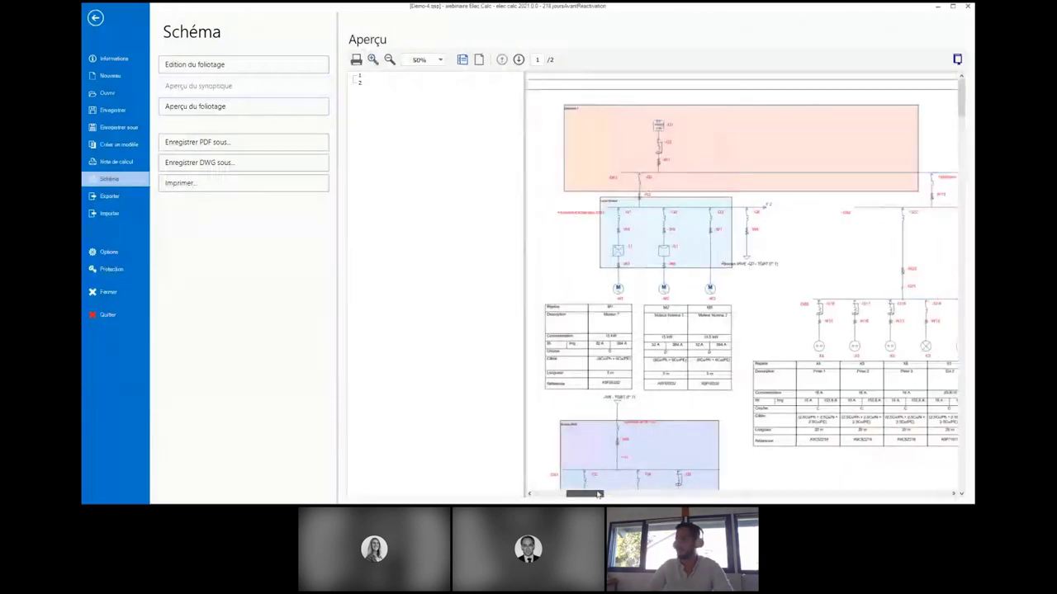
scroll(717, 304, down, 3)
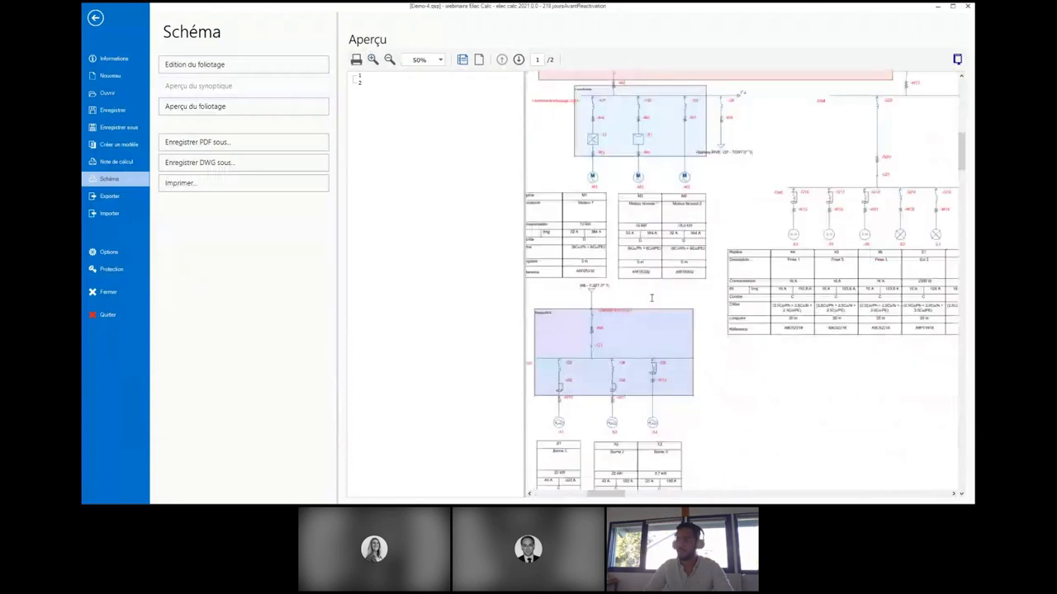
scroll(712, 378, down, 1)
scroll(712, 378, down, 3)
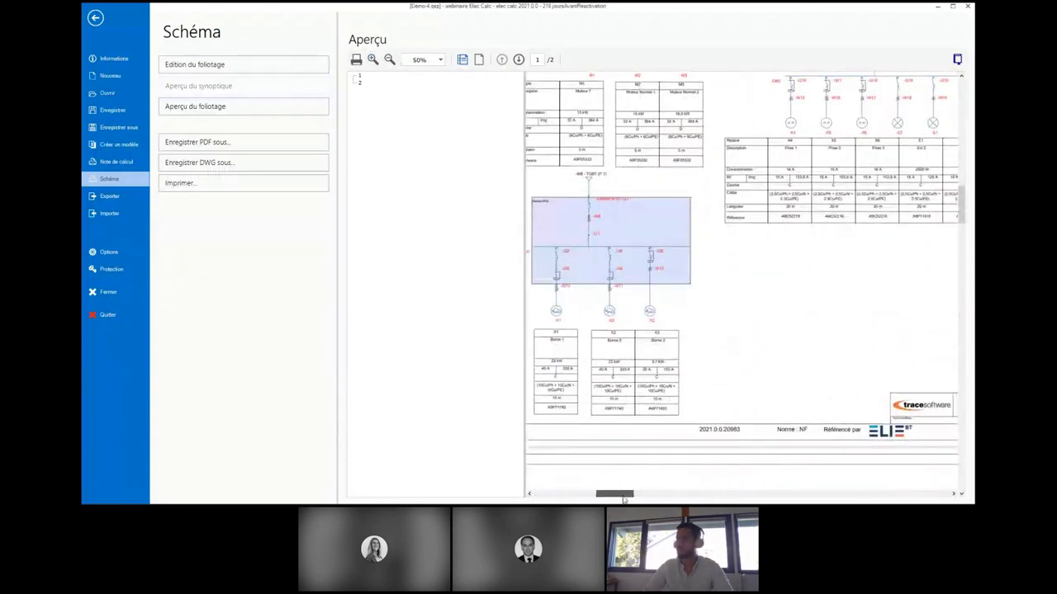
drag(605, 494, 724, 493)
scroll(836, 291, up, 3)
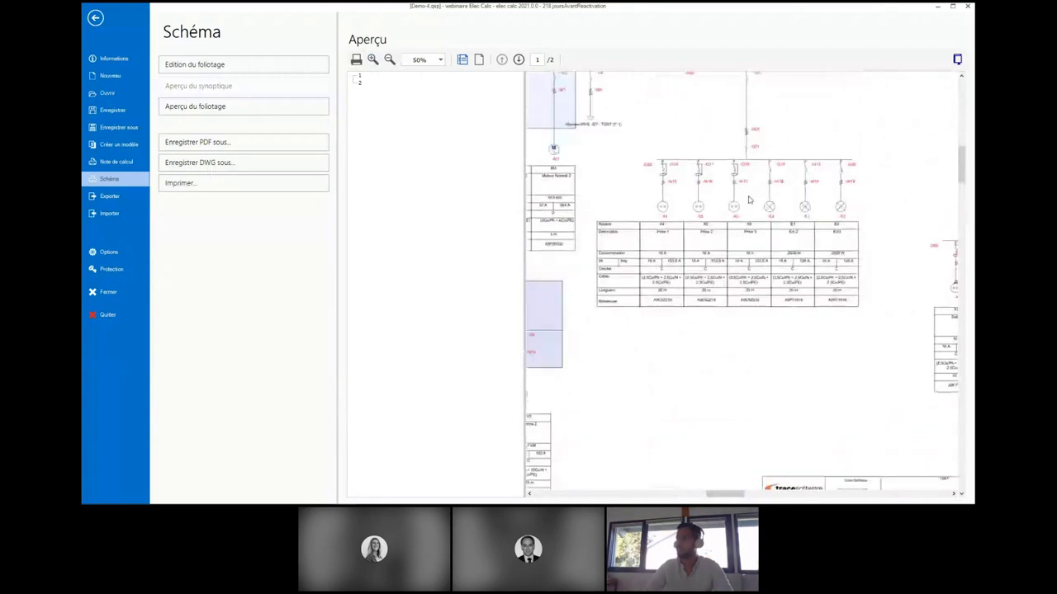
scroll(823, 346, down, 2)
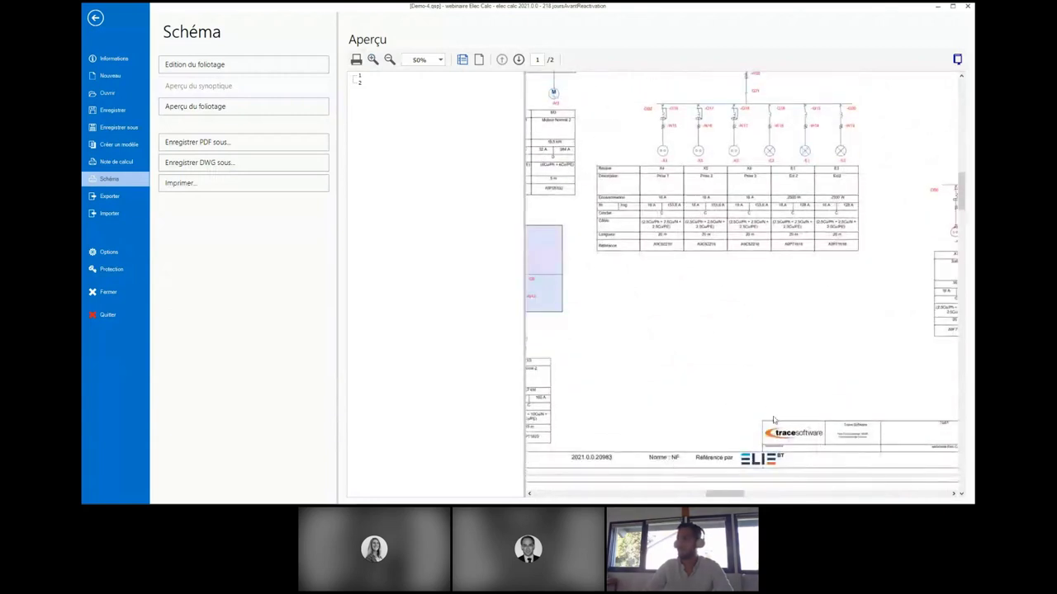
drag(726, 494, 581, 493)
click(389, 60)
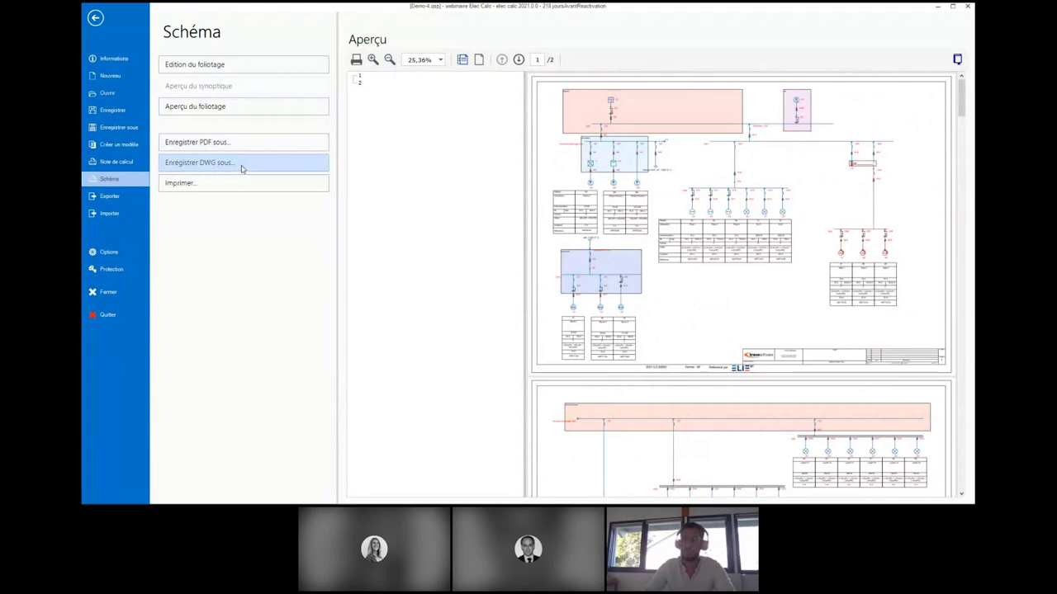
- Generate the foliotage preview and examine its cover page and the circuit diagrams with data tables on folios 2 to 4
click(257, 106)
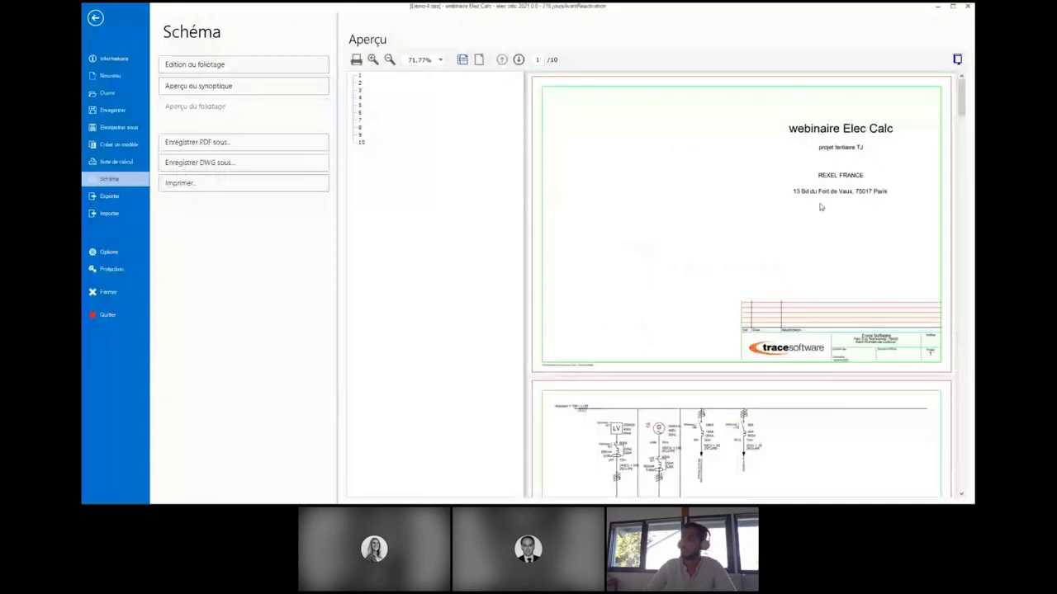
scroll(820, 207, down, 2)
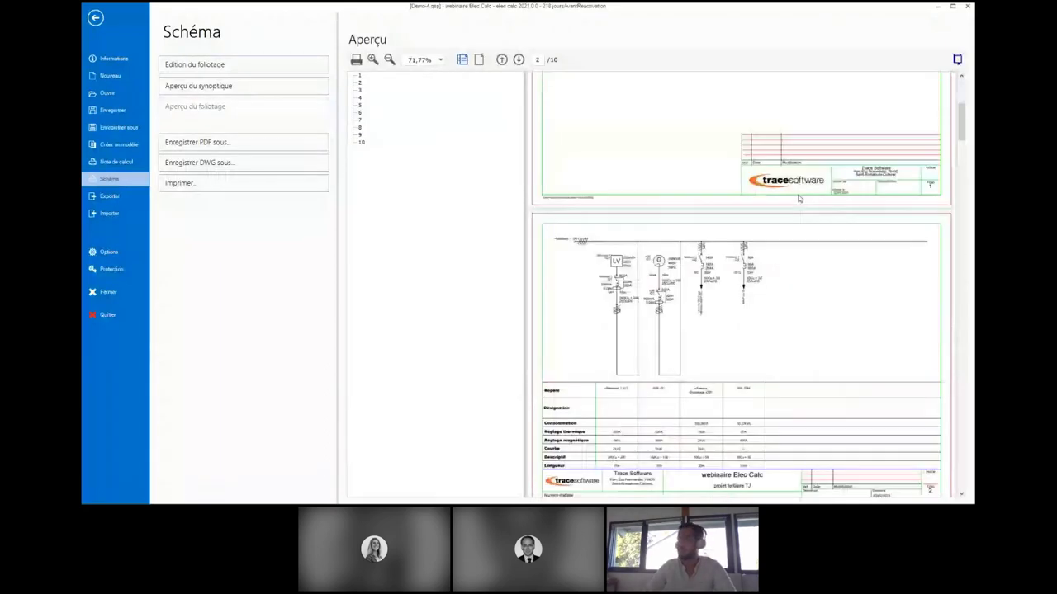
scroll(707, 208, down, 1)
scroll(707, 209, down, 1)
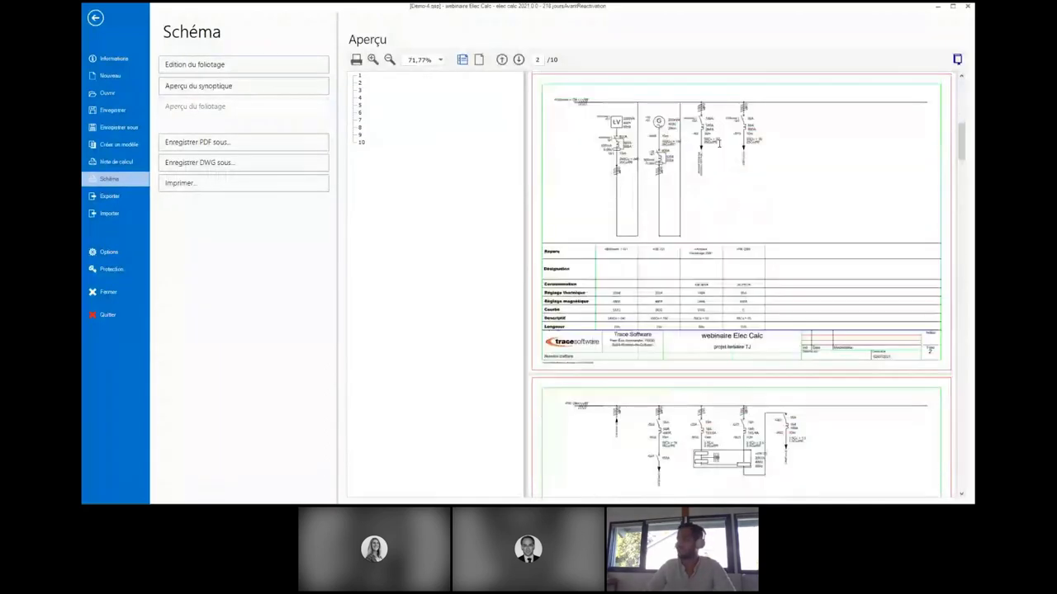
scroll(685, 244, down, 1)
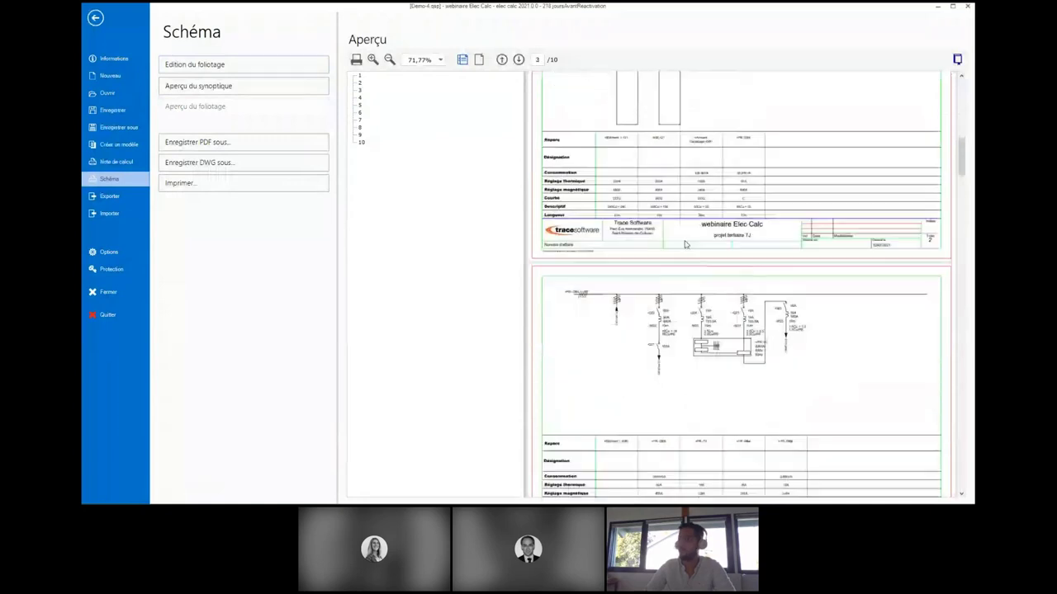
scroll(696, 260, down, 2)
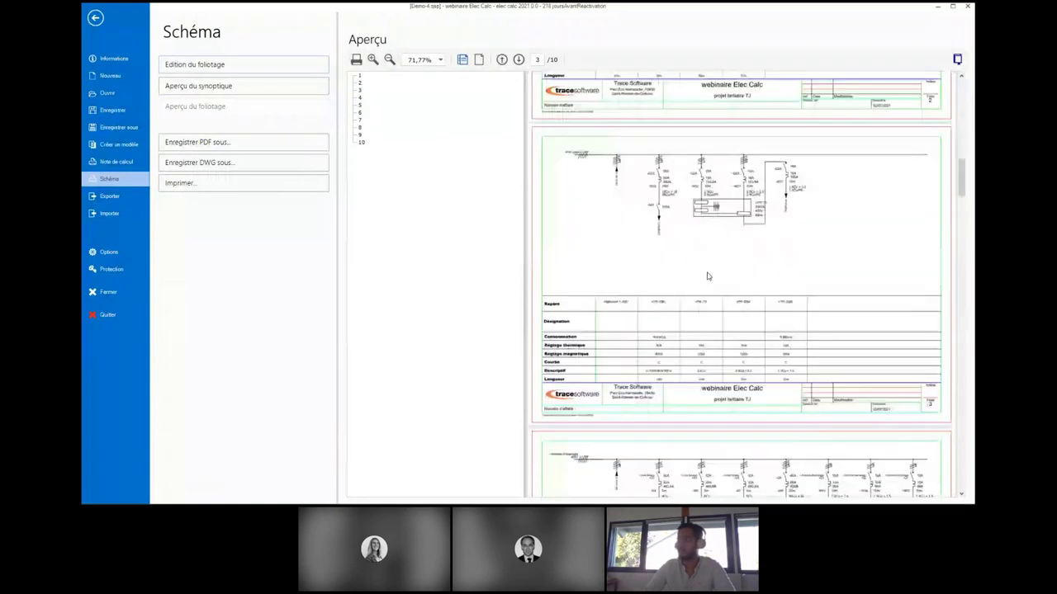
scroll(708, 276, down, 2)
scroll(733, 261, down, 1)
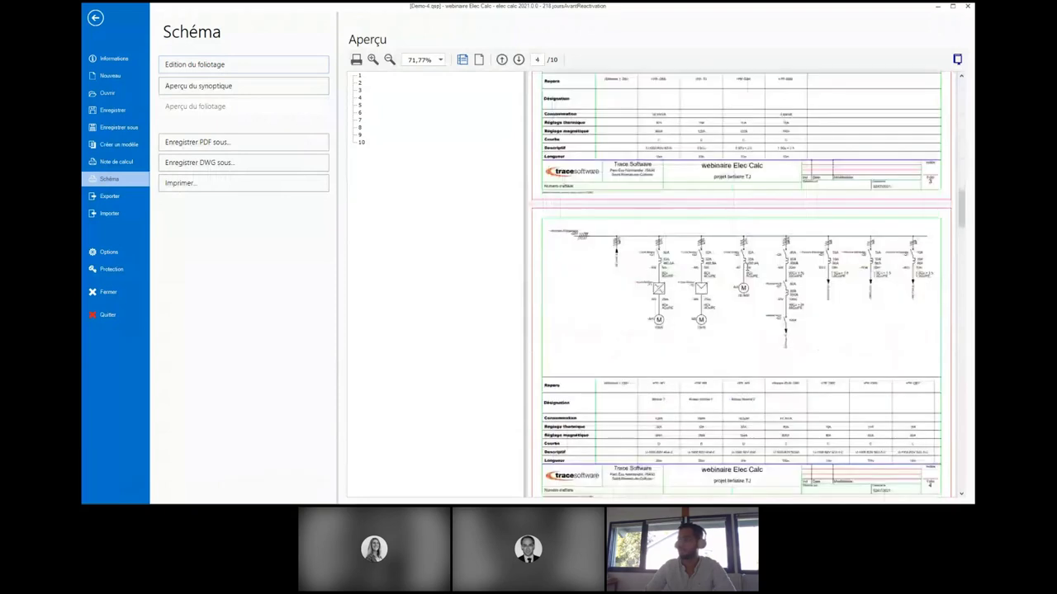
scroll(741, 285, down, 1)
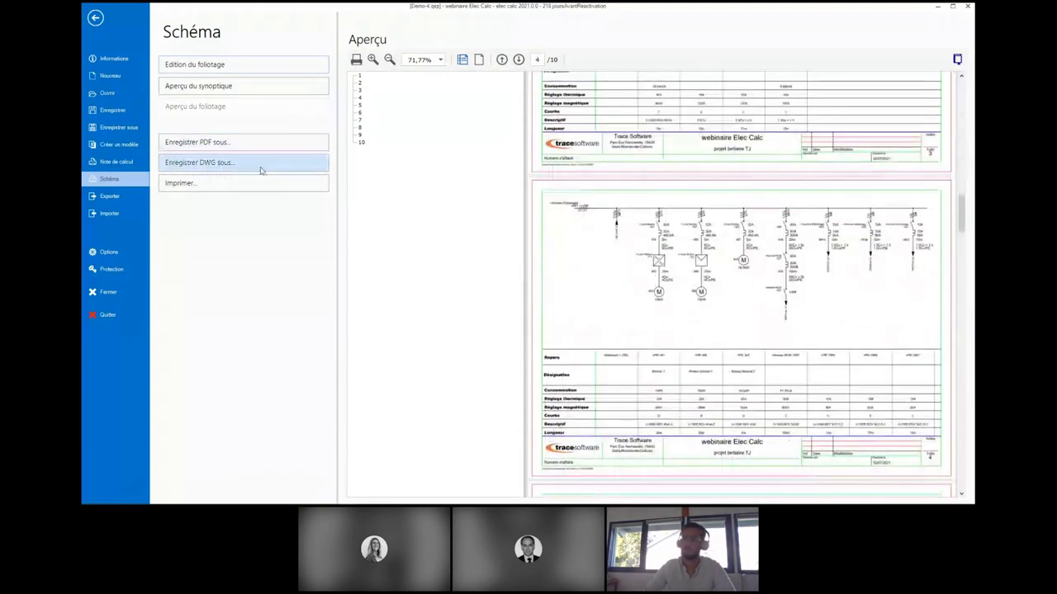
scroll(628, 230, down, 2)
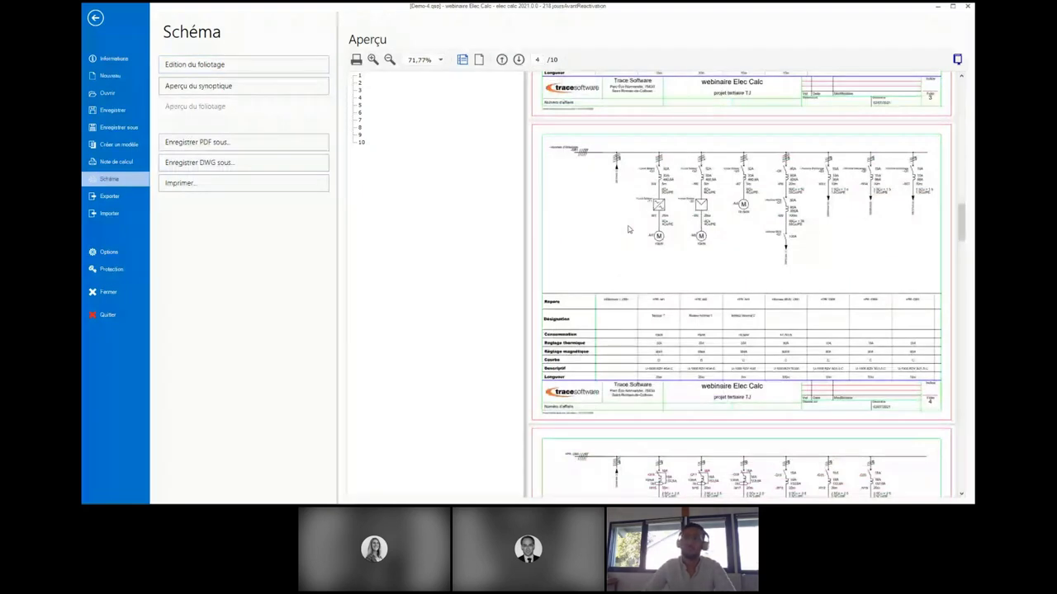
- Review the calculation note's content and component options, keep all components (Tous) selected, and generate the report
click(116, 162)
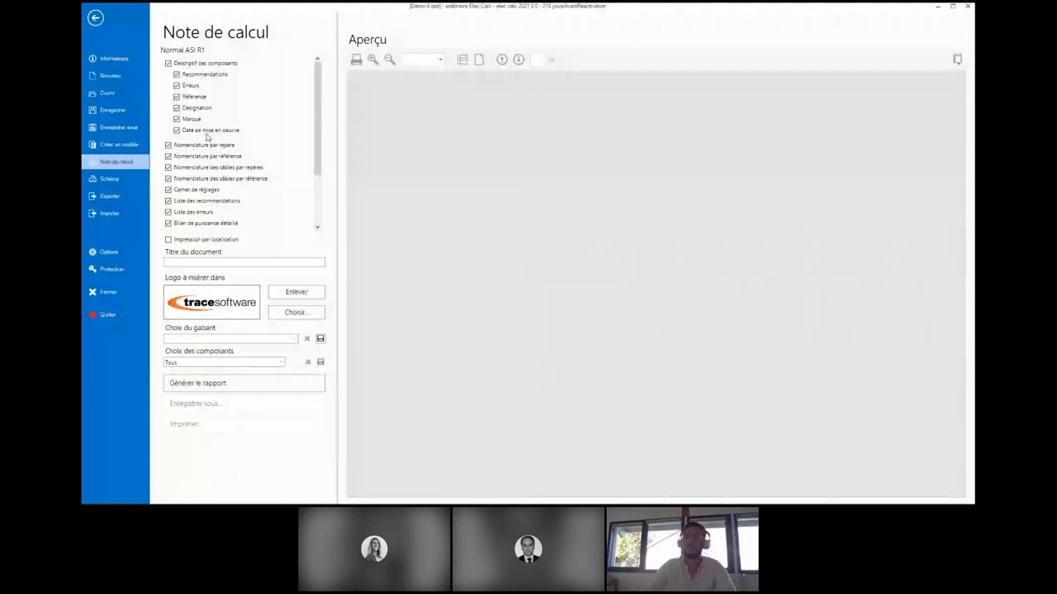
scroll(212, 129, down, 2)
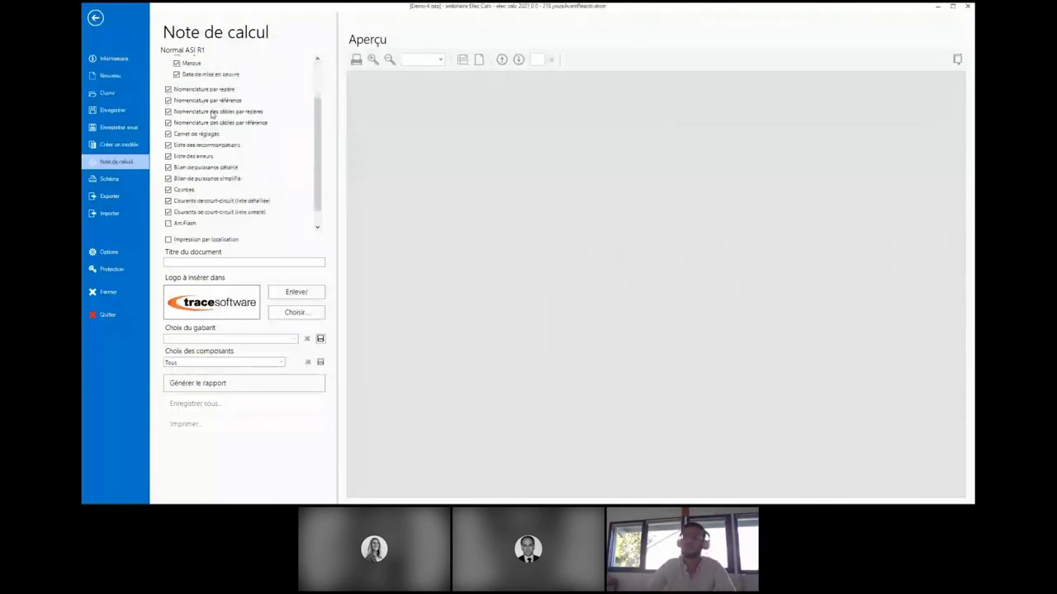
scroll(172, 129, up, 2)
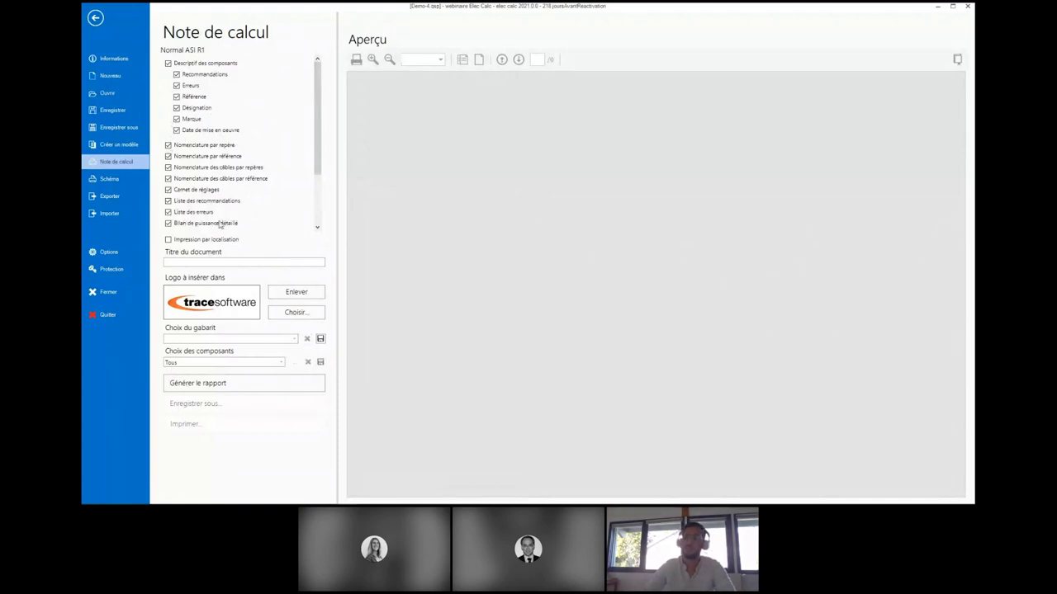
click(234, 364)
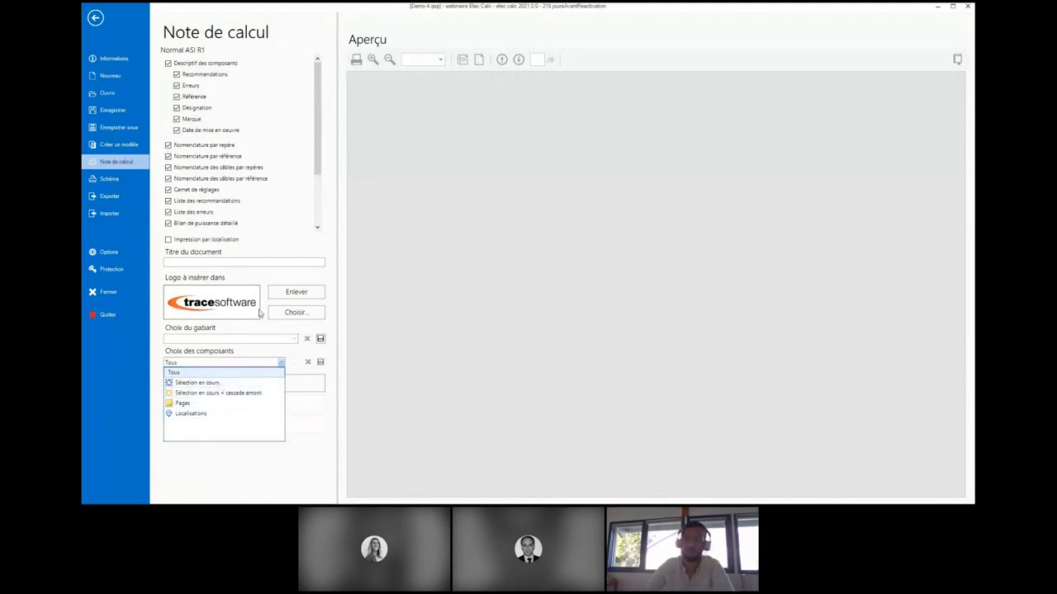
click(261, 277)
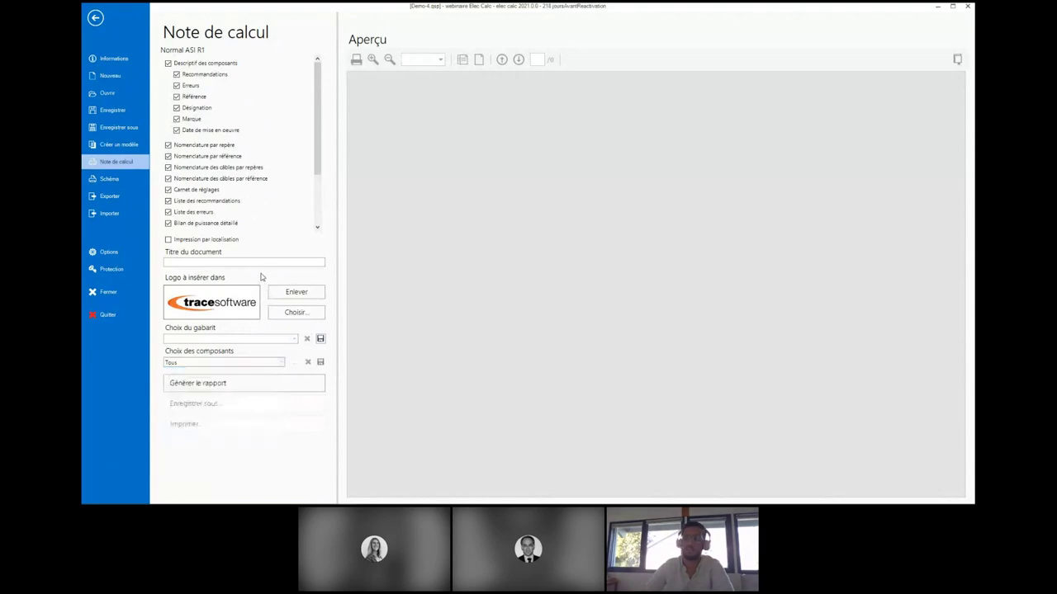
click(206, 383)
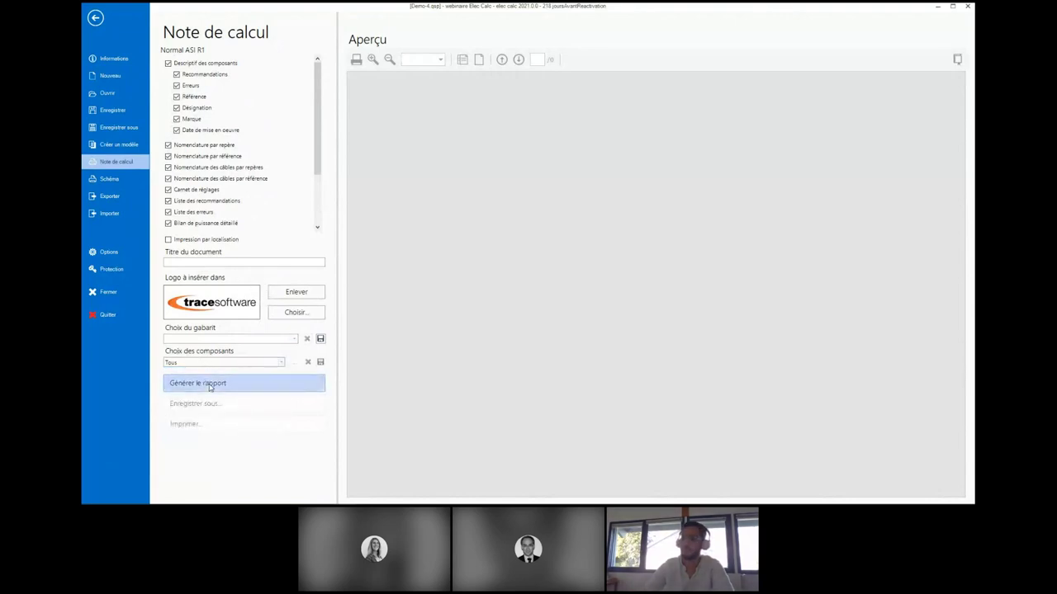
click(505, 281)
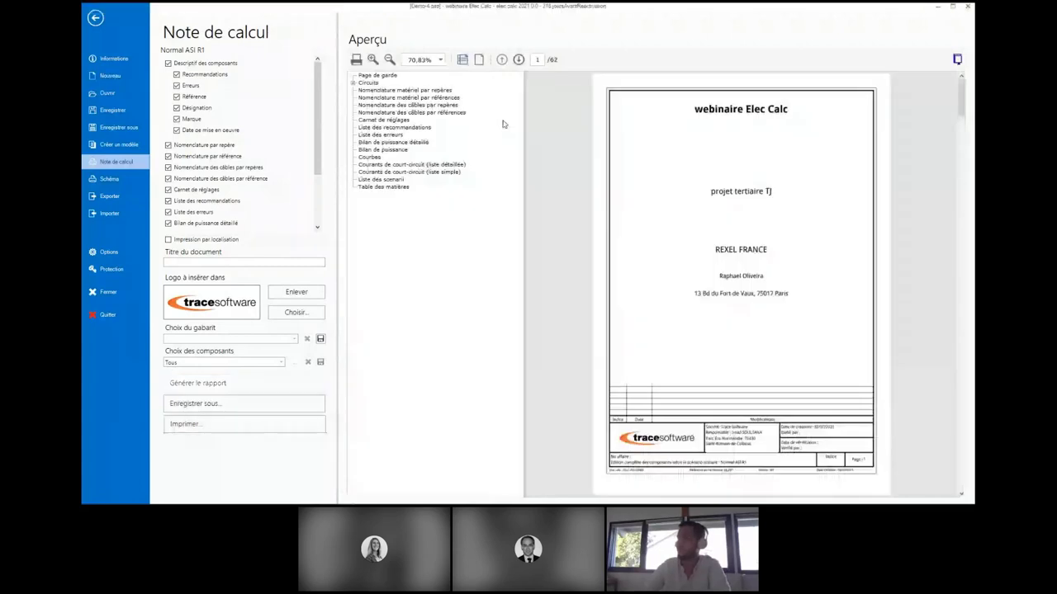
- Examine the report's circuit sheets at 100% zoom, including Bâtiment 1 -DB1 to Armoire d'éclairage -DB1, -DB5 to -E1 and -DB7 to -E5
click(373, 60)
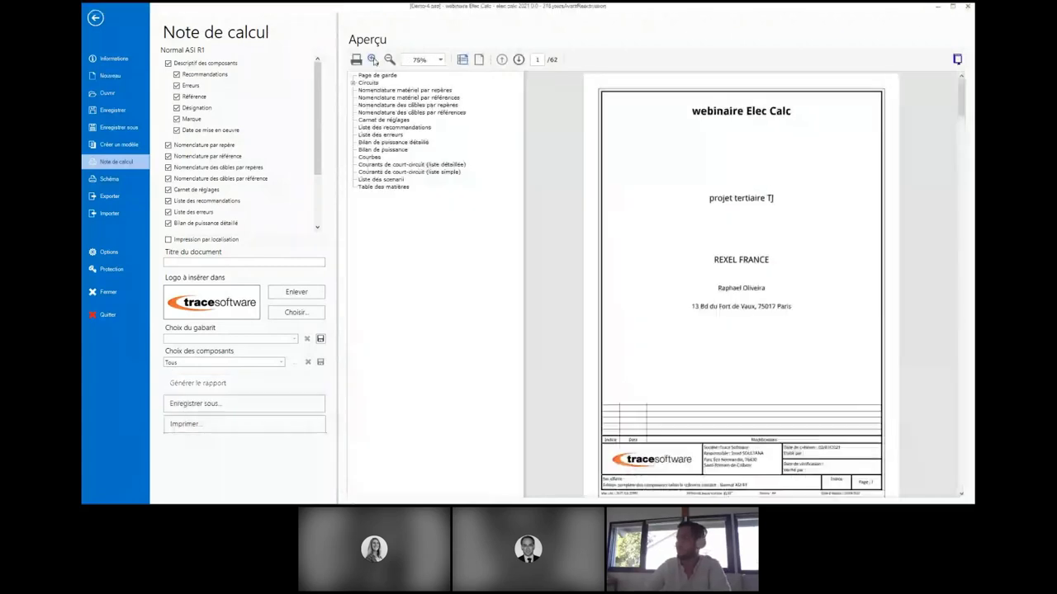
click(374, 60)
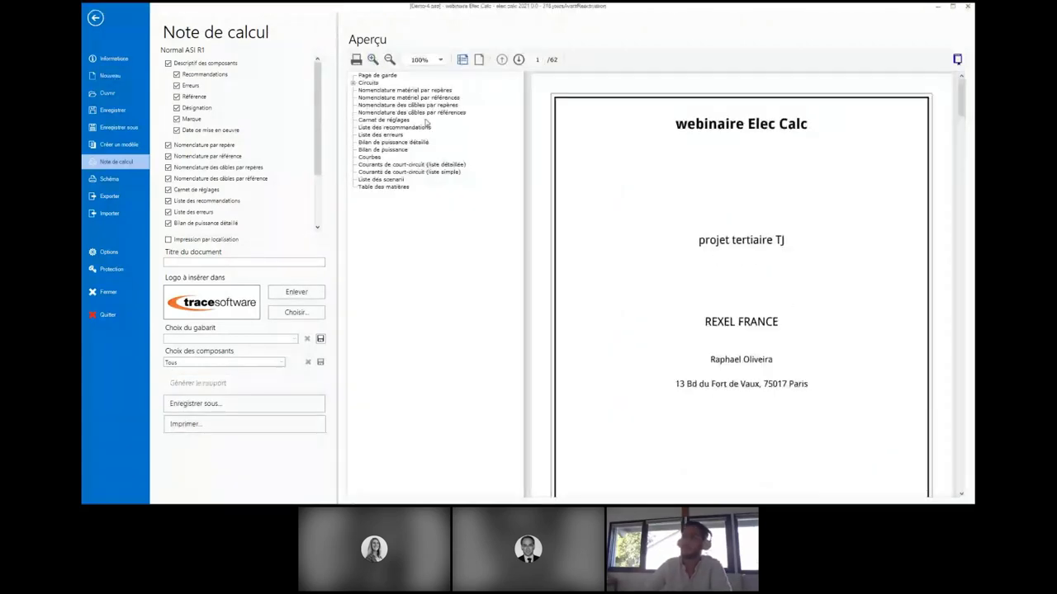
click(426, 122)
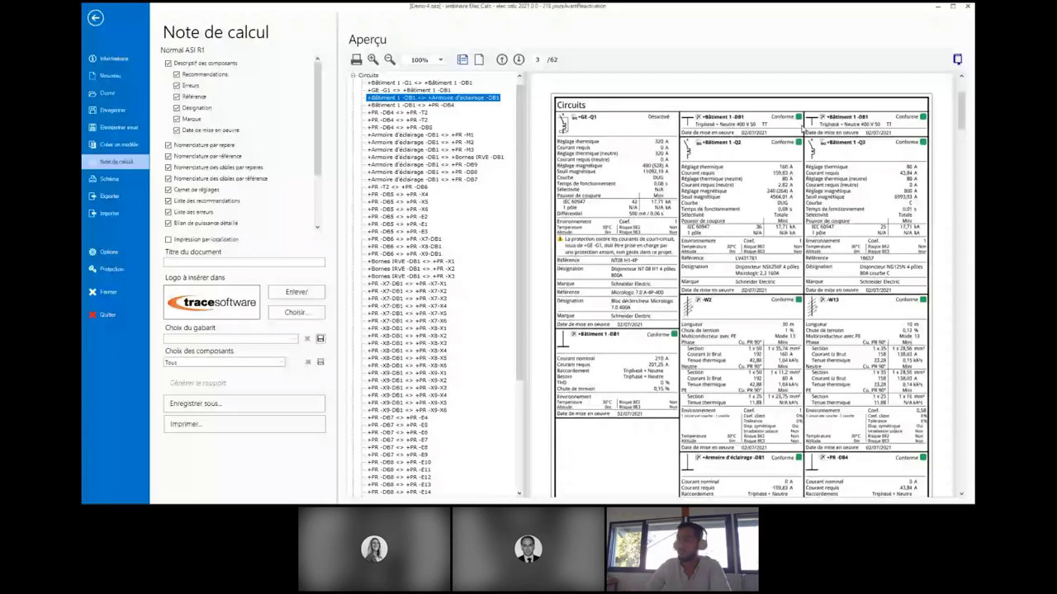
scroll(764, 159, down, 5)
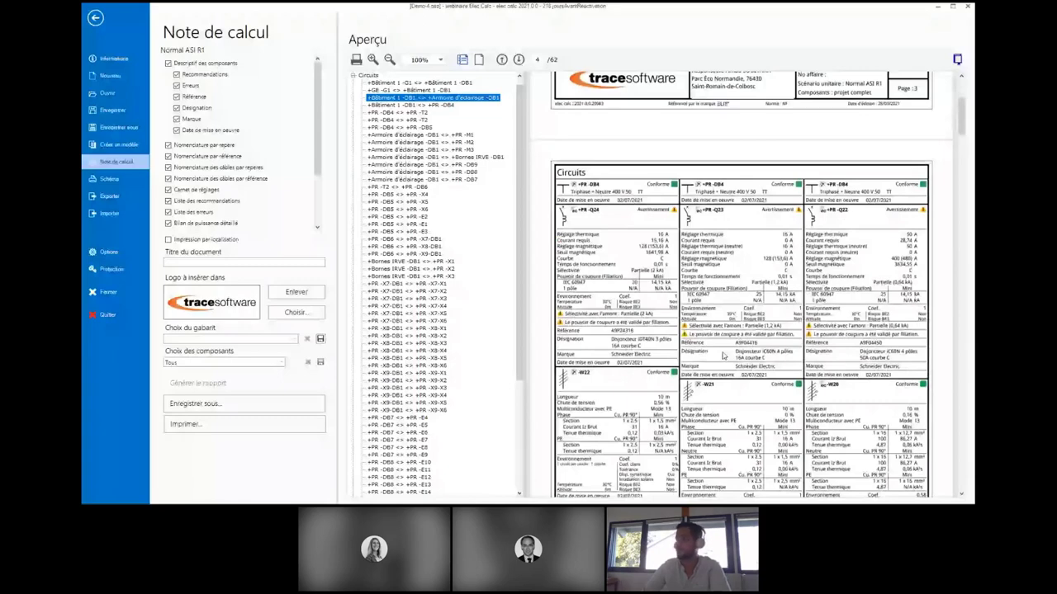
scroll(724, 357, down, 1)
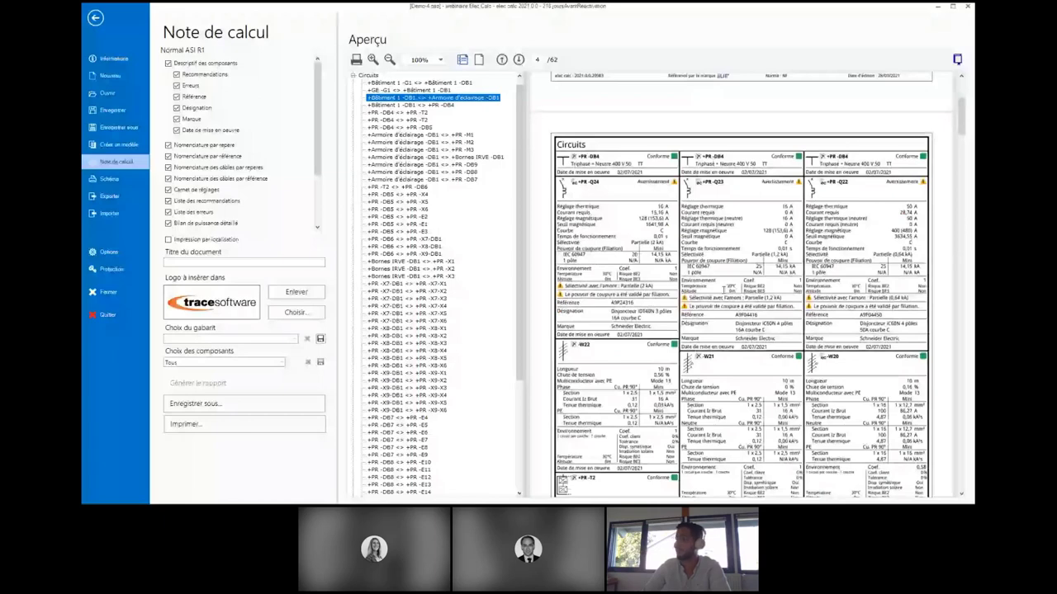
click(397, 224)
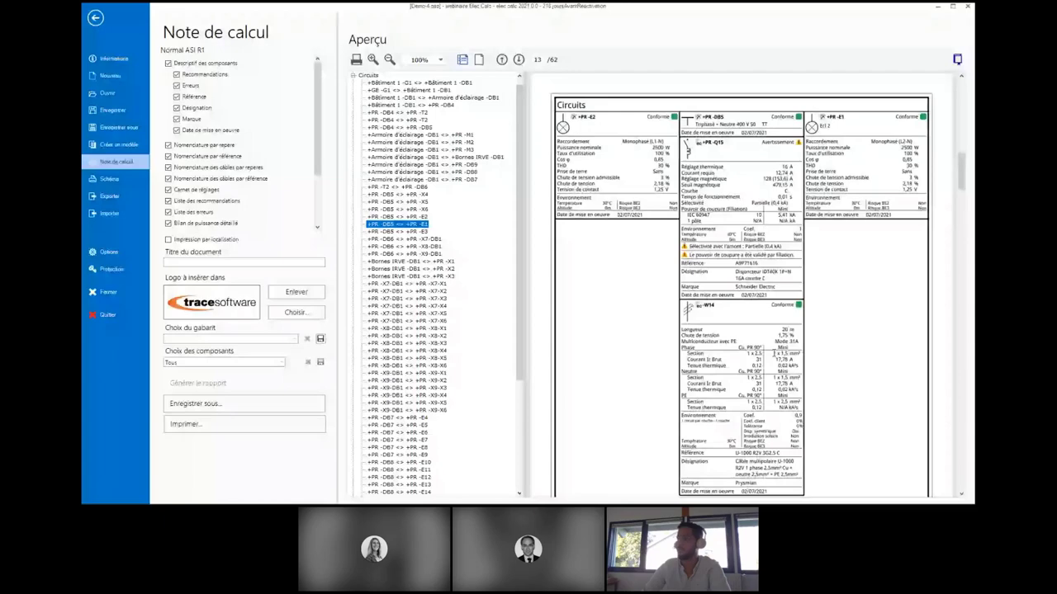
click(396, 424)
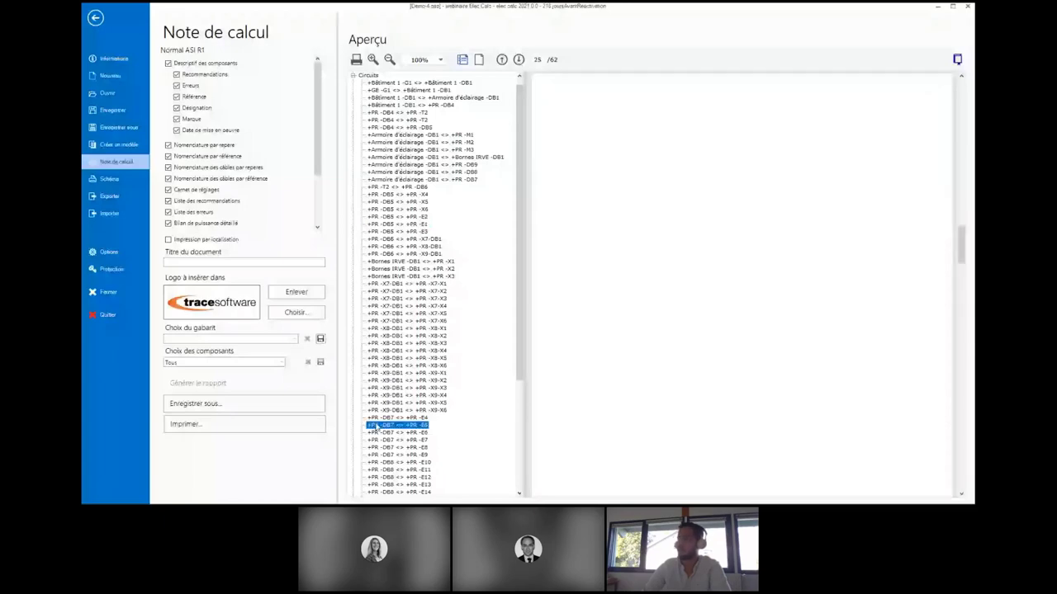
scroll(437, 330, down, 7)
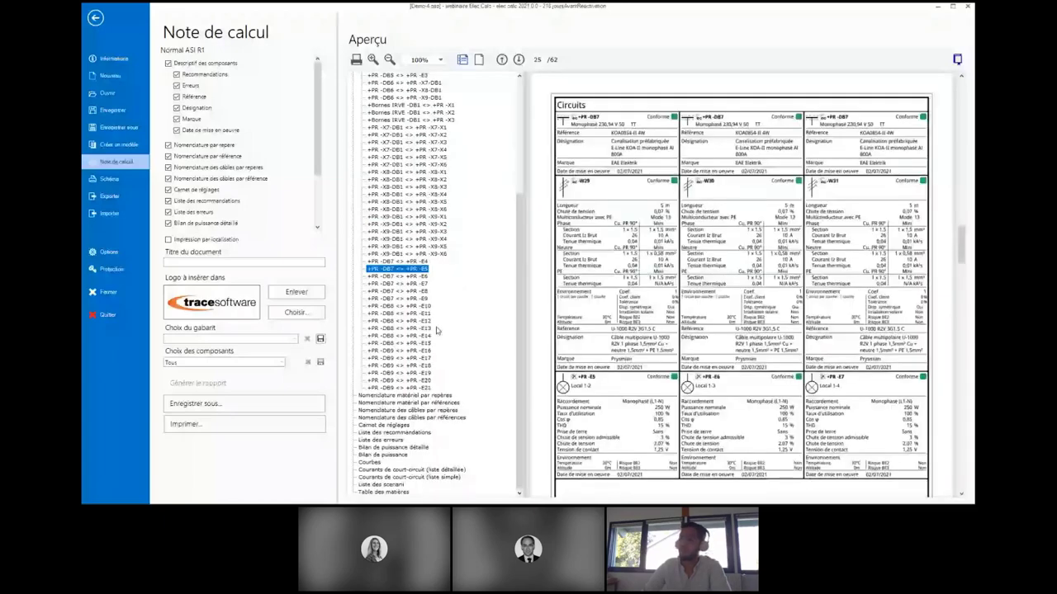
- Examine the calculation note's equipment and cable bills of materials, each listed by tag (repères) and by reference (références)
click(405, 396)
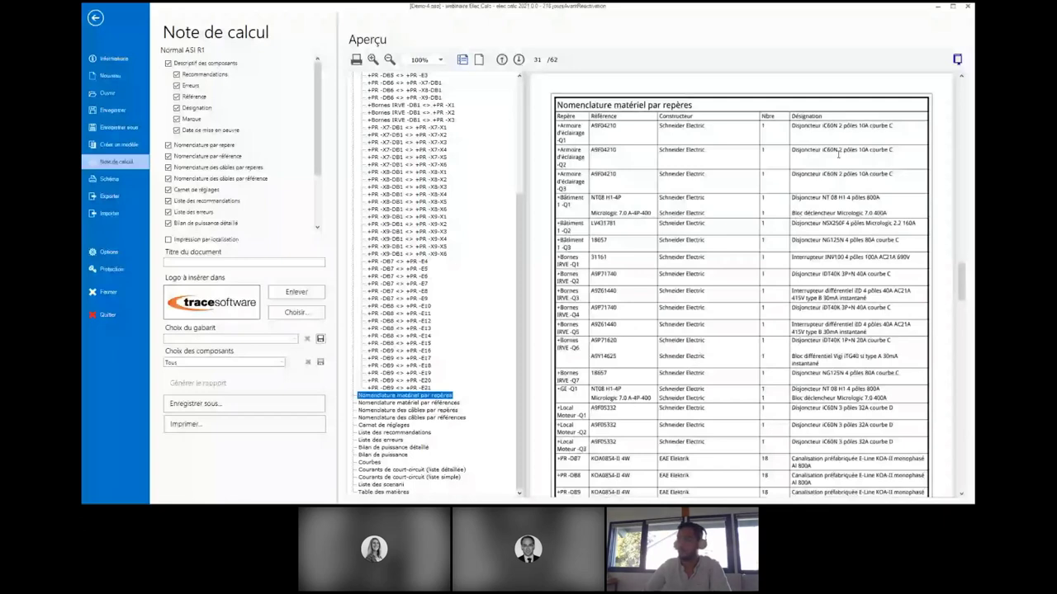
click(413, 402)
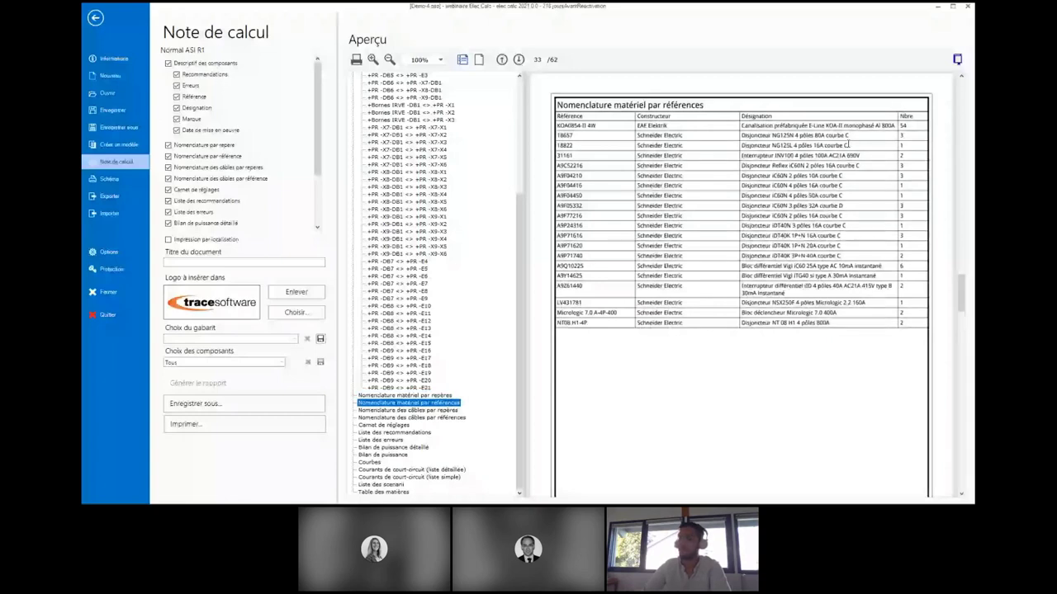
scroll(848, 145, down, 1)
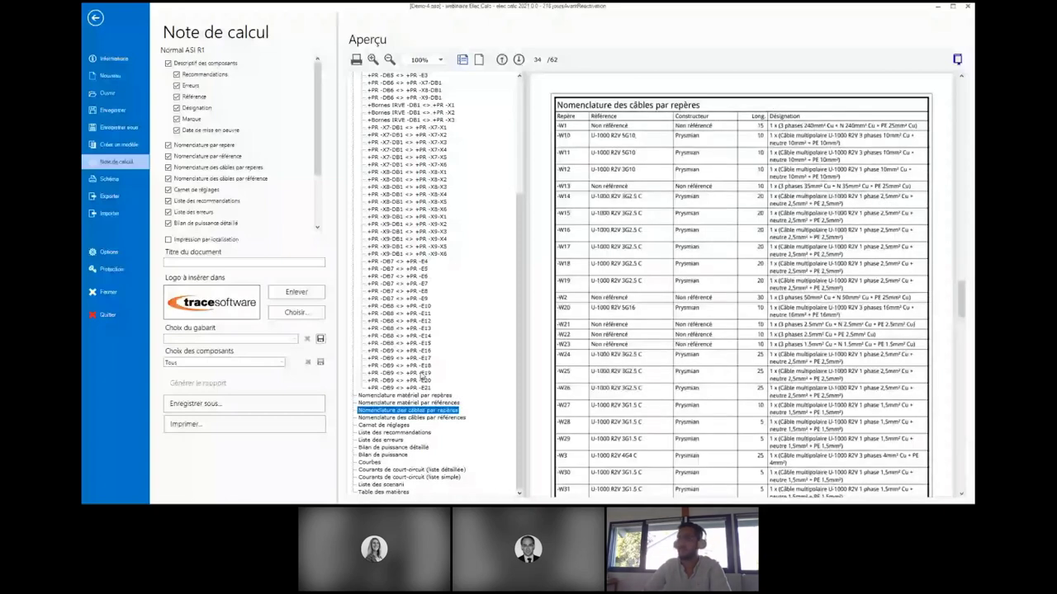
click(411, 418)
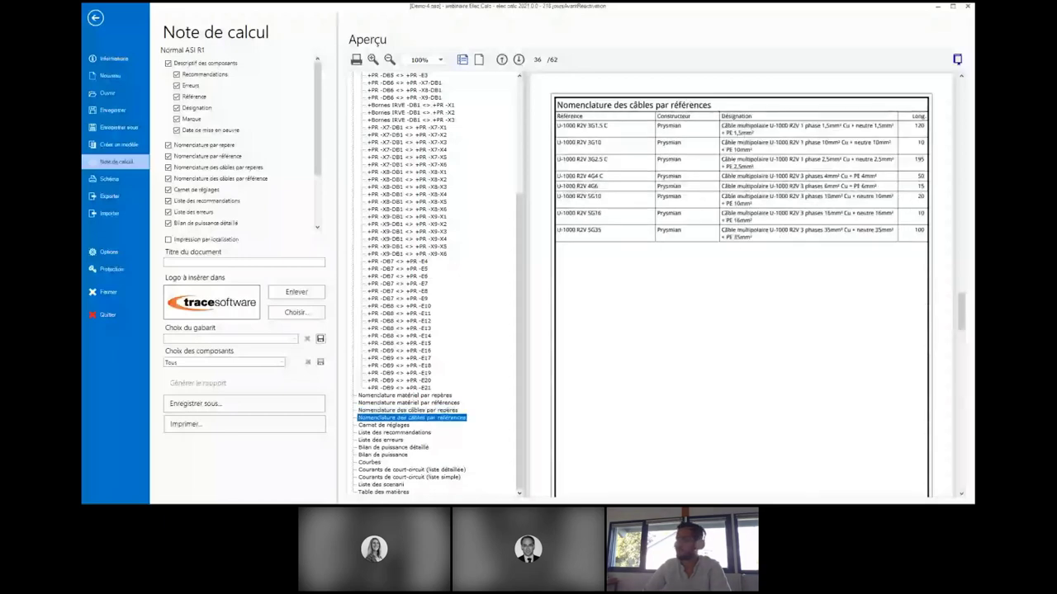
scroll(413, 424, down, 1)
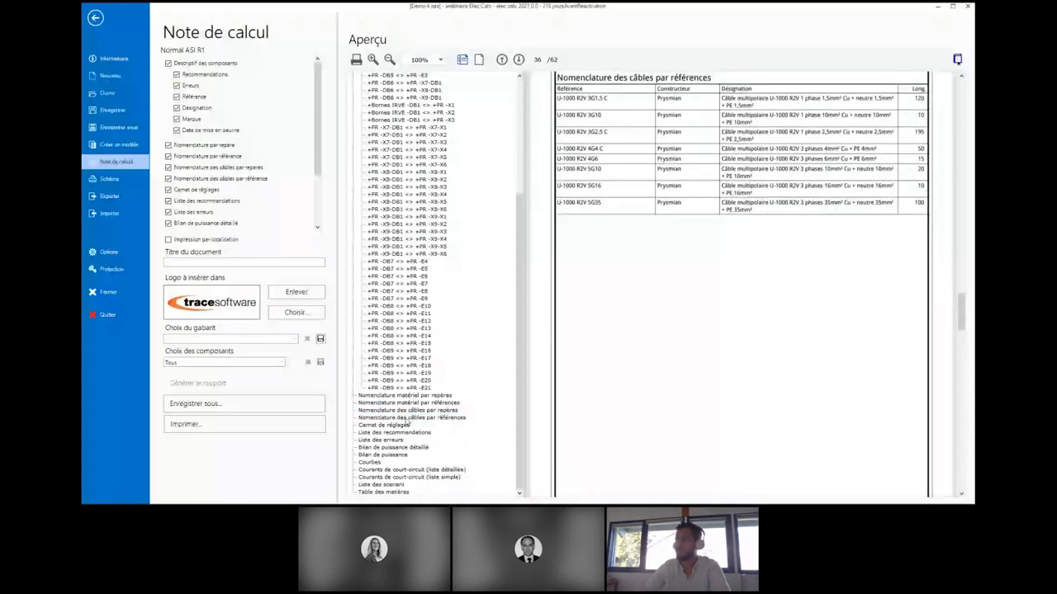
- Examine the report's Carnet de réglages, Liste des recommandations and Liste des erreurs sections
click(408, 423)
scroll(783, 115, down, 1)
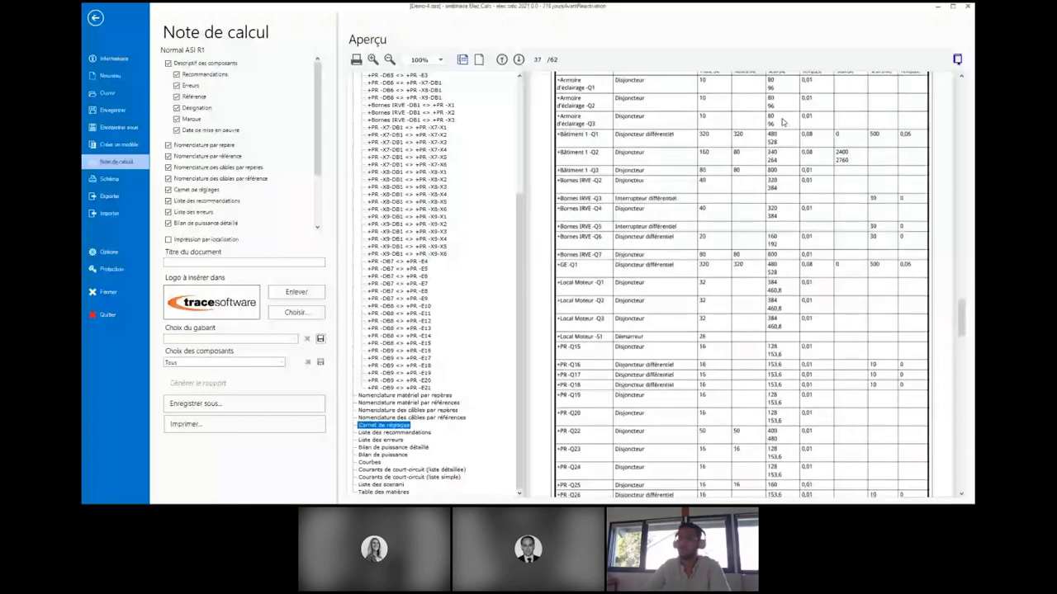
click(428, 433)
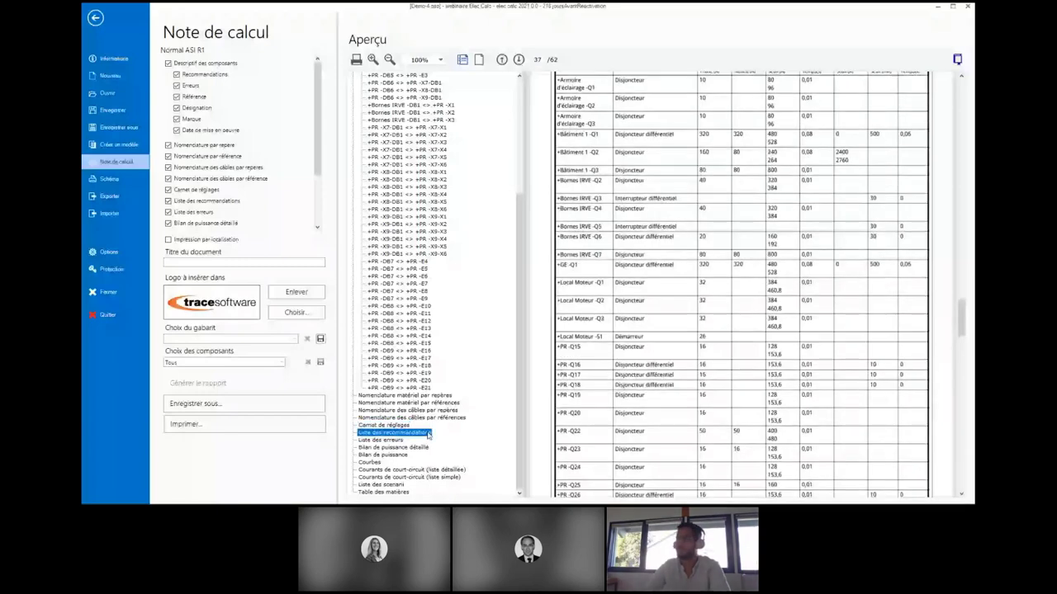
click(404, 434)
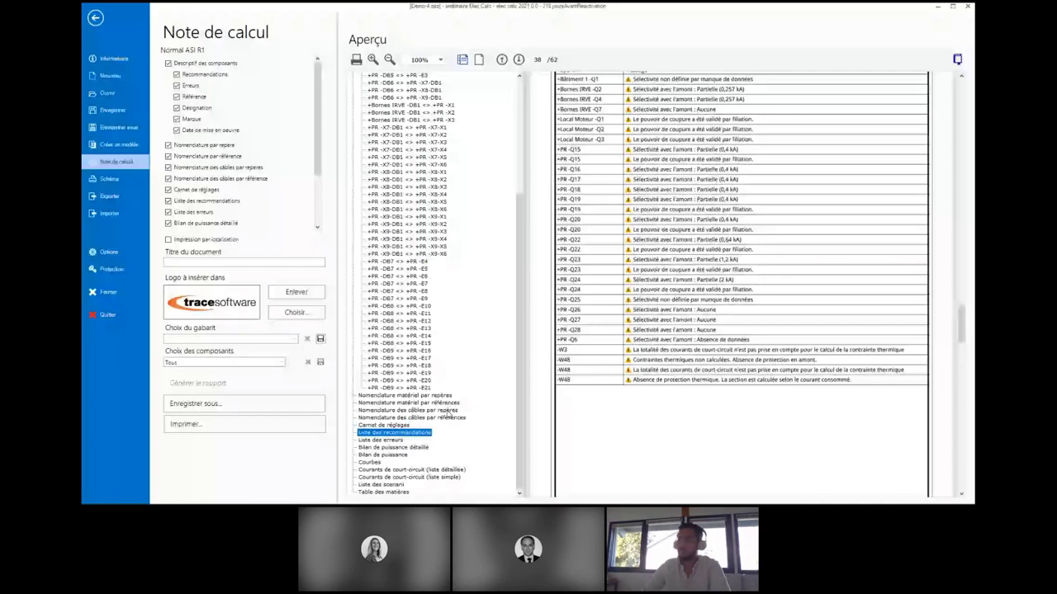
click(382, 440)
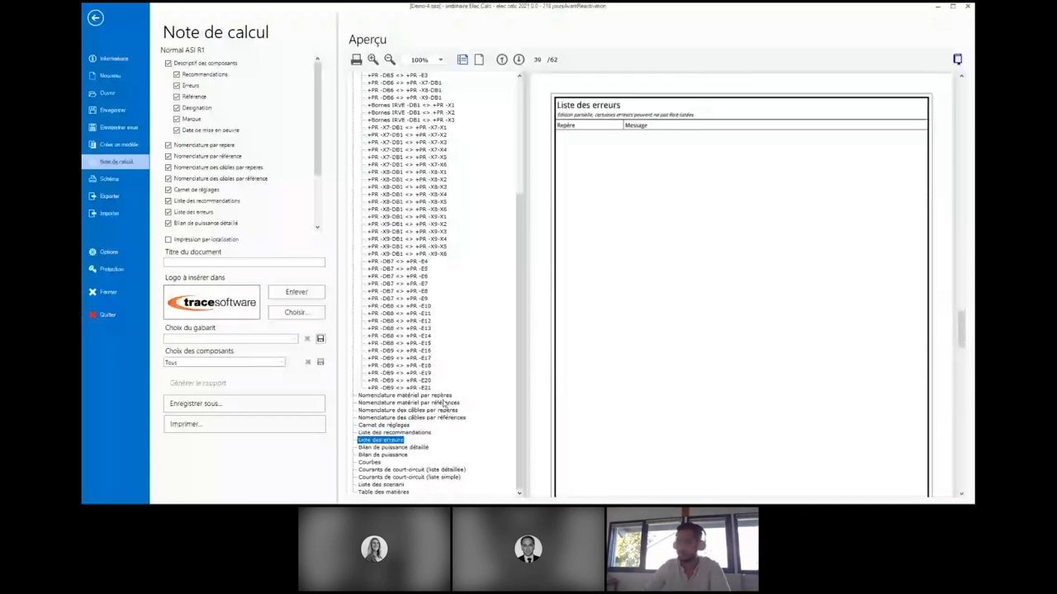
- Examine the Bilan de puissance détaillé and Bilan de puissance sections of the report, including phase distribution and overall consumption
click(410, 448)
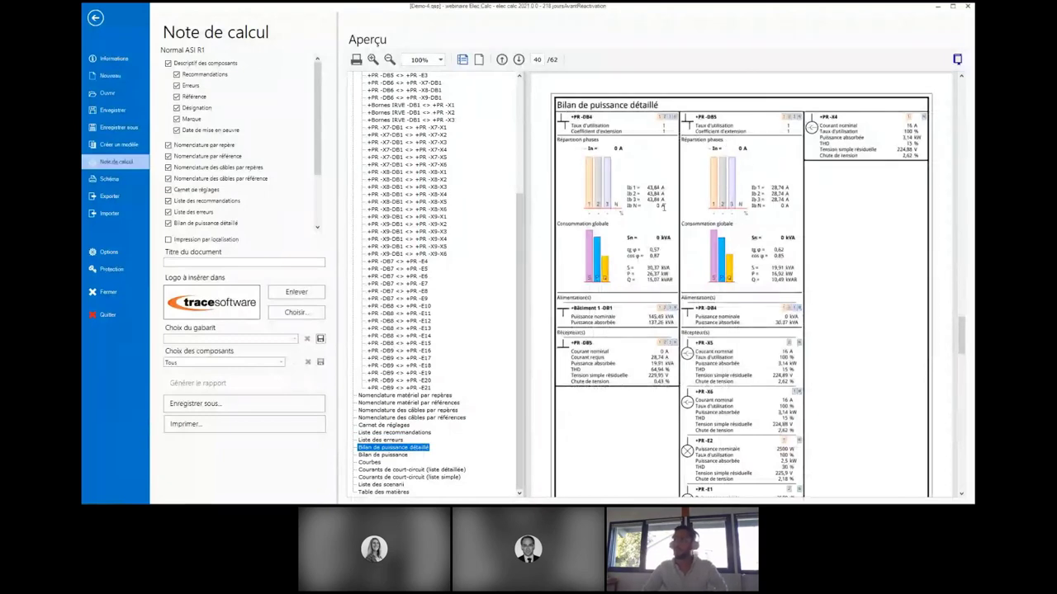
scroll(726, 198, down, 1)
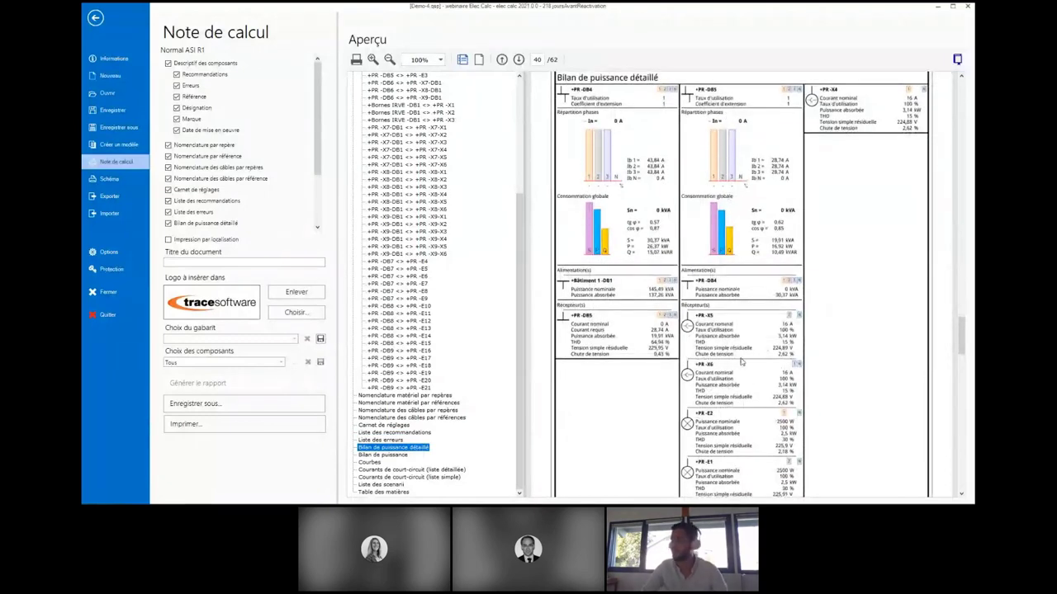
scroll(743, 351, down, 1)
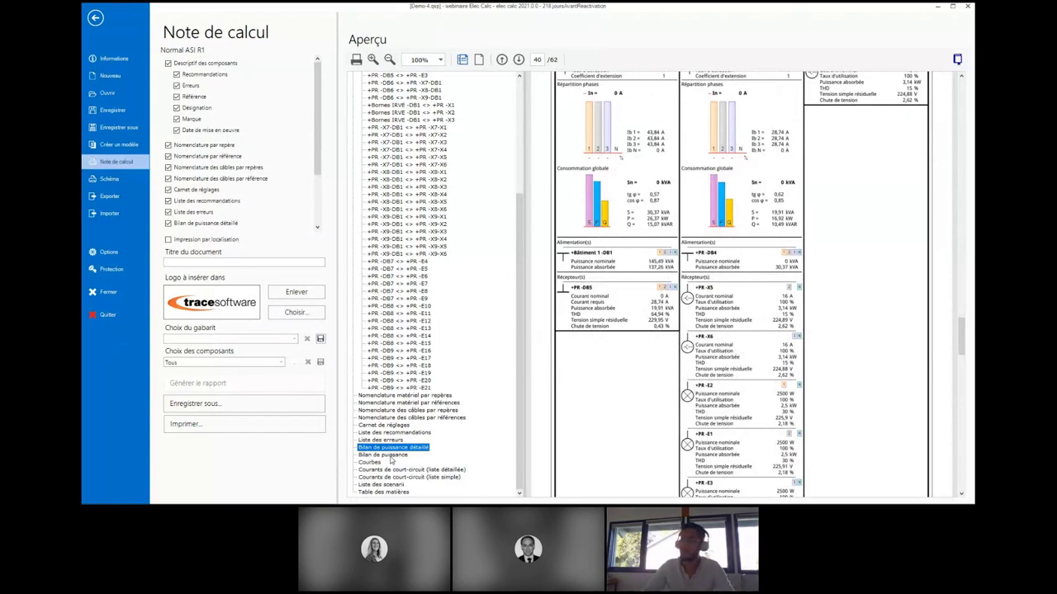
click(393, 455)
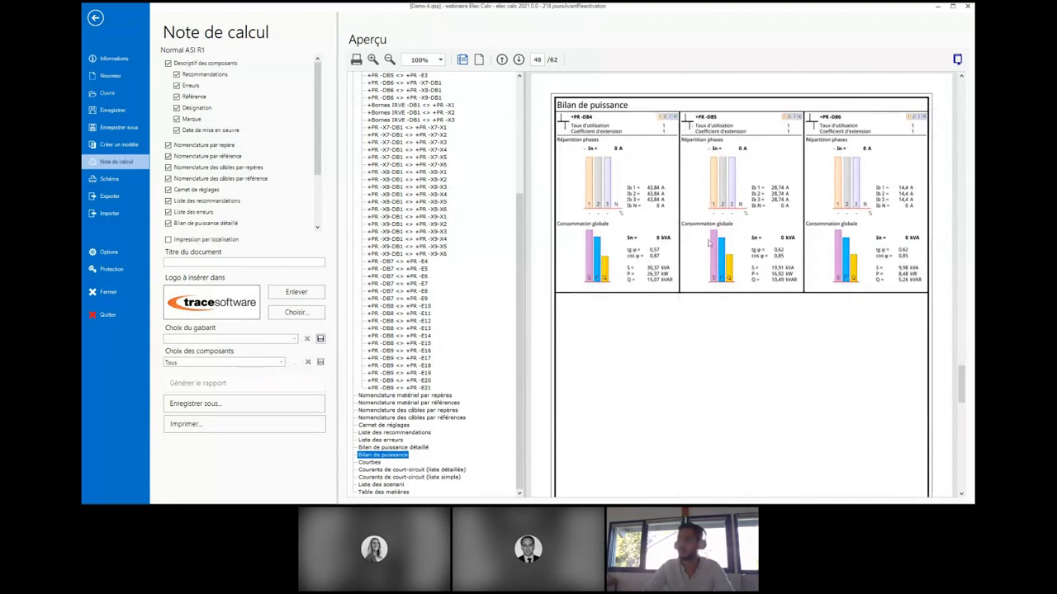
- Examine the report's Courbes section and the detailed and simple short-circuit current lists
click(369, 462)
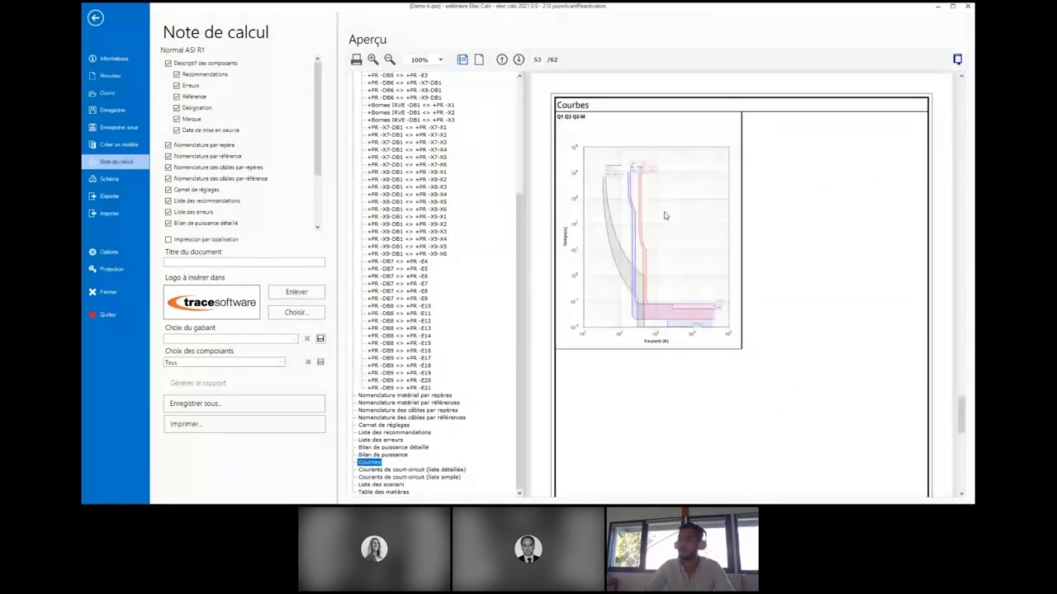
click(415, 469)
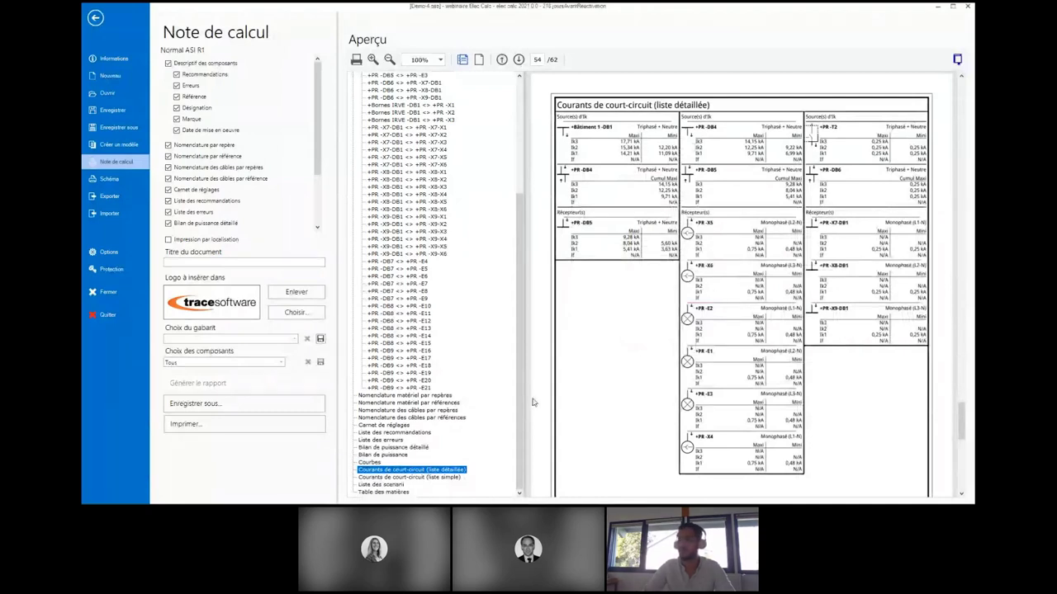
click(421, 478)
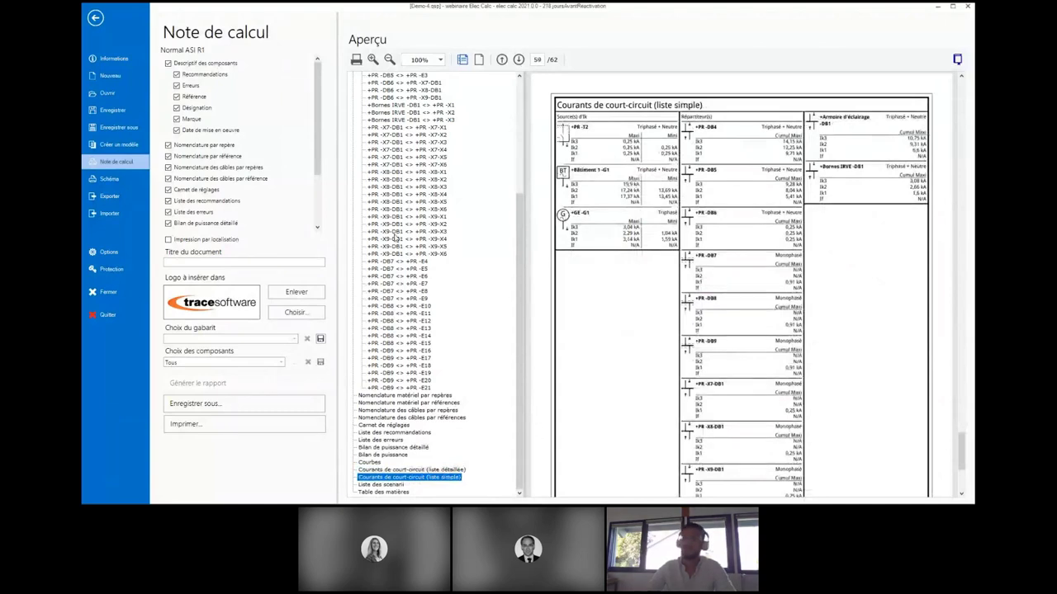
- Generate the Nomenclature par référence export for scenario Normal ASI R1, export it to Excel and check its Marque and Quantité columns
click(112, 198)
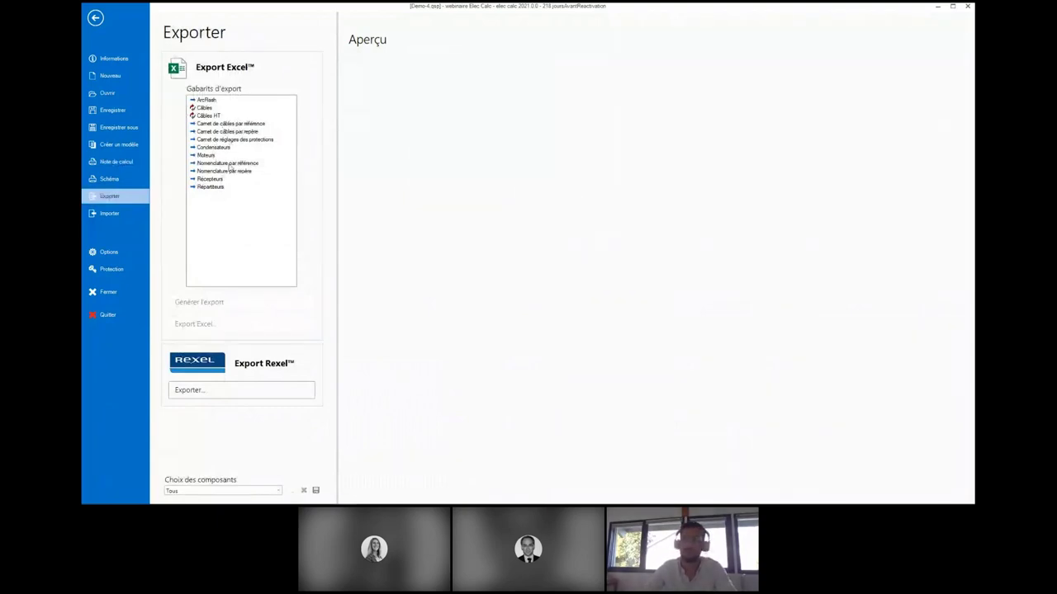
click(233, 162)
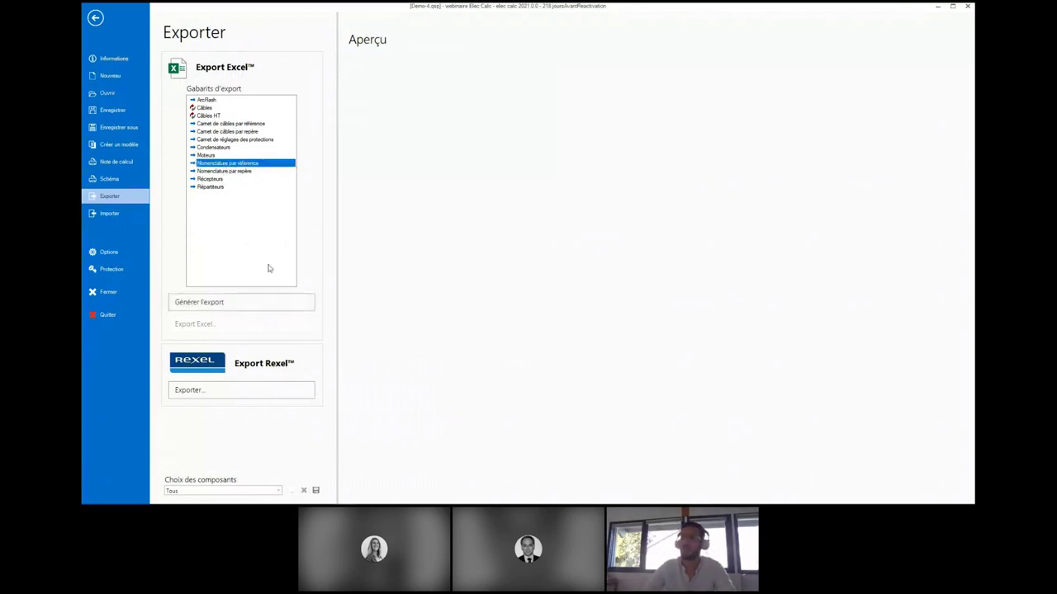
click(243, 305)
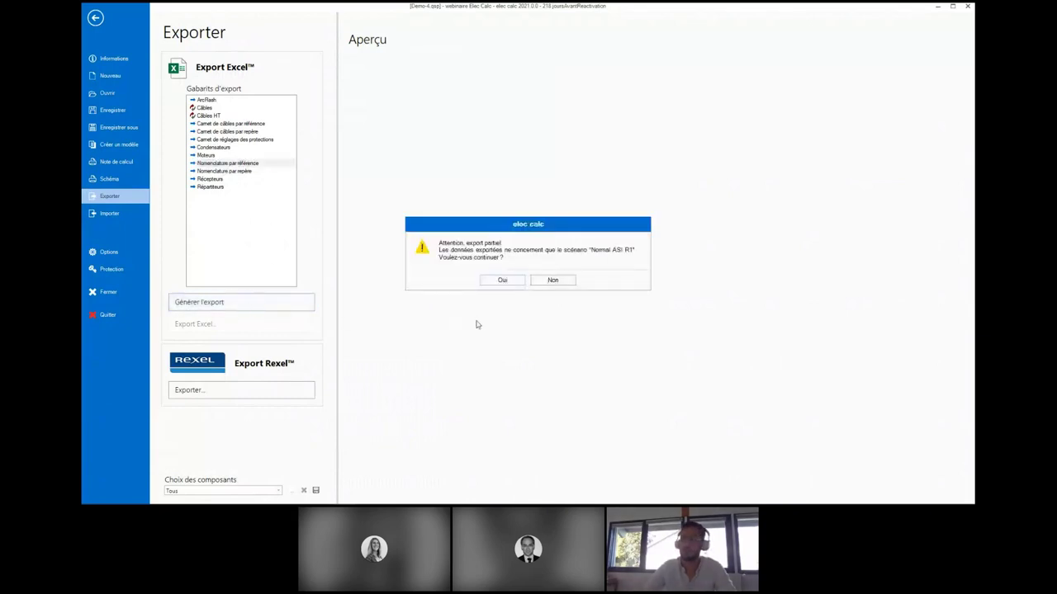
click(512, 283)
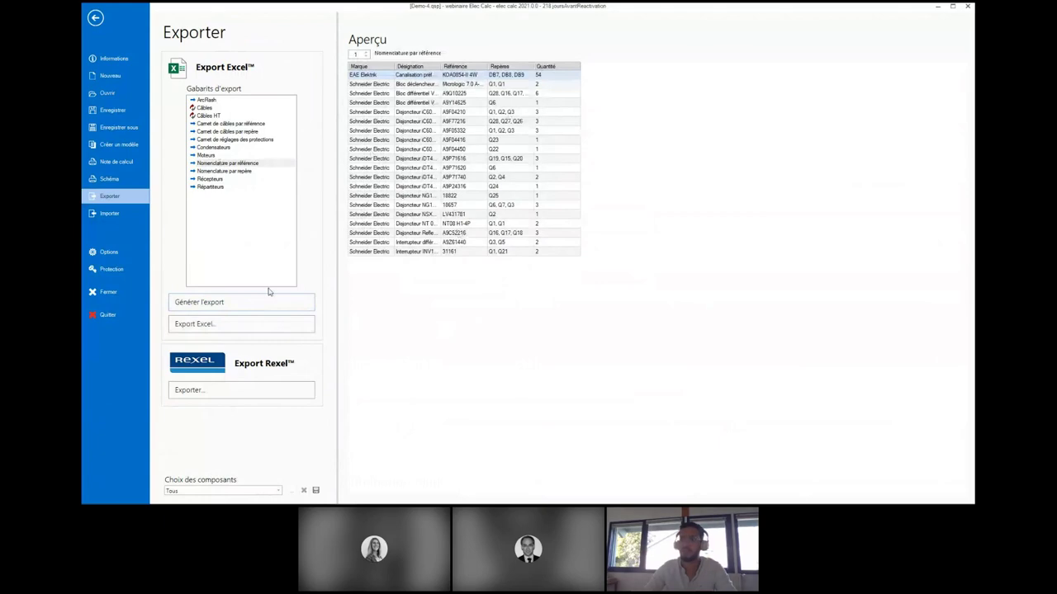
click(266, 323)
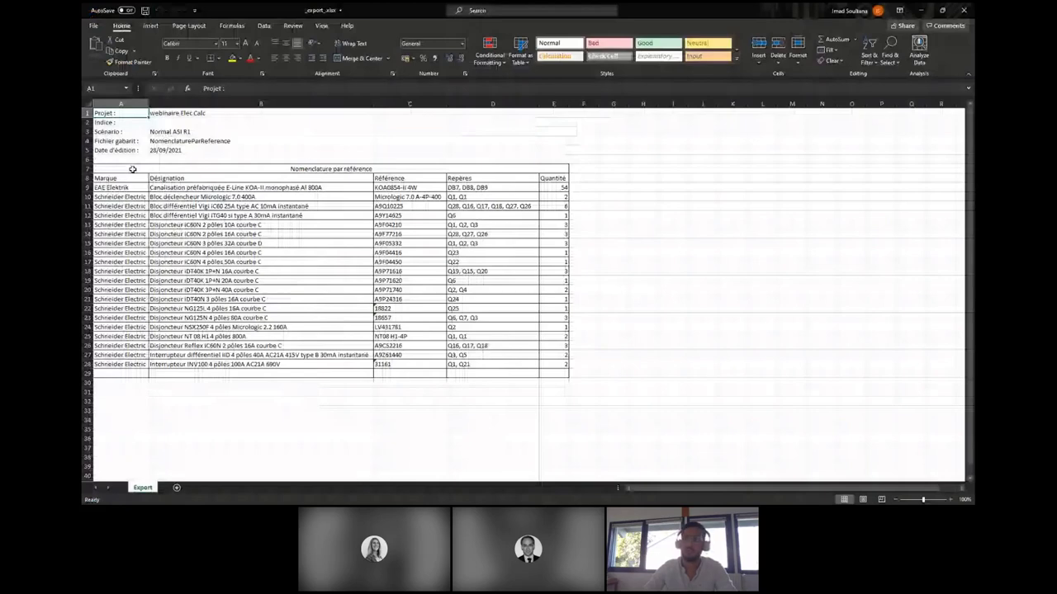
click(141, 178)
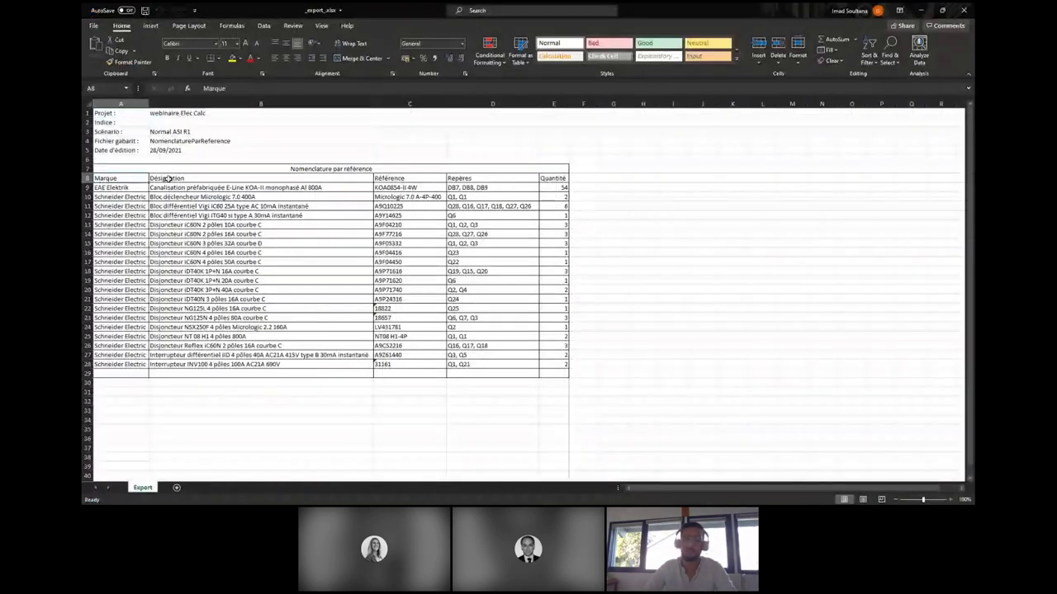
click(553, 178)
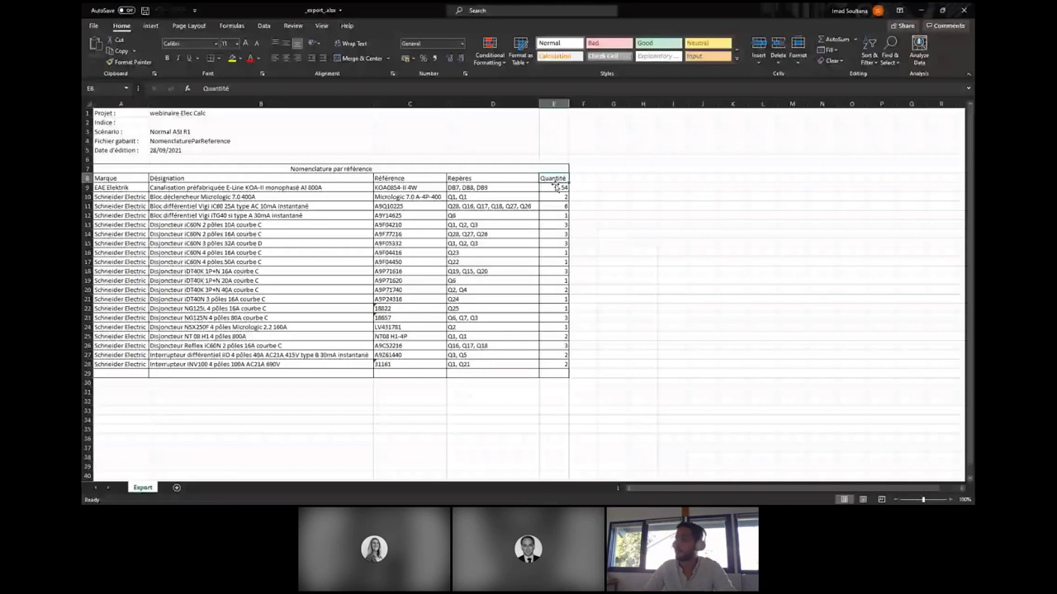
- Export the project's components to Rexel, examine the products, references and quantities in the Rexel France cart, and return to elec calc
click(922, 12)
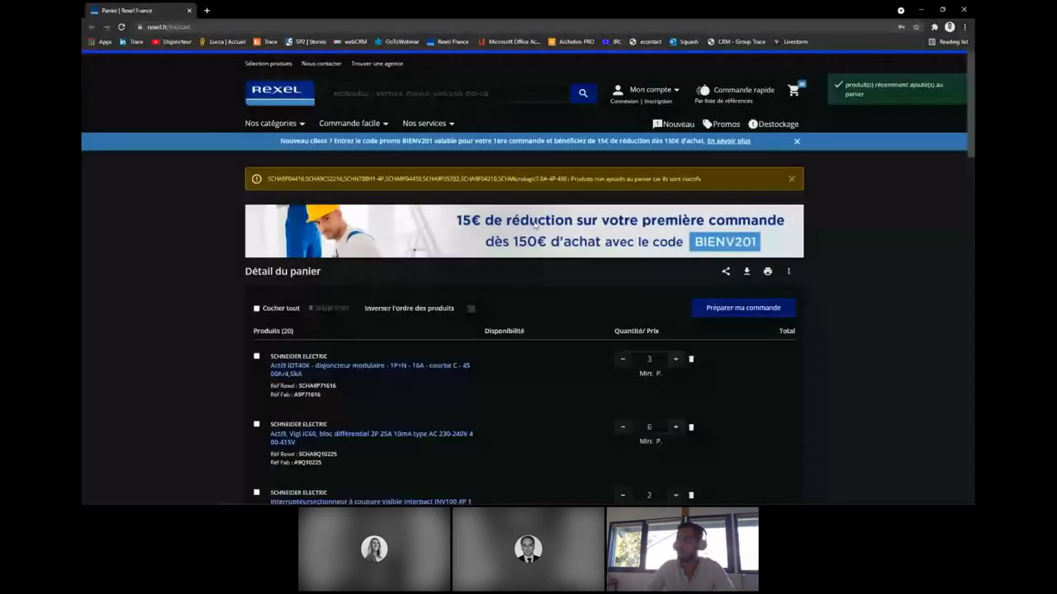
scroll(667, 249, down, 2)
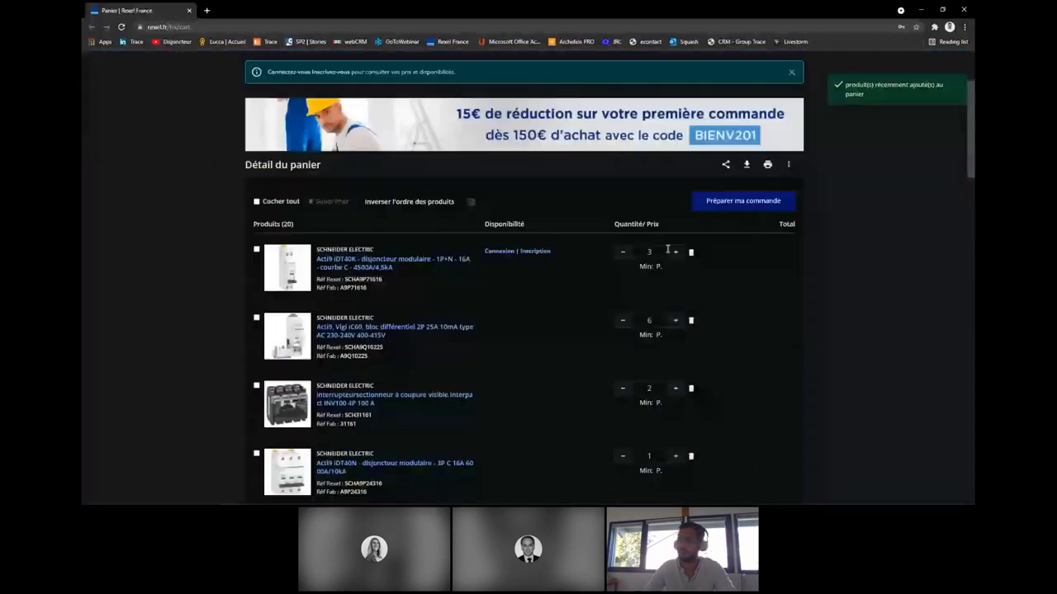
scroll(652, 249, down, 1)
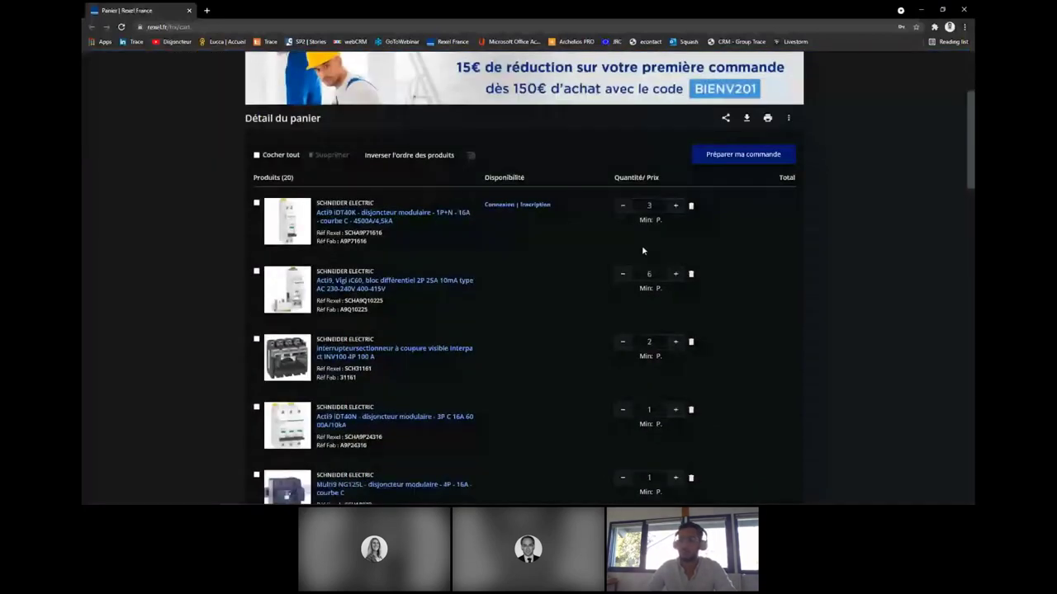
scroll(643, 250, down, 5)
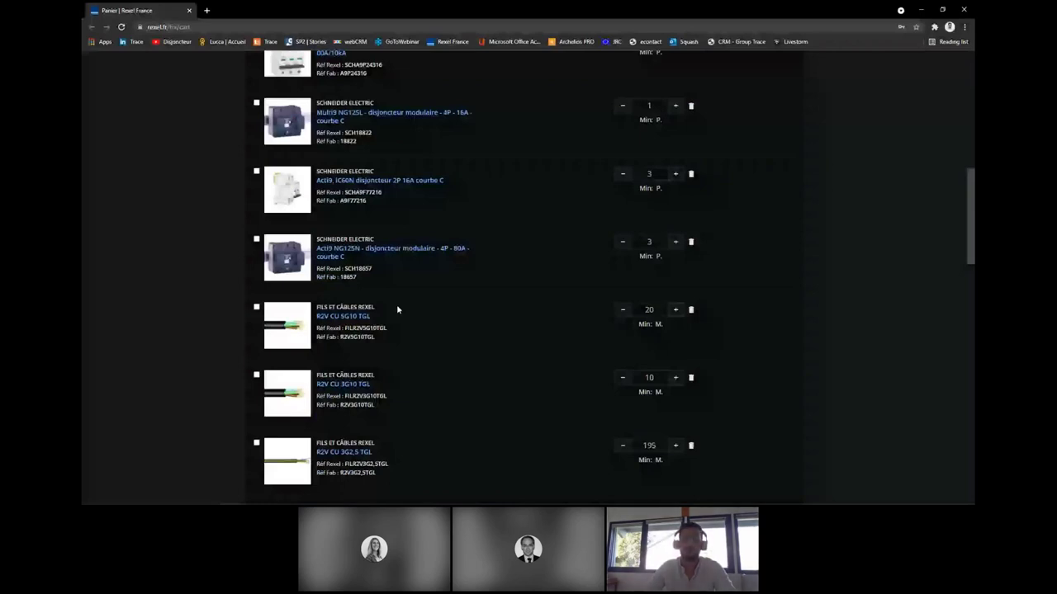
scroll(401, 301, down, 2)
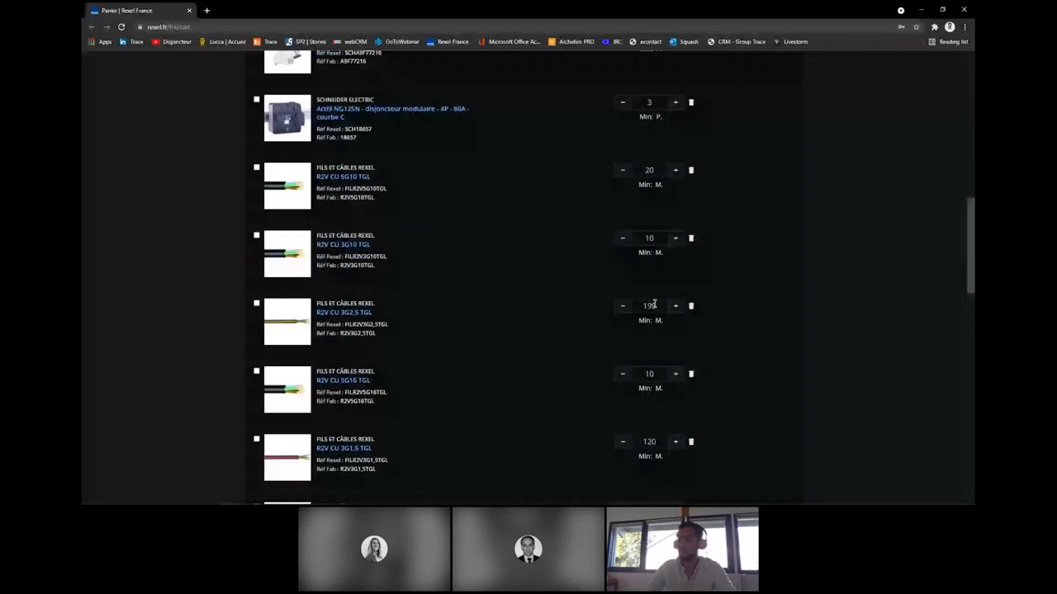
scroll(574, 310, down, 6)
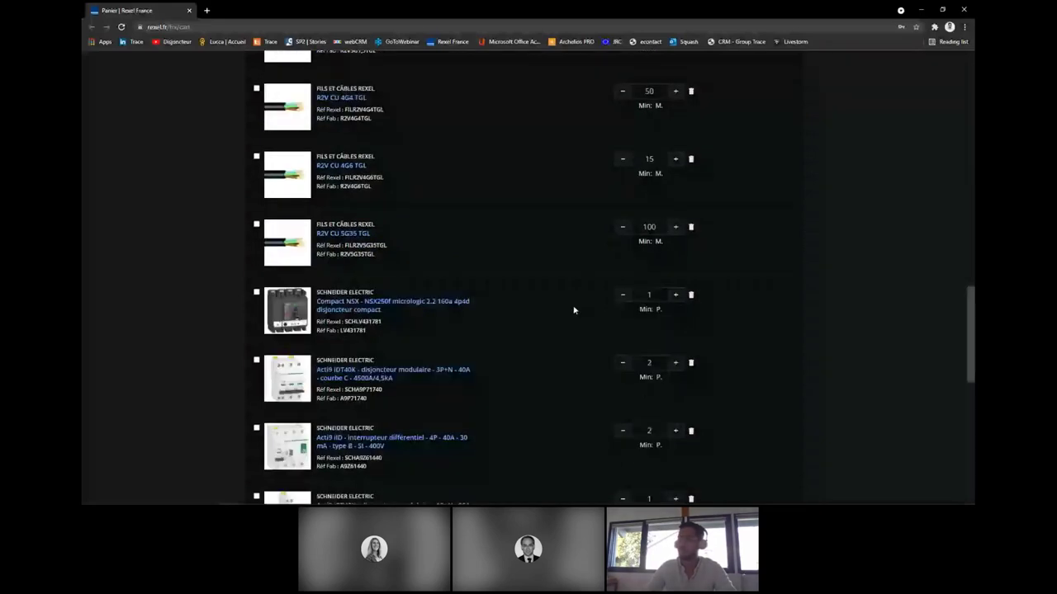
scroll(574, 310, down, 3)
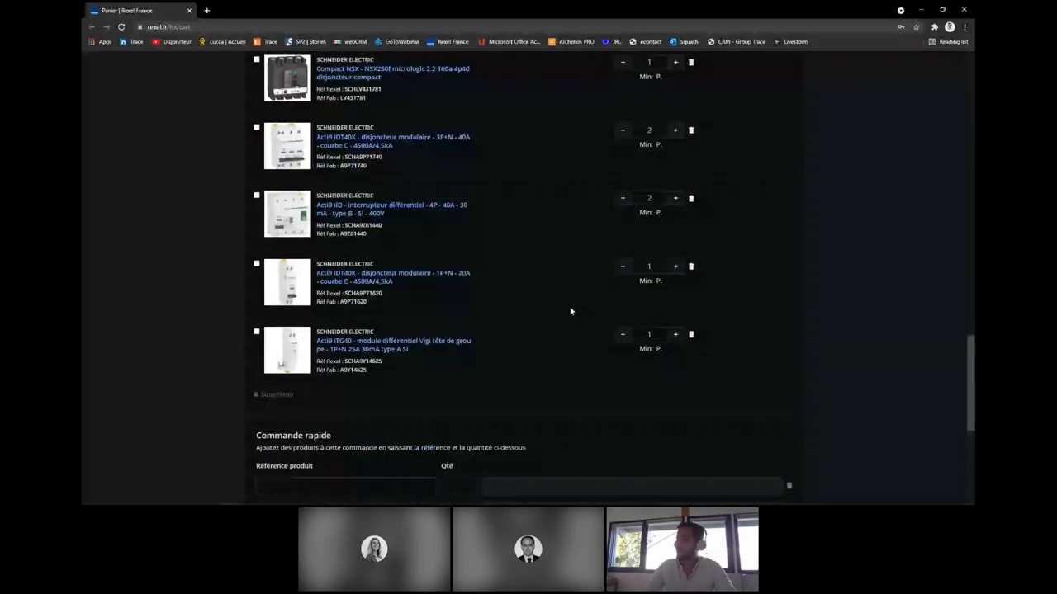
key(alt+Tab)
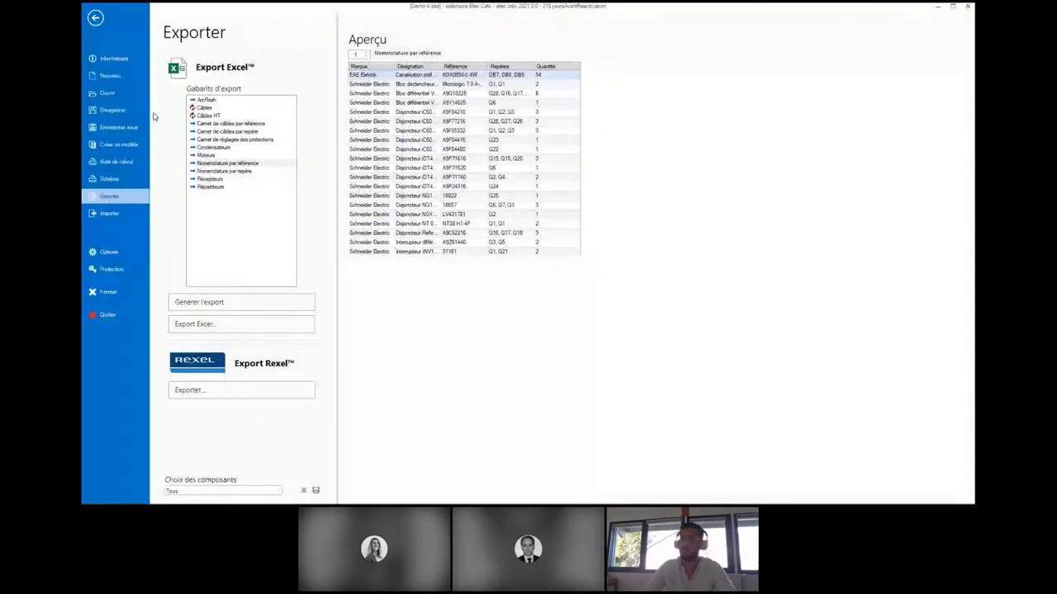
- Leave and reopen the export page, and generate the preview with the Nomenclature par référence template again
click(98, 18)
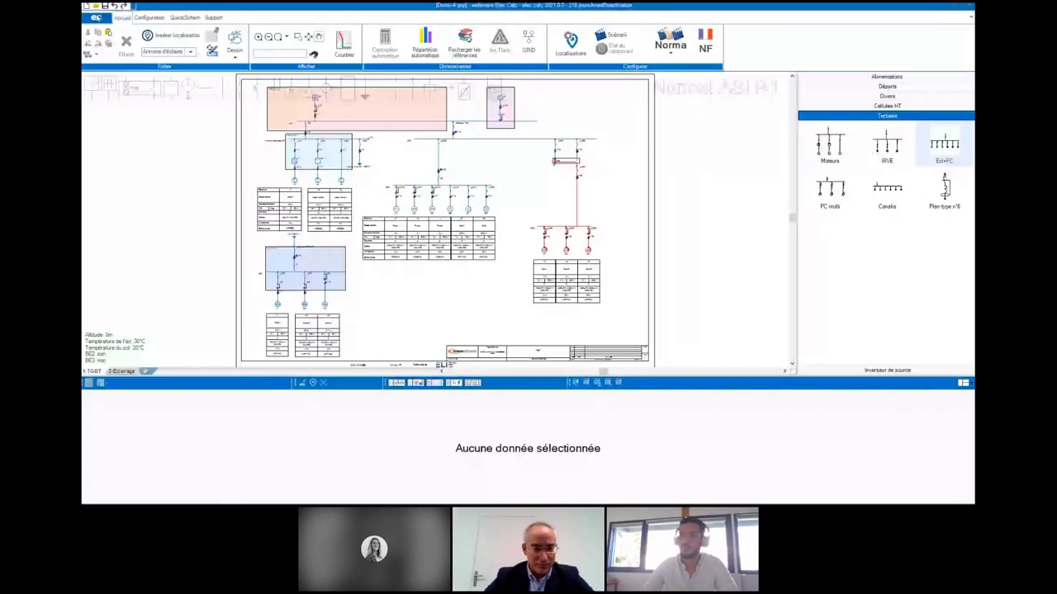
click(96, 17)
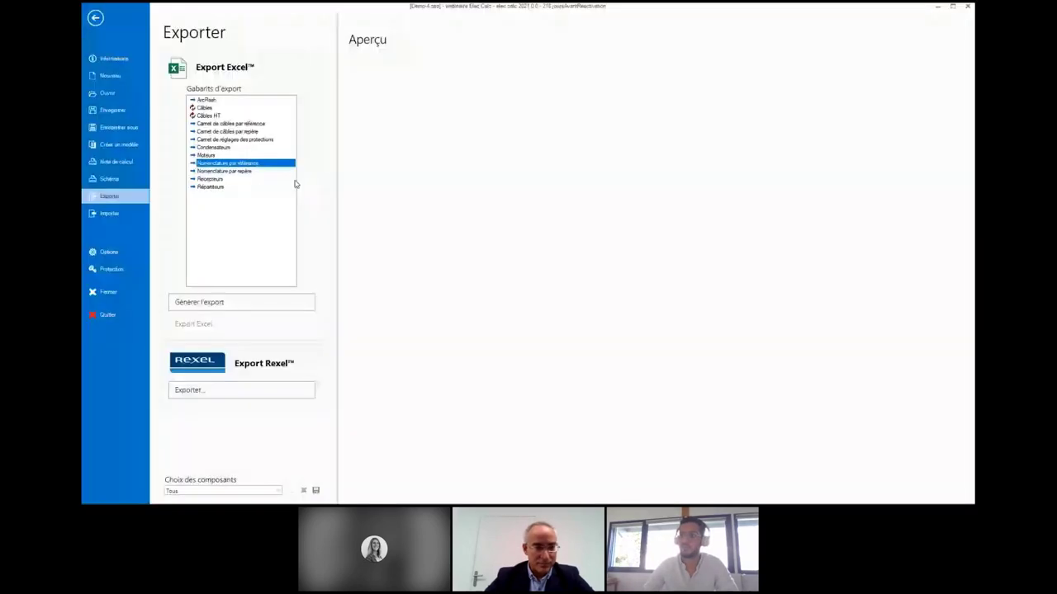
click(242, 305)
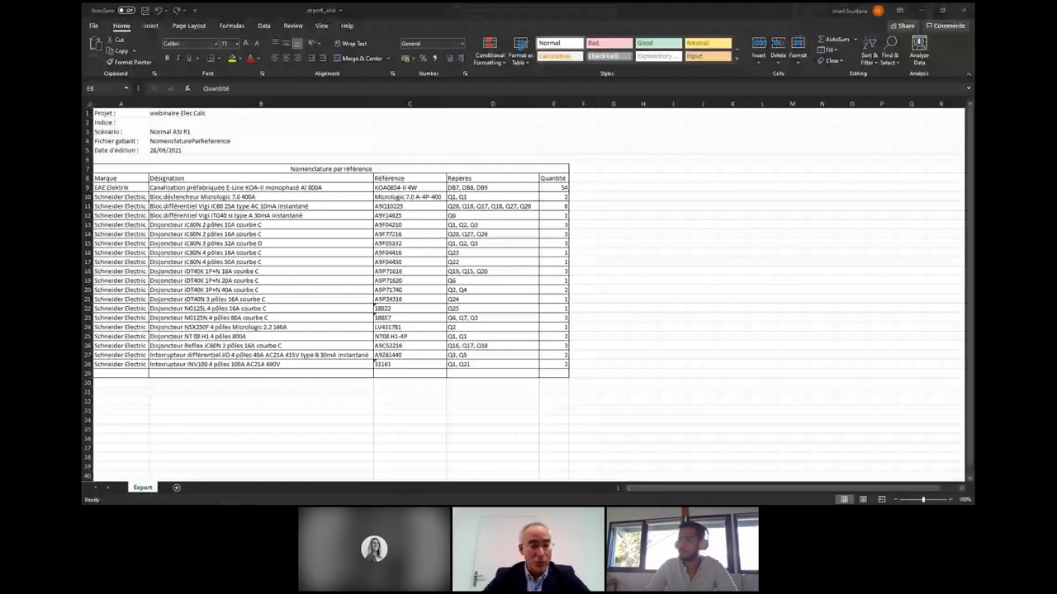
key(alt+Tab)
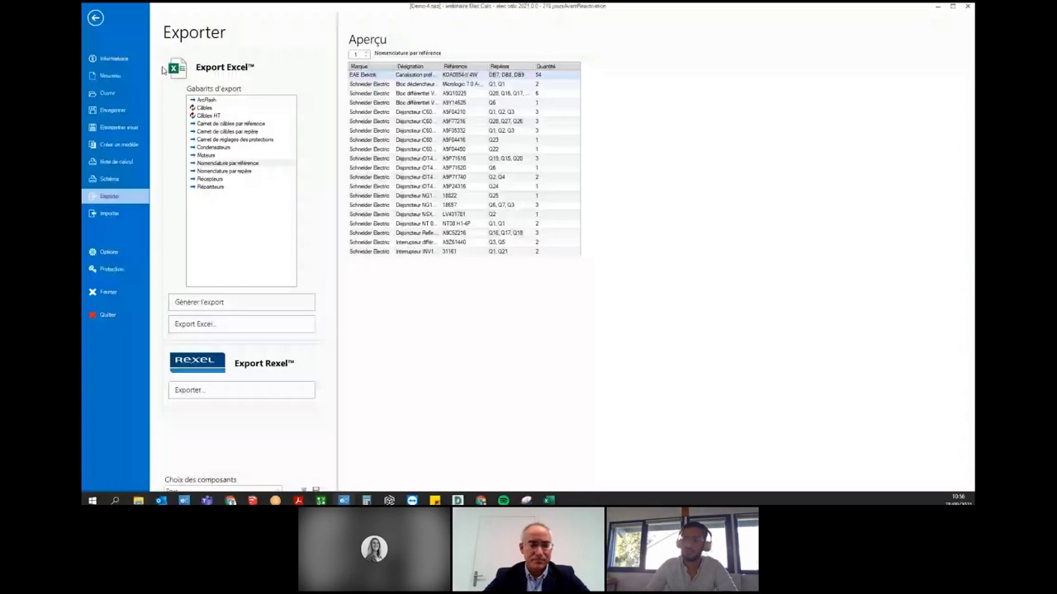
- Return to the 1-TGBT schematic and examine the norm and ELIE BT reference logo beside the title block
key(Escape)
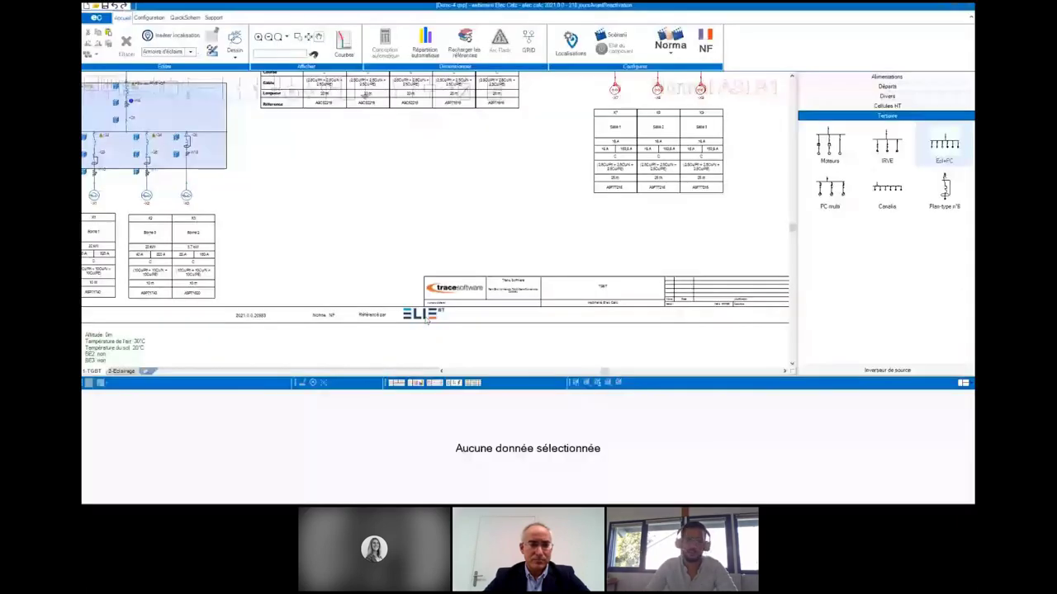
scroll(427, 321, up, 3)
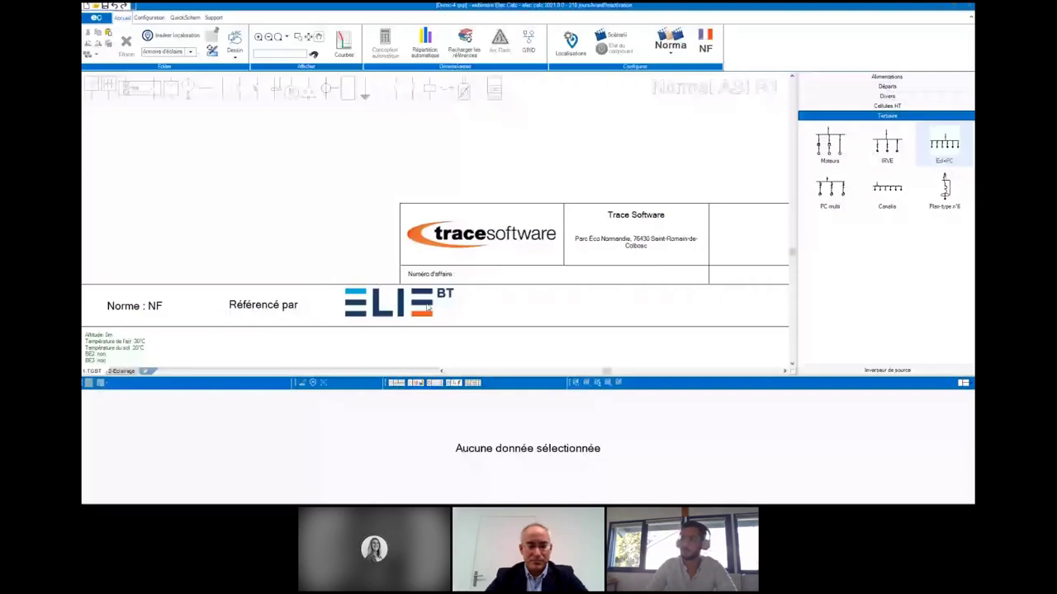
scroll(428, 307, down, 3)
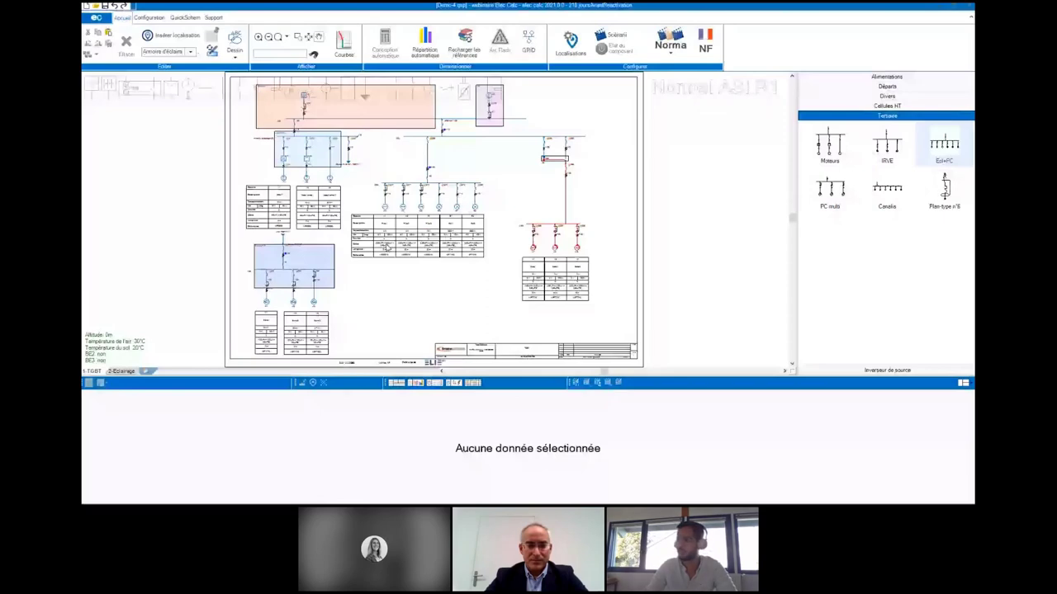